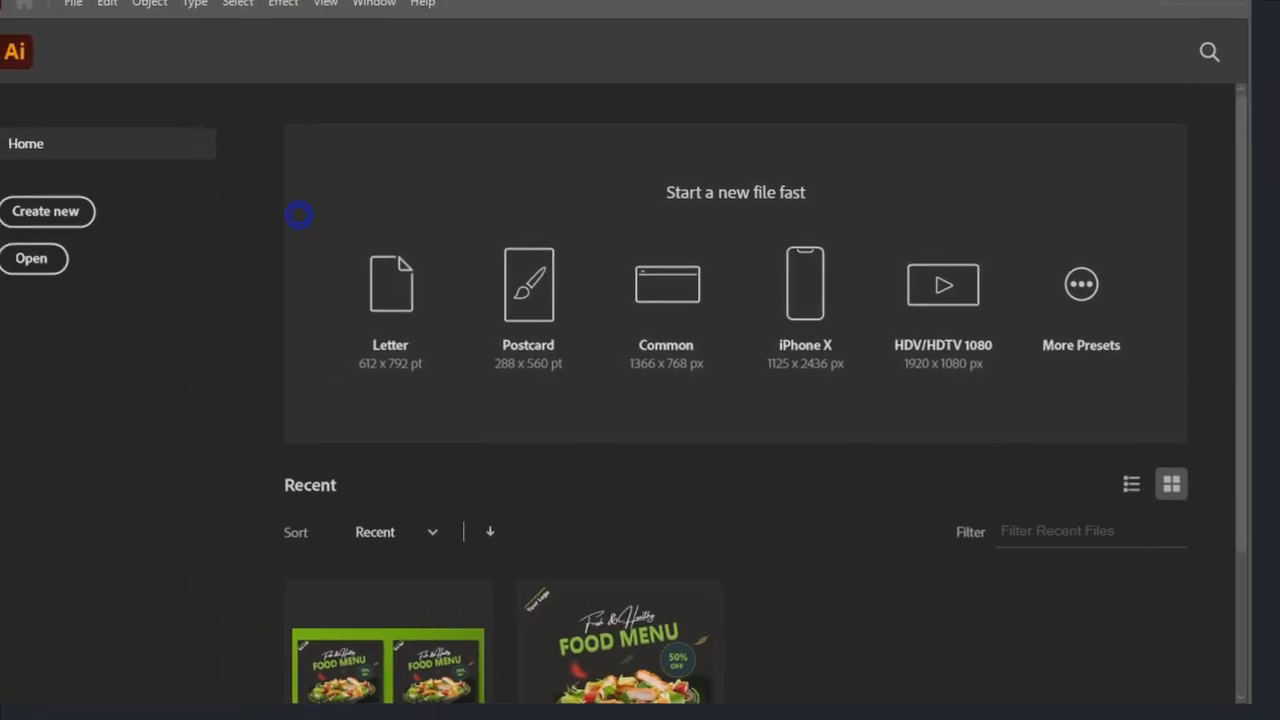
Create a new 500 x 800 px portrait document with one artboard, RGB Color mode and High (300 ppi) raster effects.
click(63, 214)
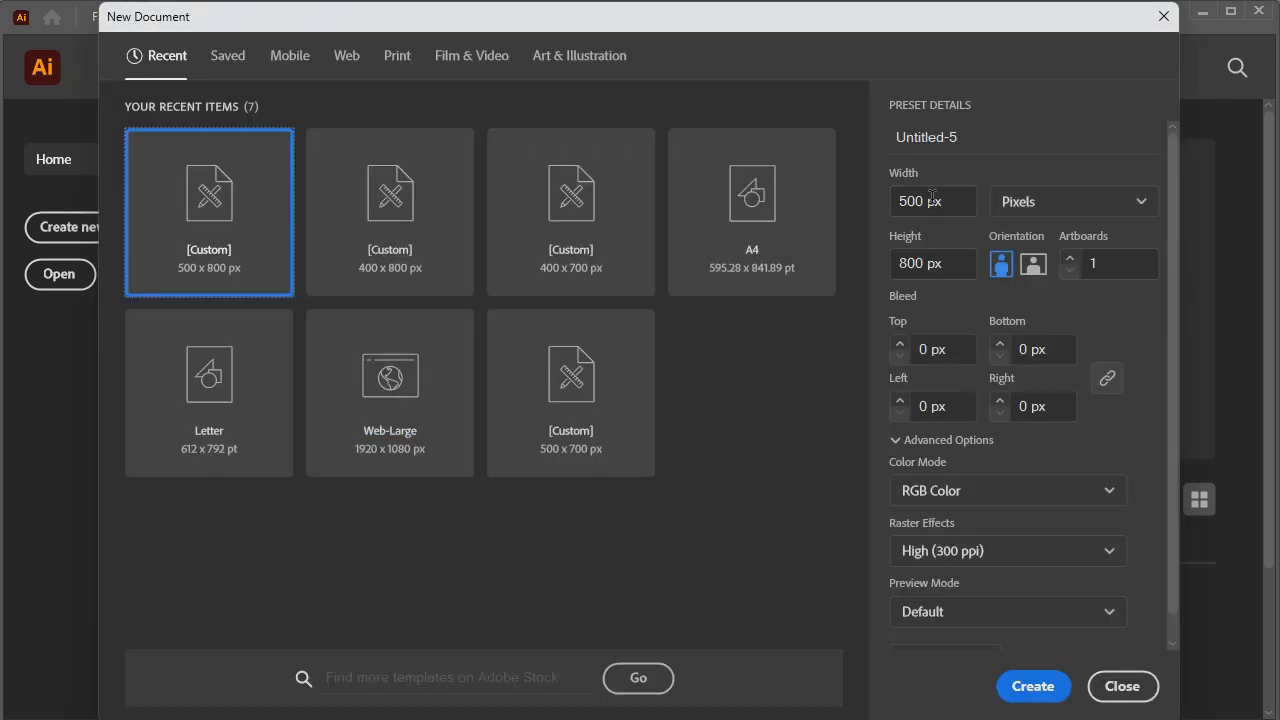
click(950, 201)
click(945, 262)
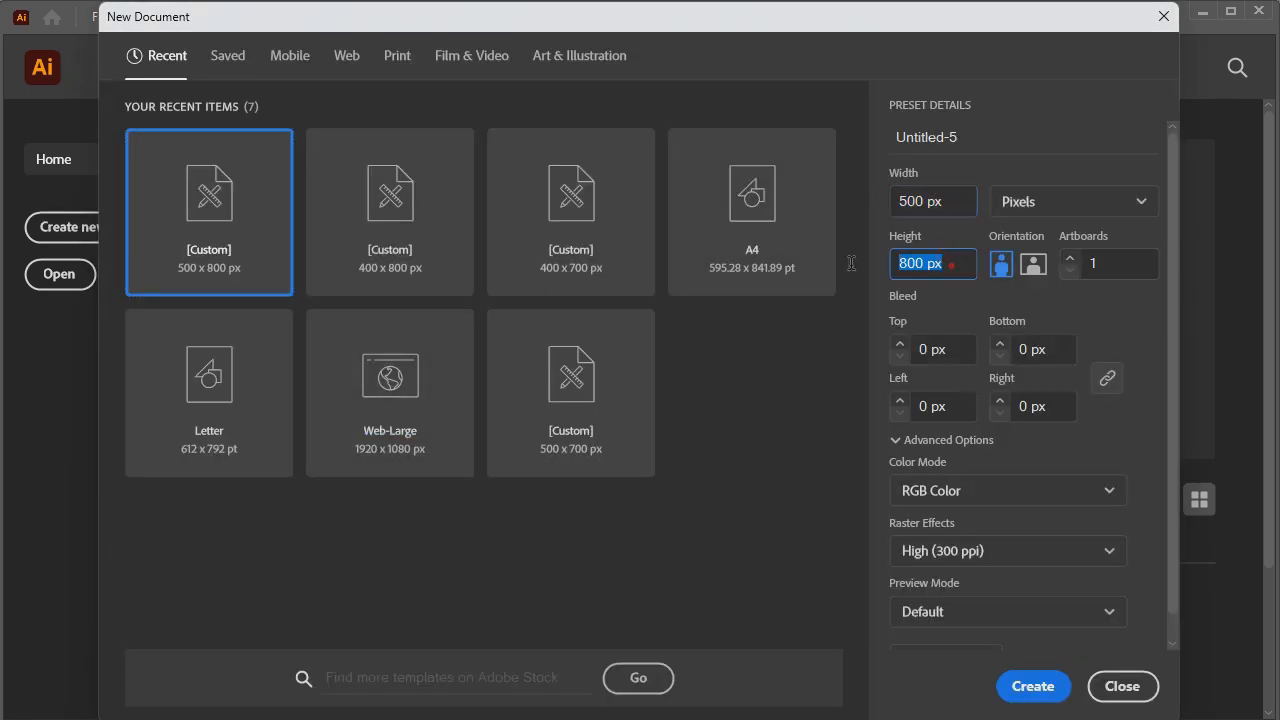
click(1038, 208)
click(1038, 208)
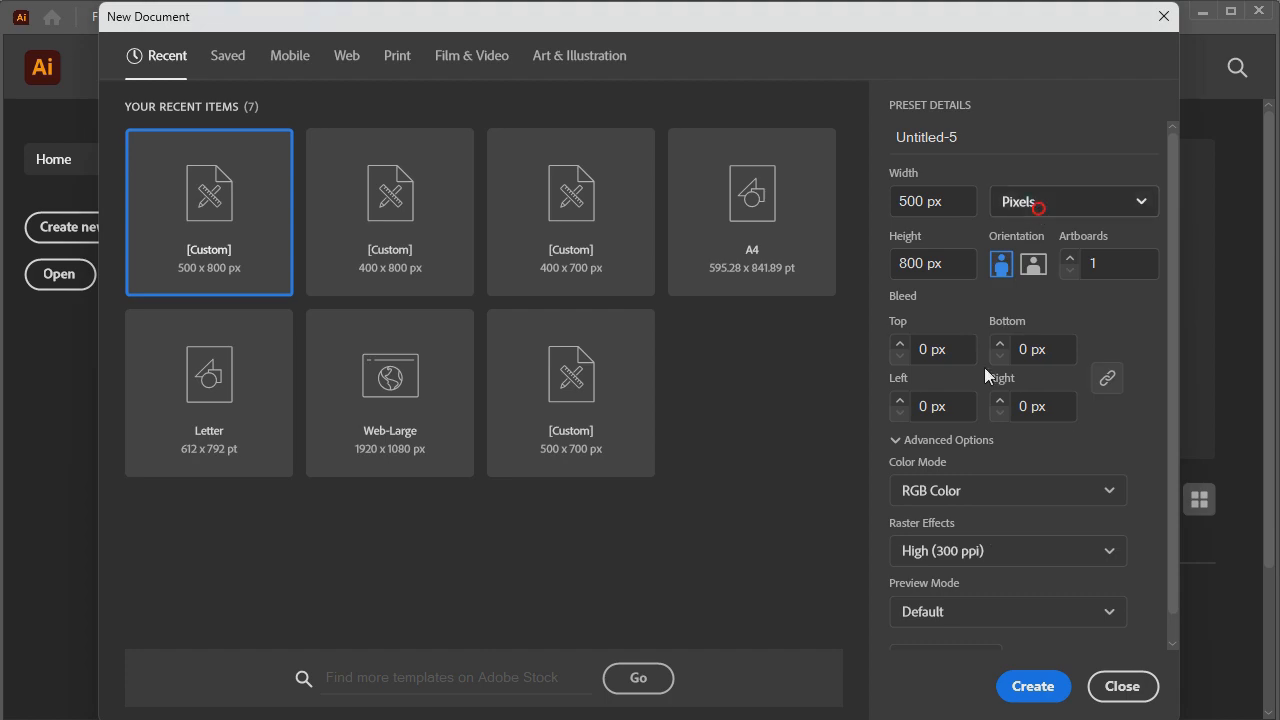
click(1028, 686)
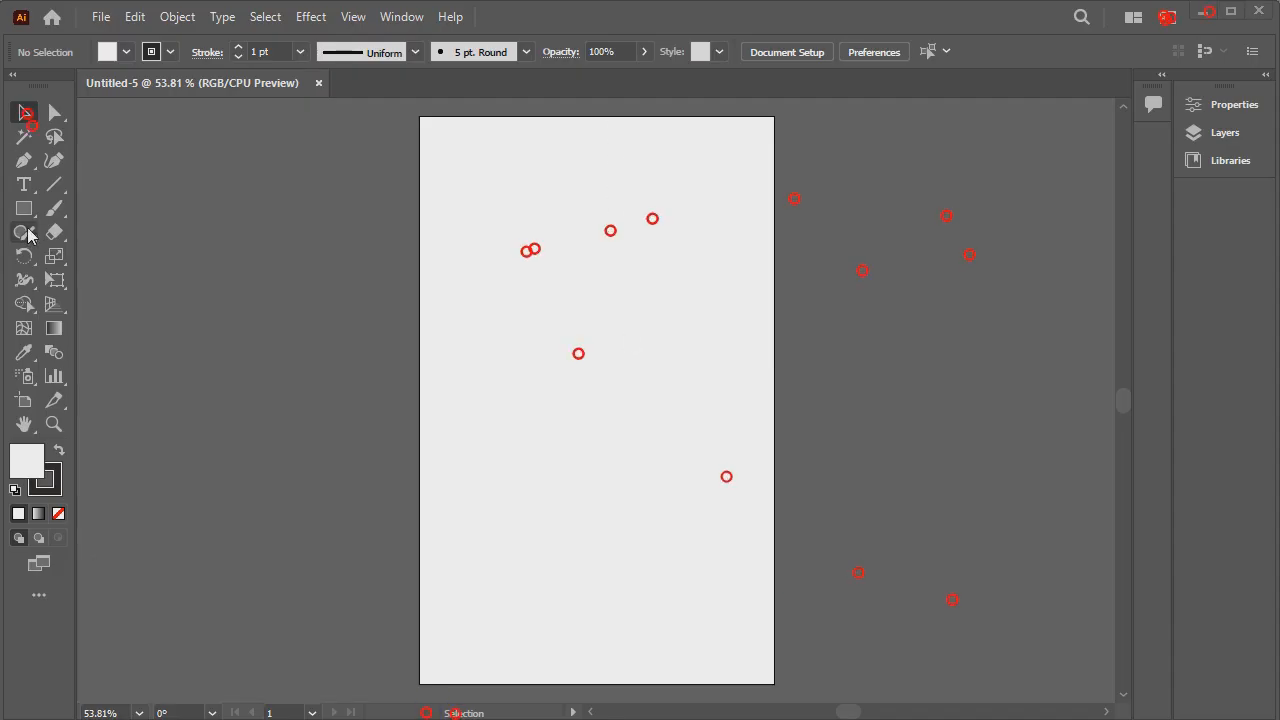
Draw a rectangle with no fill and no stroke that covers the whole artboard, snapping to its corners.
click(25, 210)
click(157, 50)
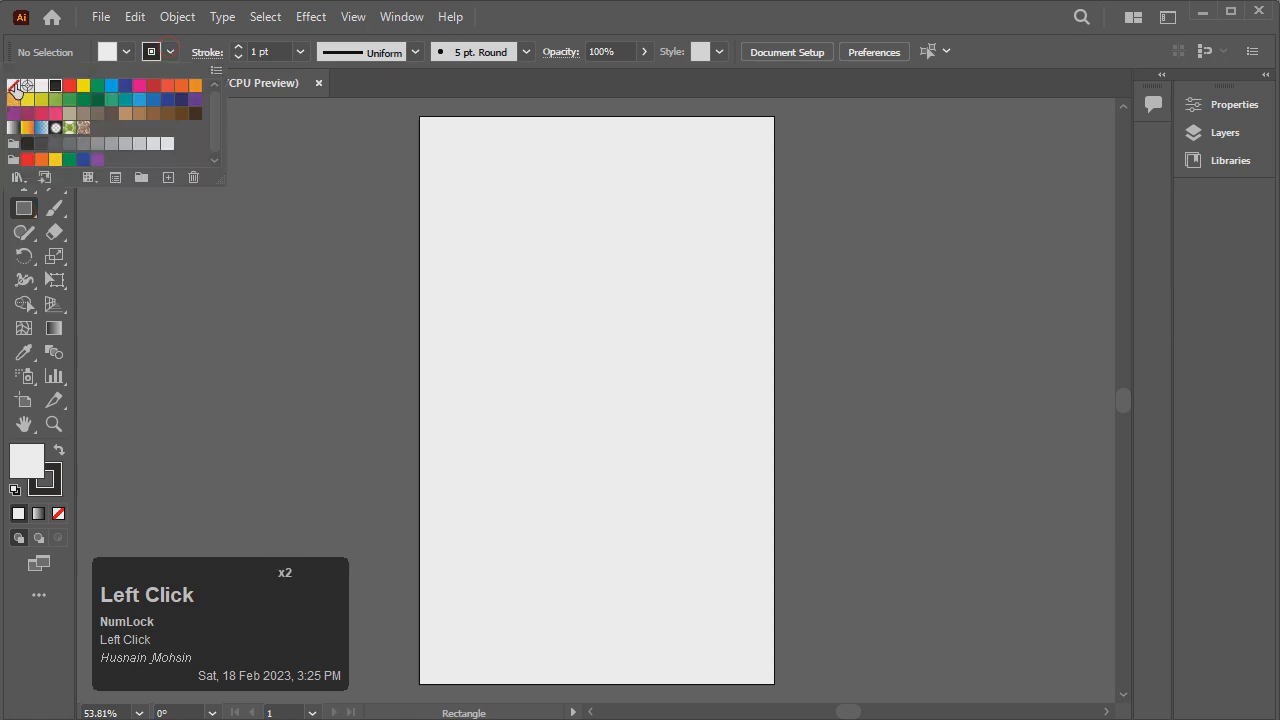
click(16, 90)
click(127, 51)
click(13, 86)
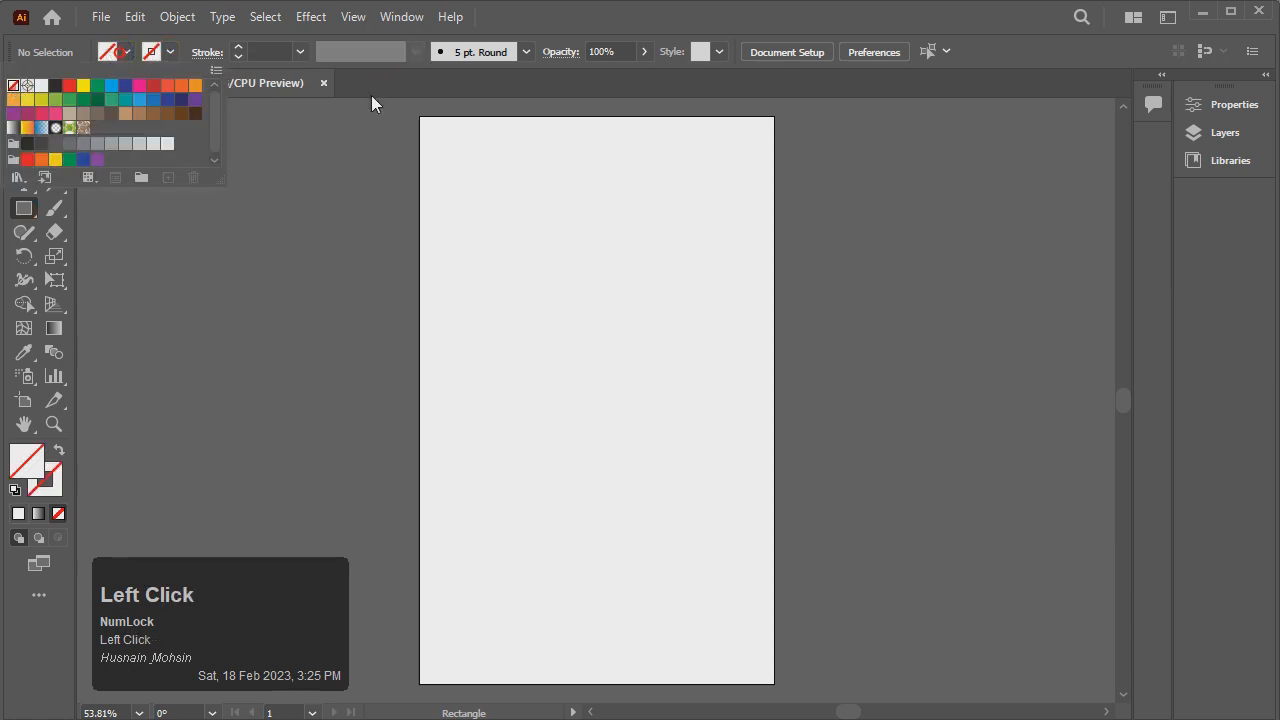
click(409, 106)
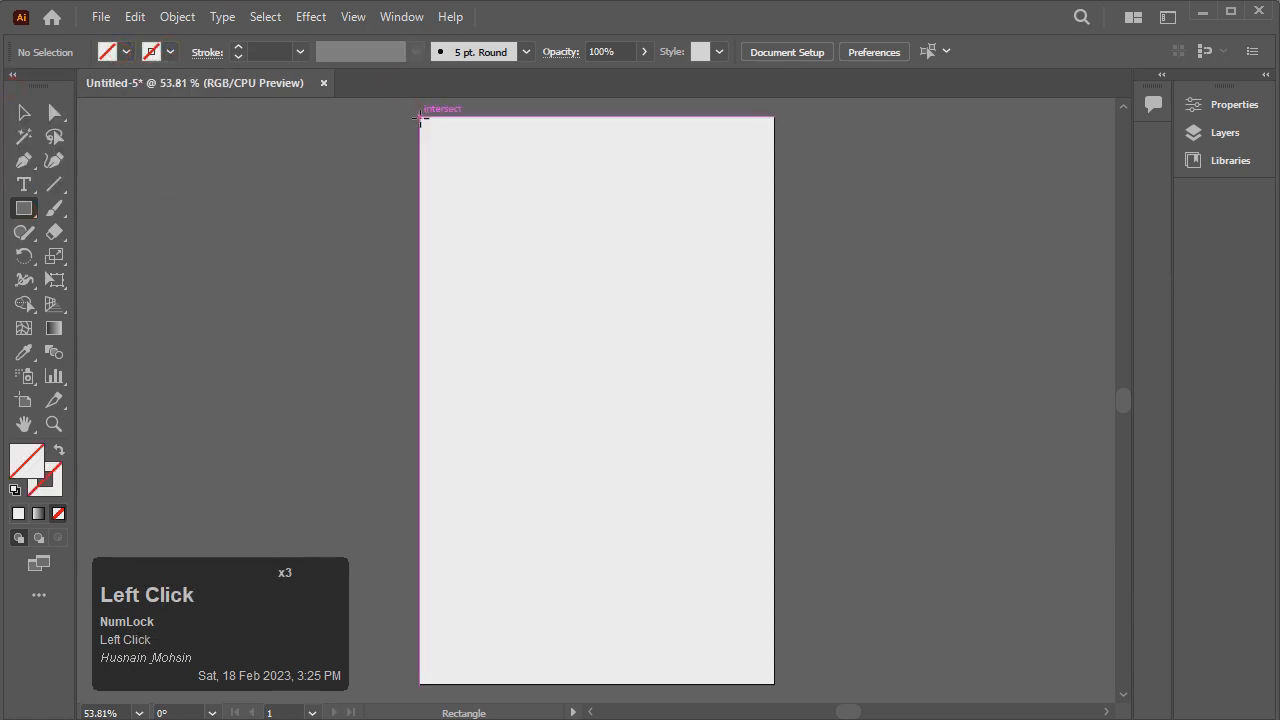
drag(420, 116, 774, 684)
Try blue, dark blue, black-and-white gradient and dark grey swatches as the rectangle's fill.
click(20, 107)
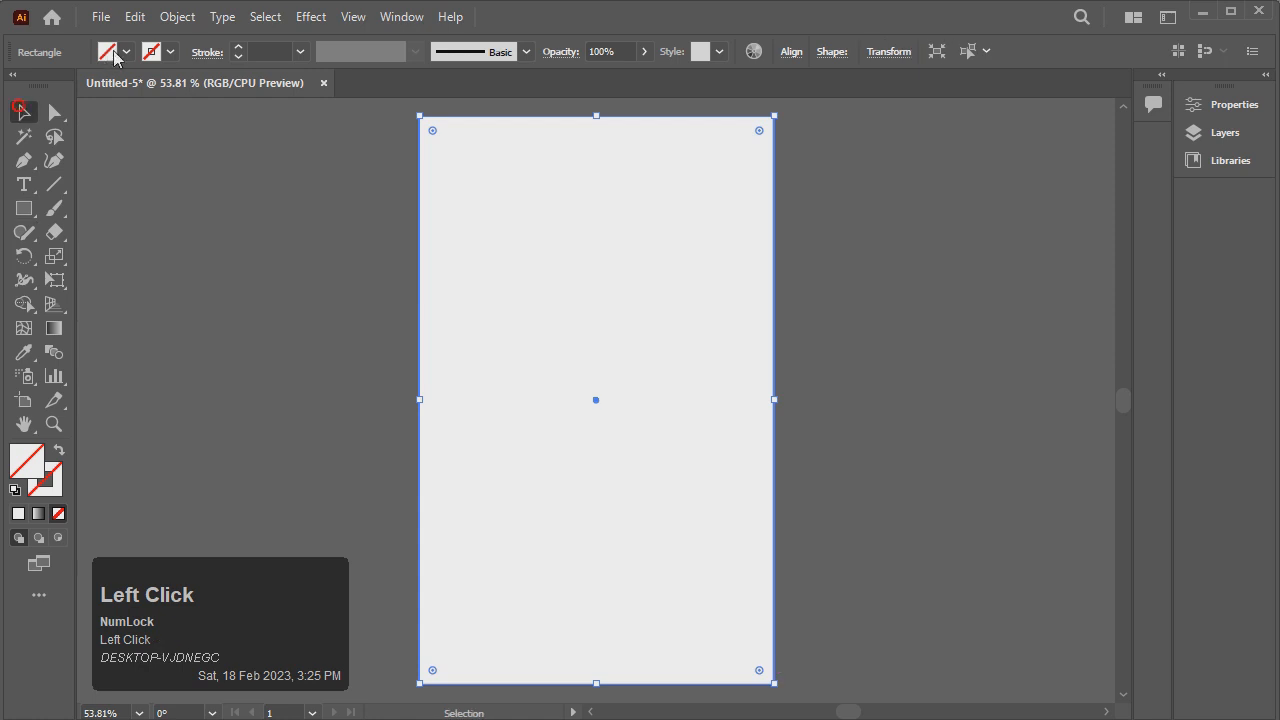
click(126, 52)
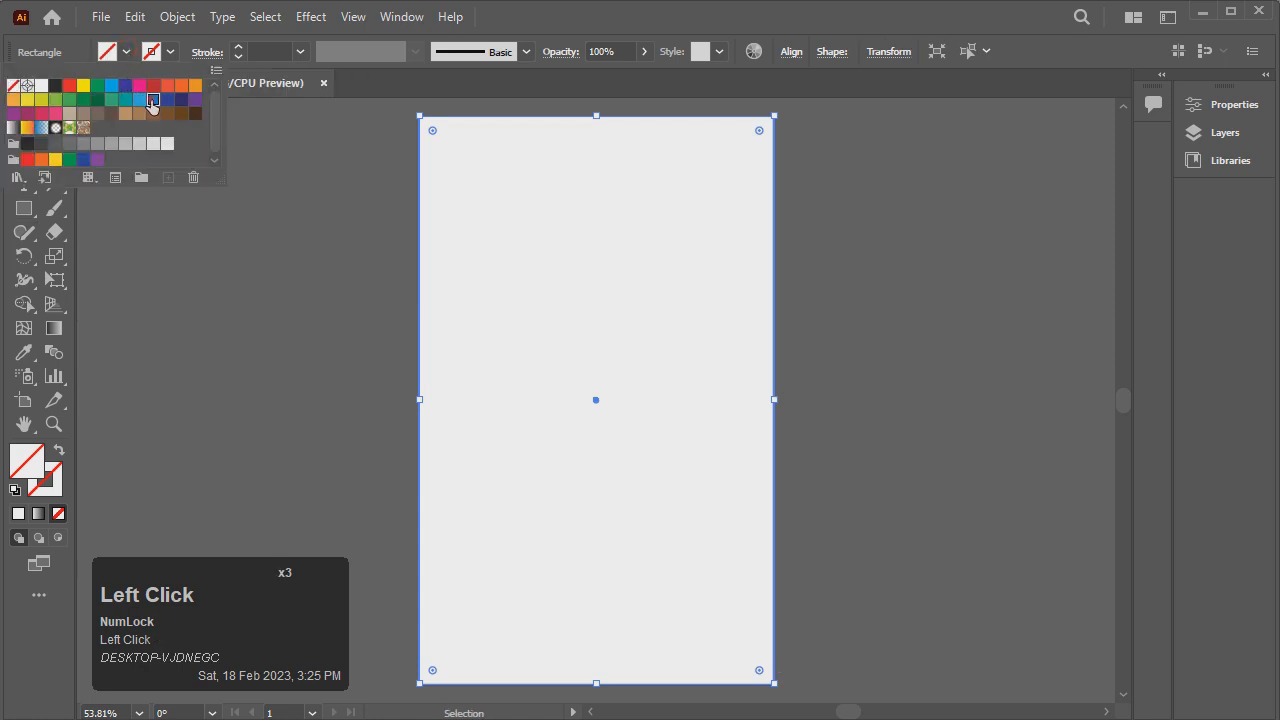
click(166, 104)
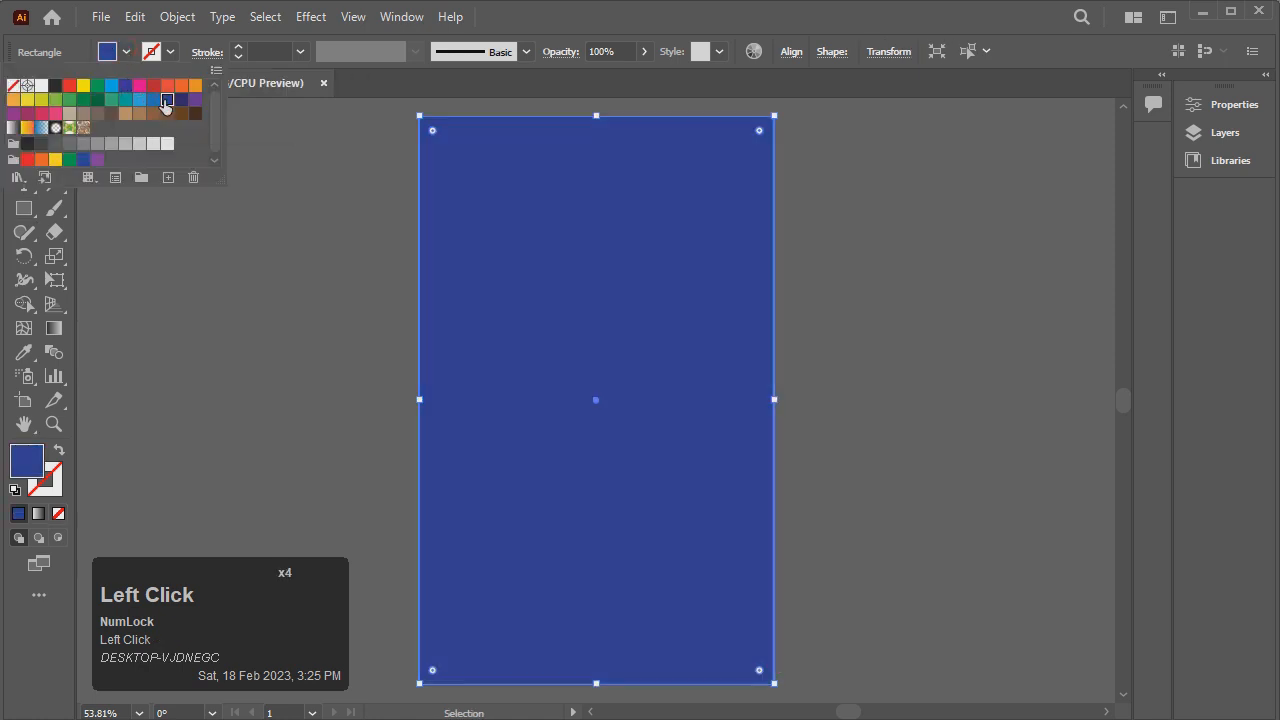
click(179, 101)
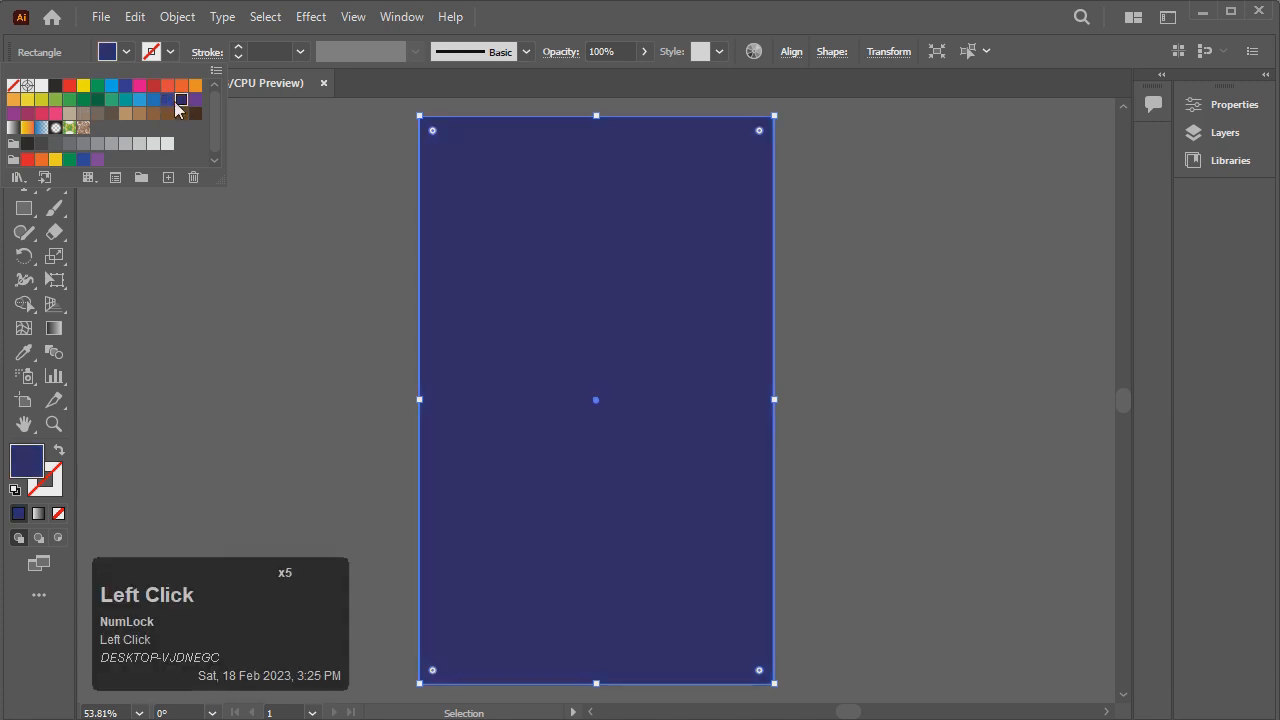
click(14, 128)
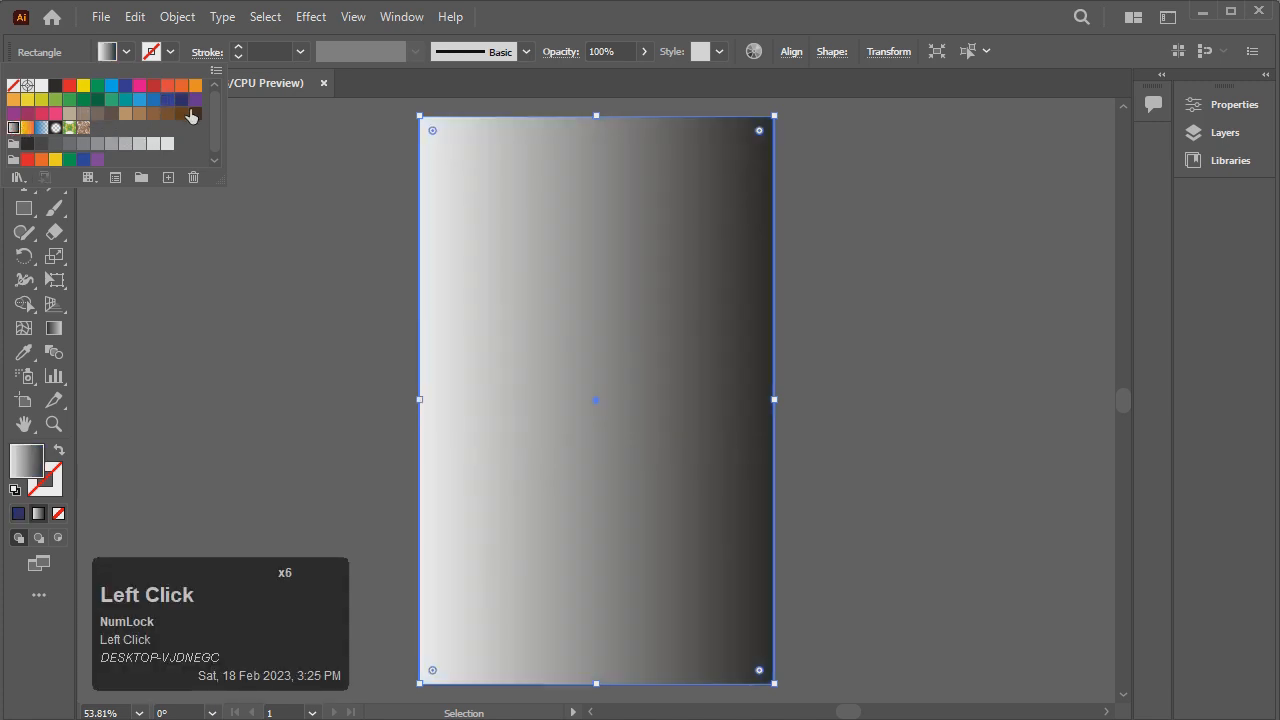
click(55, 145)
click(41, 145)
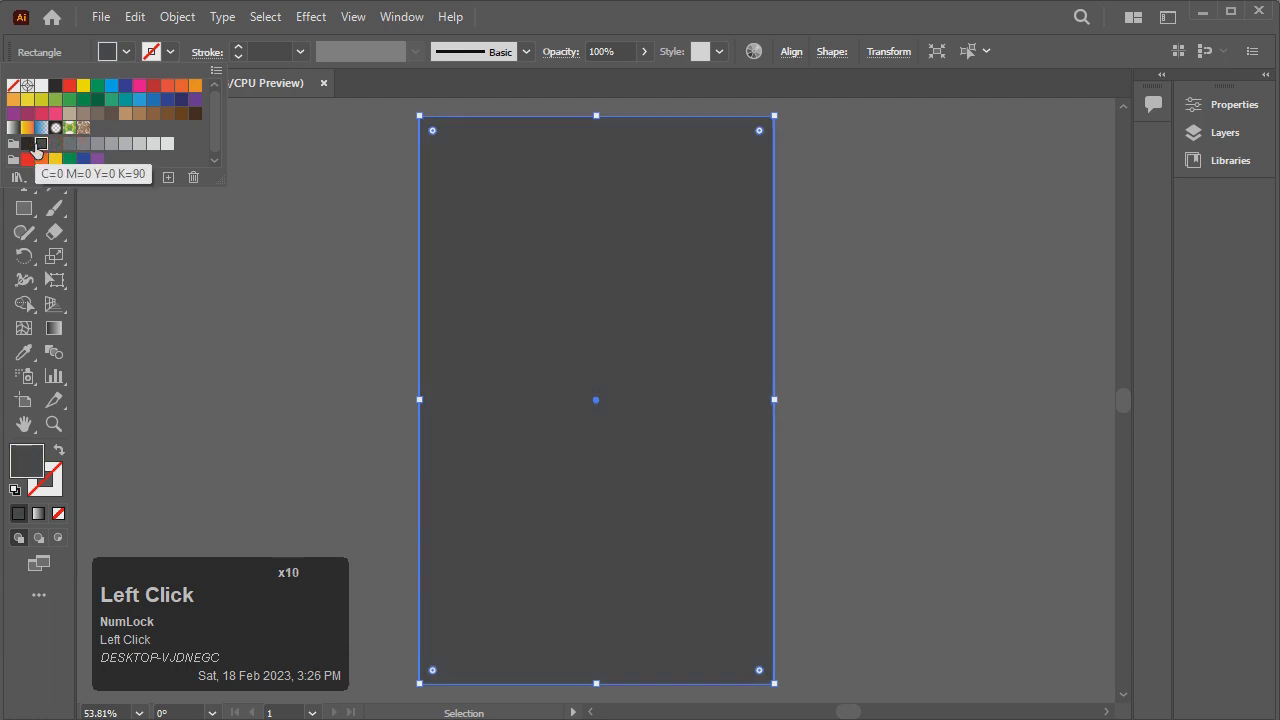
click(36, 146)
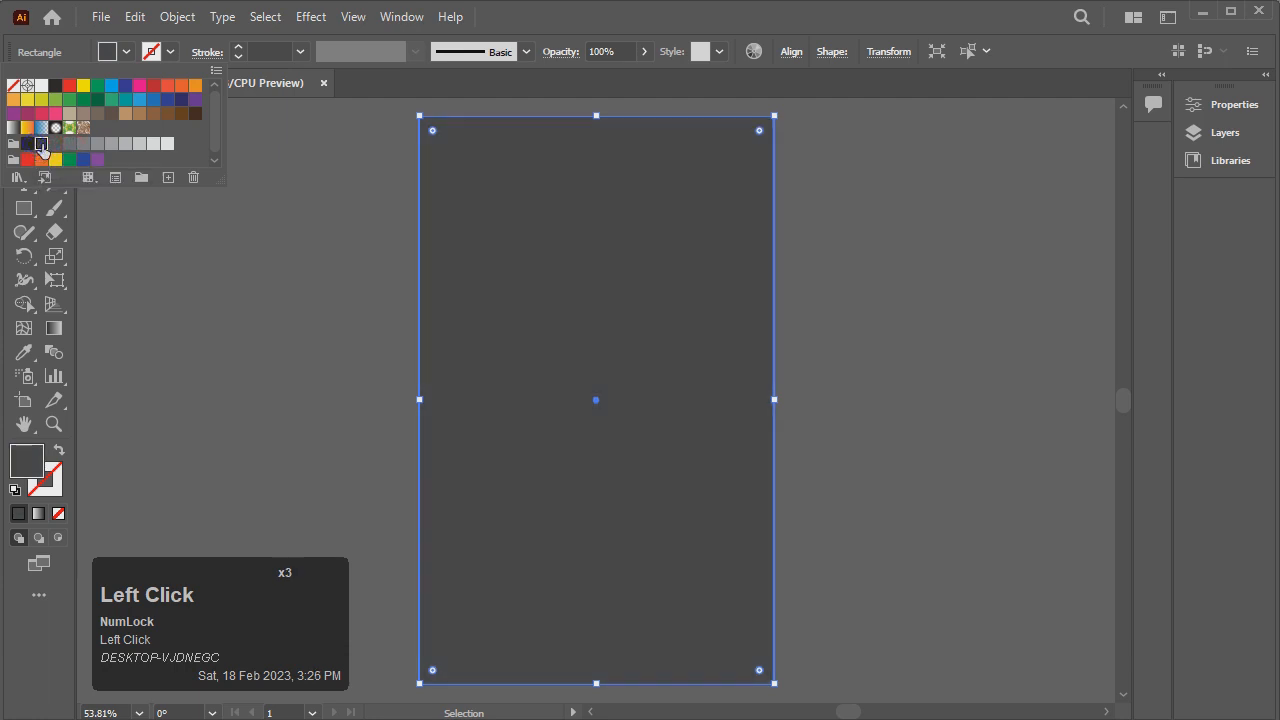
Set the rectangle's fill colour to #2F3833 in the Color Picker and deselect it.
double_click(24, 462)
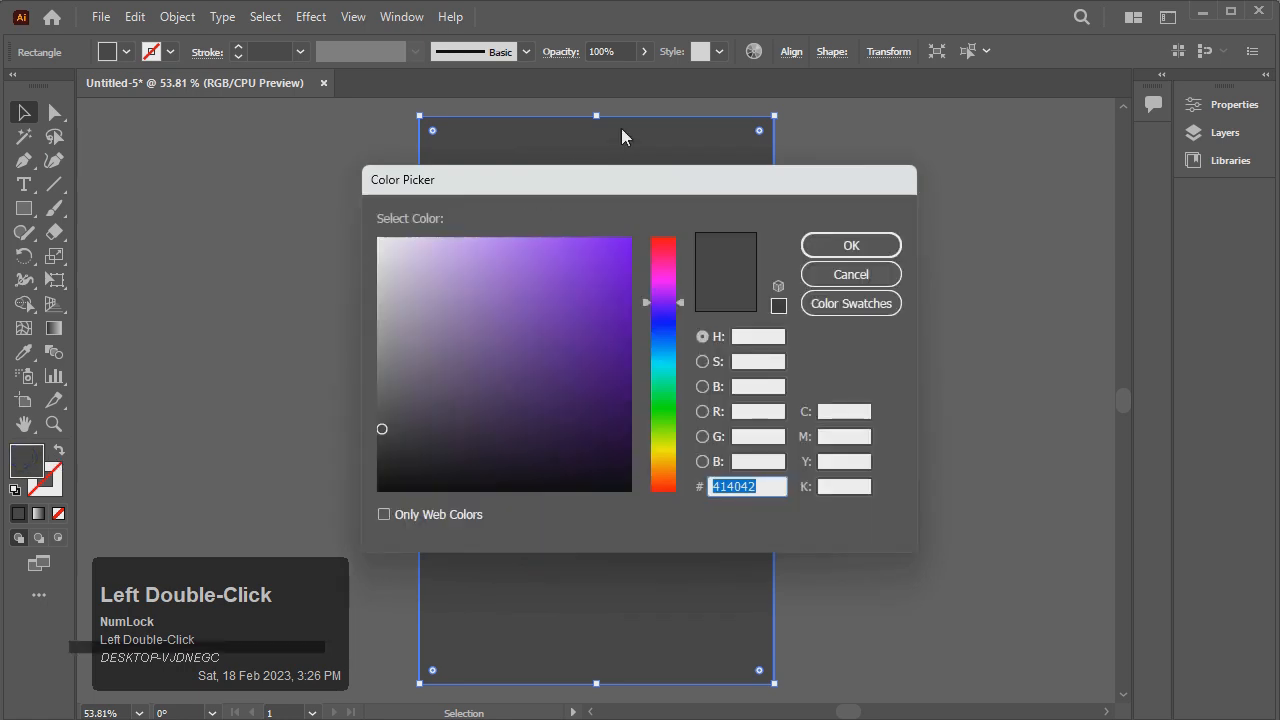
drag(662, 176, 955, 150)
mouse_move(783, 400)
mouse_down()
mouse_move(811, 351)
mouse_move(754, 392)
mouse_up()
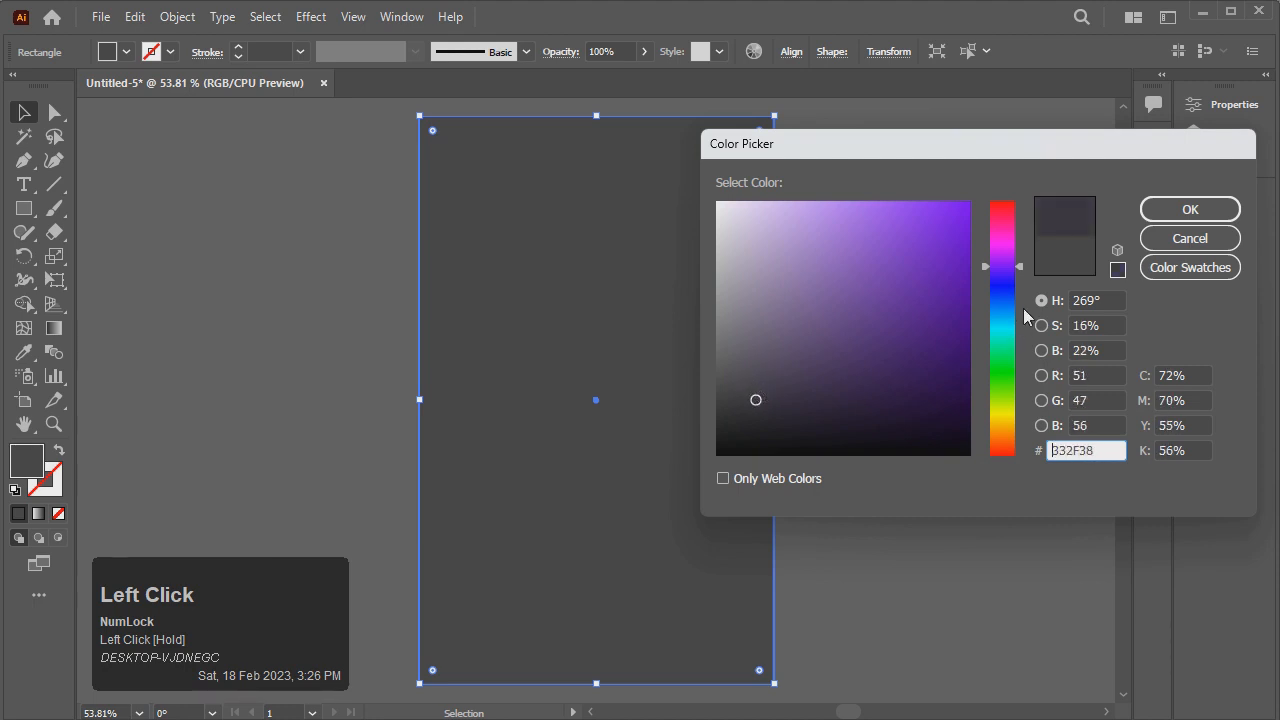
drag(1020, 275, 1022, 354)
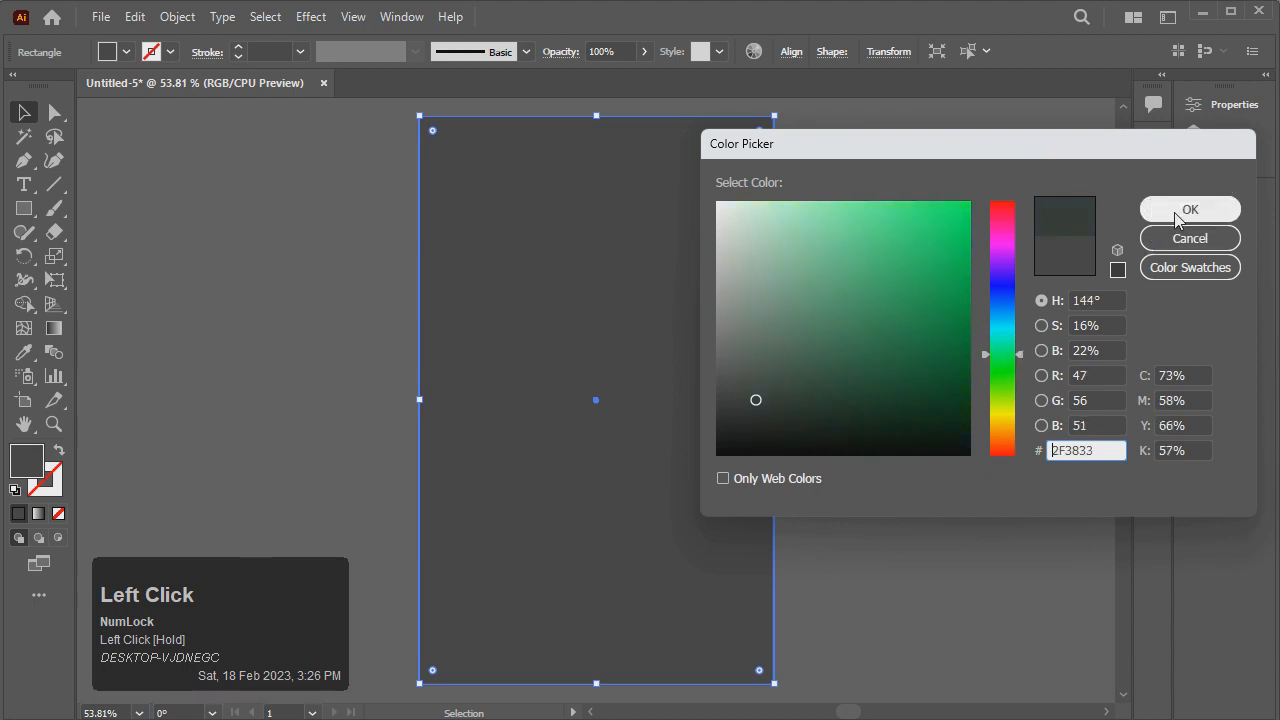
click(1178, 212)
click(915, 298)
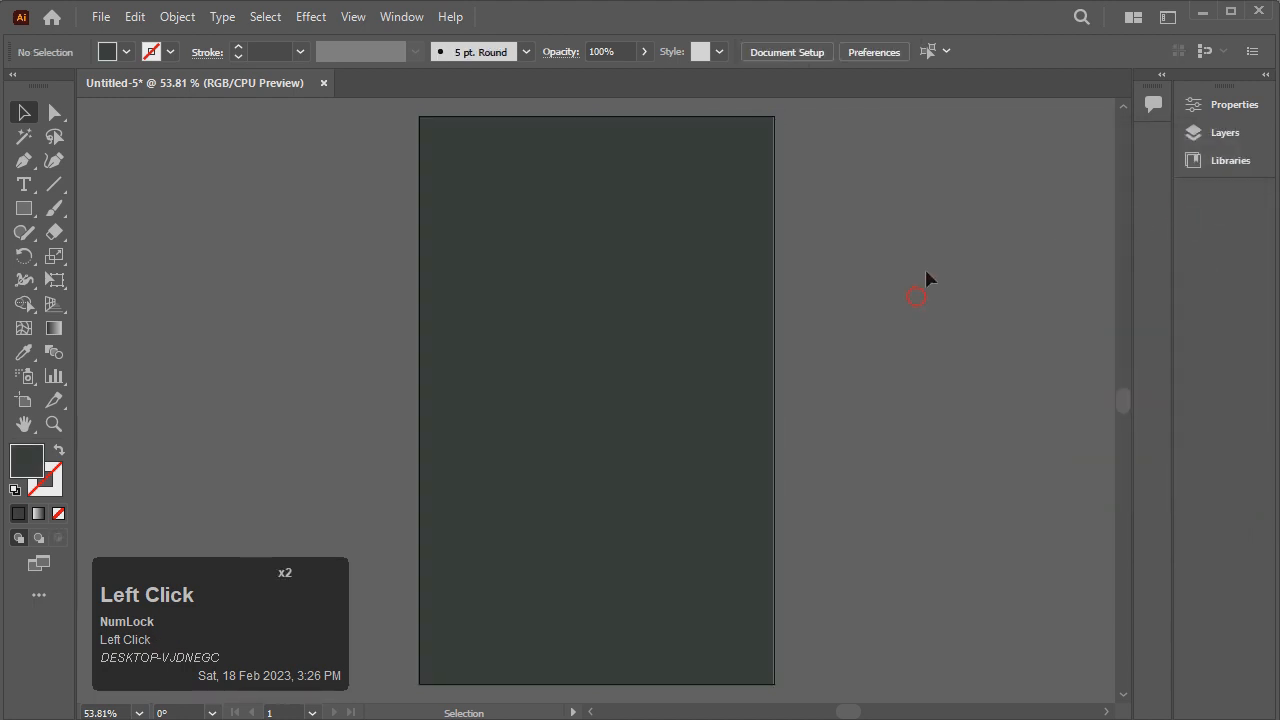
Recolour the background rectangle to a dark slate blue and deselect it.
click(732, 310)
click(907, 379)
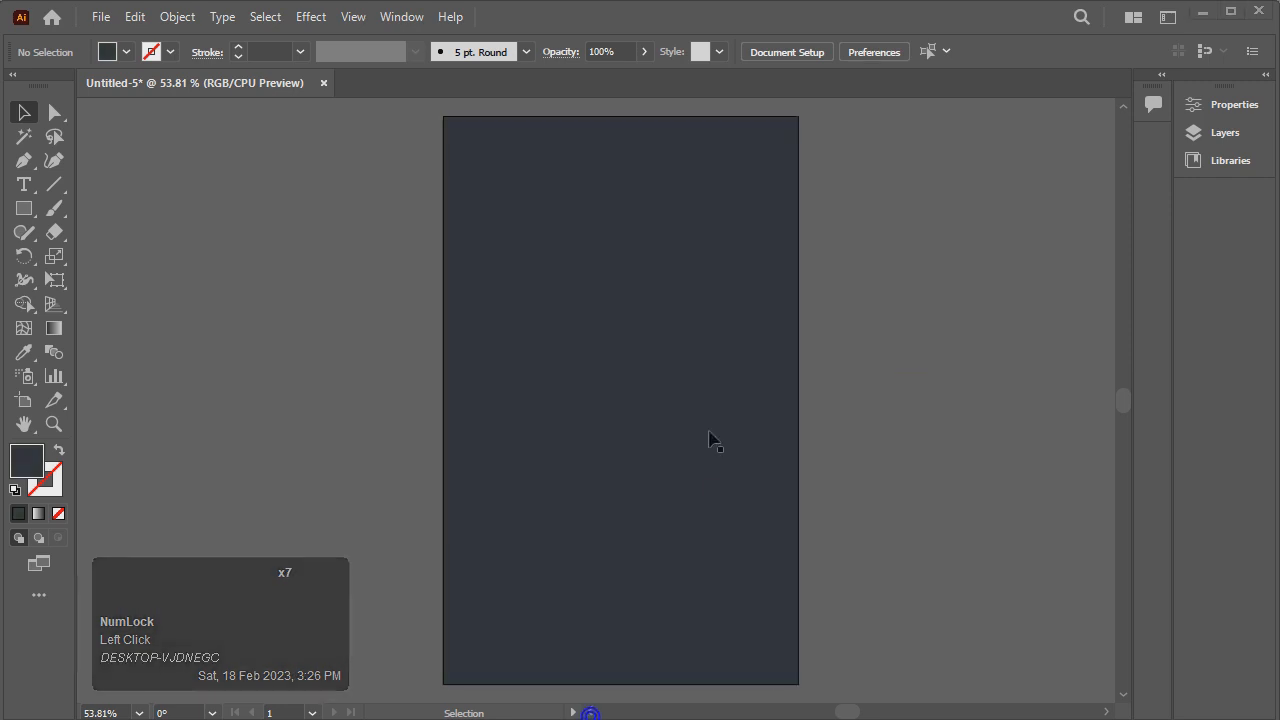
click(720, 430)
click(893, 350)
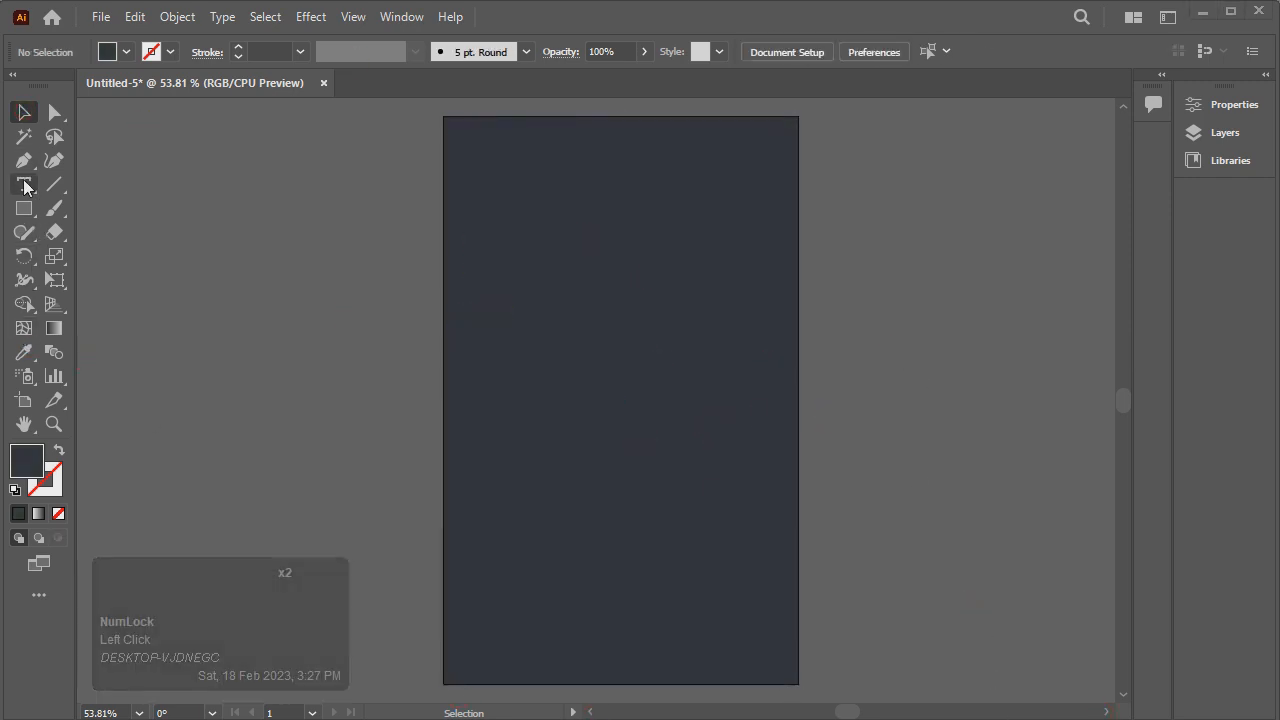
Place the "Mobile Stand Design PNG" image from the Pictures folder on the artboard and embed it.
click(1203, 11)
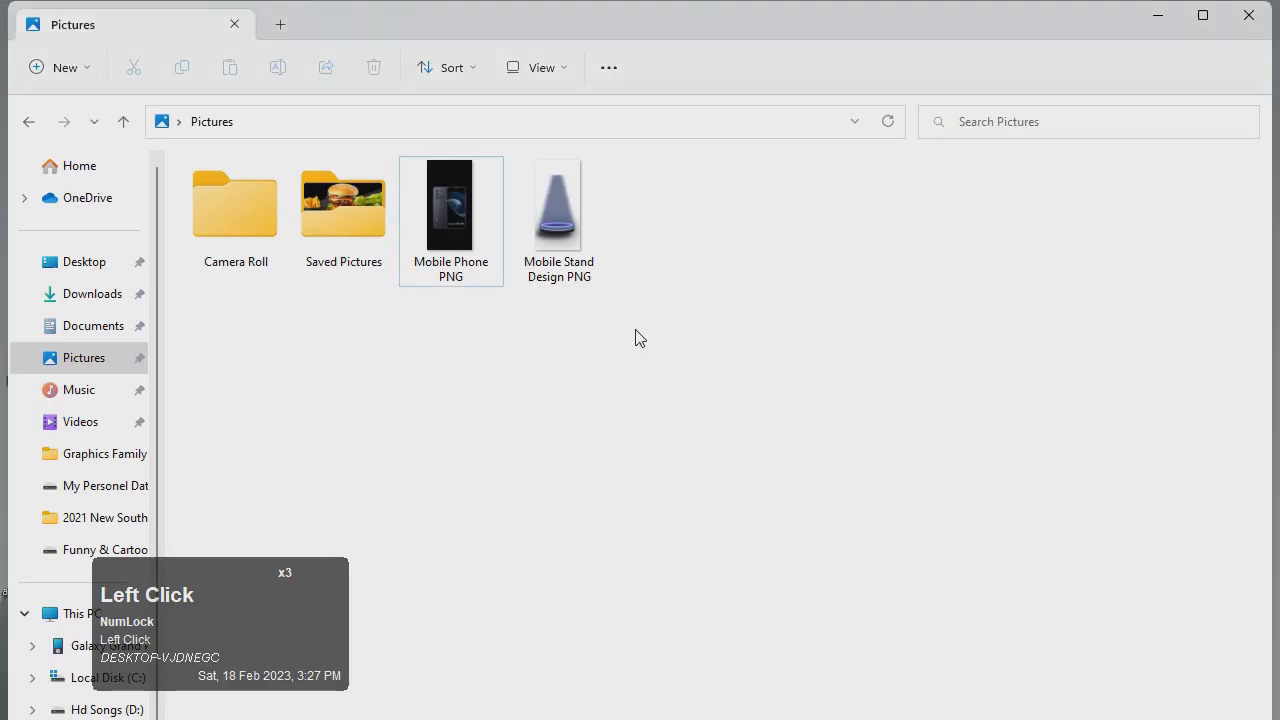
click(580, 250)
drag(572, 220, 645, 497)
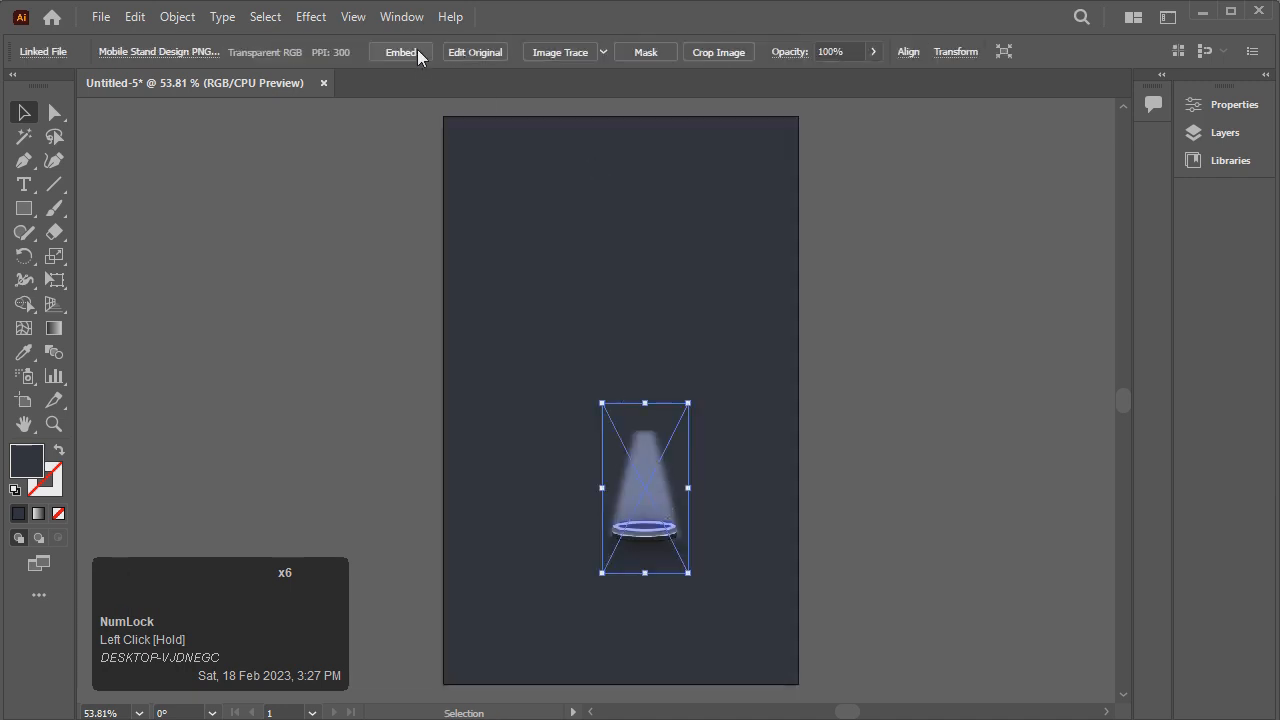
click(417, 51)
Enlarge the mobile stand image to nearly the artboard's width and position it over the middle of the background.
key(ctrl+KP_Subtract)
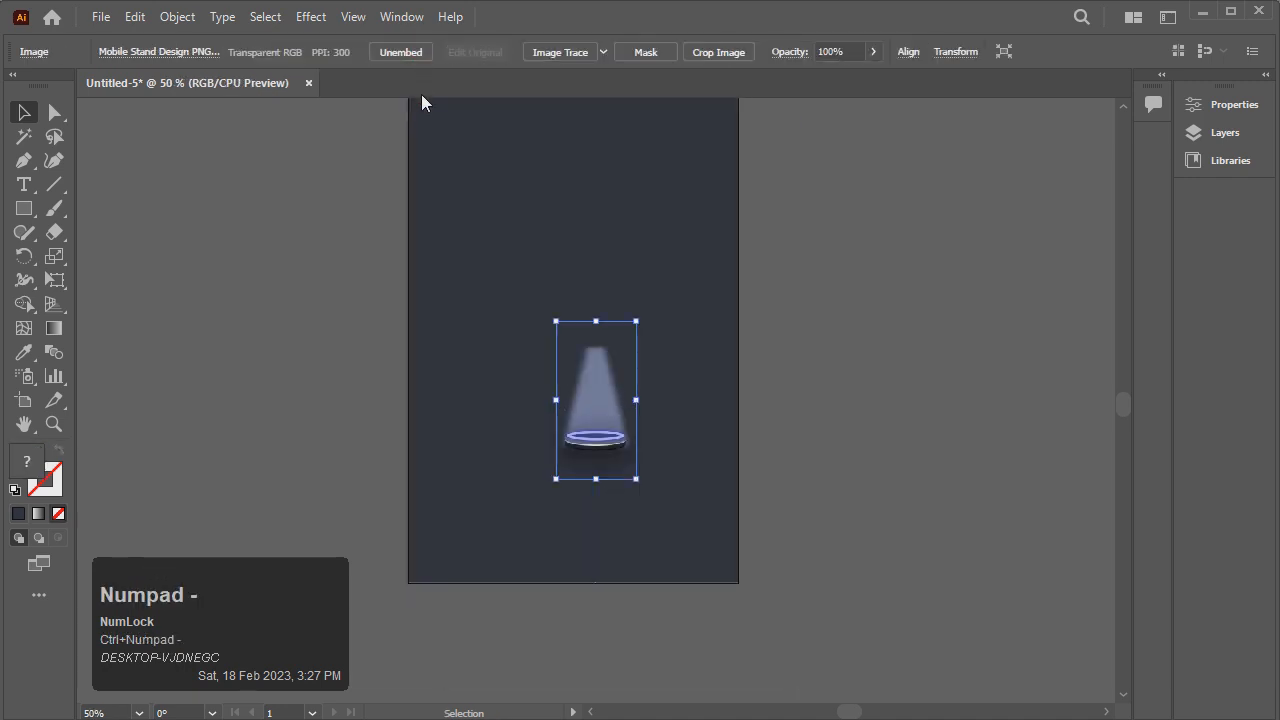
scroll(760, 315, up, 3)
drag(556, 417, 432, 172)
mouse_move(620, 454)
mouse_down()
mouse_move(582, 358)
mouse_move(608, 470)
mouse_up()
Nudge the mobile stand image in small vertical and horizontal increments to fine-tune its position on the artboard.
key(Down)
key(Down)
key(Down)
key(Right)
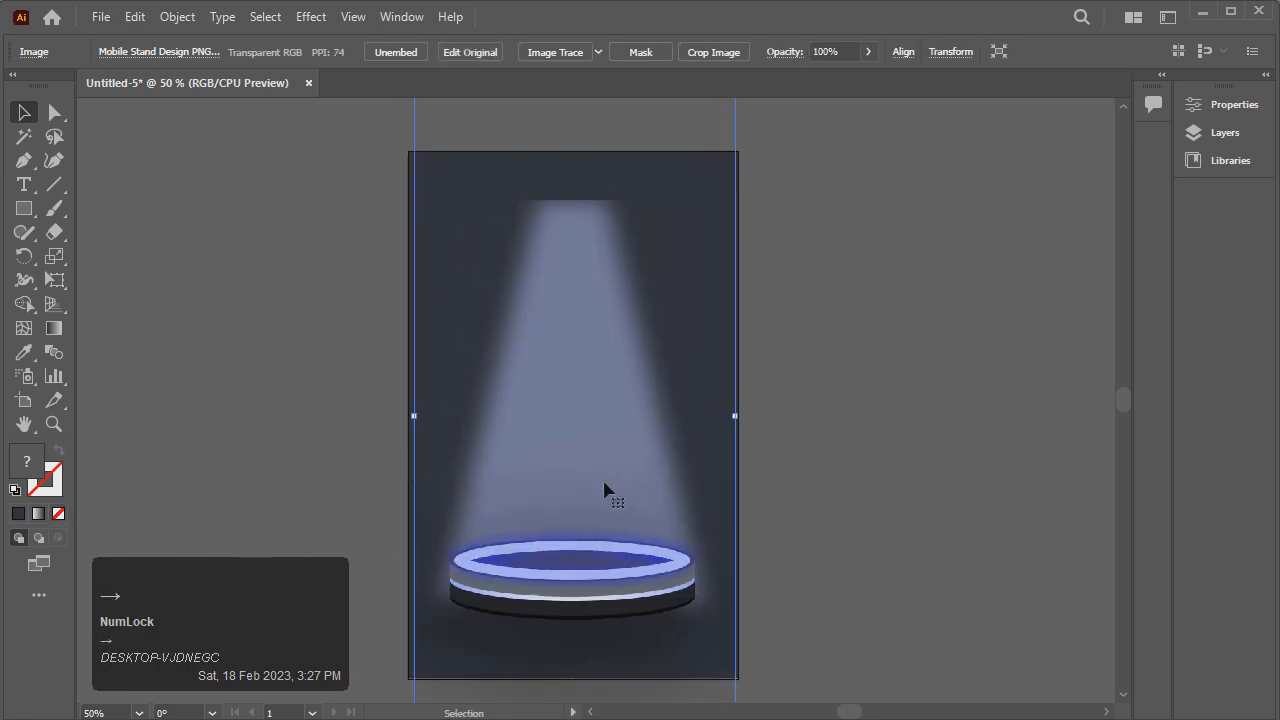
key(Down)
key(Down)
key(Left)
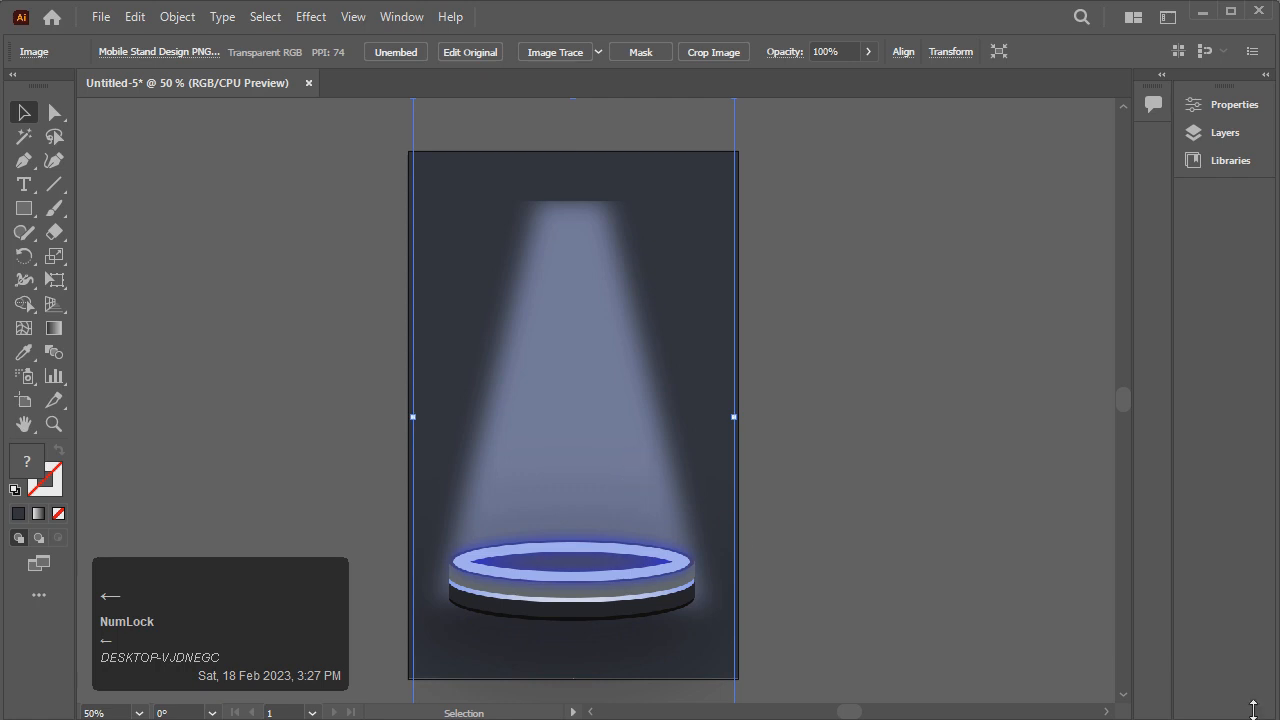
click(640, 718)
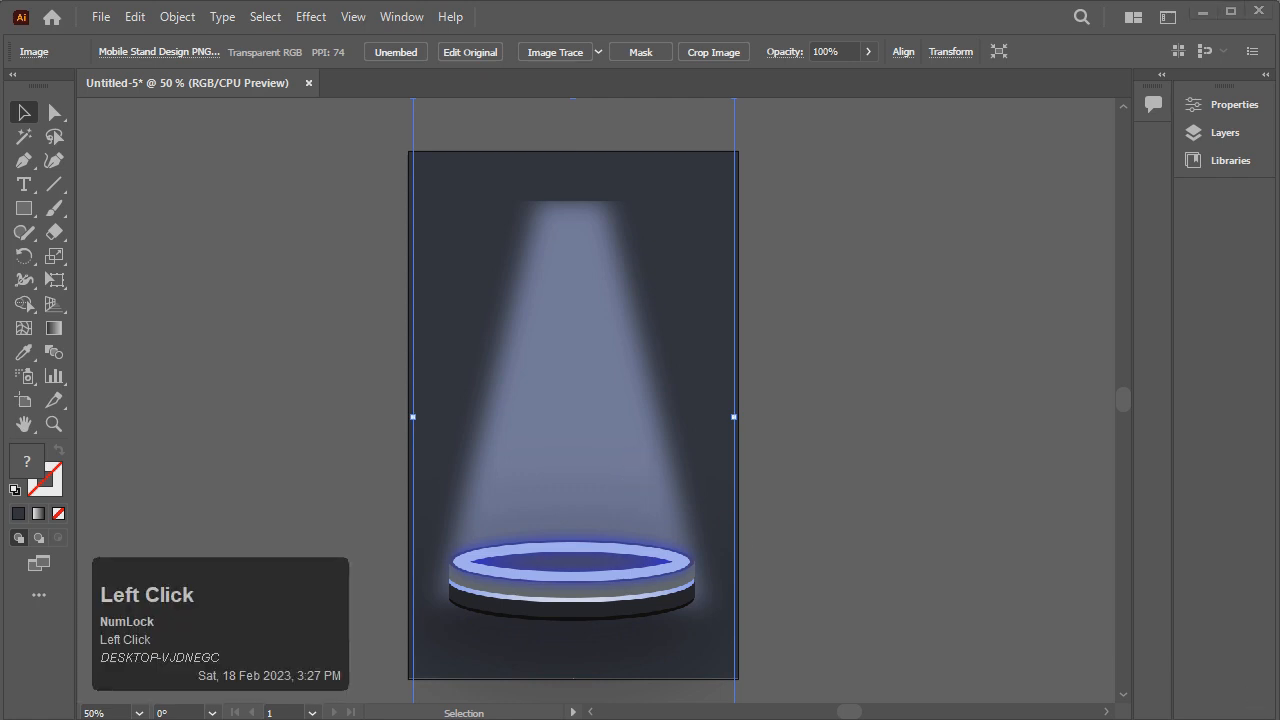
key(Up)
key(Up)
key(Up)
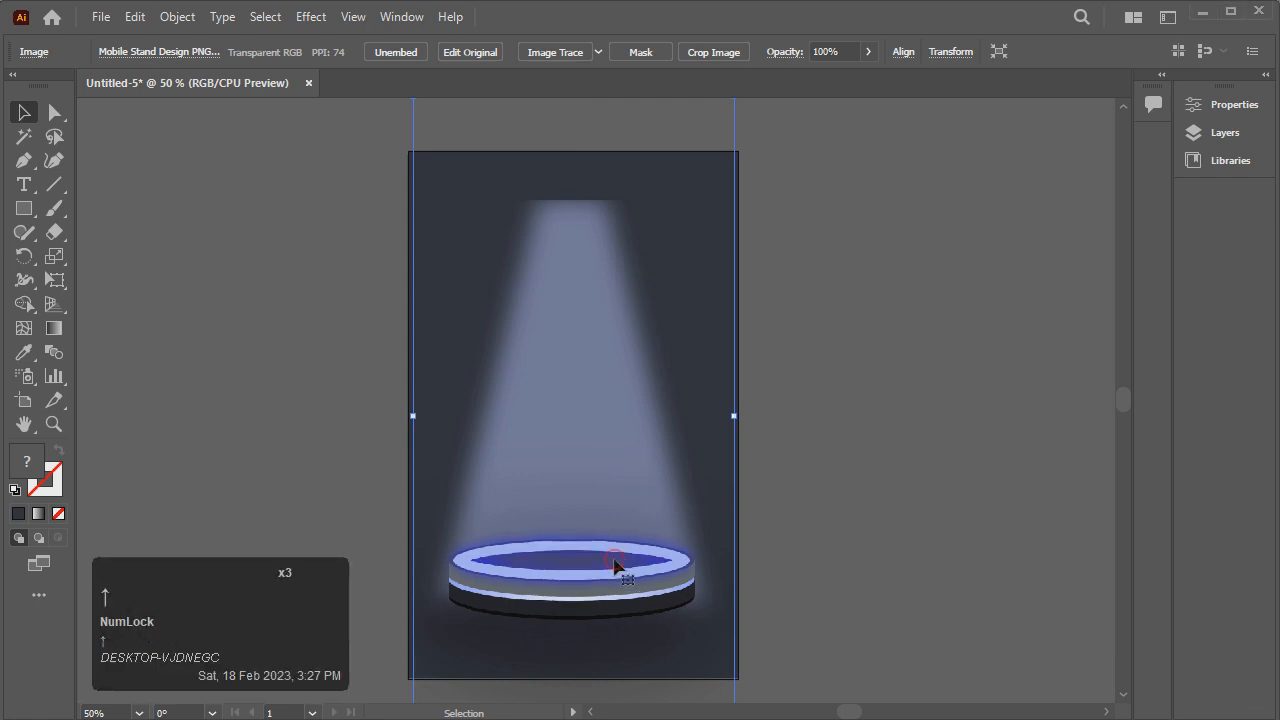
Scale the mobile stand image up proportionally and raise it so the light beam runs past the artboard's upper edge.
scroll(575, 235, up, 3)
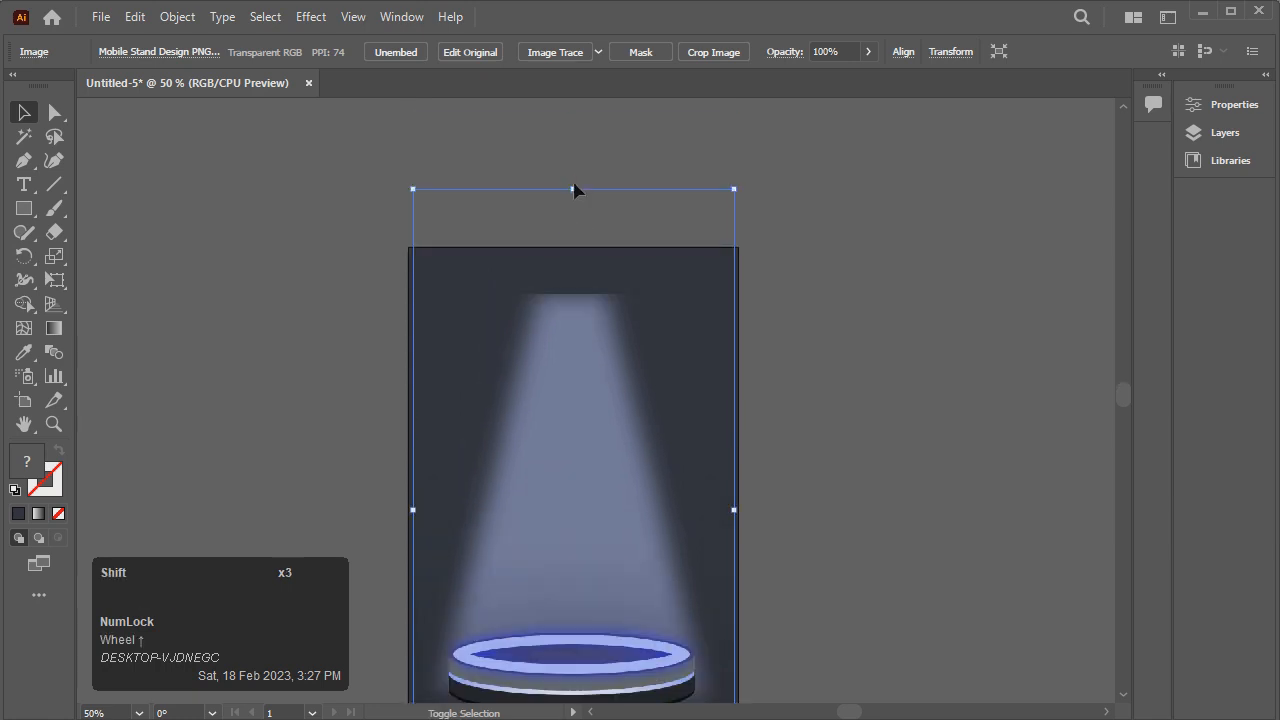
shift+click(573, 189)
drag(573, 189, 589, 126)
shift+click(583, 147)
shift+click(583, 296)
scroll(829, 249, down, 3)
scroll(830, 247, down, 1)
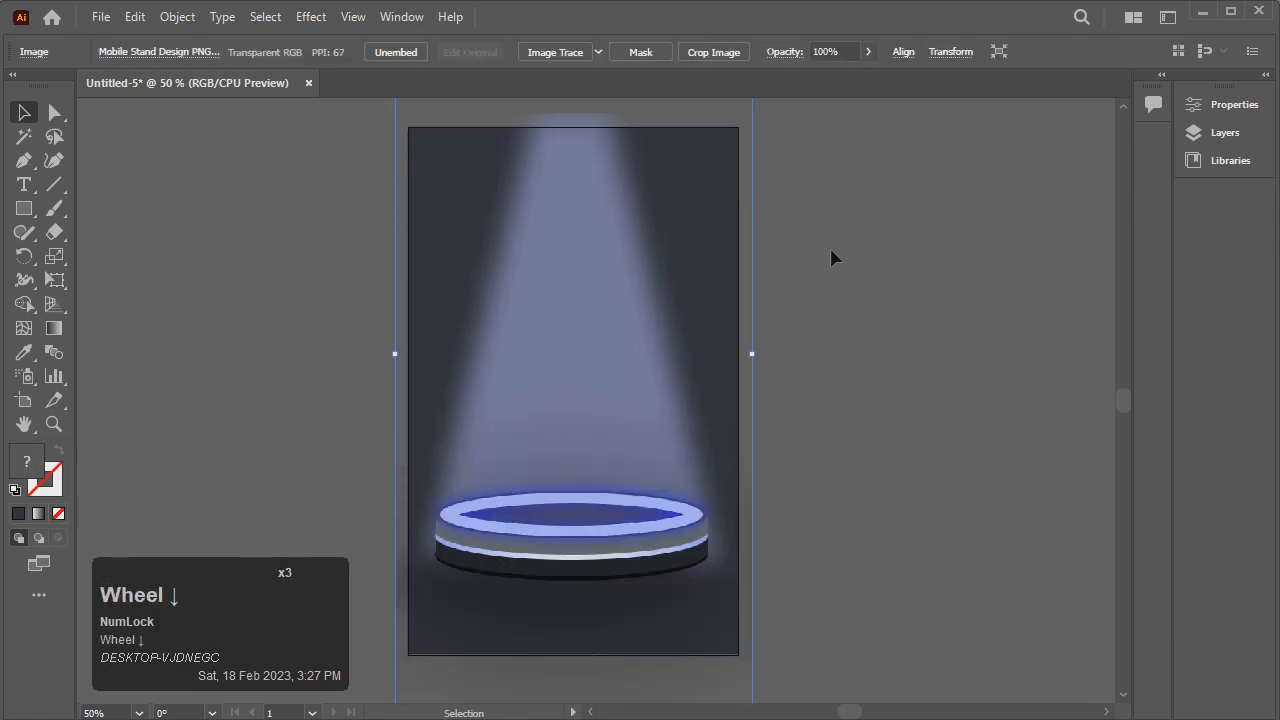
click(841, 296)
Nudge the mobile stand image to the right and slightly down to centre the stand on the artboard.
scroll(850, 393, up, 1)
scroll(850, 393, up, 1)
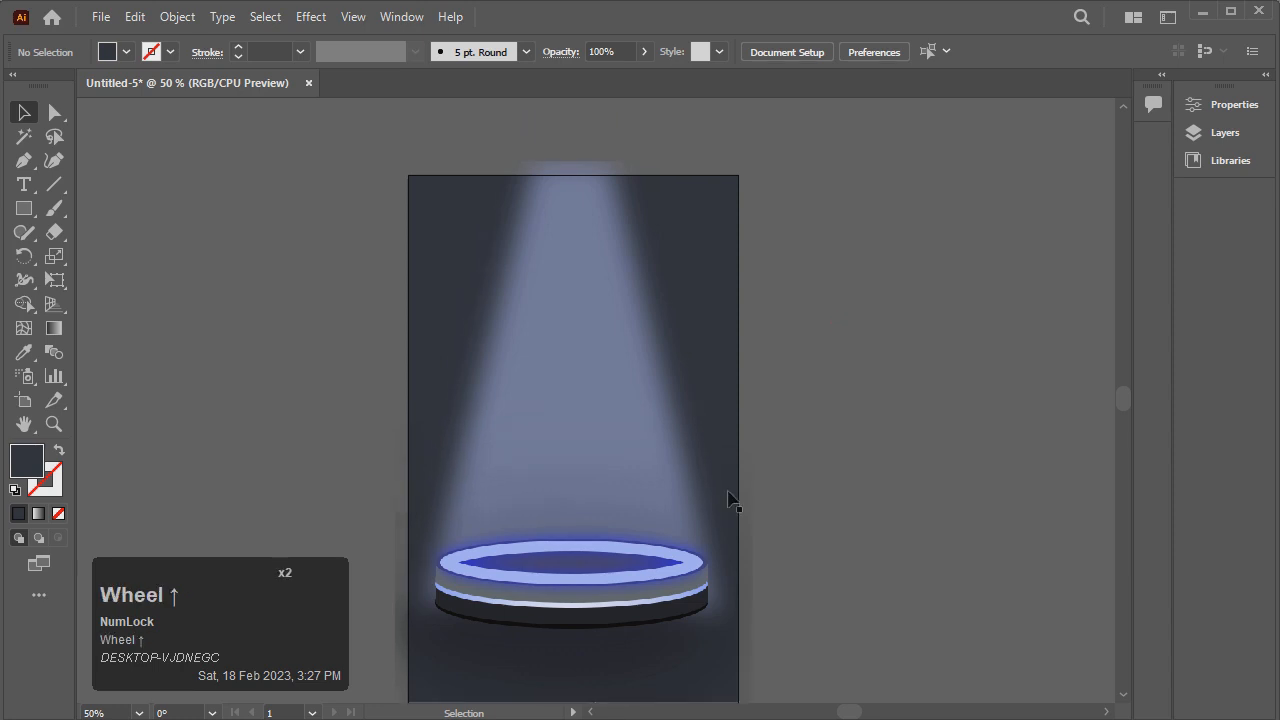
click(694, 543)
key(Right)
key(Right)
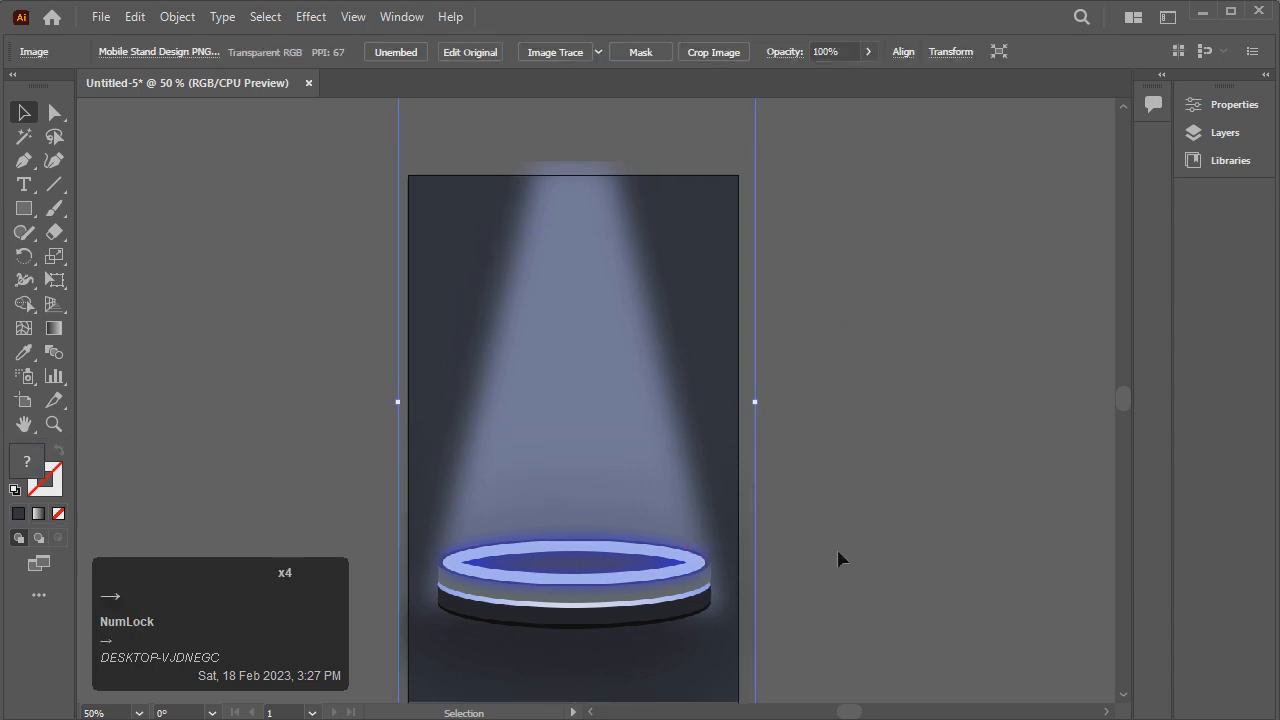
key(Down)
click(845, 546)
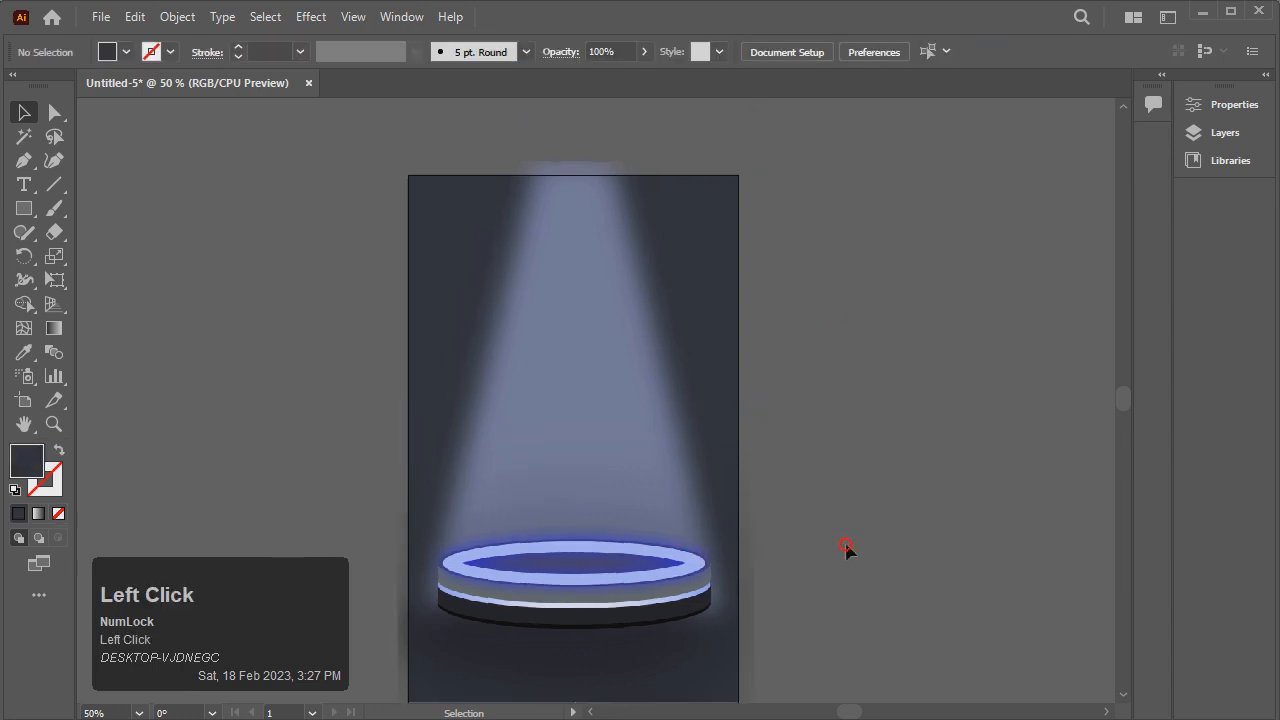
Nudge the mobile stand image down so the beam's upper end sits just above the artboard edge, and deselect it.
click(686, 534)
scroll(746, 531, down, 2)
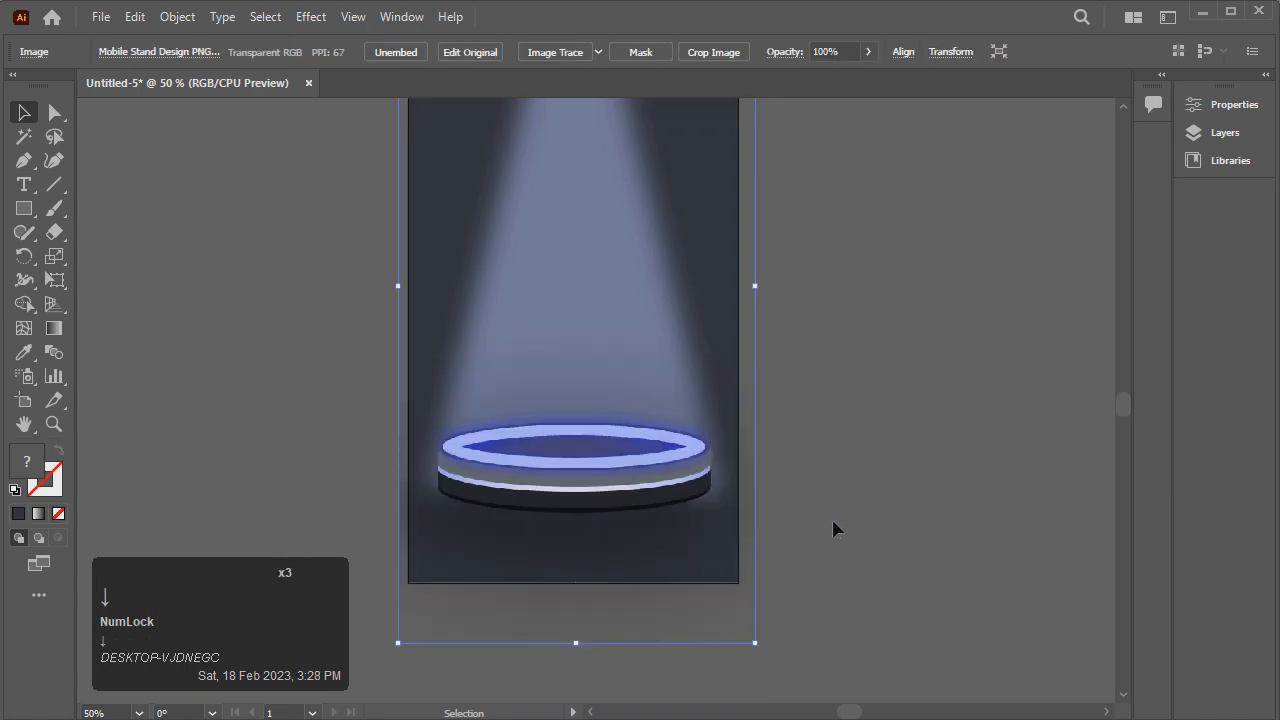
scroll(836, 529, up, 2)
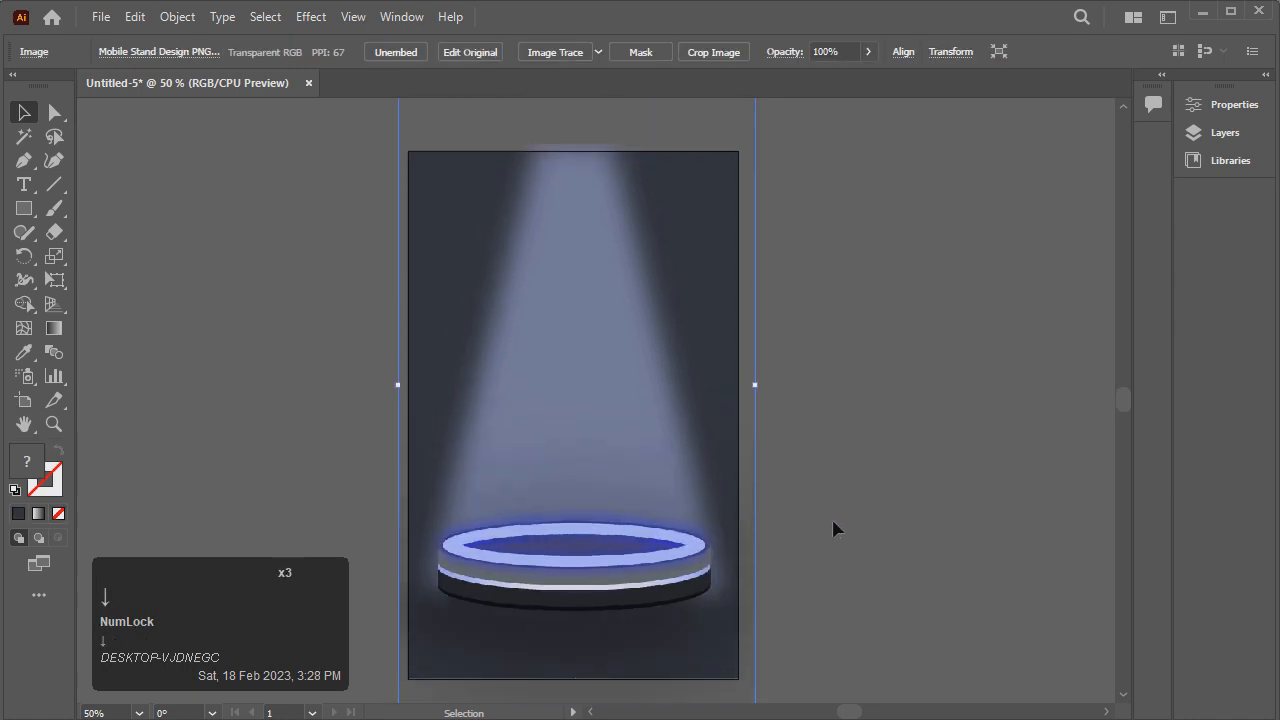
click(834, 526)
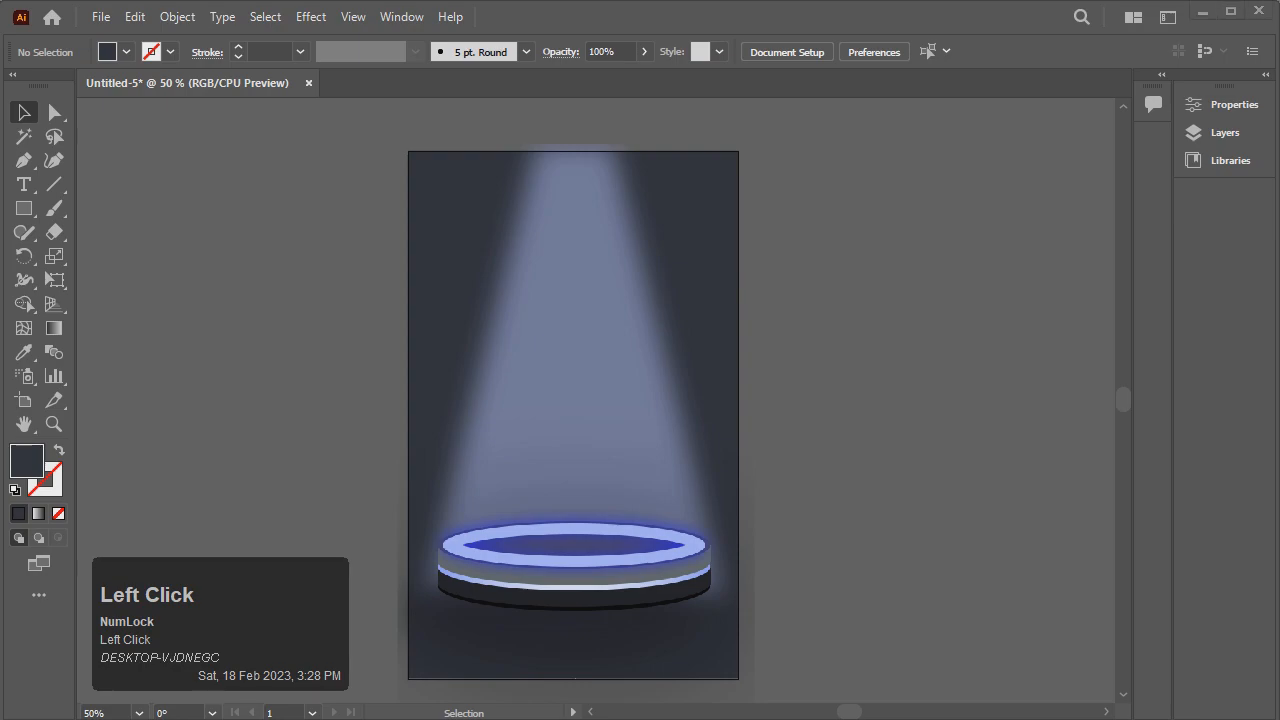
Place the Mobile Phone PNG.png image from its folder onto the artboard and select it.
click(490, 718)
click(494, 355)
drag(462, 216, 662, 342)
click(855, 320)
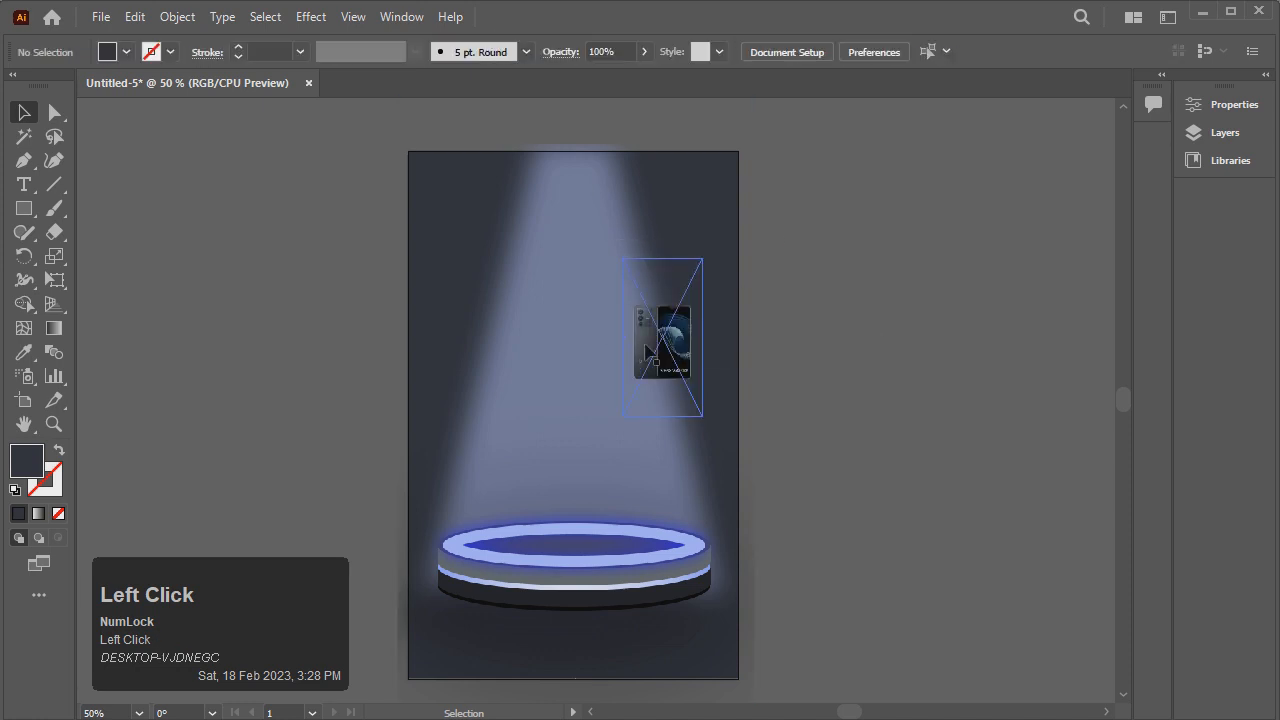
click(662, 340)
click(395, 62)
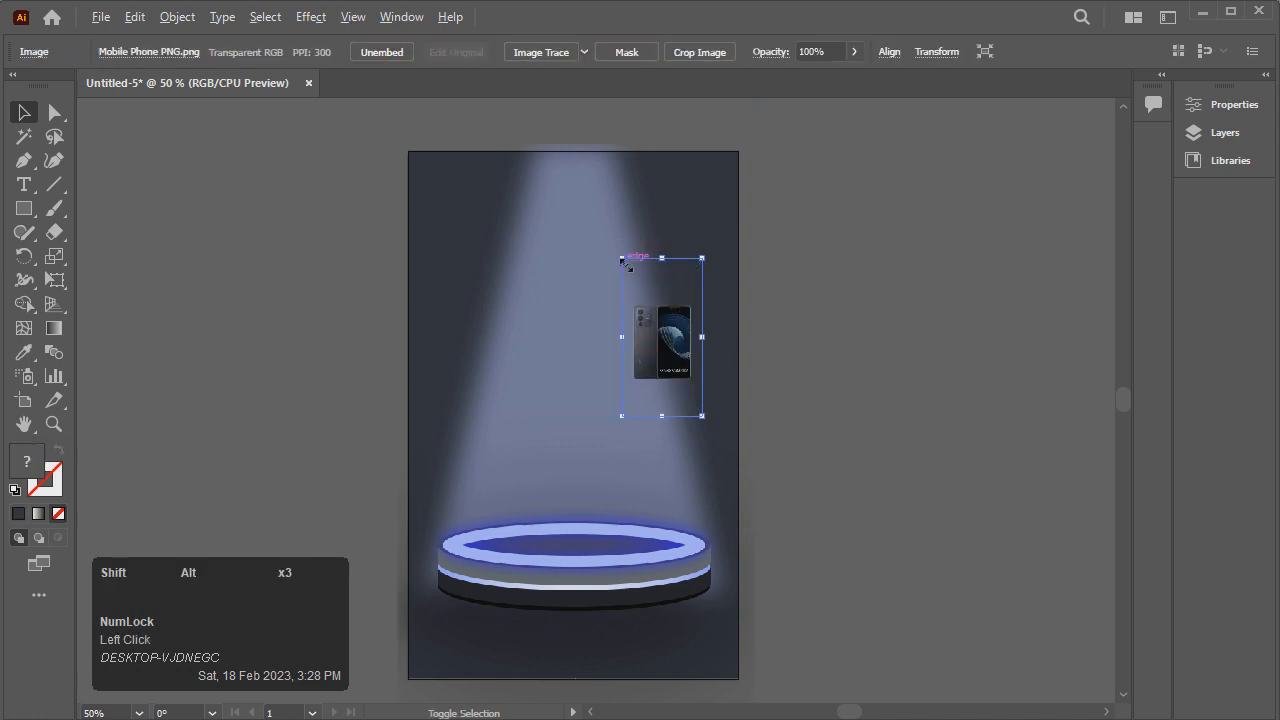
Enlarge the phone image proportionally about its centre and move it left and slightly down over the stand.
drag(622, 258, 486, 100)
scroll(660, 320, down, 3)
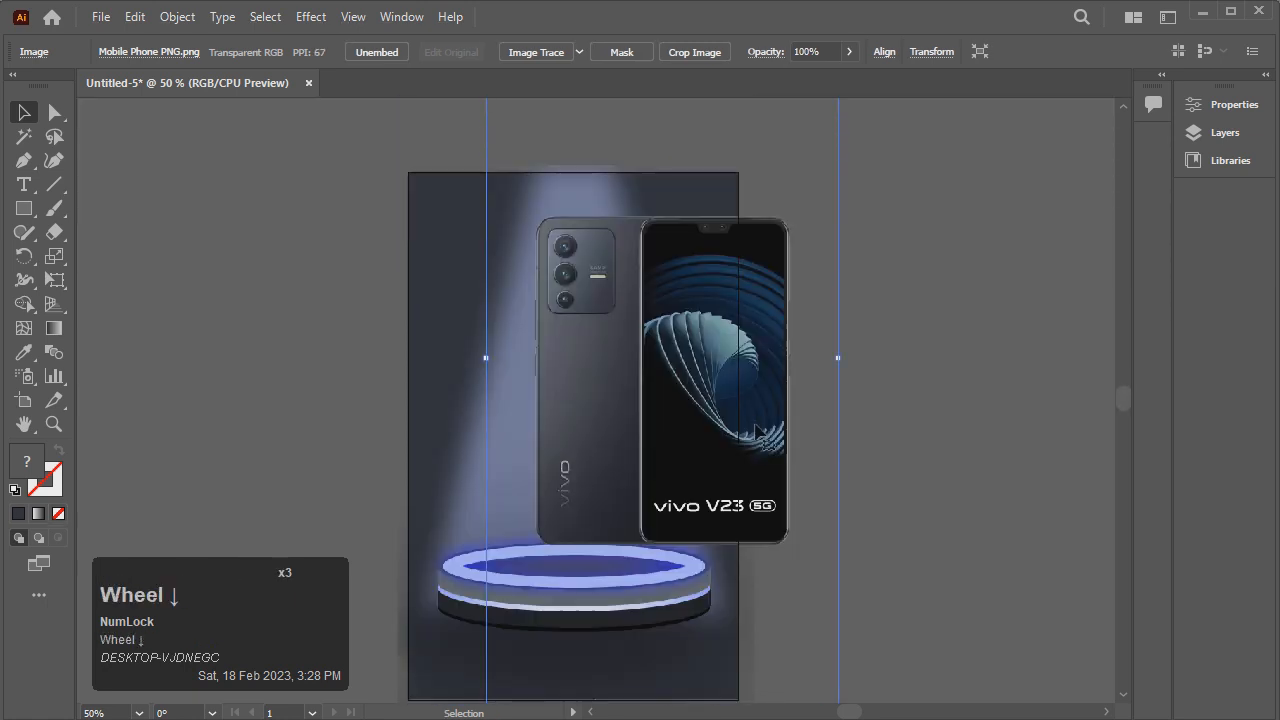
drag(745, 420, 675, 439)
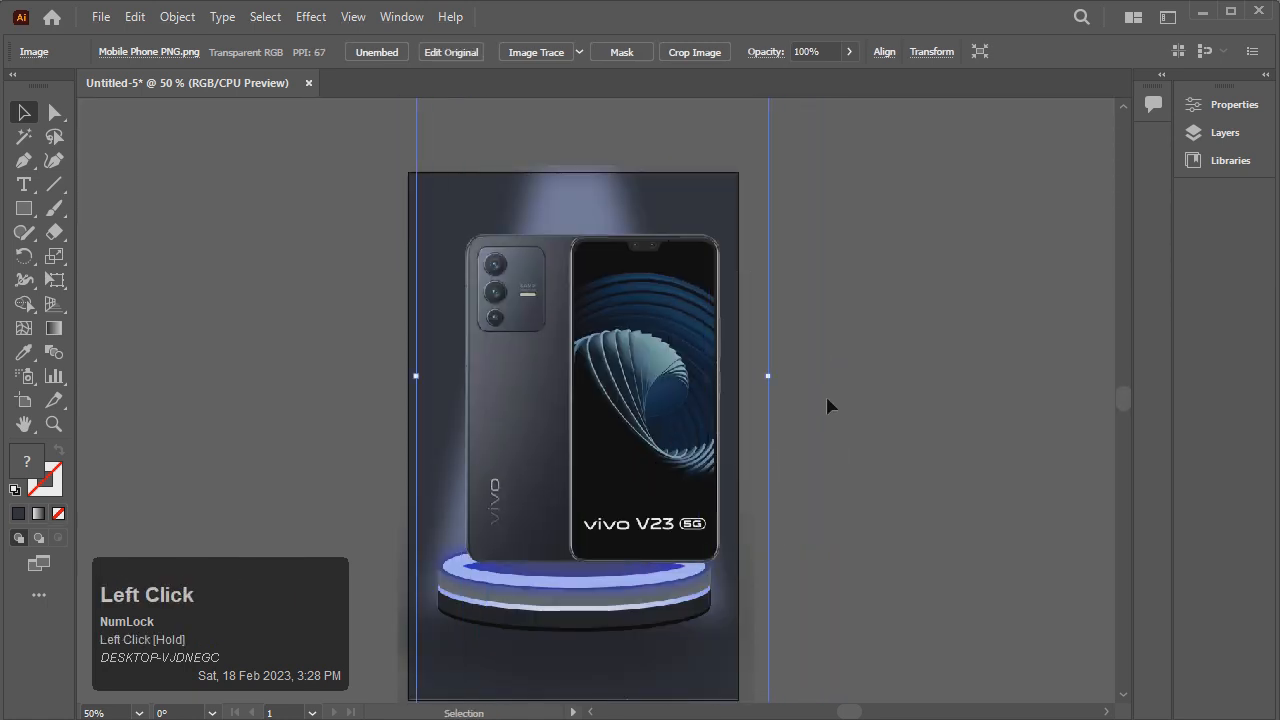
Create a point text object in the empty area right of the artboard and set its font size to 40 pt.
click(24, 184)
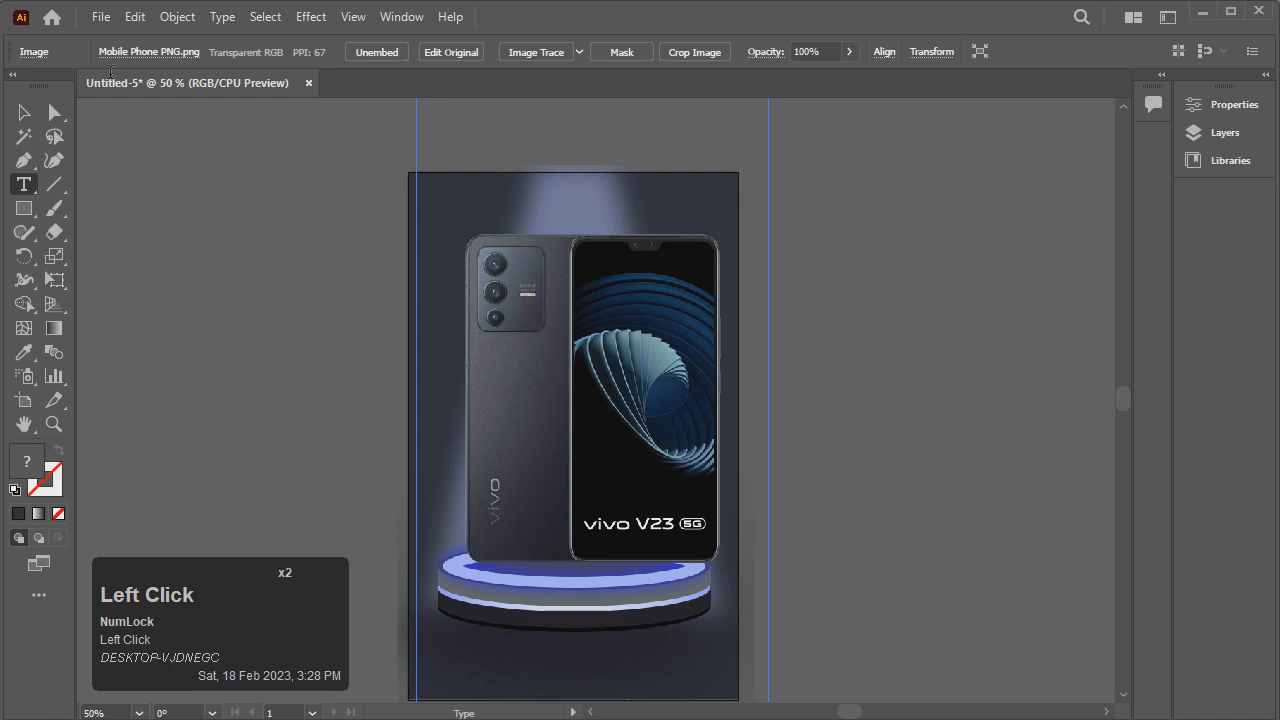
click(843, 396)
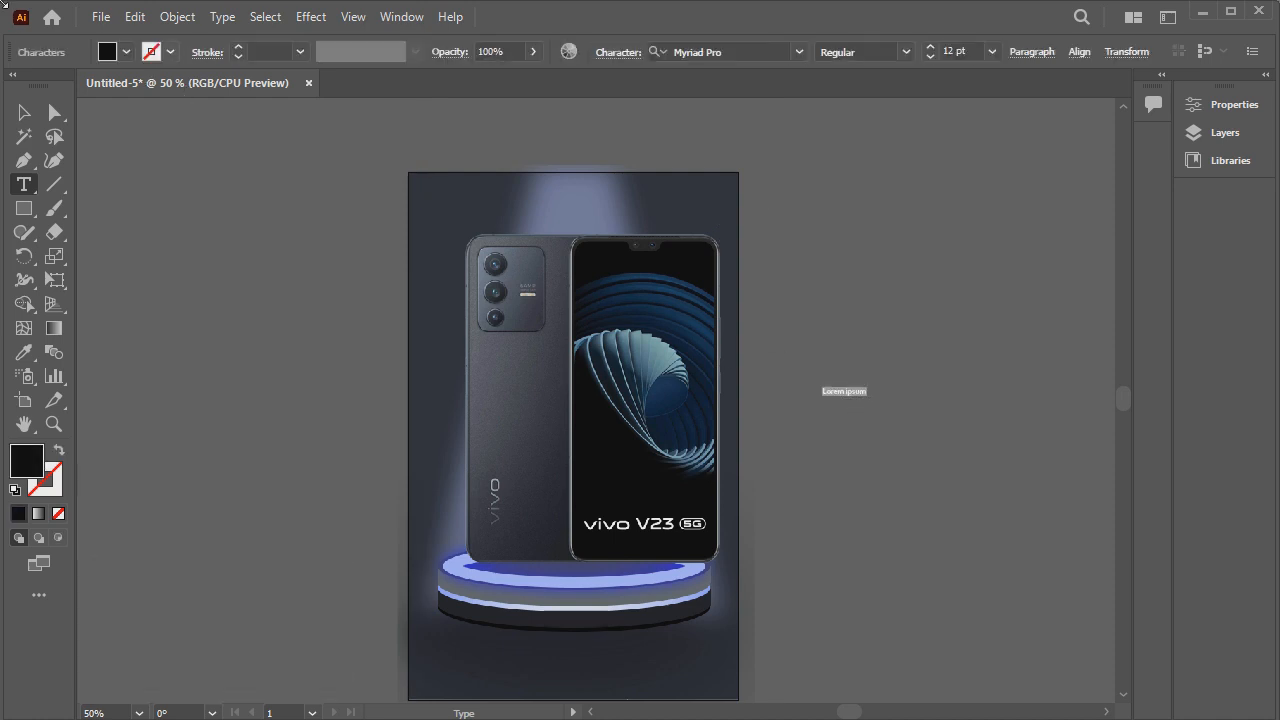
triple_click(943, 50)
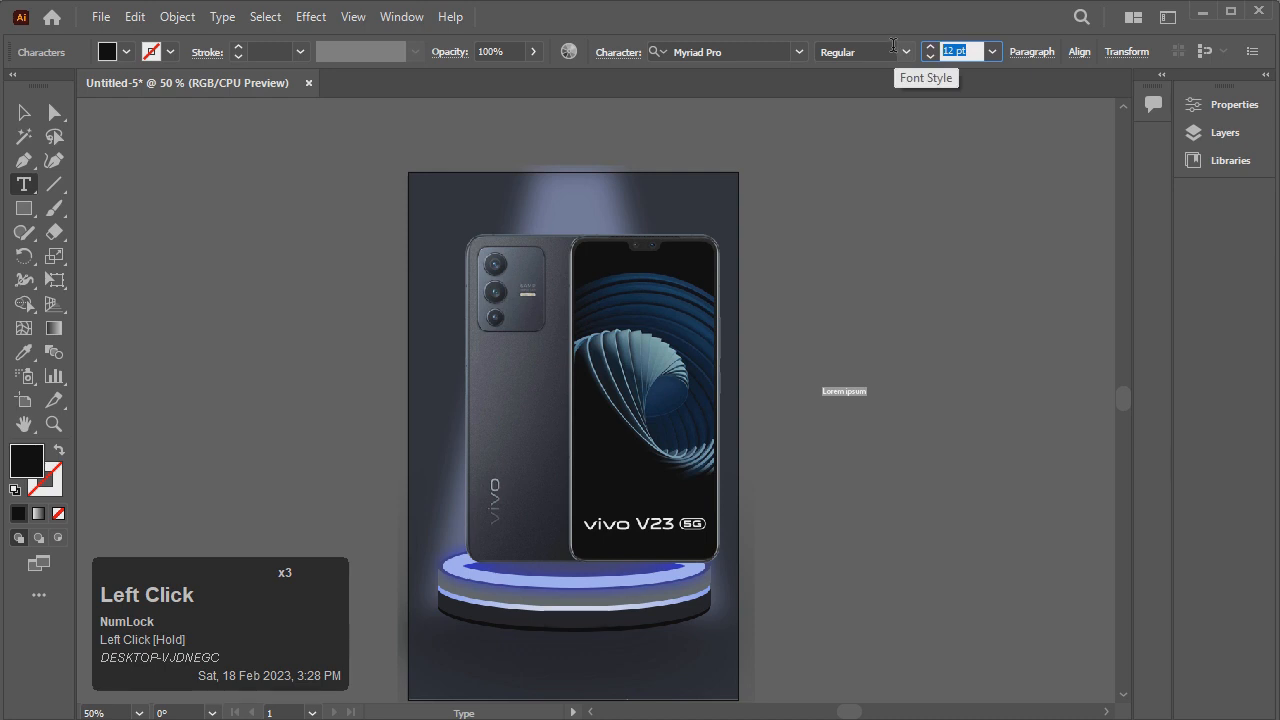
text(40)
key(Return)
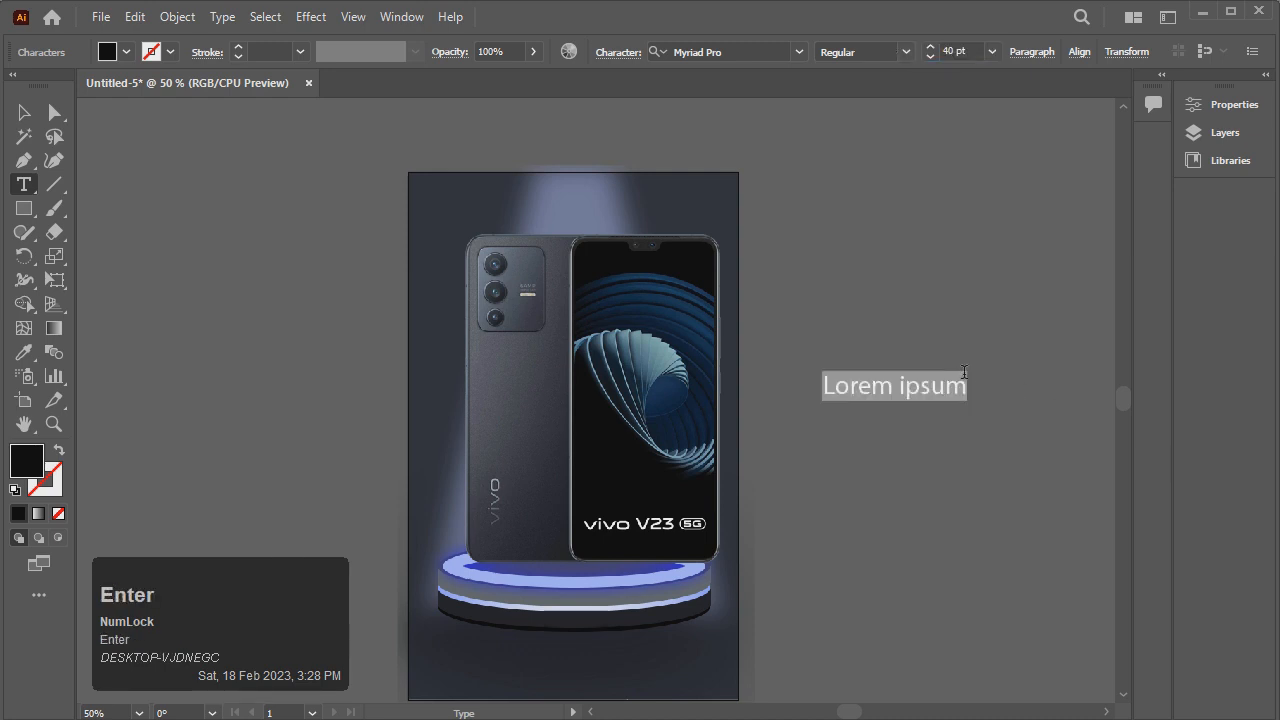
Replace the placeholder text with the four-line note "Download This / Mobile PNG And / Backgroudn PNG / from description Link.".
key(BackSpace)
text(Downloa)
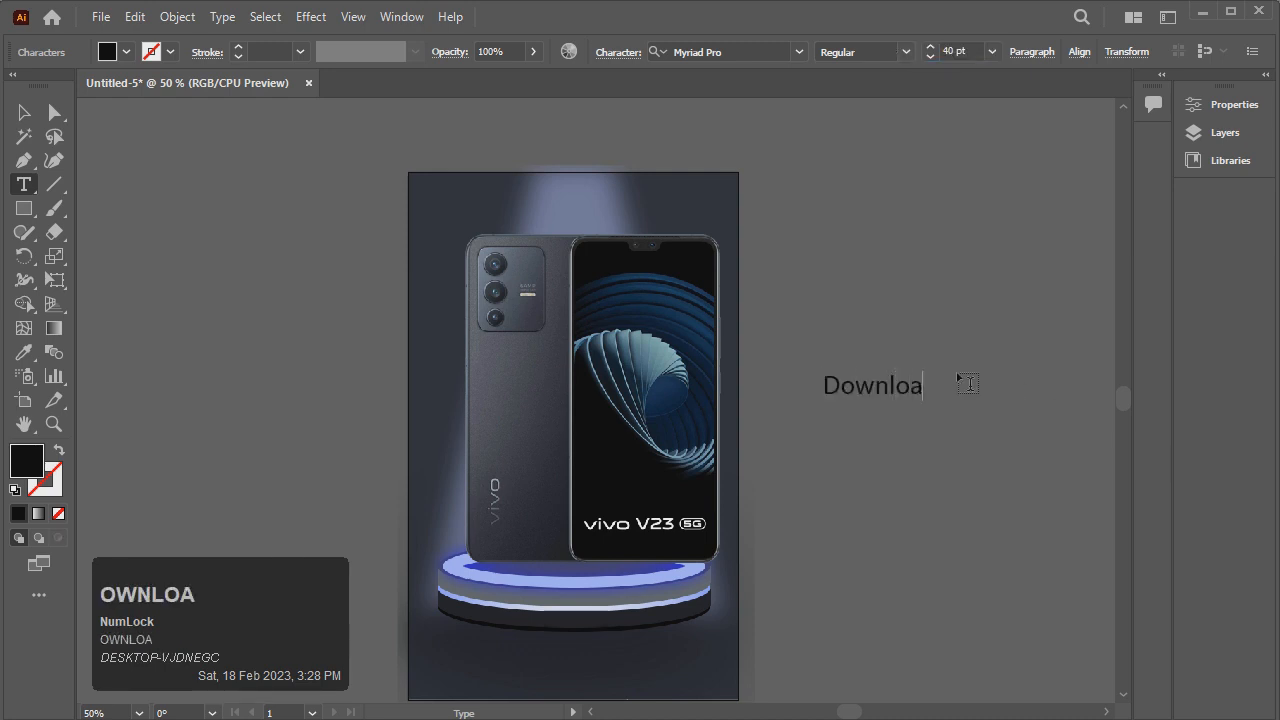
text(d This)
key(Return)
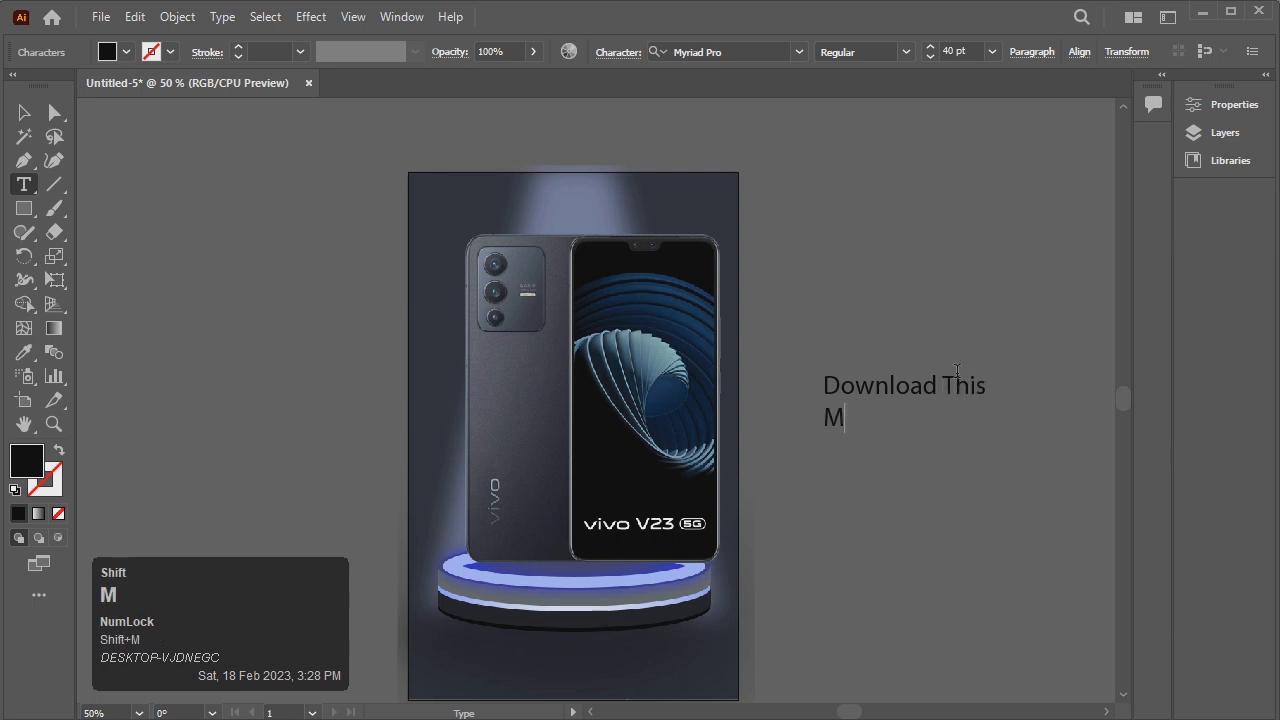
text(Mobile PNG And)
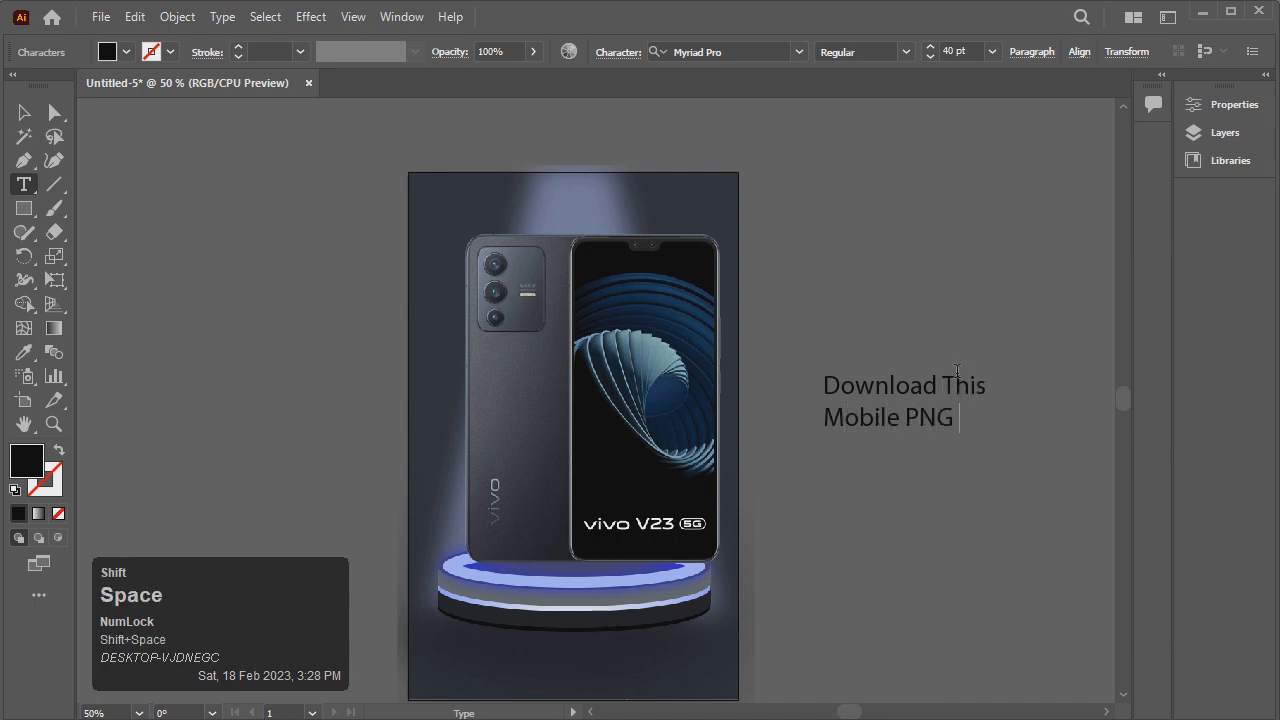
key(Return)
text(Back)
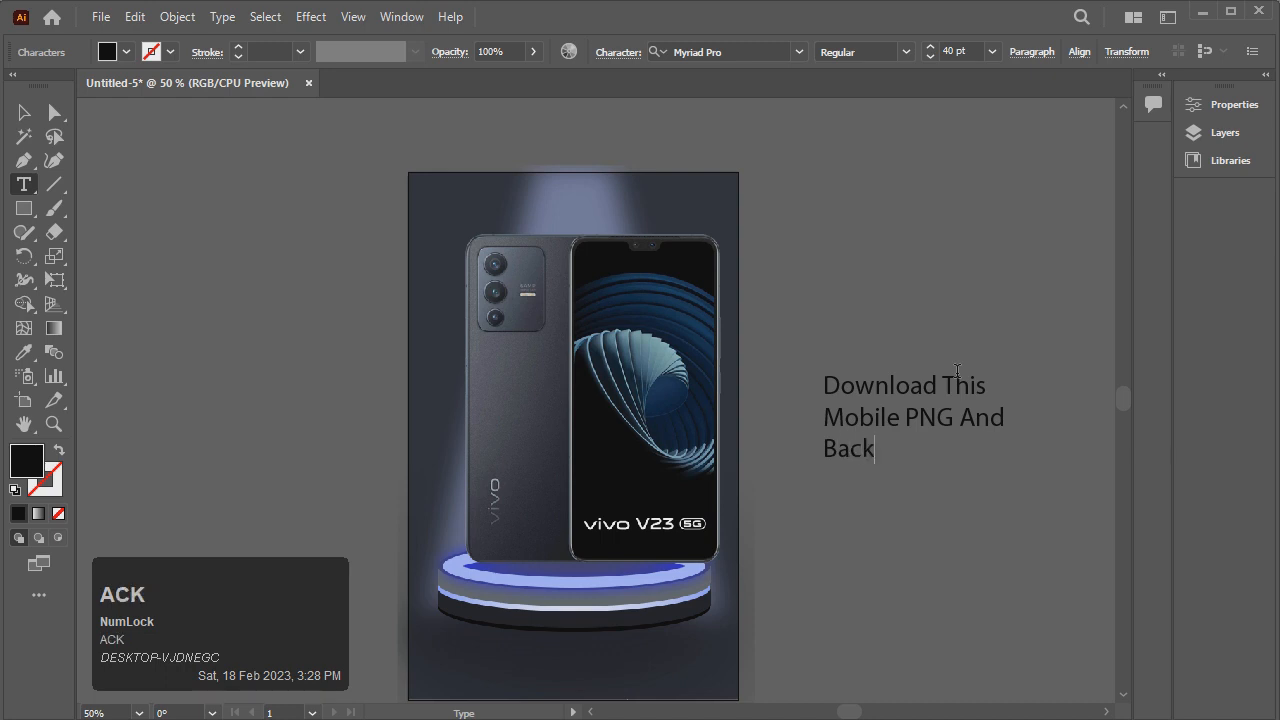
text(groudn)
key(BackSpace)
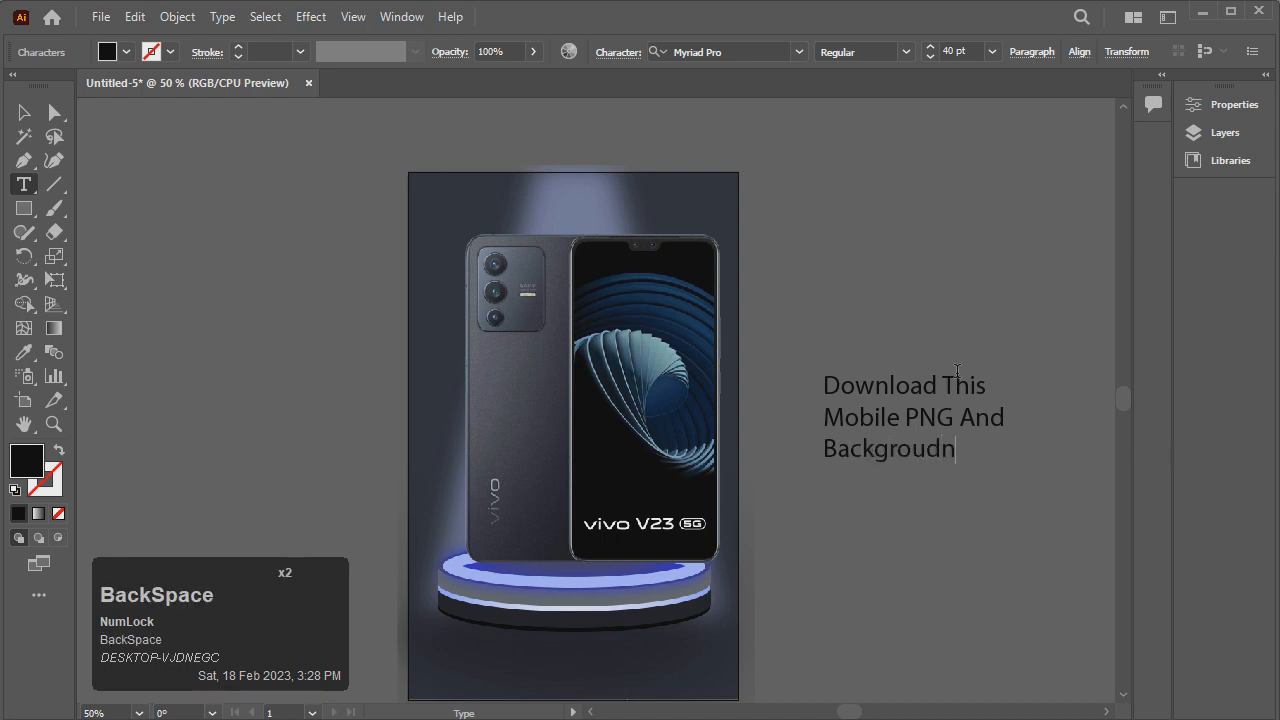
text(r)
text(roud)
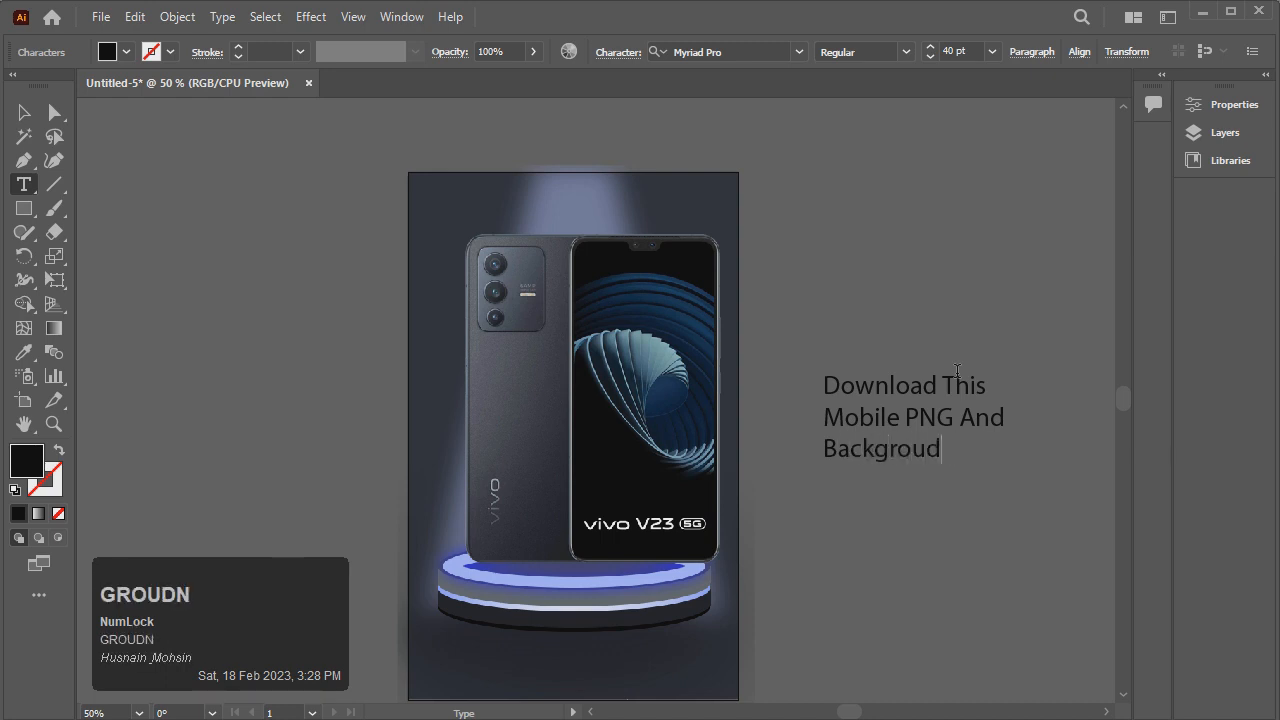
text(n PN)
text(f)
key(Return)
key(BackSpace)
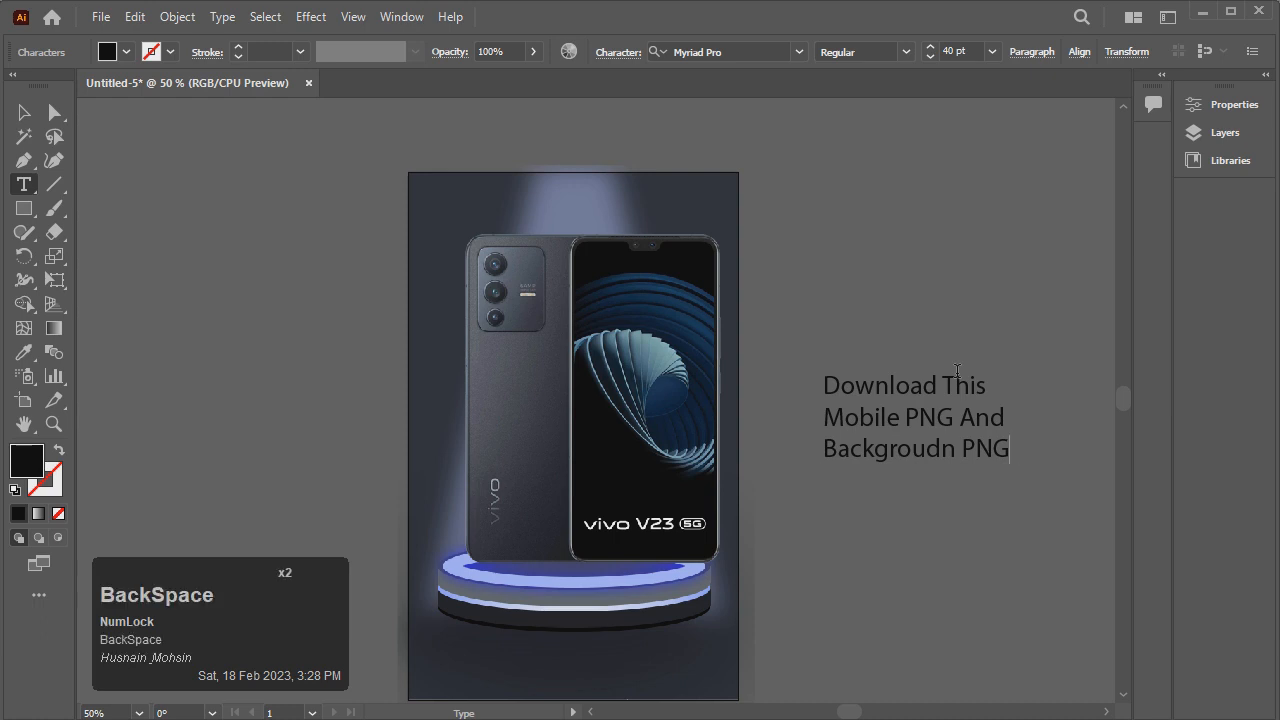
key(Return)
text(from descri)
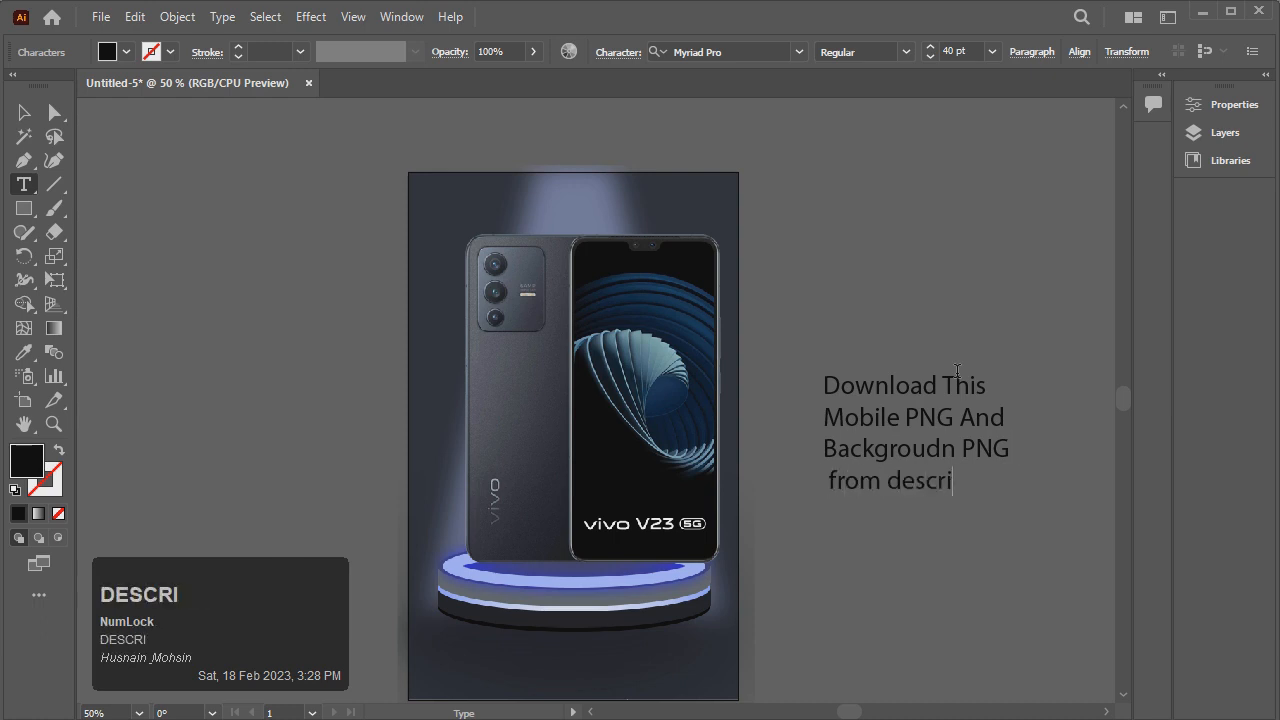
text(ption )
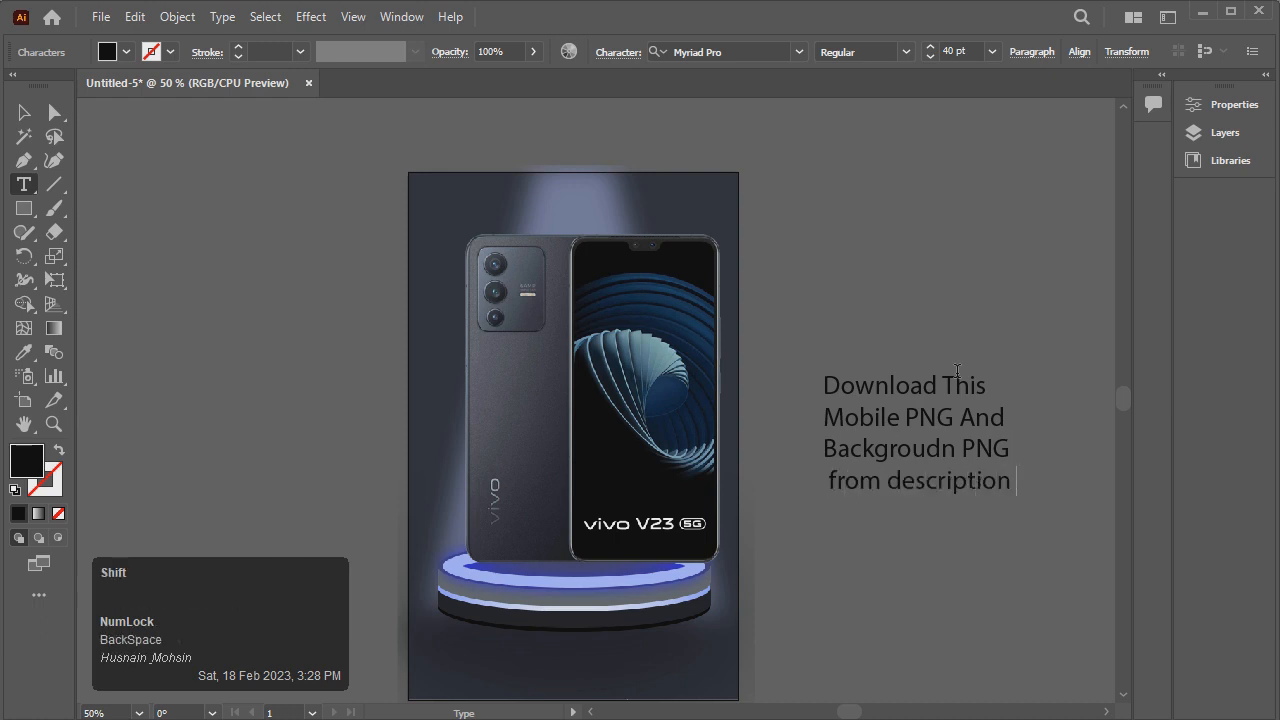
text(Link.)
Delete the whole download note beside the artboard and leave text editing.
key(ctrl+a)
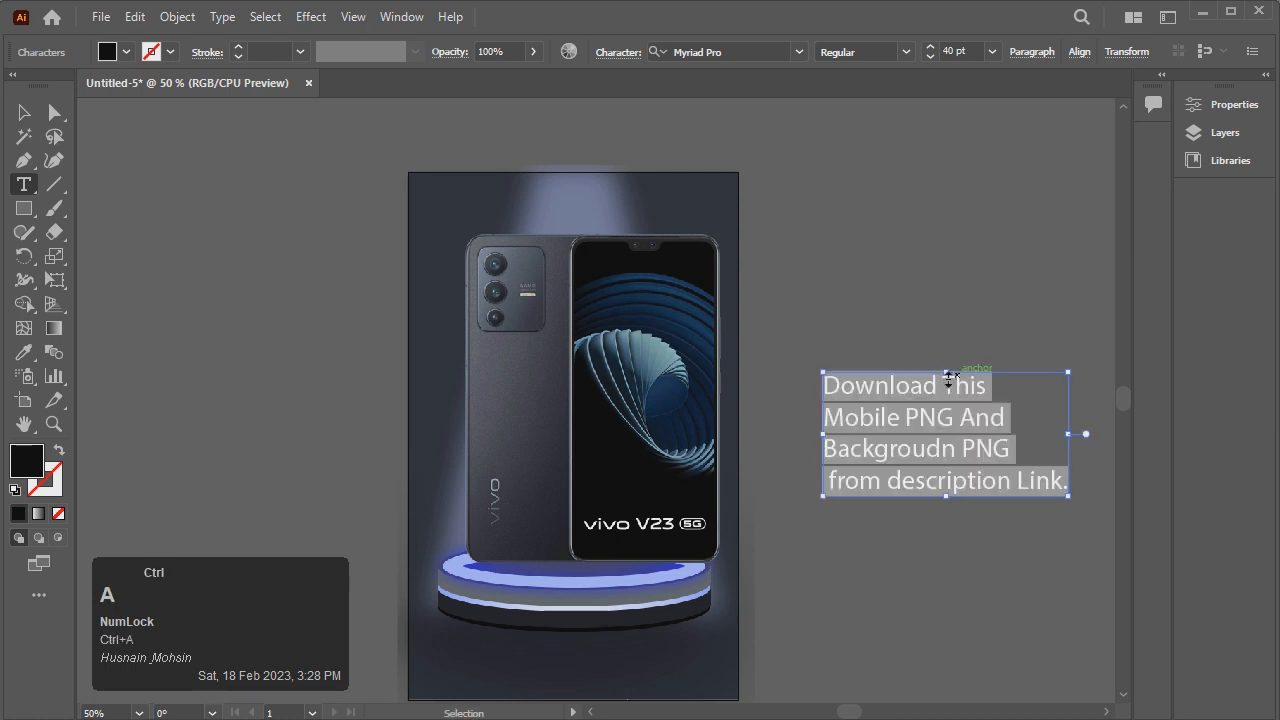
key(Delete)
click(22, 98)
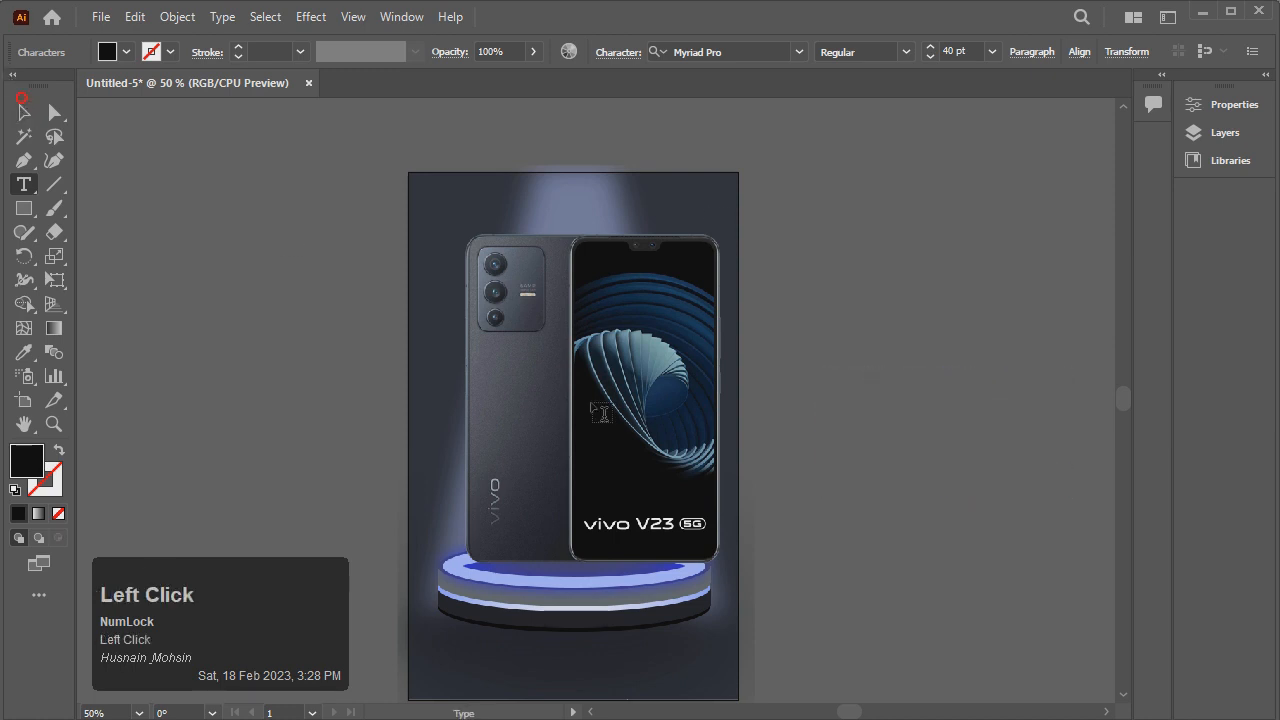
click(22, 109)
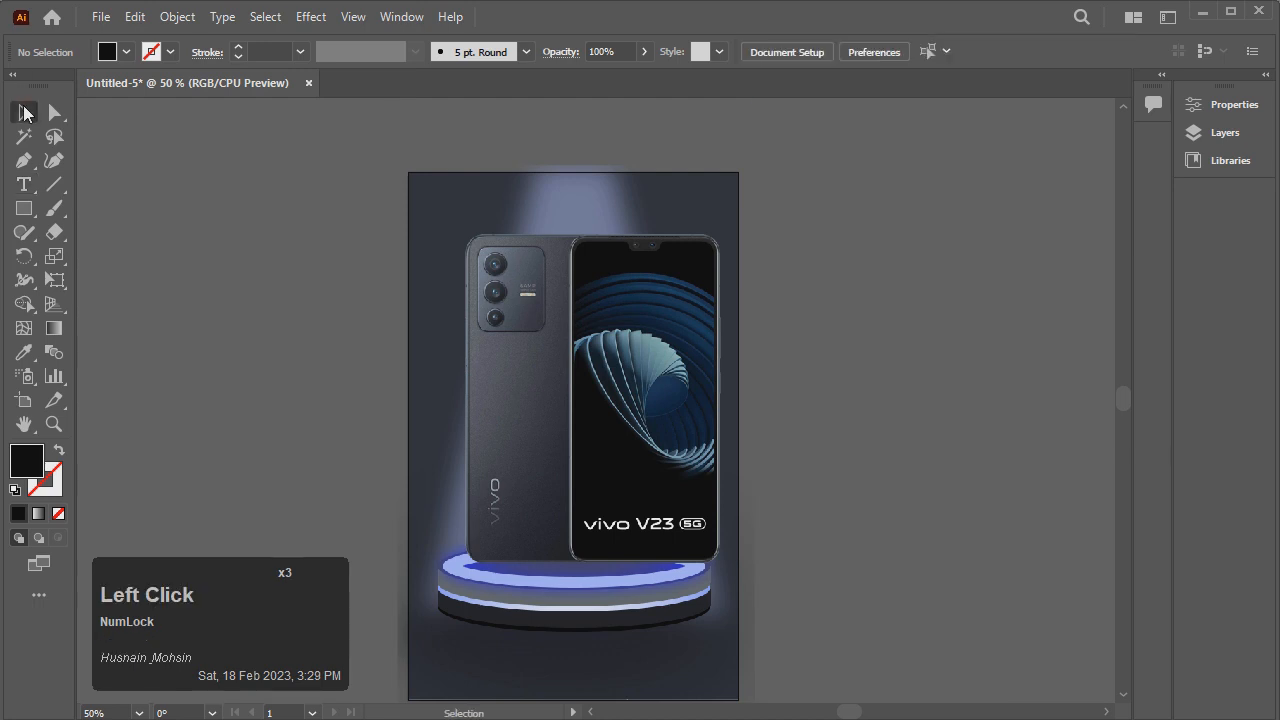
Scale the phone image down proportionally and centre it horizontally above the stand.
scroll(614, 298, up, 3)
click(643, 405)
scroll(648, 405, up, 3)
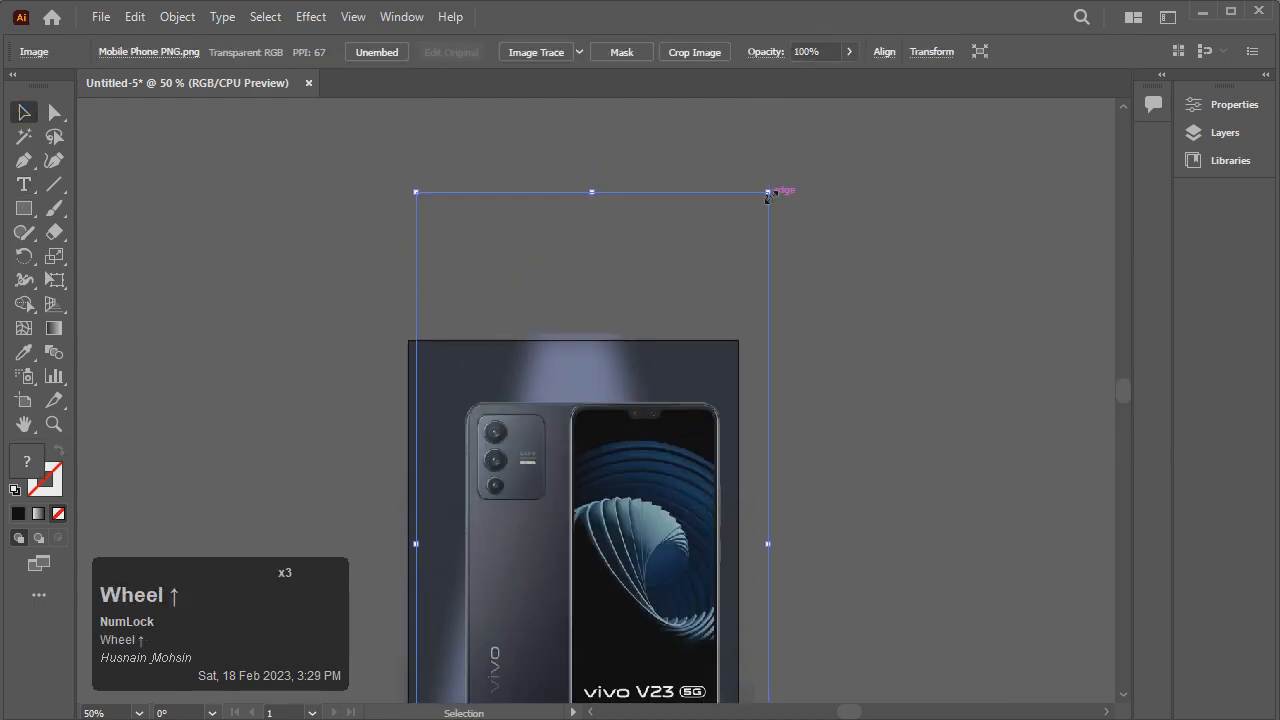
drag(768, 192, 636, 300)
Nudge the phone image down and slightly left until its base rests on the stand's glowing ring.
scroll(758, 270, down, 3)
key(Down)
key(Down)
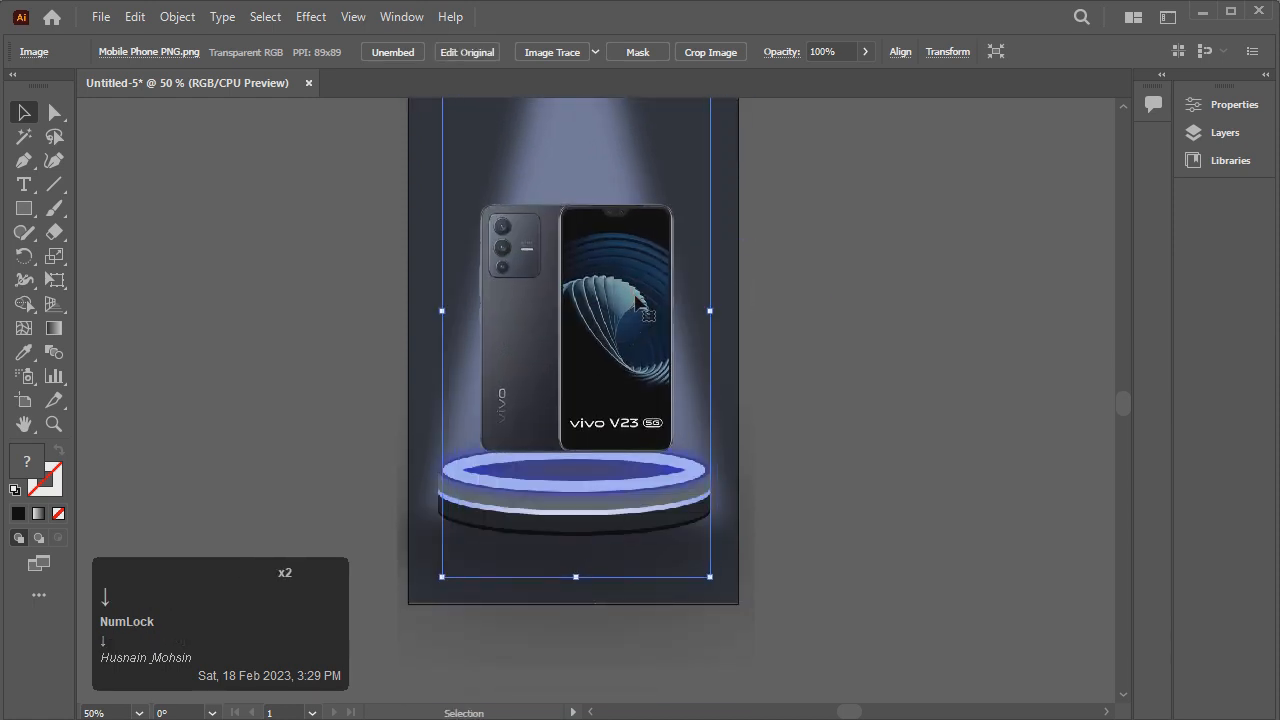
key(Down)
key(Down)
key(Down)
key(Down)
key(Down)
key(Left)
key(Left)
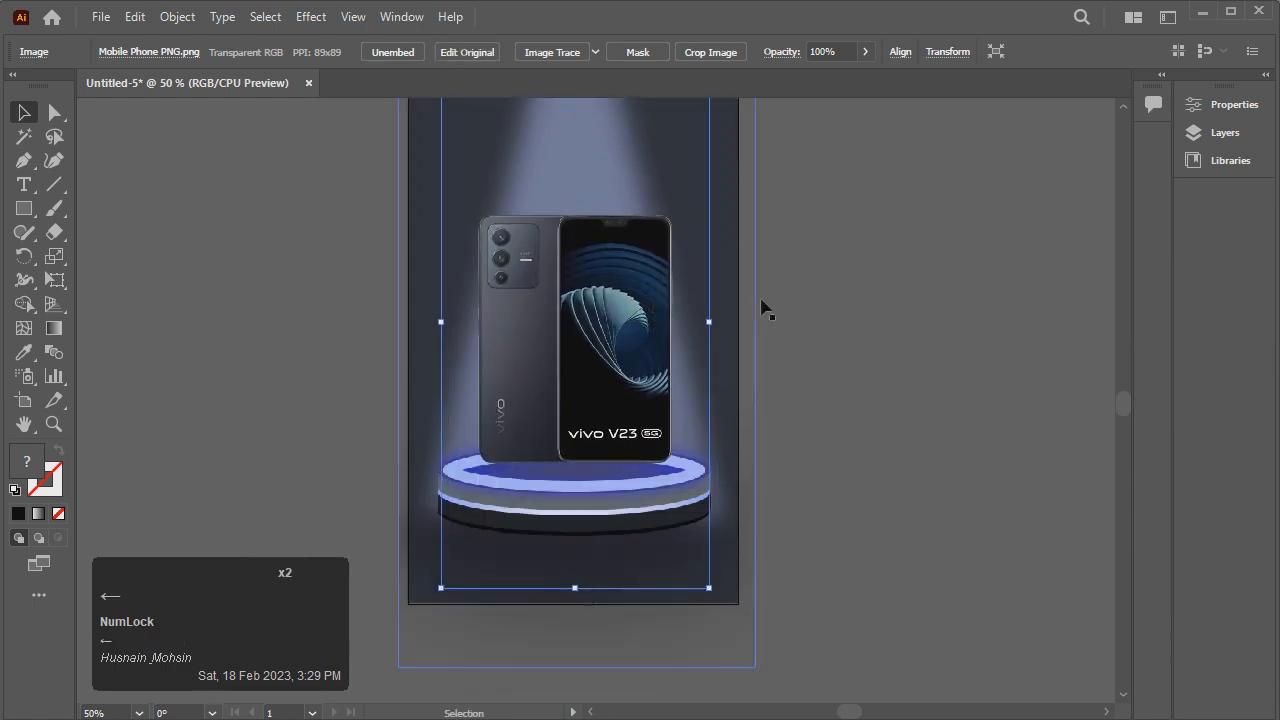
key(Down)
key(Down)
key(Down)
key(Down)
key(Down)
key(Down)
key(Down)
key(Down)
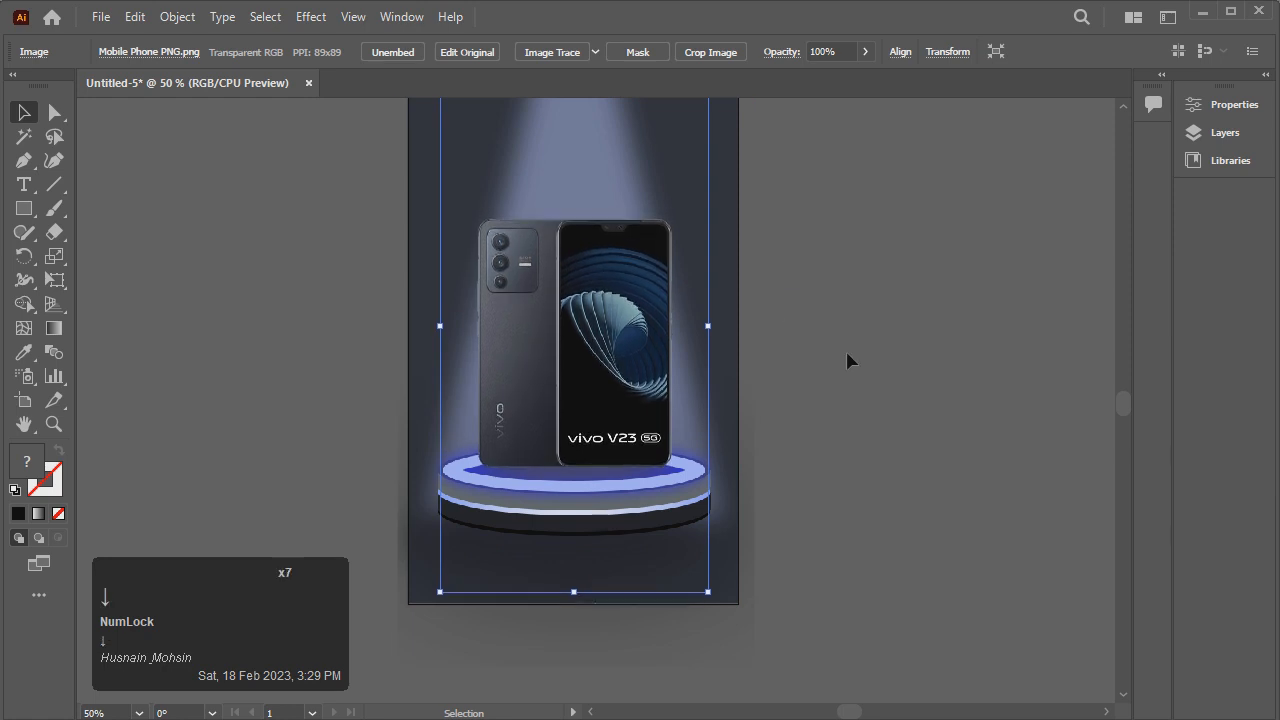
Scale the phone image up slightly about its centre, nudge it up onto the stand's ring, and deselect it.
scroll(847, 361, up, 4)
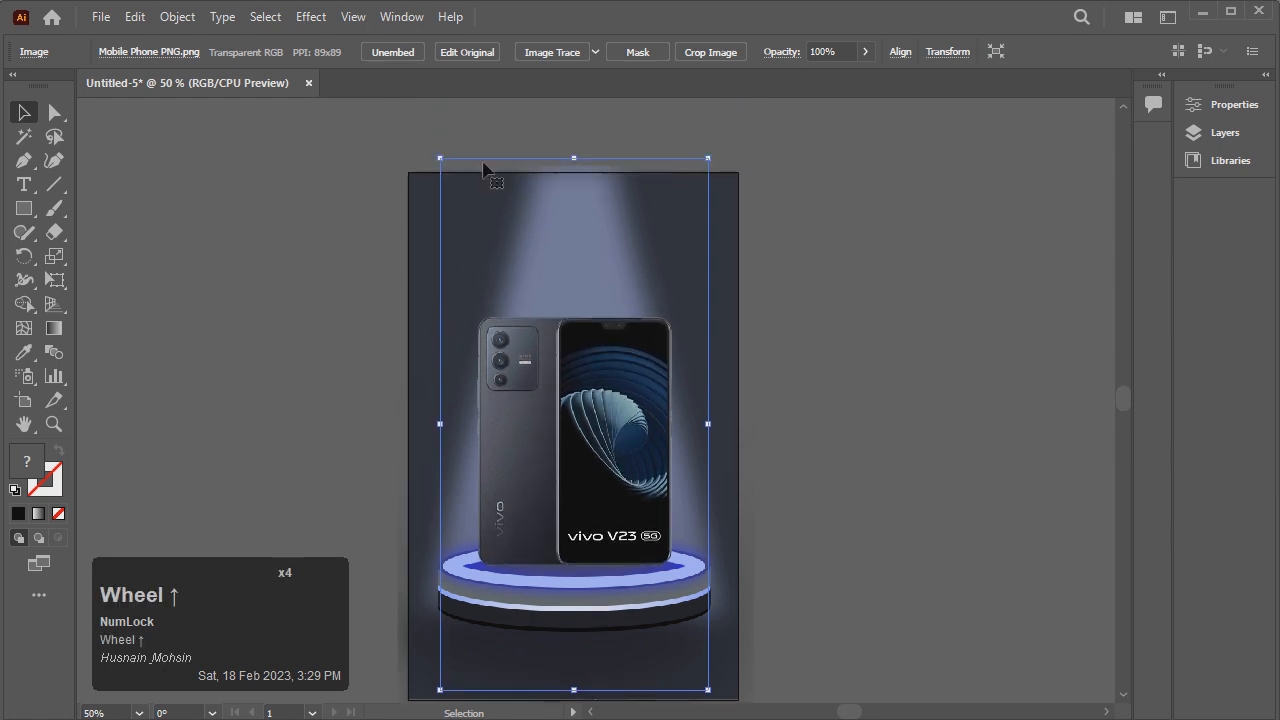
drag(440, 158, 404, 131)
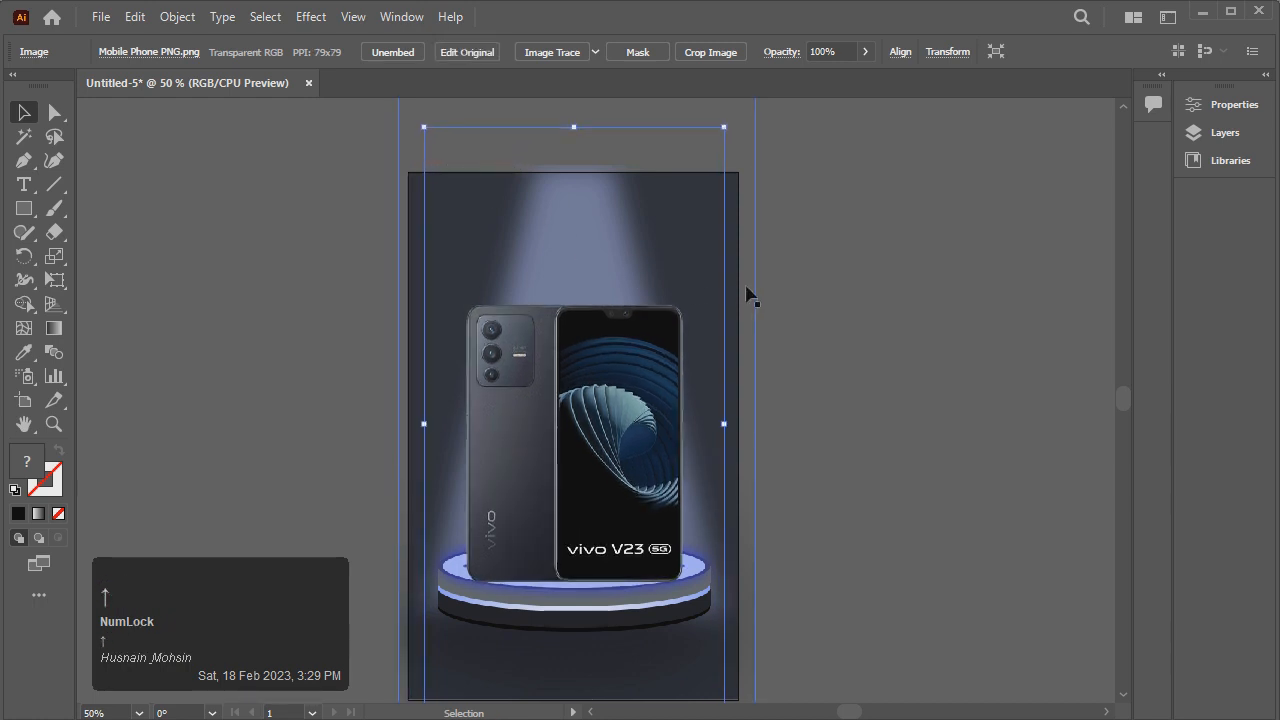
key(Up)
key(Up)
key(Up)
key(Up)
key(Up)
key(Up)
key(Up)
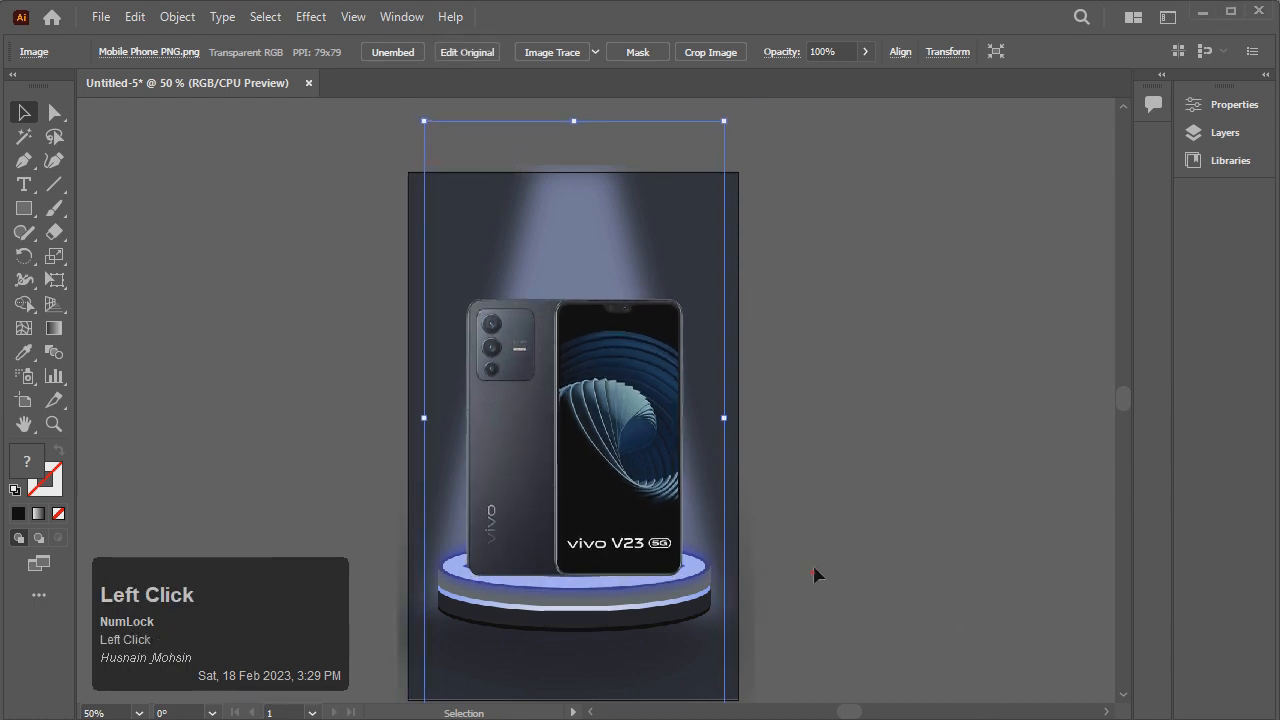
click(814, 574)
Reselect the phone image, nudge it up a little more on the stand, and deselect it.
scroll(824, 530, down, 3)
scroll(757, 500, up, 1)
click(578, 424)
key(Up)
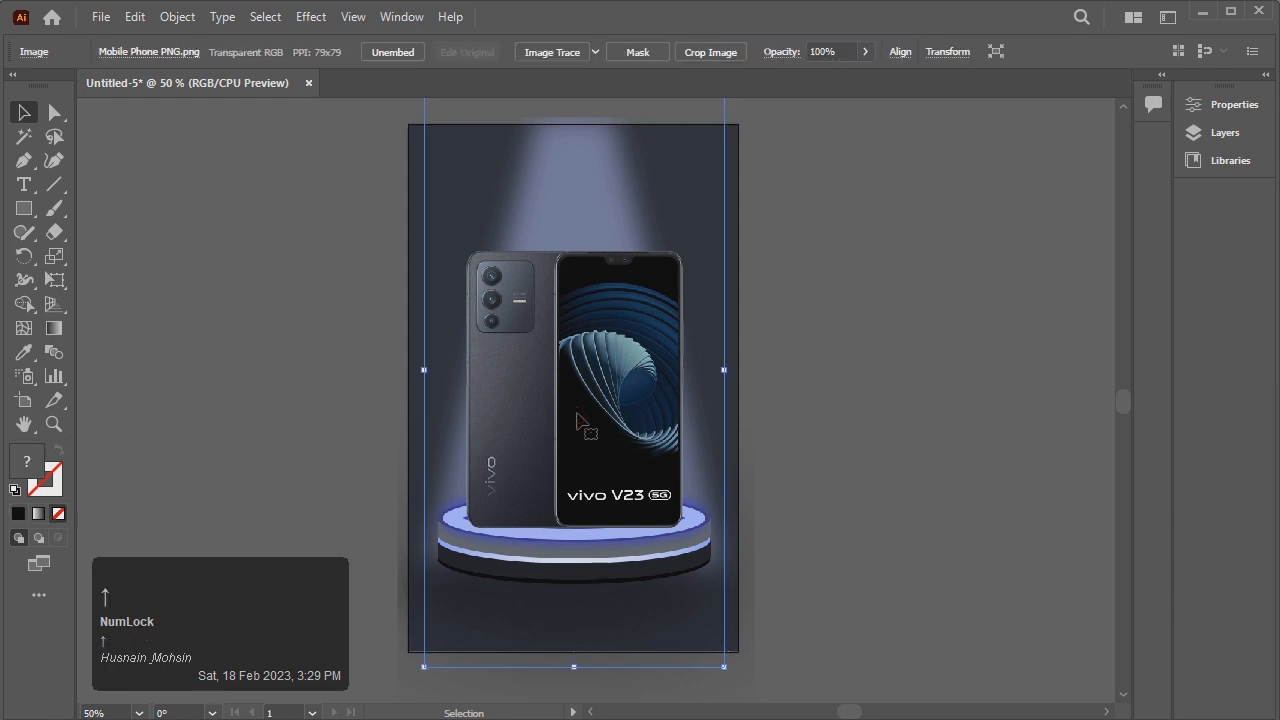
key(Up)
key(Up)
click(840, 541)
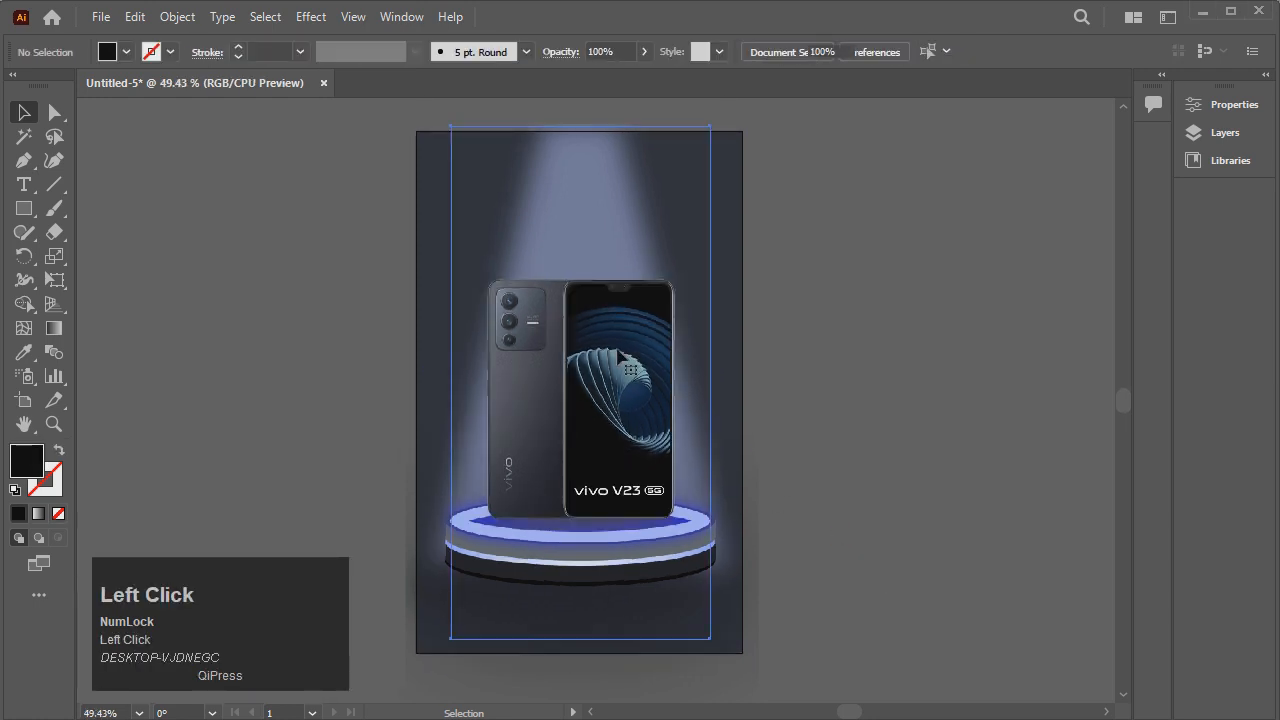
Apply a Drop Shadow to the phone image with Multiply mode, 75% opacity, 7 px X and Y offsets and 5 px blur.
click(622, 357)
click(311, 17)
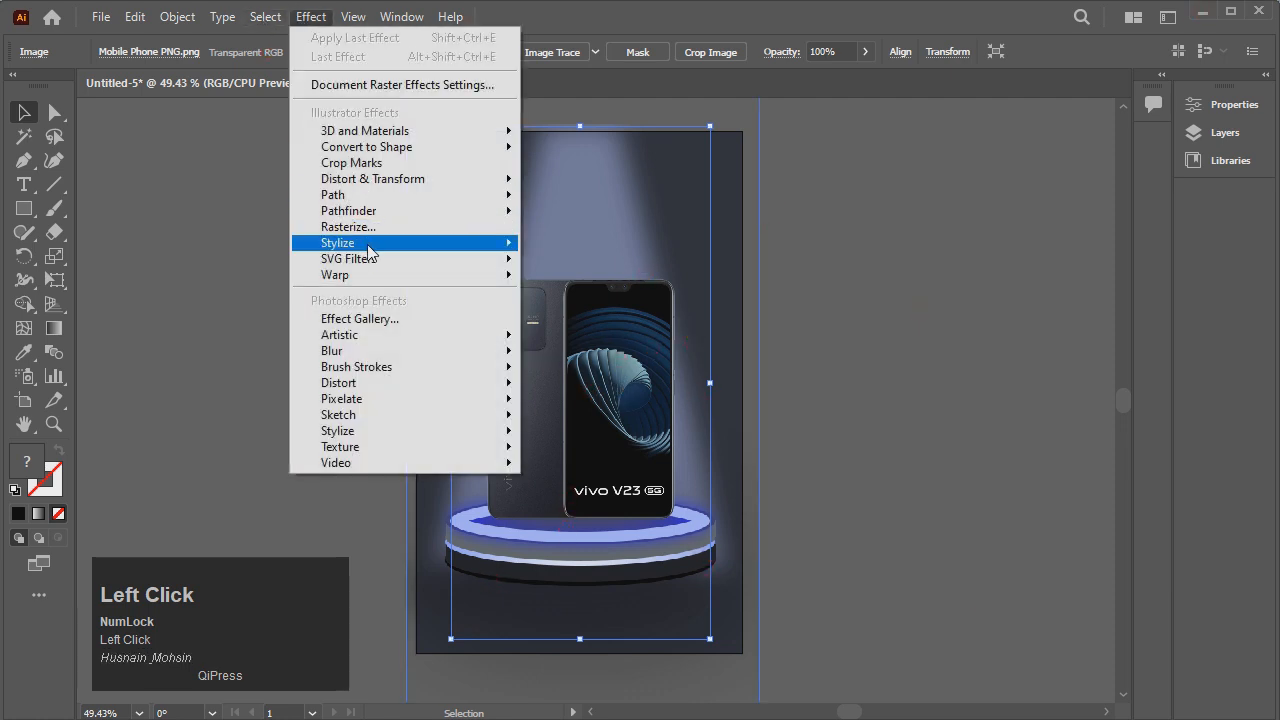
mouse_move(368, 252)
click(620, 244)
drag(664, 222, 990, 172)
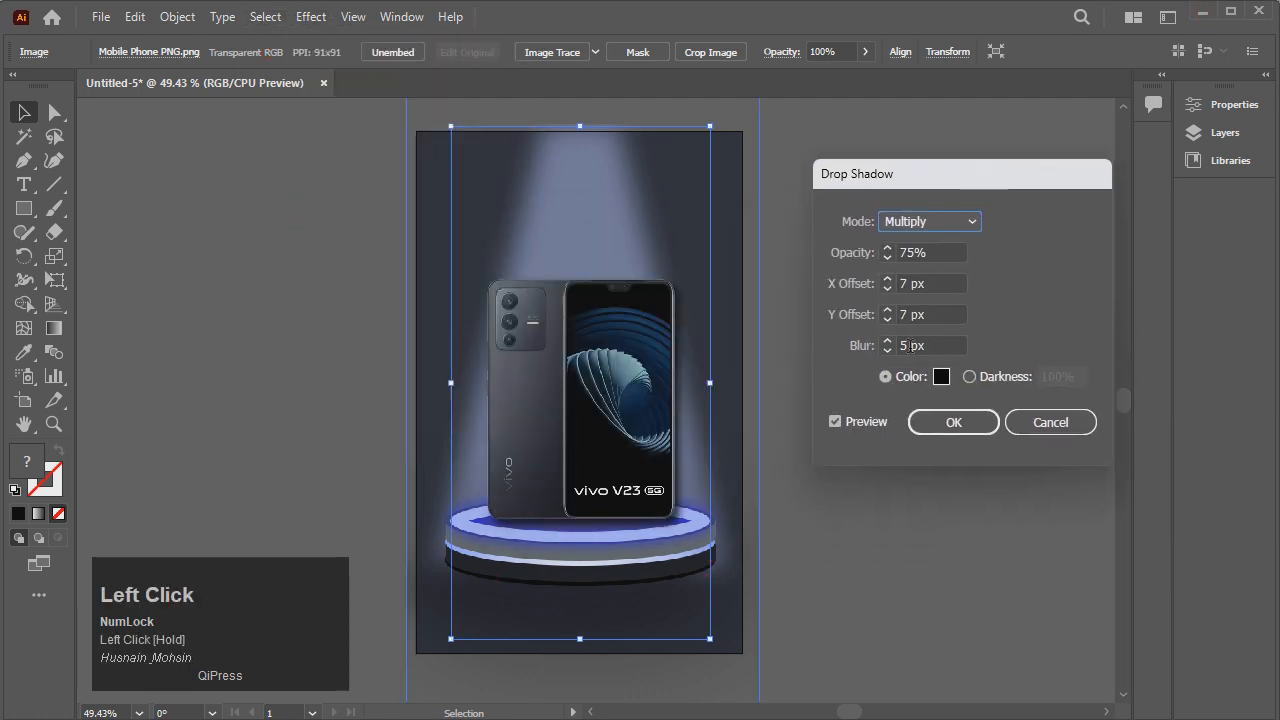
click(953, 424)
click(914, 407)
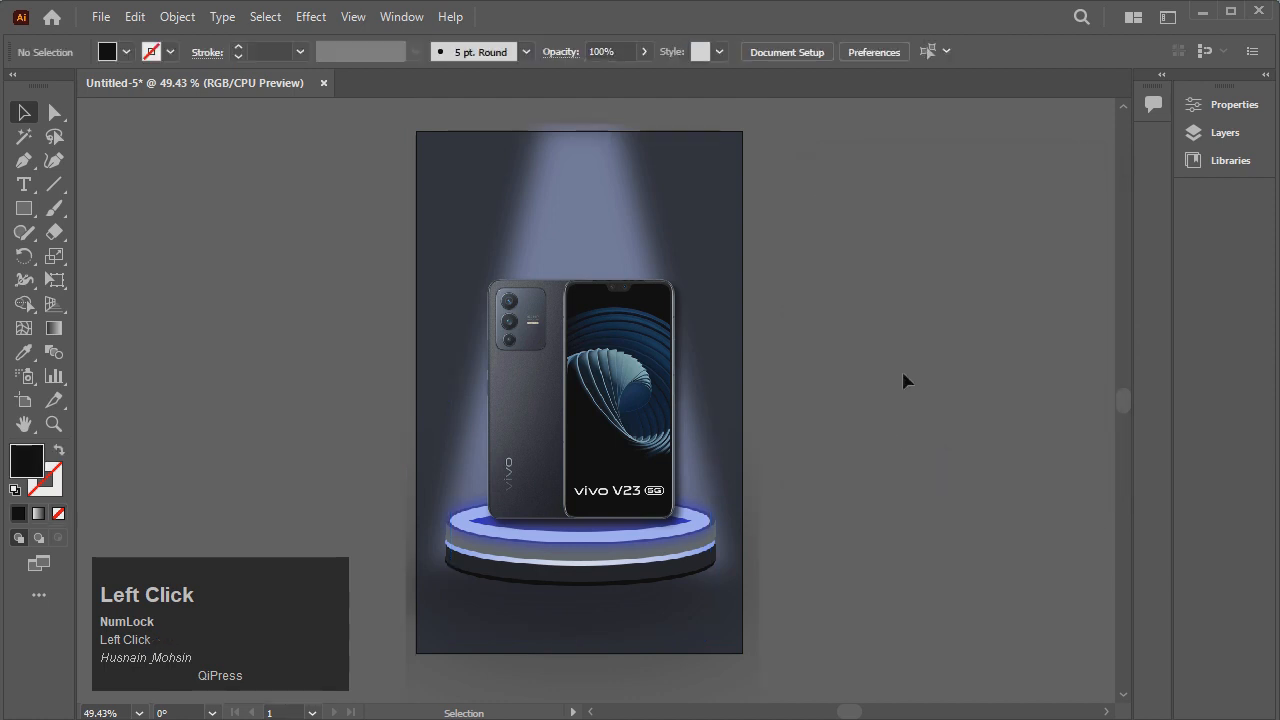
Add the 40 pt title text "VIVO V23" beside the artboard's right edge and select it as an object.
click(24, 184)
click(761, 384)
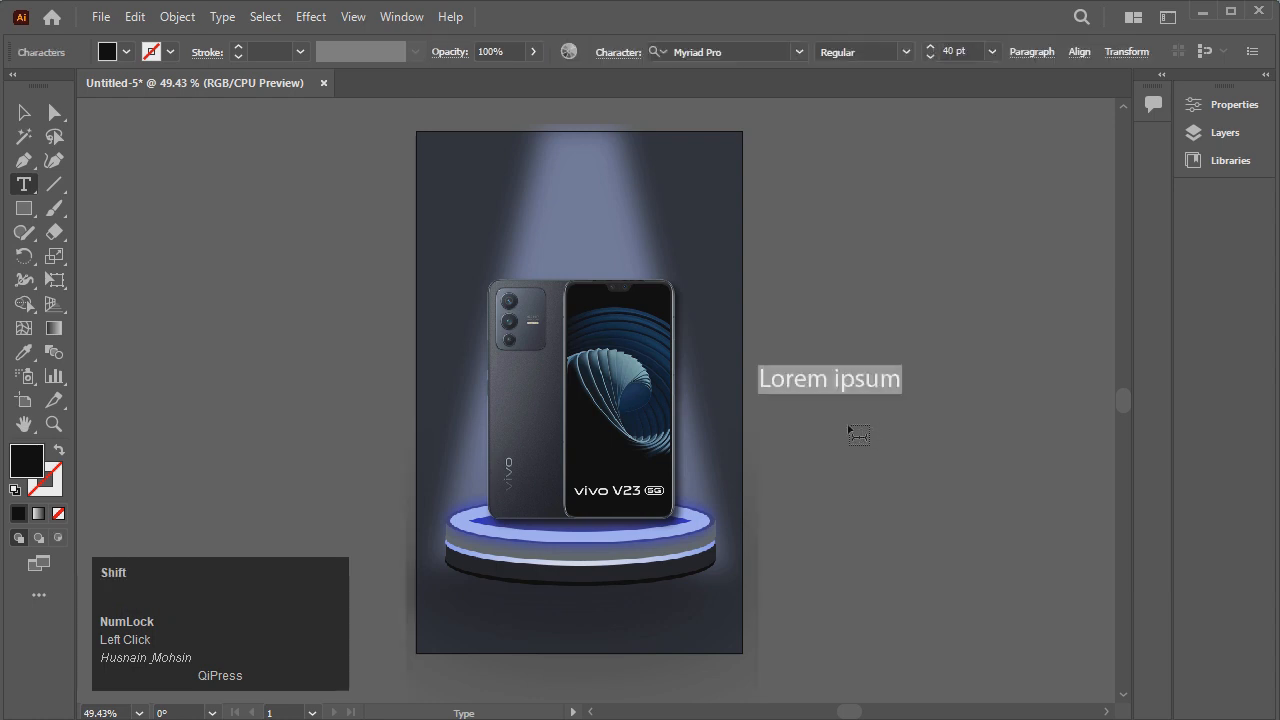
text(V)
text(VO V23)
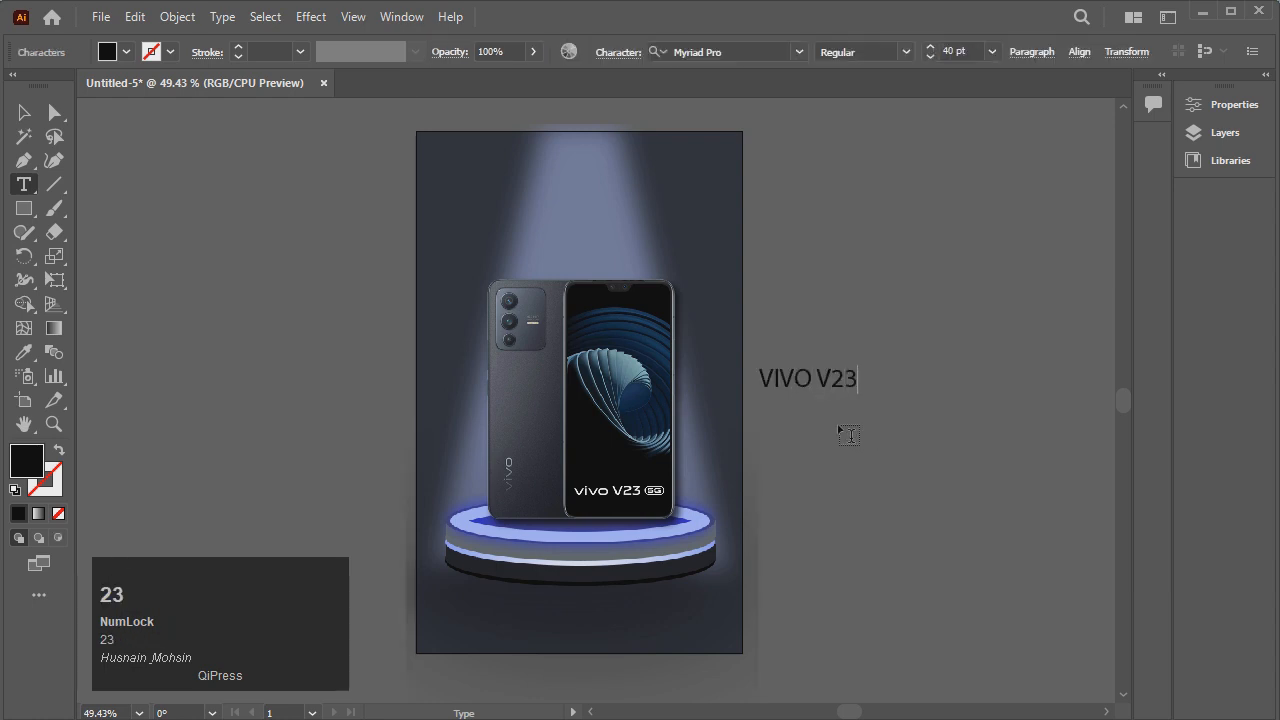
scroll(848, 435, up, 1)
click(24, 112)
scroll(367, 305, down, 2)
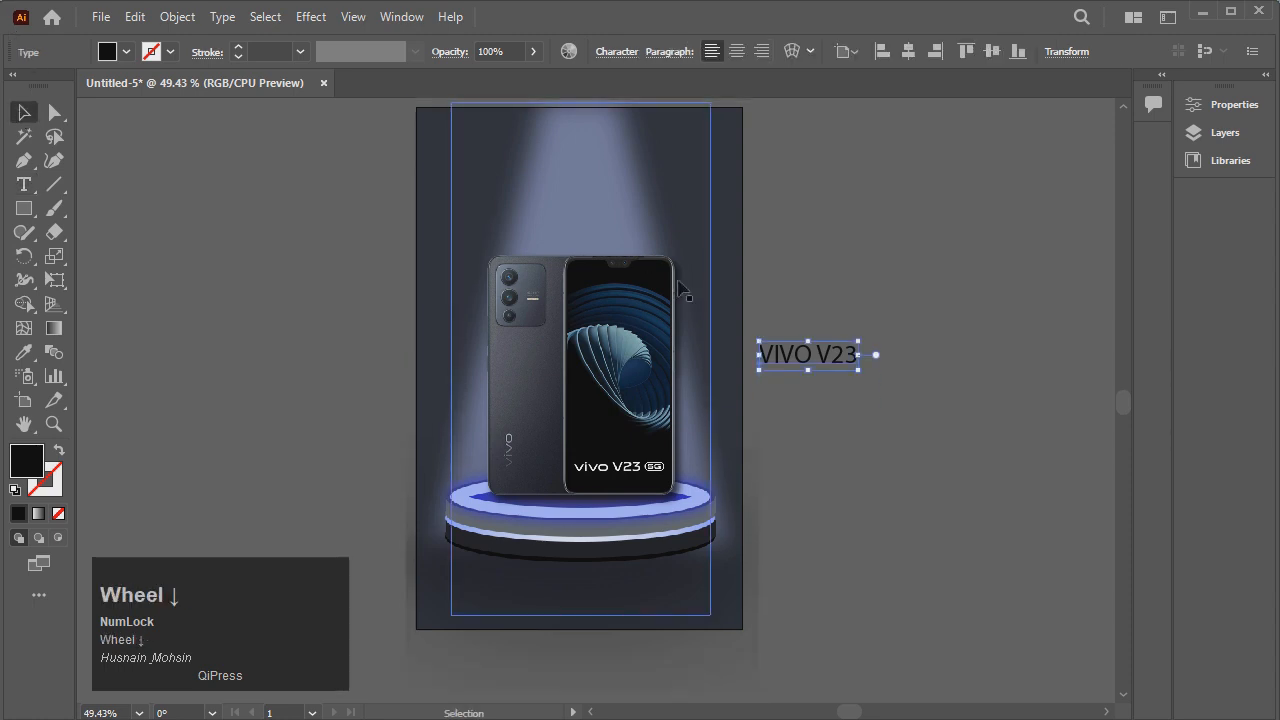
Try a bold sans-serif font on the "VIVO V23" title, searching the fonts for "pa".
click(628, 52)
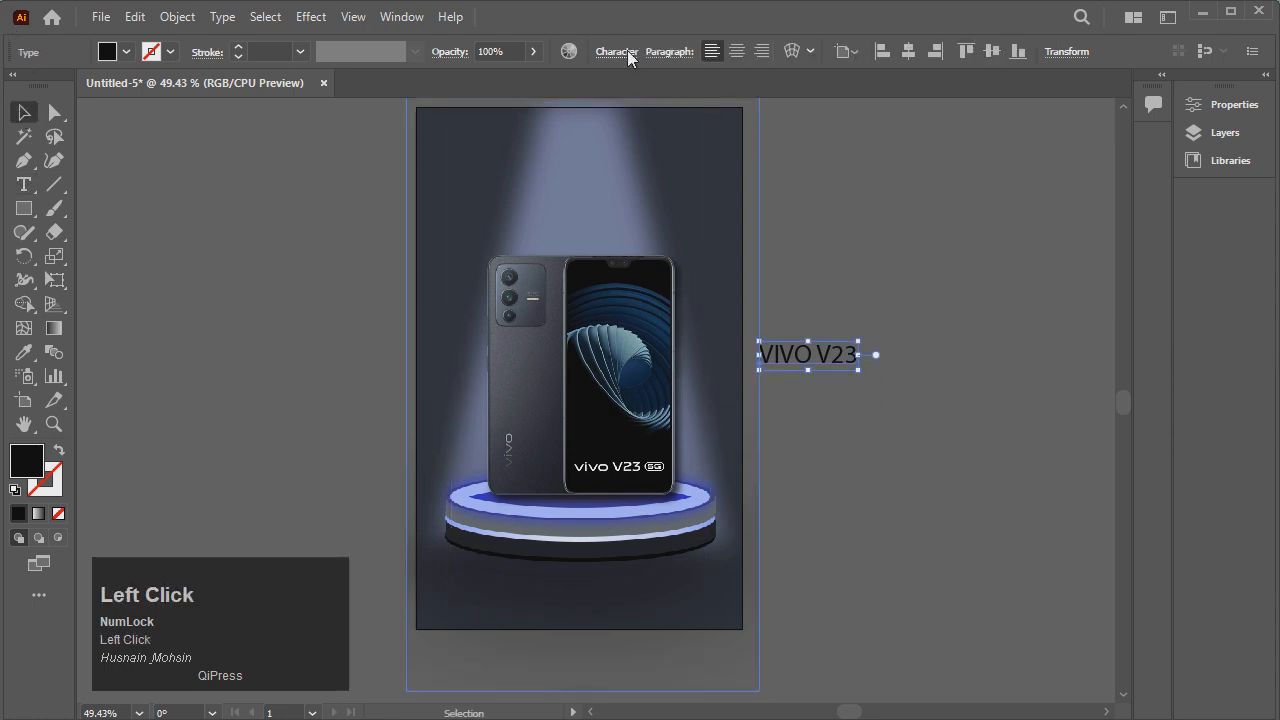
text(pa)
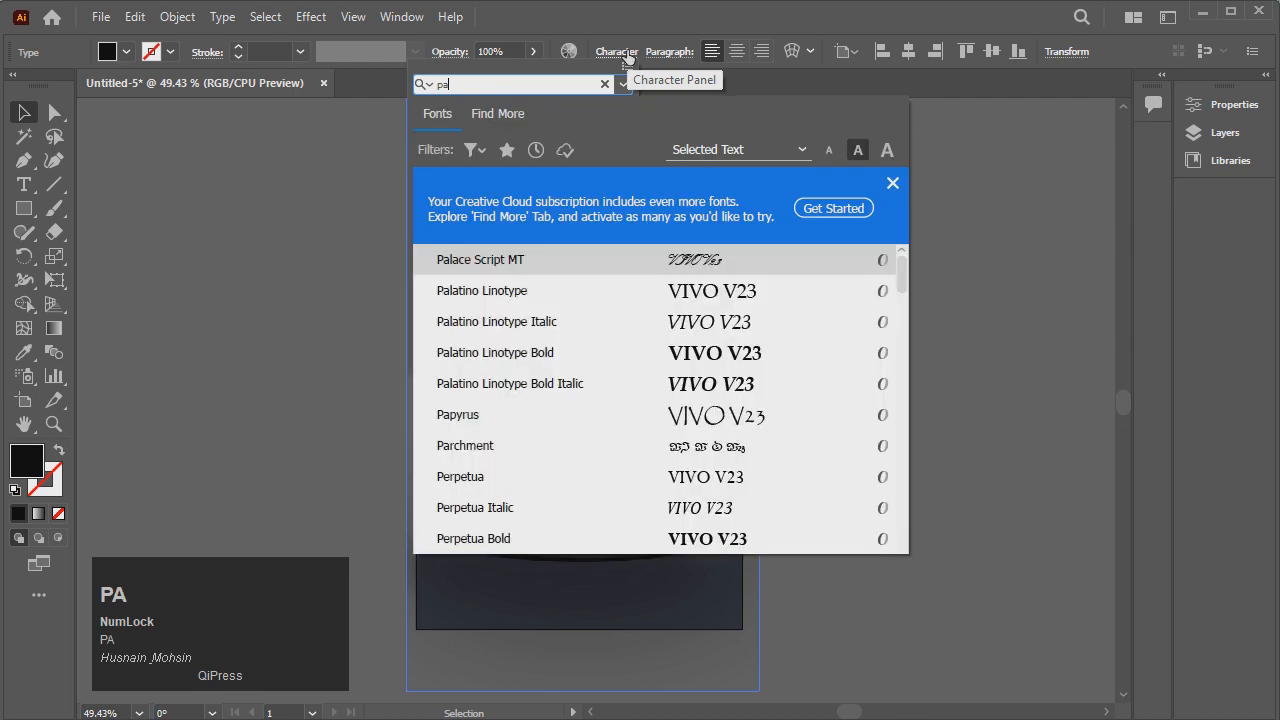
click(790, 538)
click(831, 336)
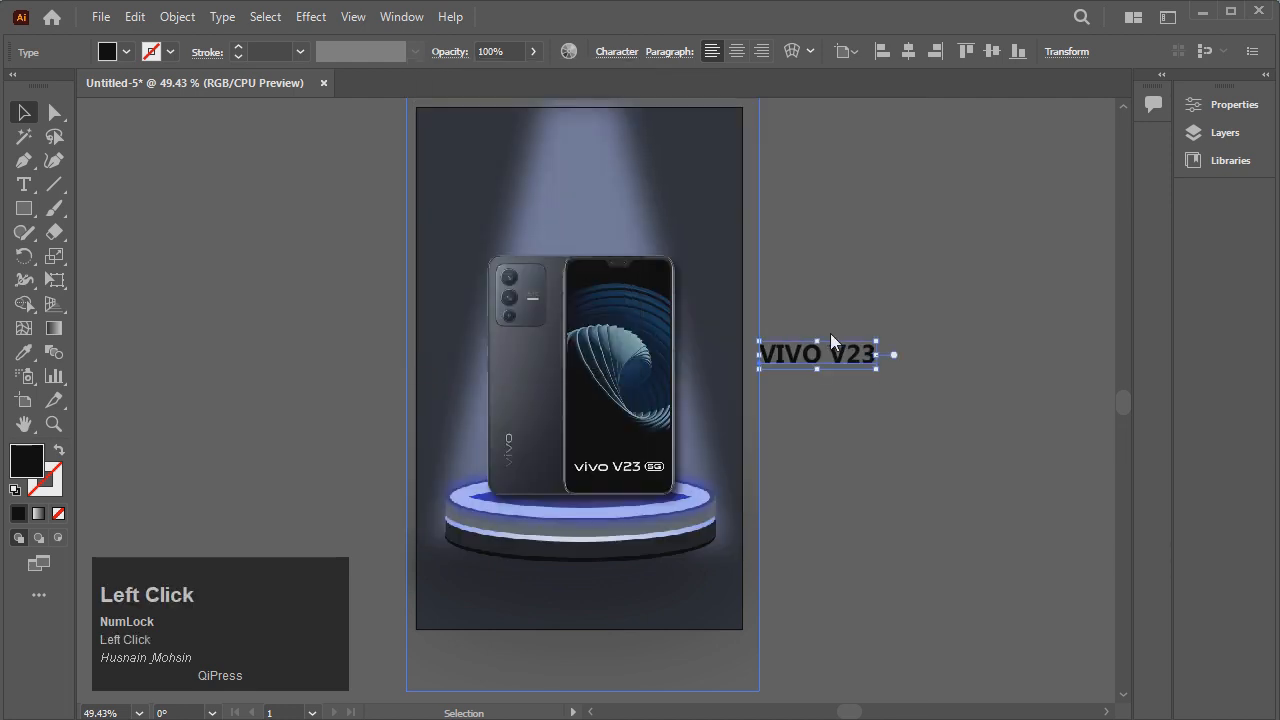
Change the fill of the "VIVO V23" title text to white.
click(107, 52)
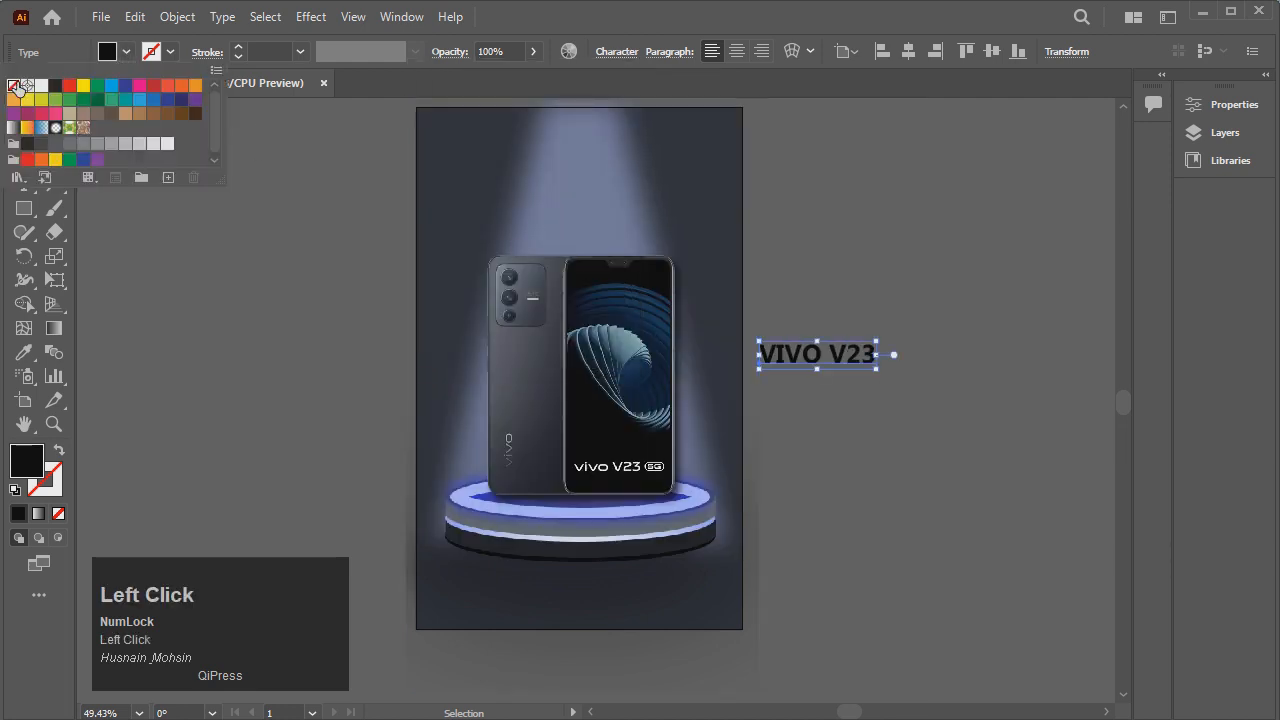
click(16, 87)
click(123, 55)
click(123, 55)
click(43, 87)
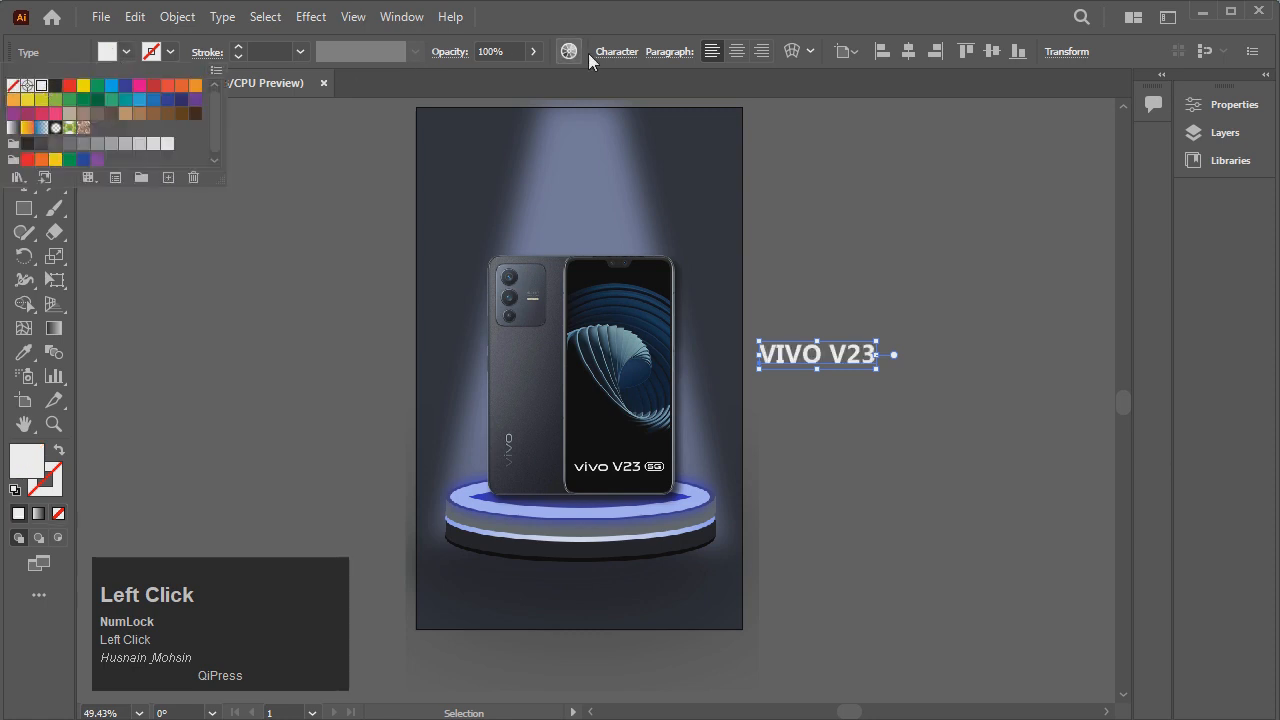
Set the "VIVO V23" title's font to Arial with the Bold style.
click(616, 54)
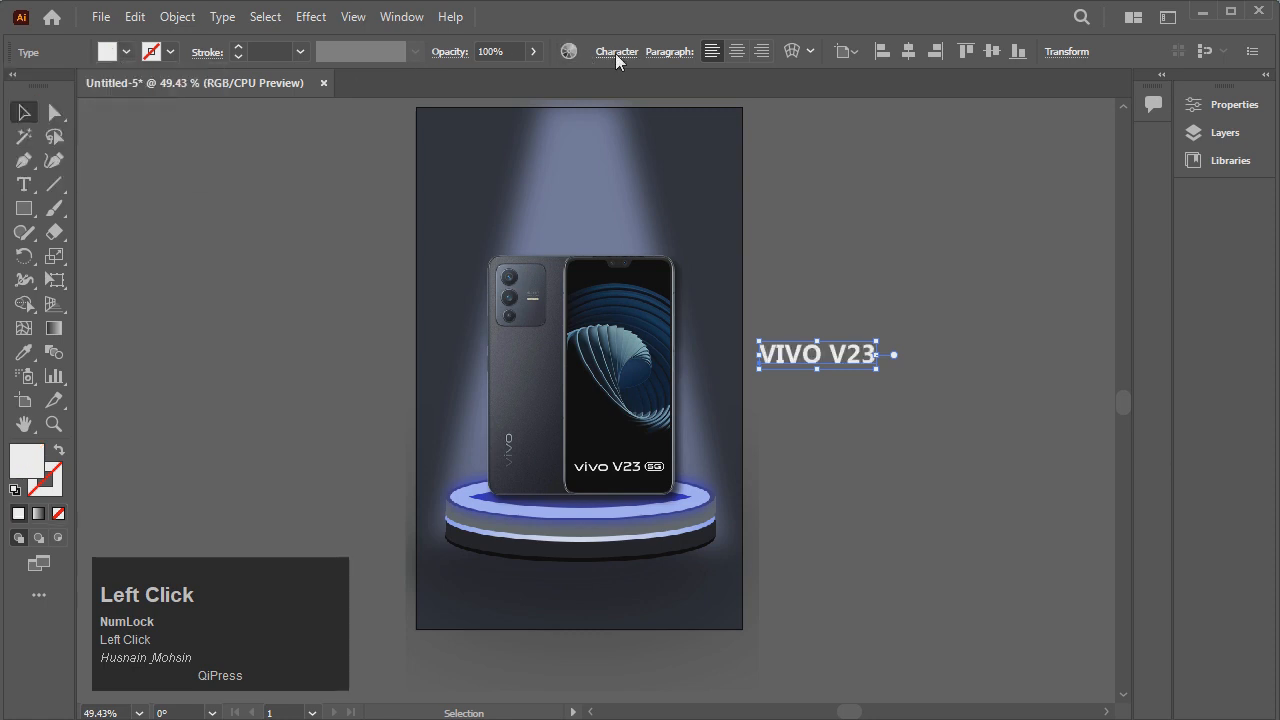
click(606, 53)
text(ar)
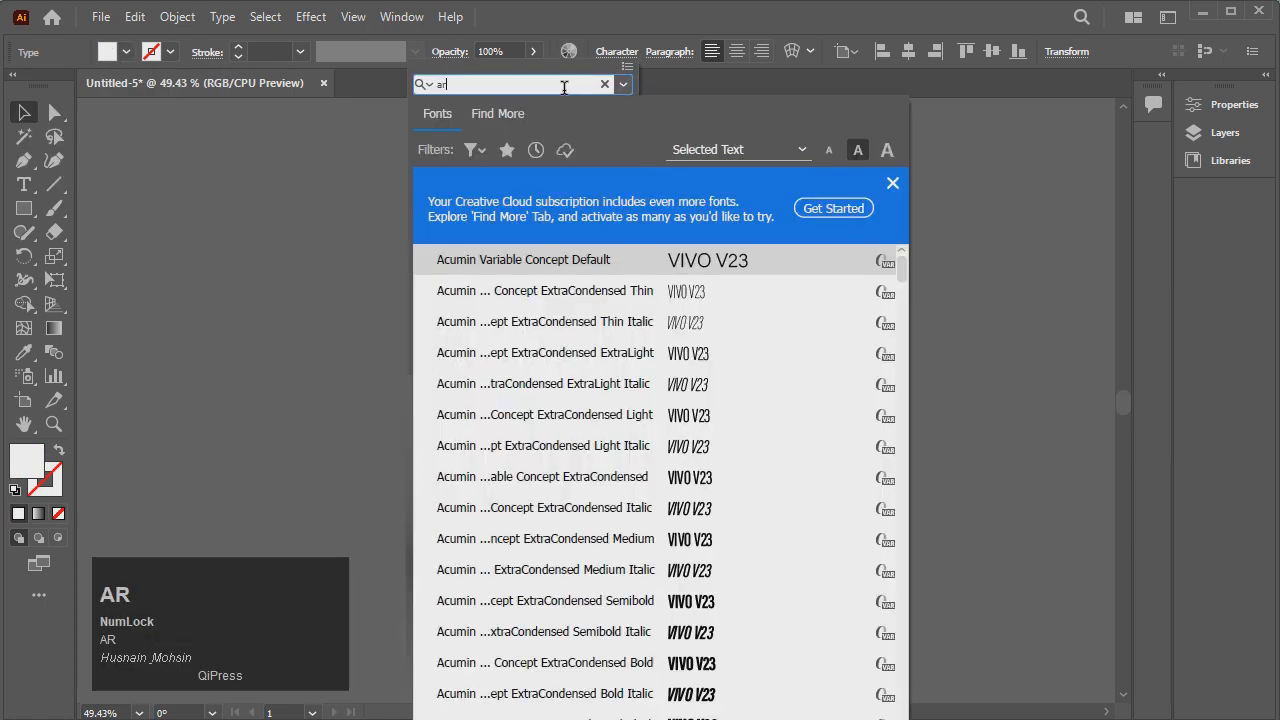
click(735, 331)
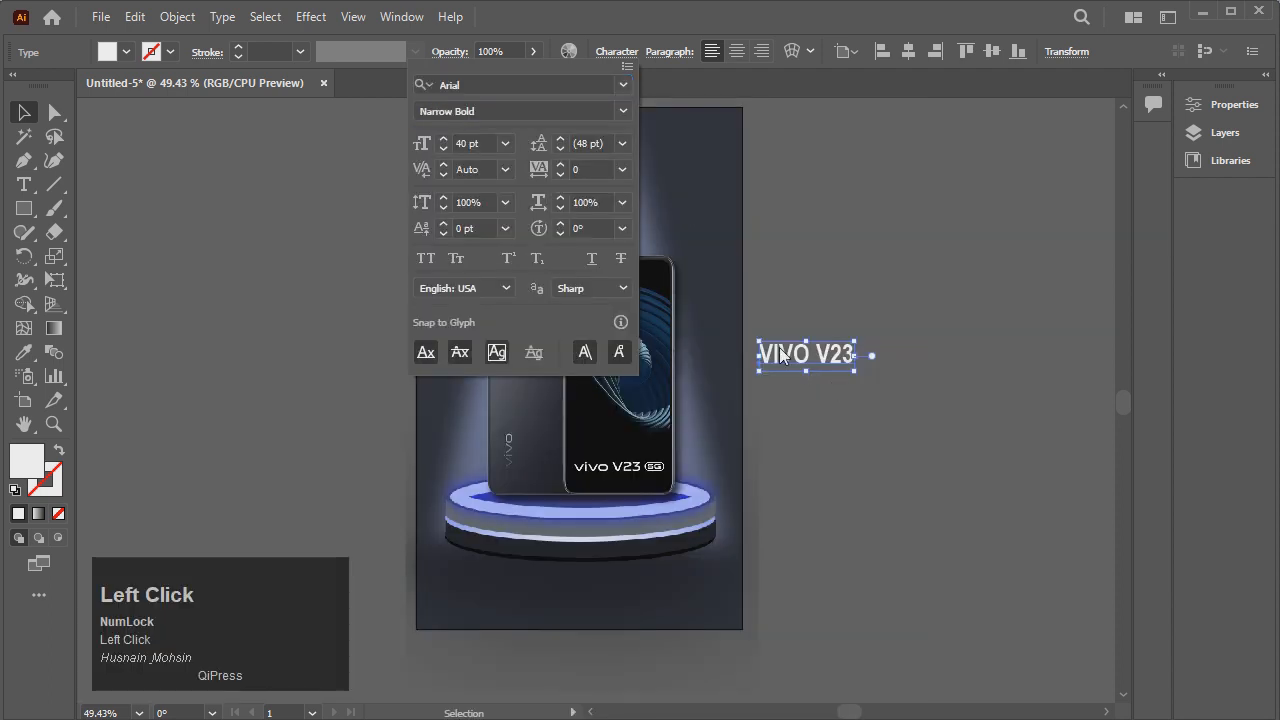
click(624, 110)
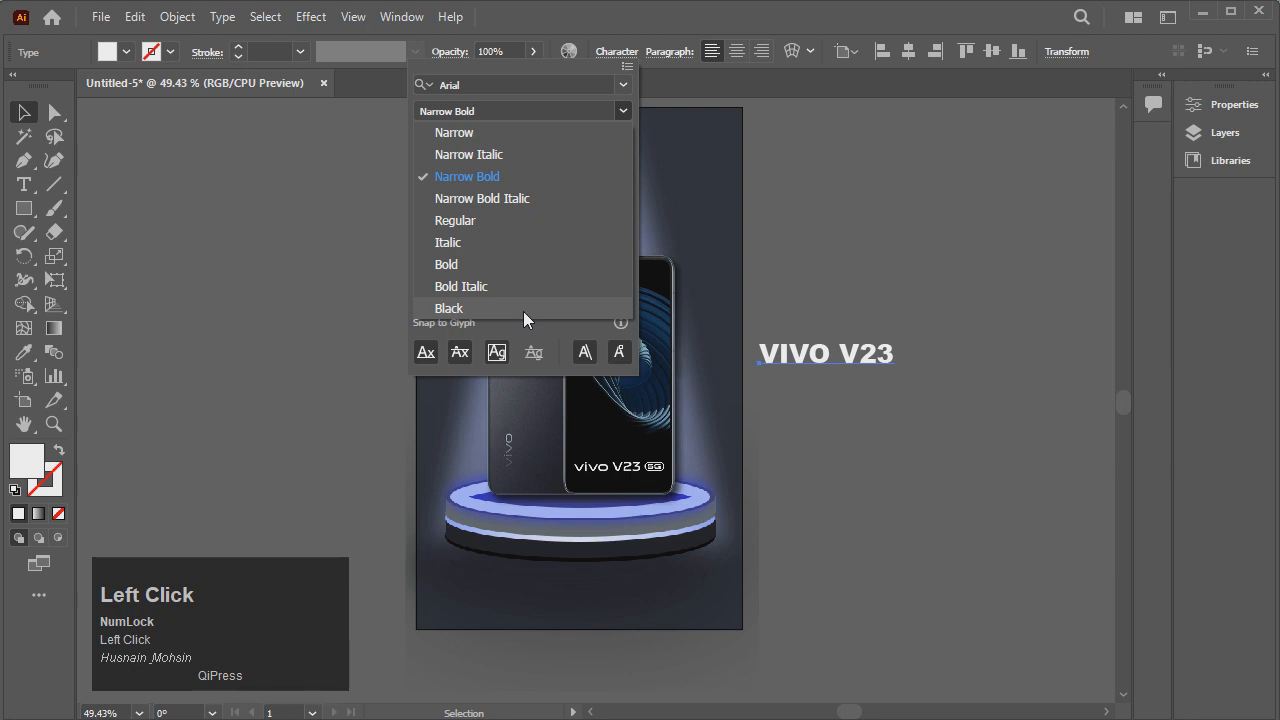
click(502, 264)
click(825, 360)
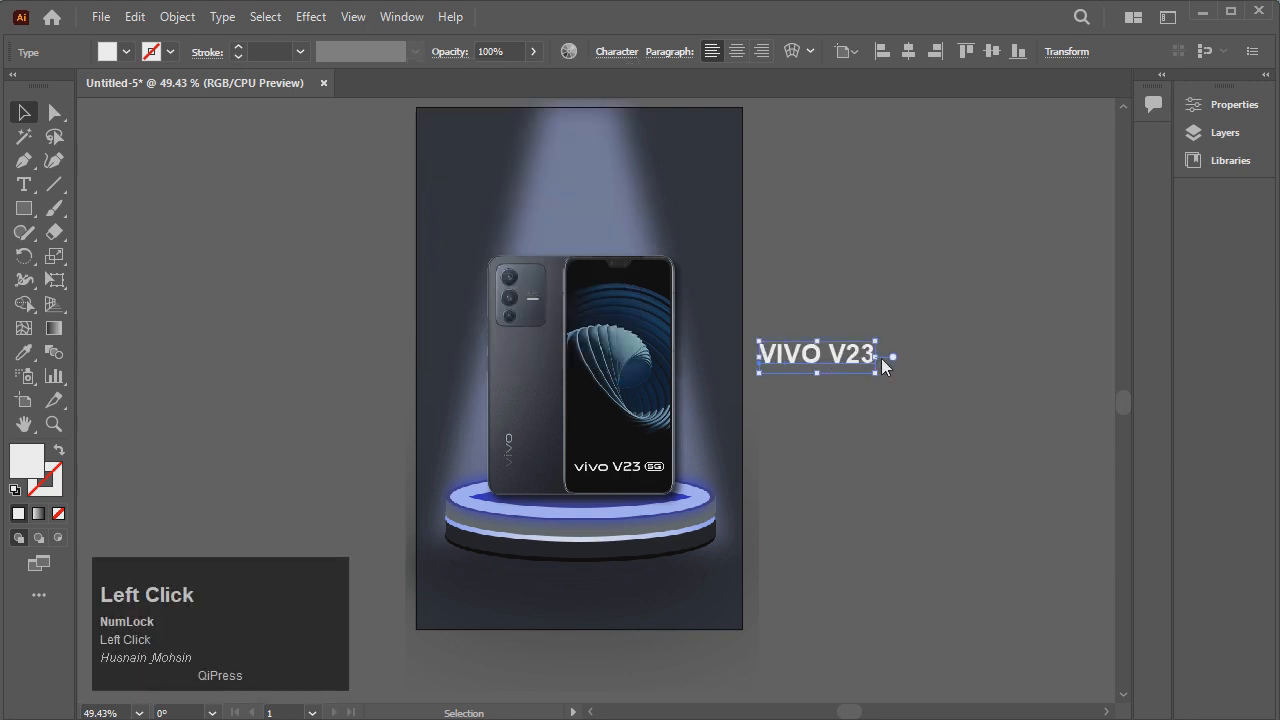
Enlarge the "VIVO V23" title and place it above the phone image, undoing the last resize before slightly stretching its height.
drag(875, 357, 693, 199)
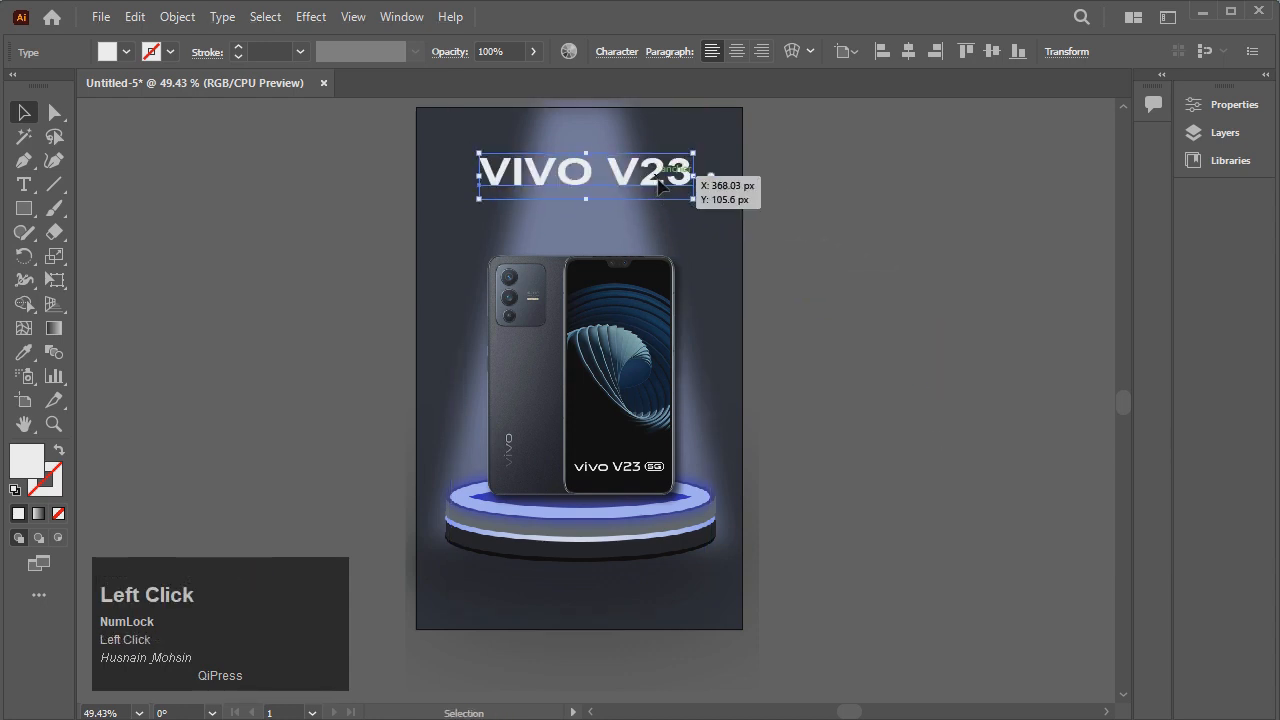
key(ctrl+z)
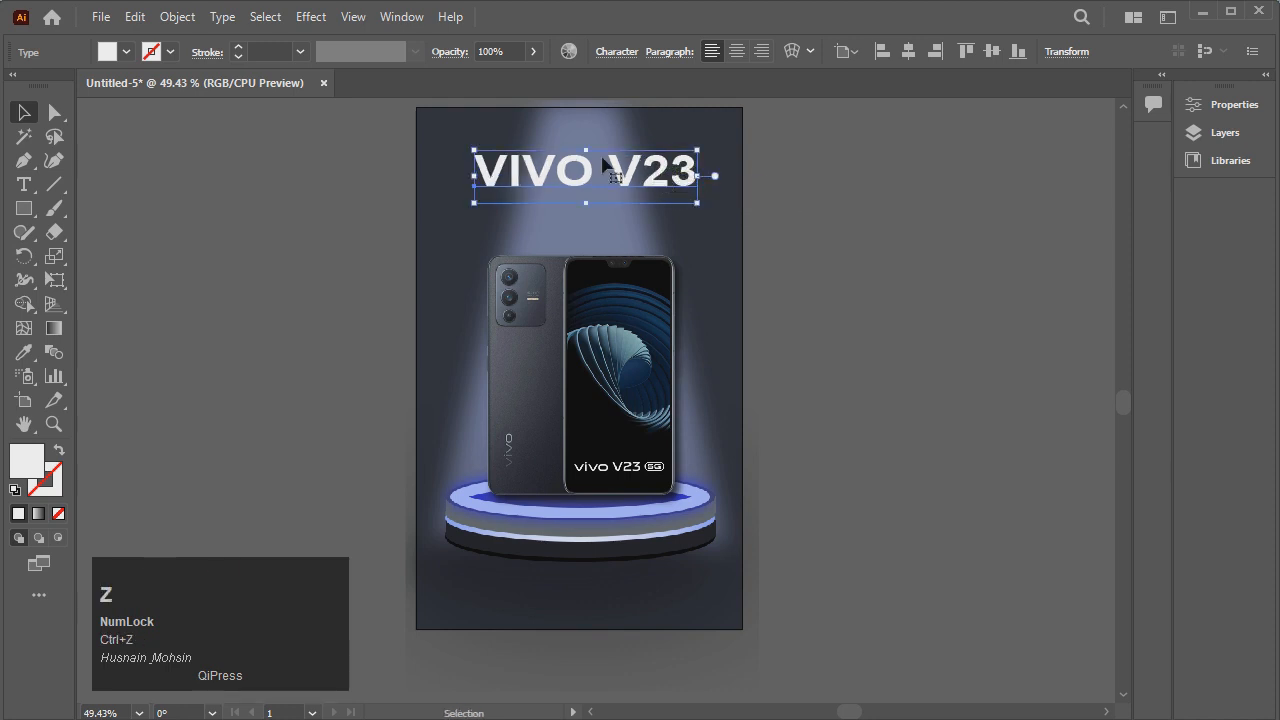
drag(590, 150, 592, 147)
Nudge the "VIVO V23" title straight up toward the poster's upper edge.
key(Up)
key(Up)
key(Up)
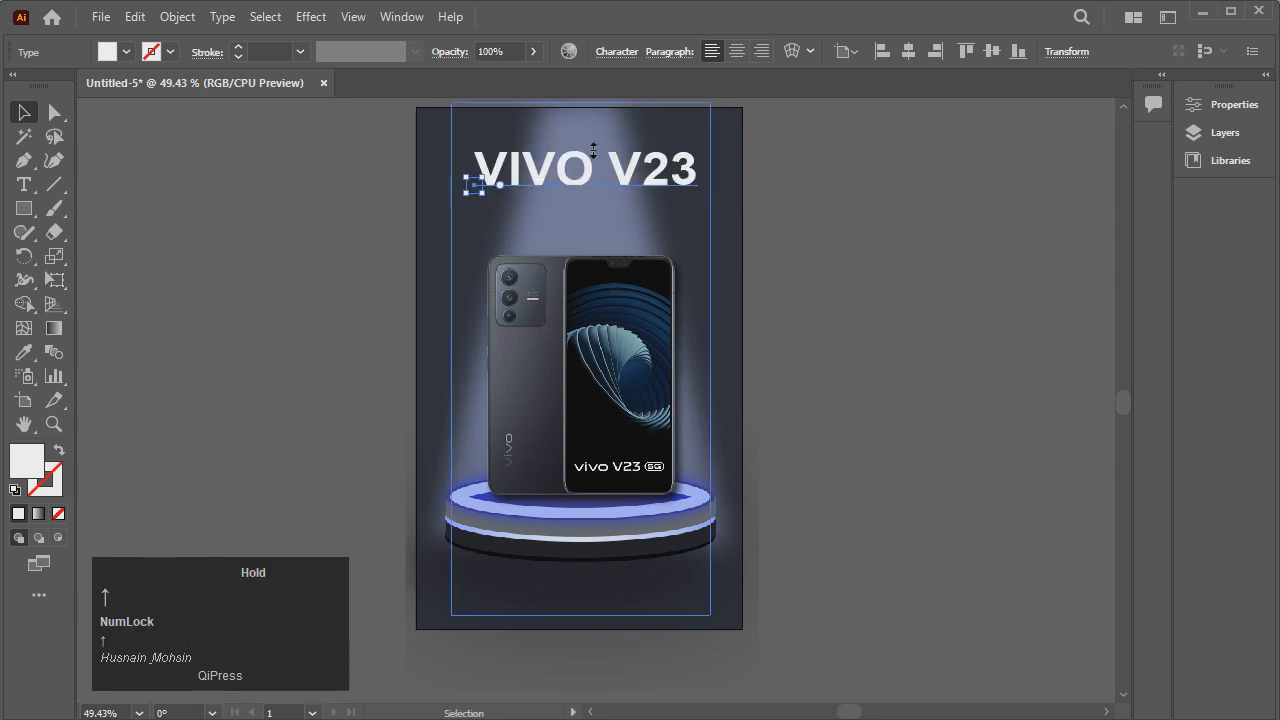
key(Up)
key(Up)
key(Up)
key(Up)
key(Up)
key(Up)
key(Up)
key(Up)
key(Up)
key(Up)
key(Up)
key(Up)
key(Up)
key(Up)
key(Up)
key(Up)
key(Up)
key(Up)
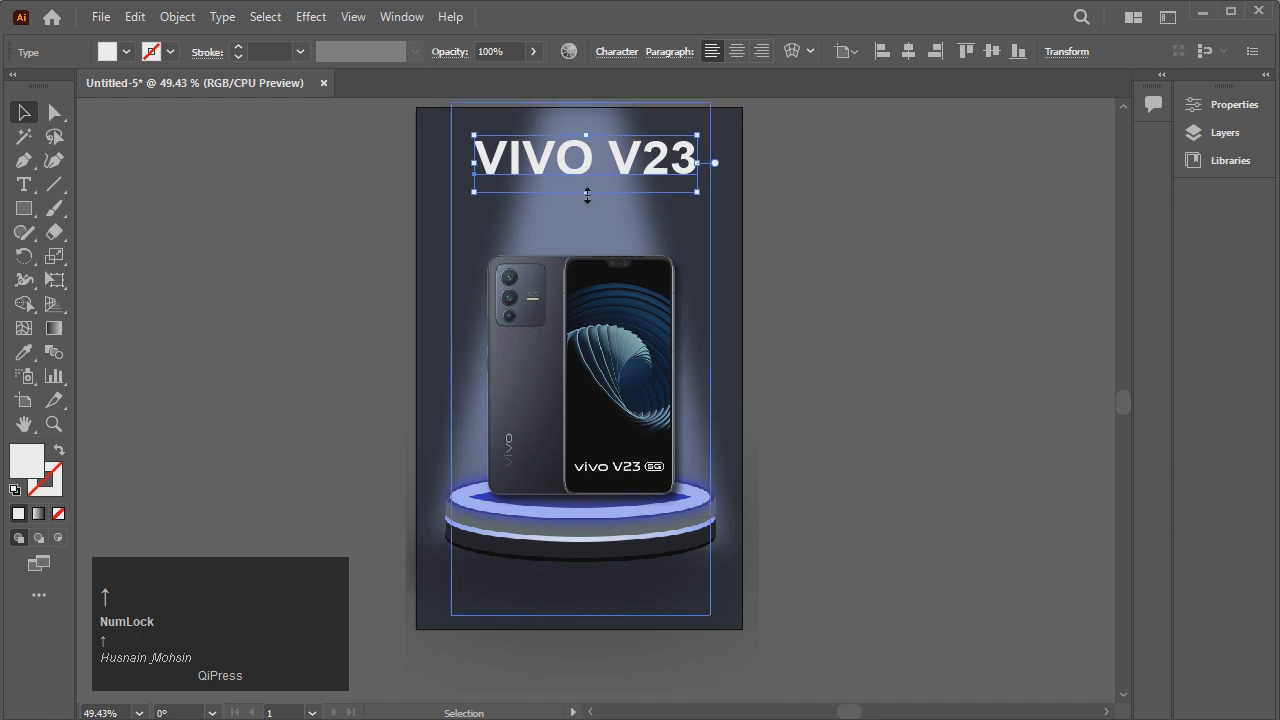
Reduce the title's height slightly, move it a little up and left near the poster's upper edge, and deselect it.
drag(587, 193, 610, 154)
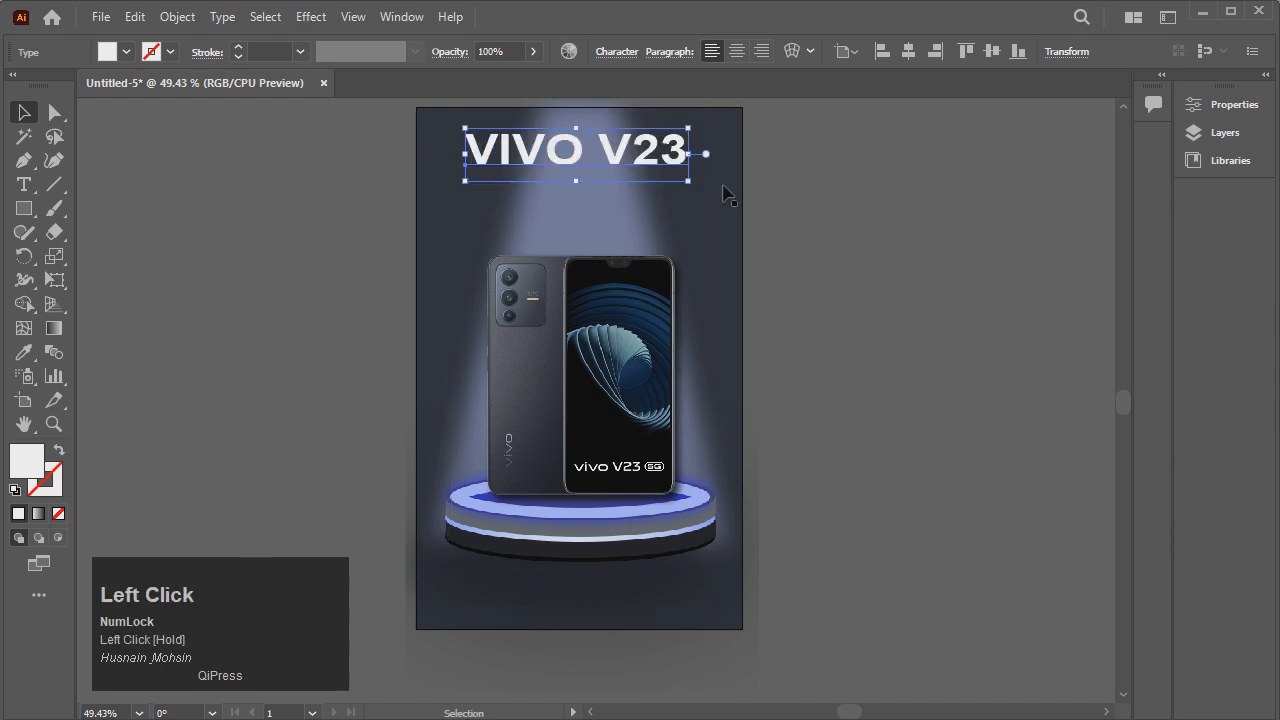
key(Left)
key(Left)
key(Left)
key(Up)
click(867, 242)
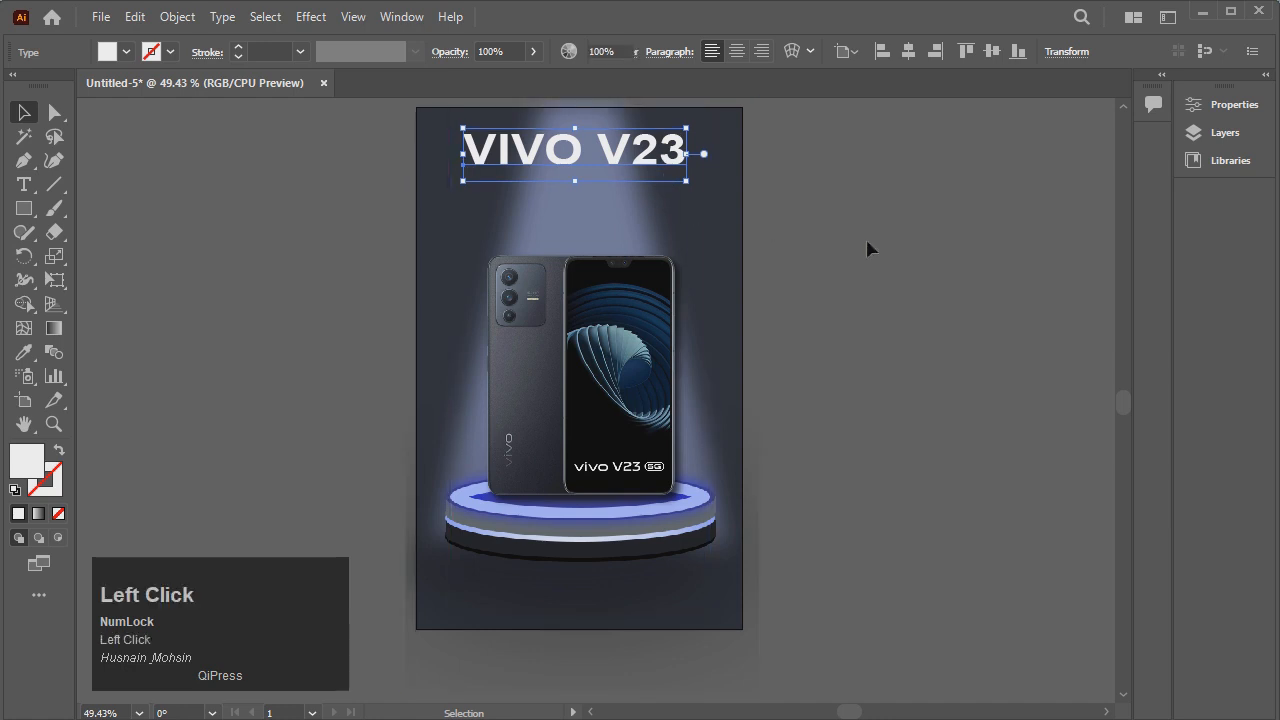
Scale the "VIVO V23" title down slightly about its centre and deselect it.
click(645, 160)
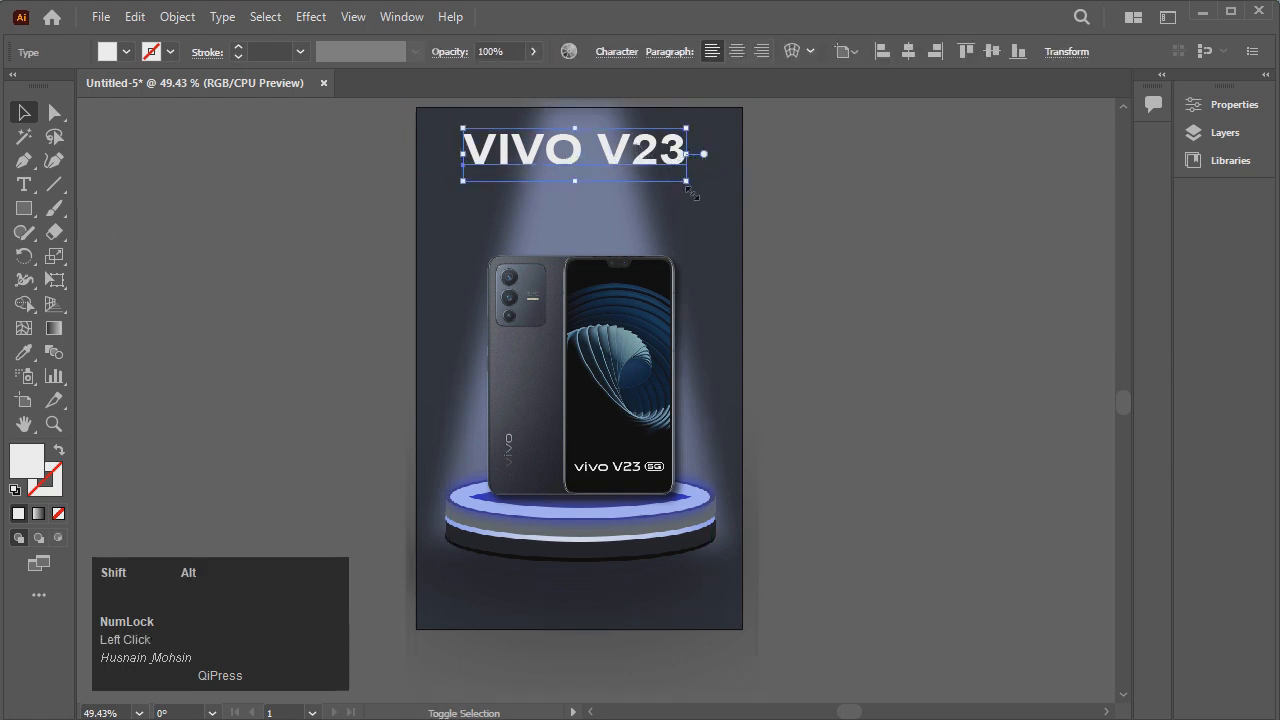
drag(689, 189, 683, 179)
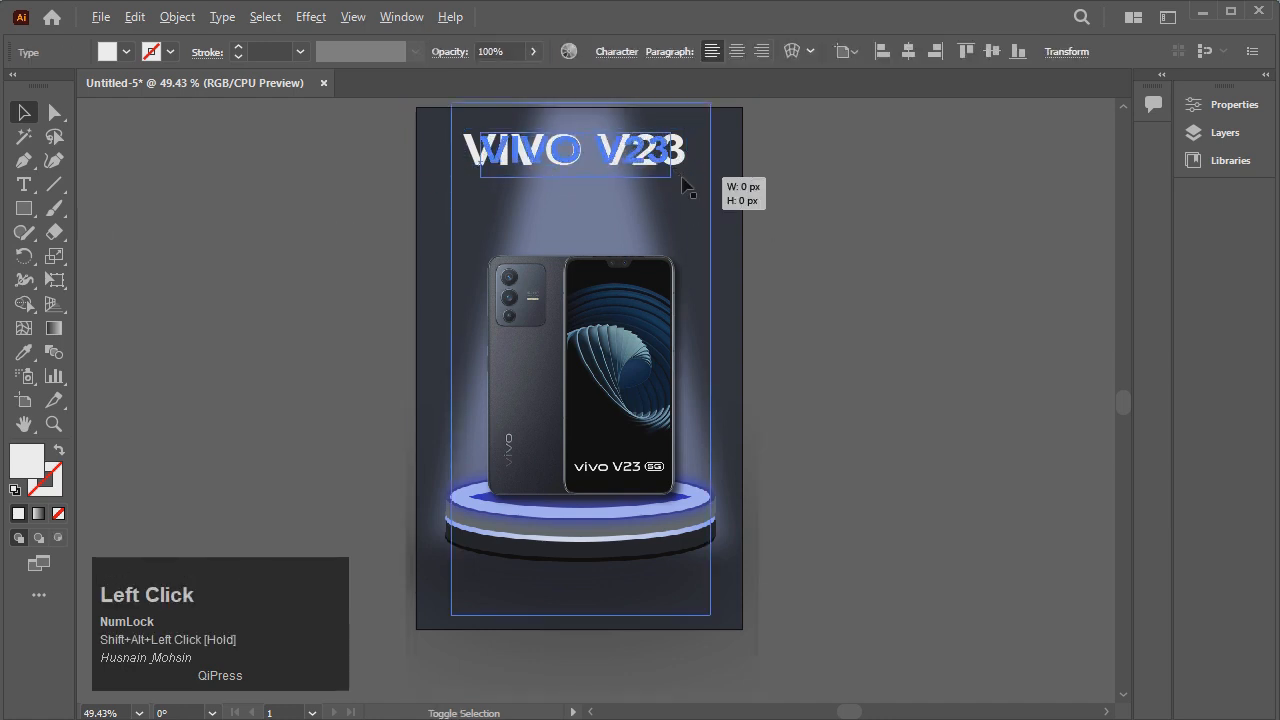
click(846, 220)
Add the text "5G" on the empty canvas beside the artboard and select it as an object.
click(26, 185)
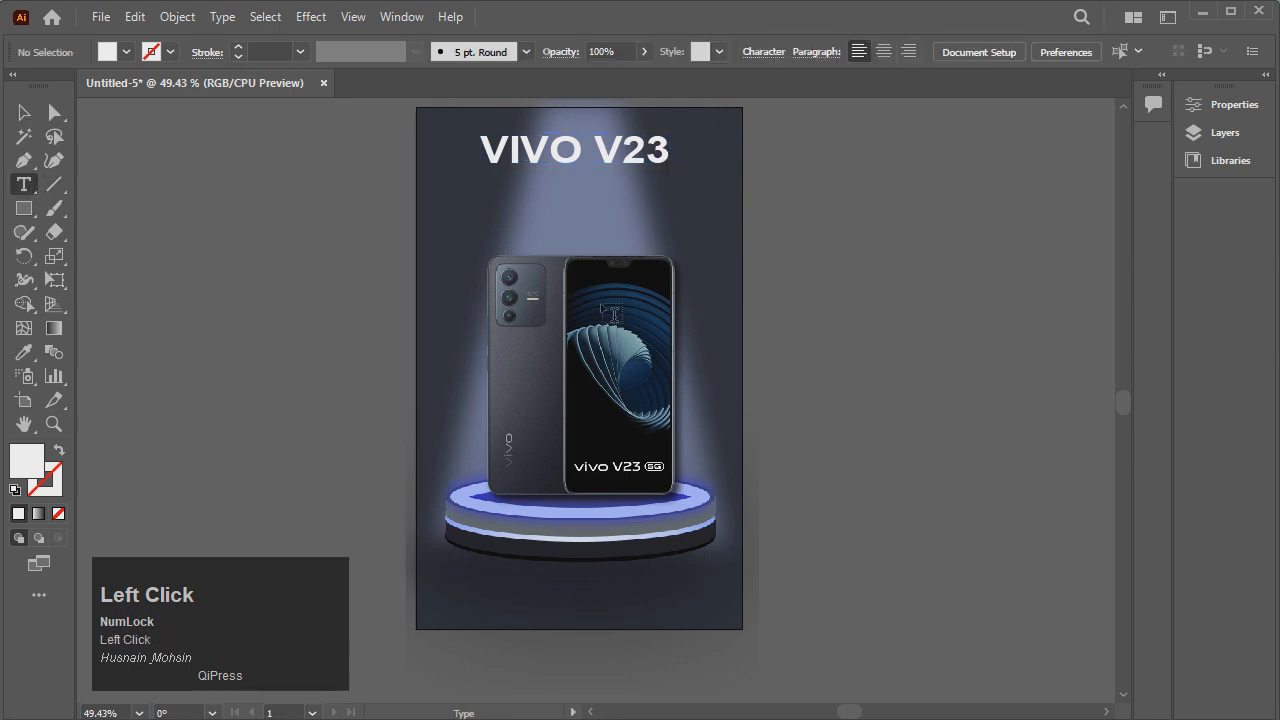
click(926, 338)
text(5G)
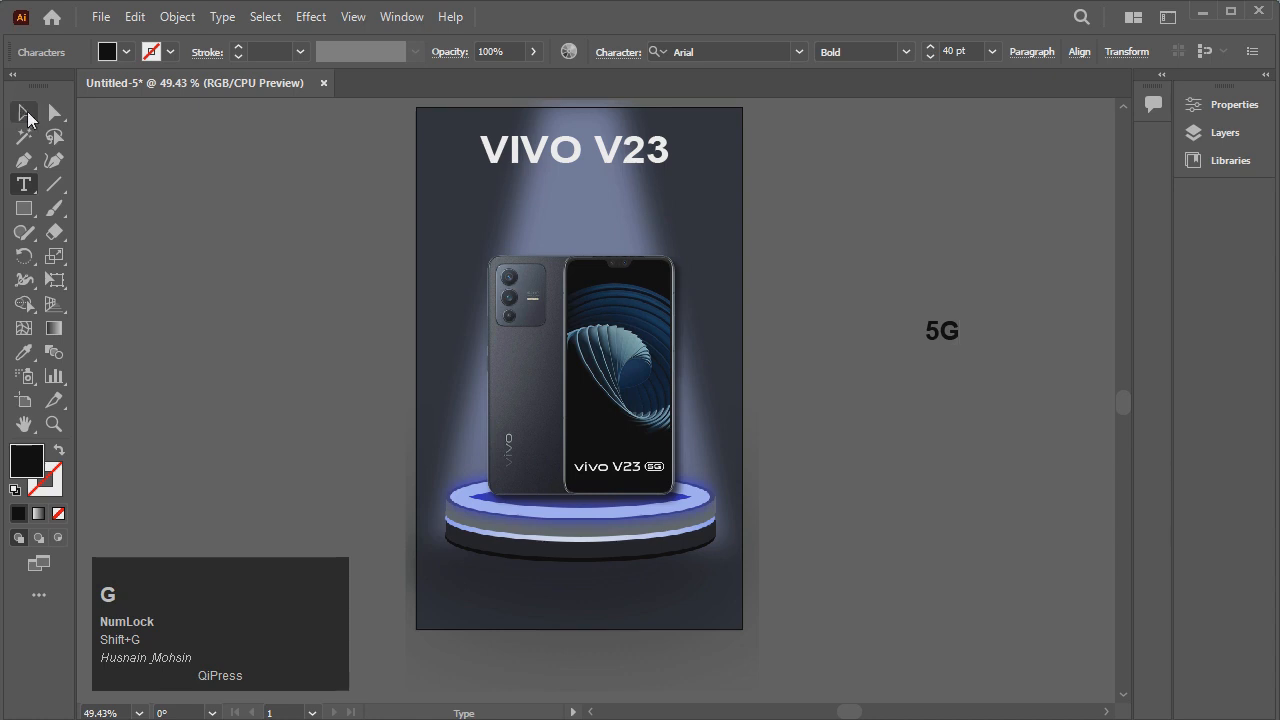
click(27, 114)
Sample a white fill for the "5G" text with the Eyedropper tool and deselect it.
click(125, 54)
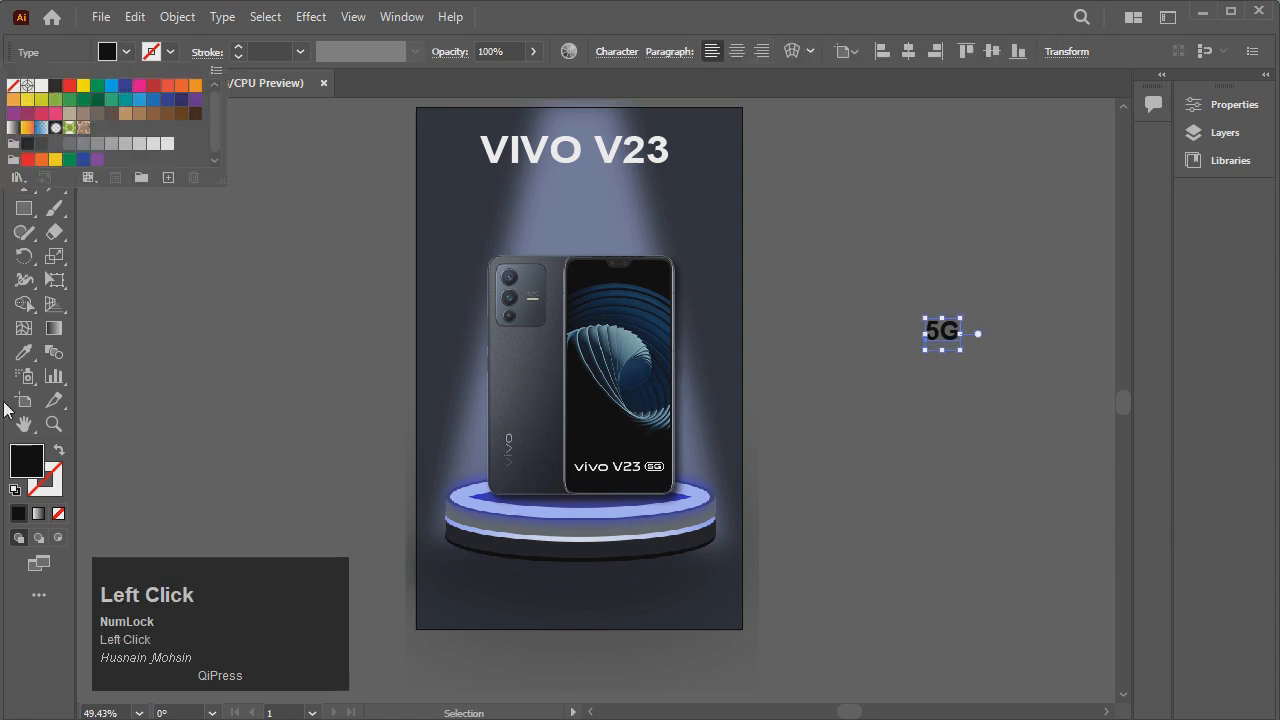
click(24, 352)
click(640, 226)
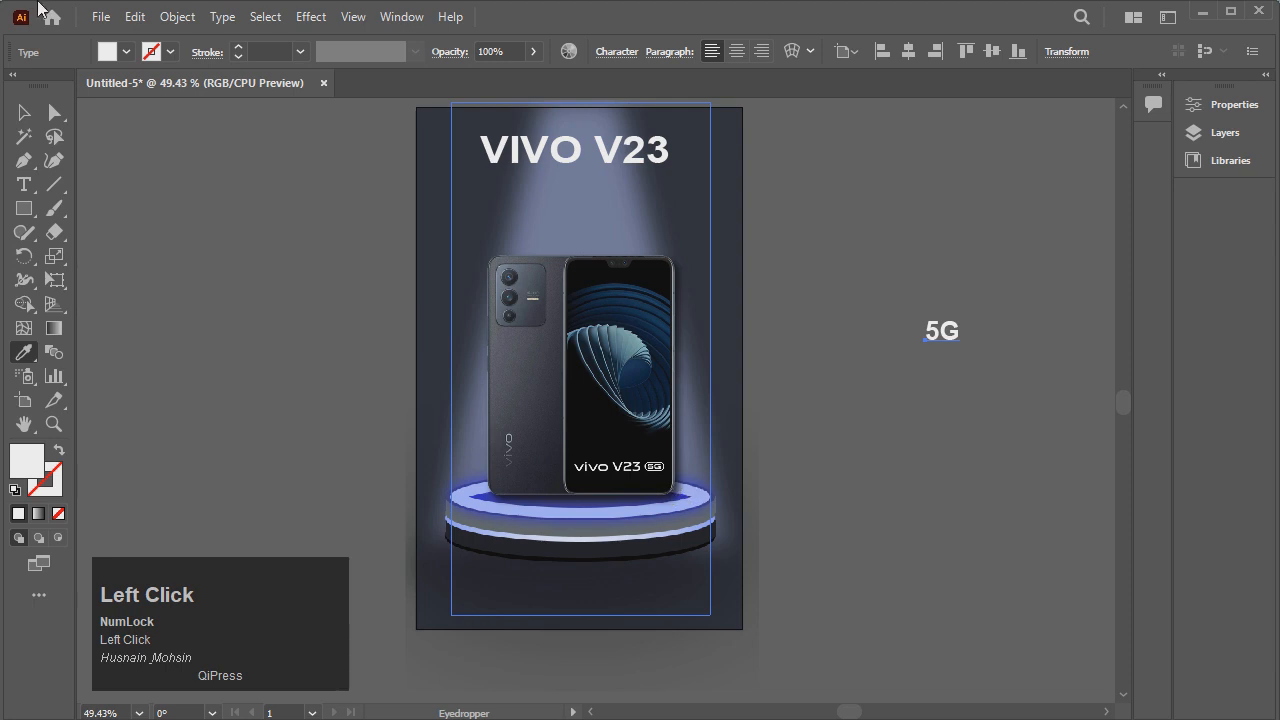
click(24, 114)
click(783, 274)
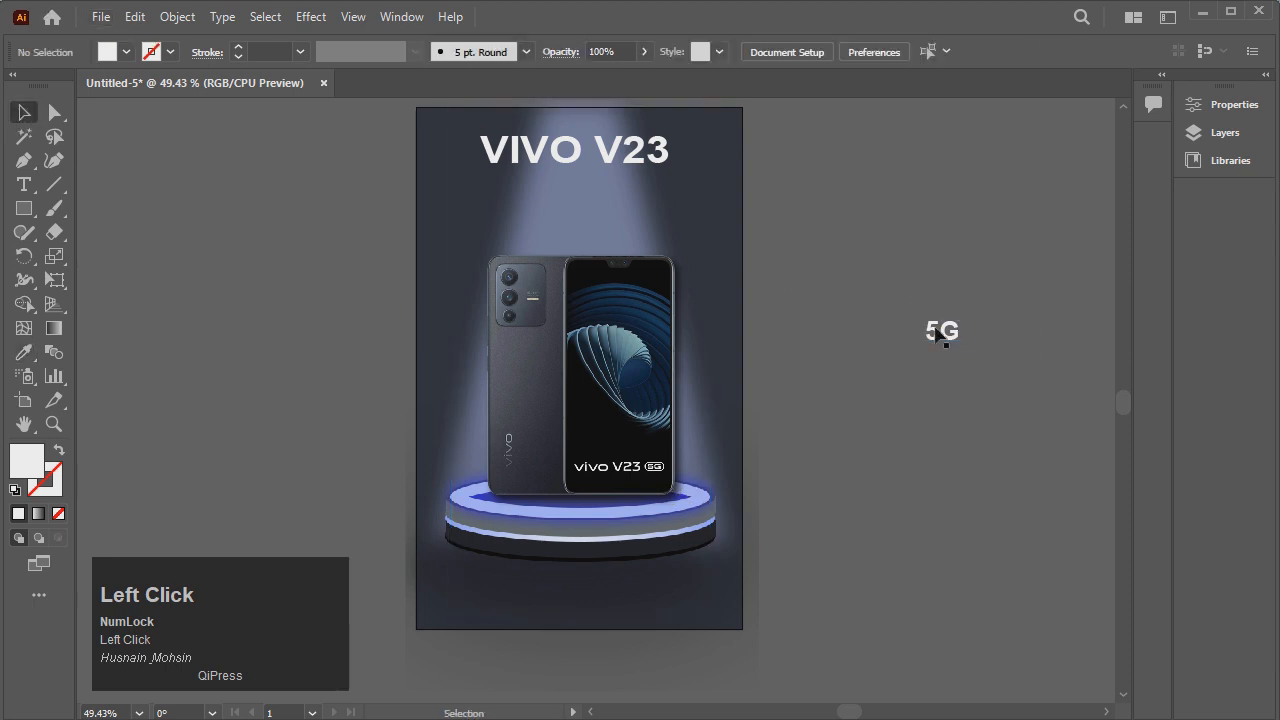
Select the "5G" text and fill it with the light blue swatch.
drag(936, 328, 932, 342)
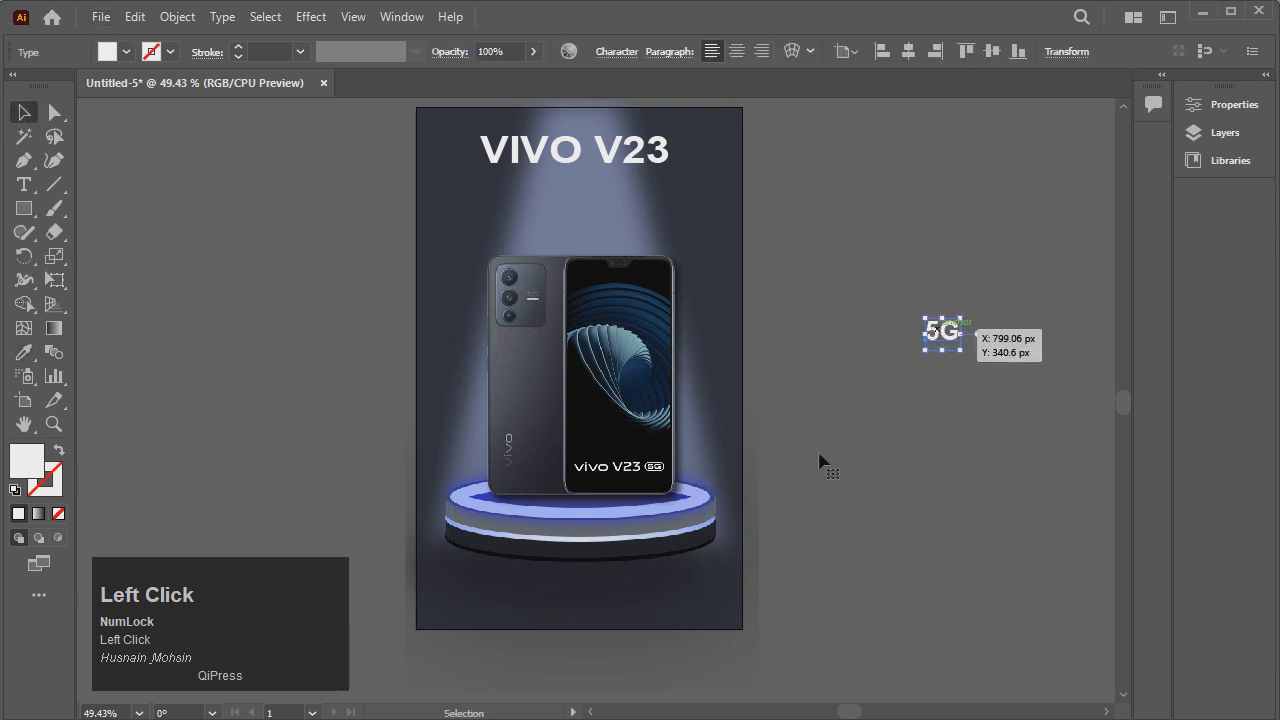
click(124, 51)
click(112, 86)
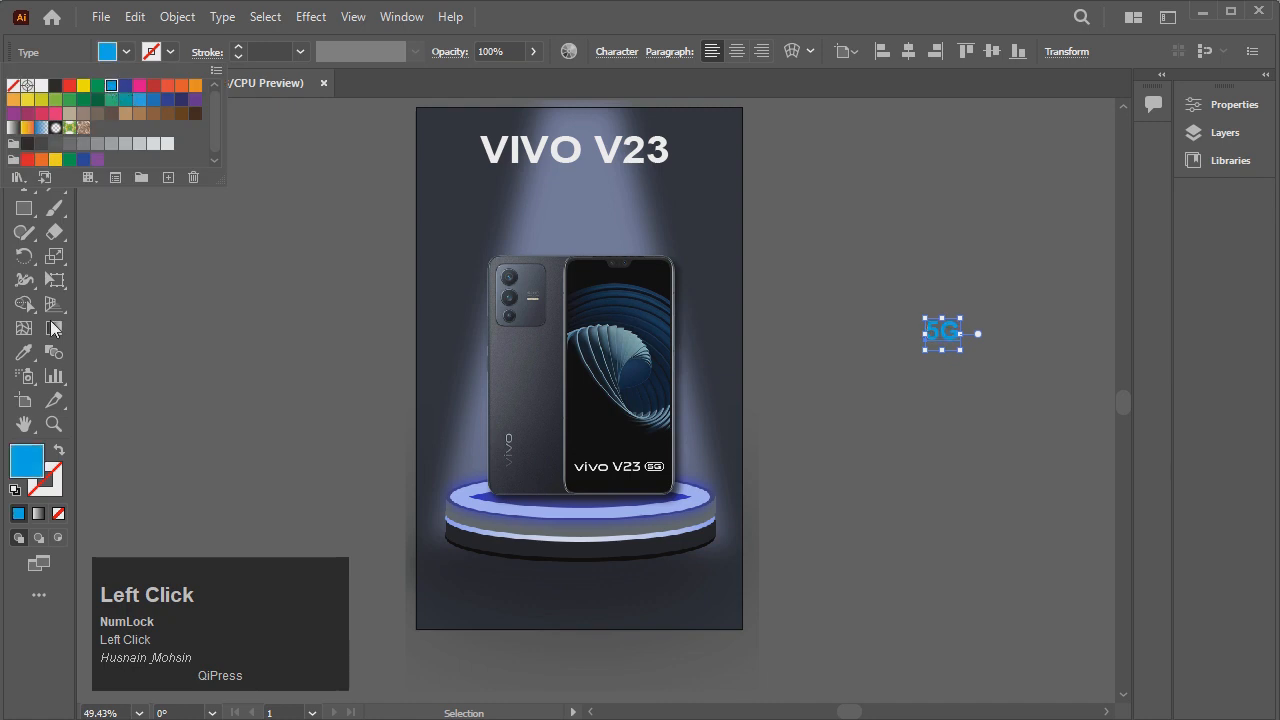
double_click(26, 460)
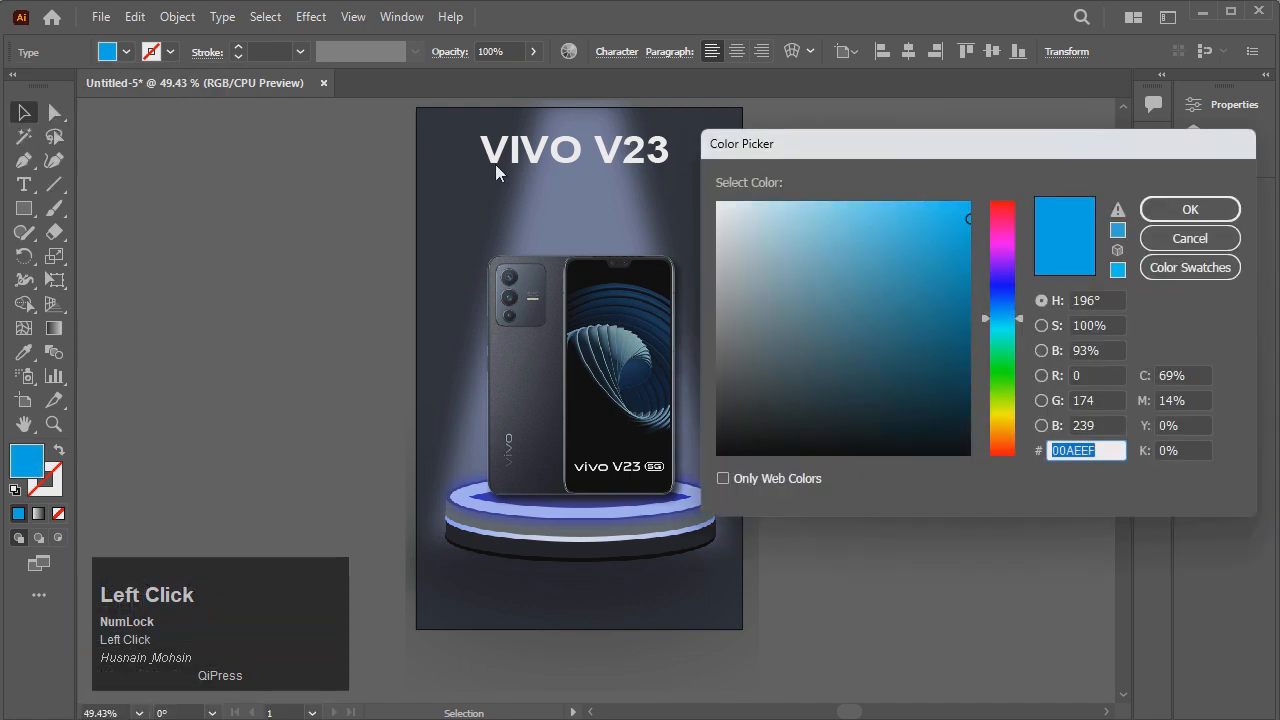
drag(906, 144, 159, 119)
click(187, 273)
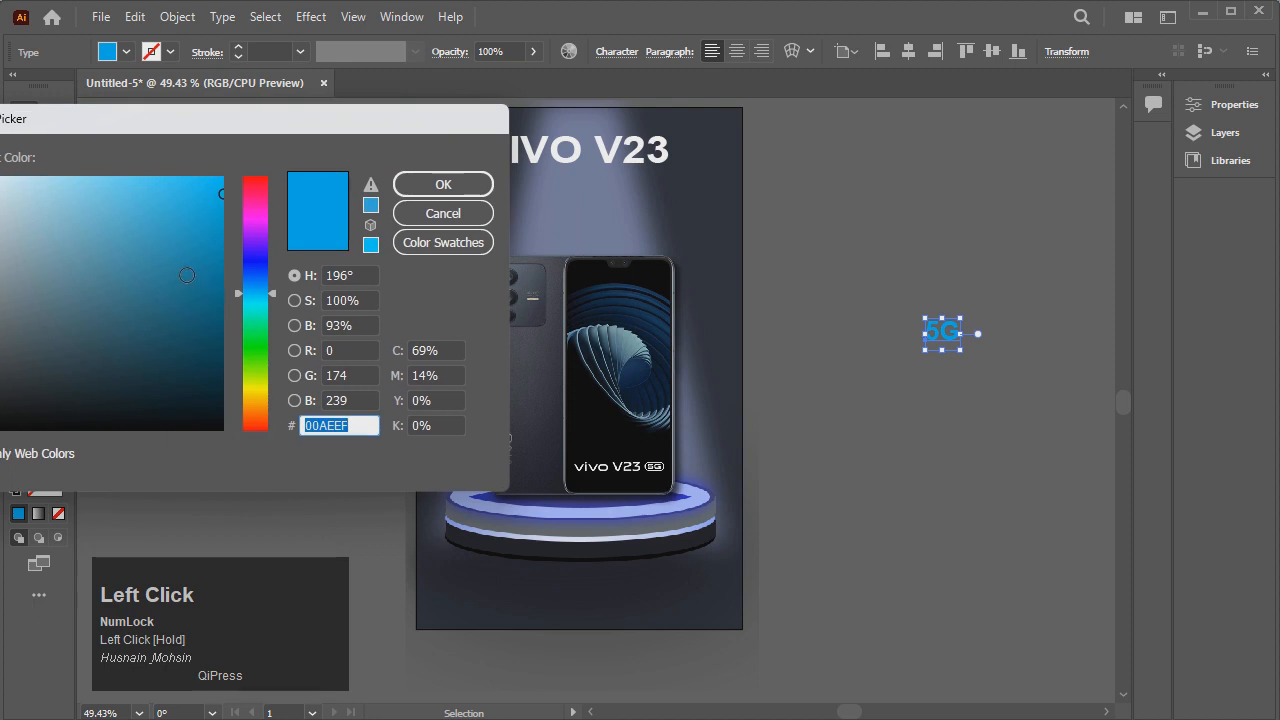
mouse_move(248, 300)
mouse_down()
mouse_move(270, 310)
mouse_move(273, 295)
mouse_up()
mouse_move(187, 270)
mouse_down()
mouse_move(40, 200)
mouse_move(46, 300)
mouse_move(57, 320)
mouse_move(72, 314)
mouse_up()
click(443, 214)
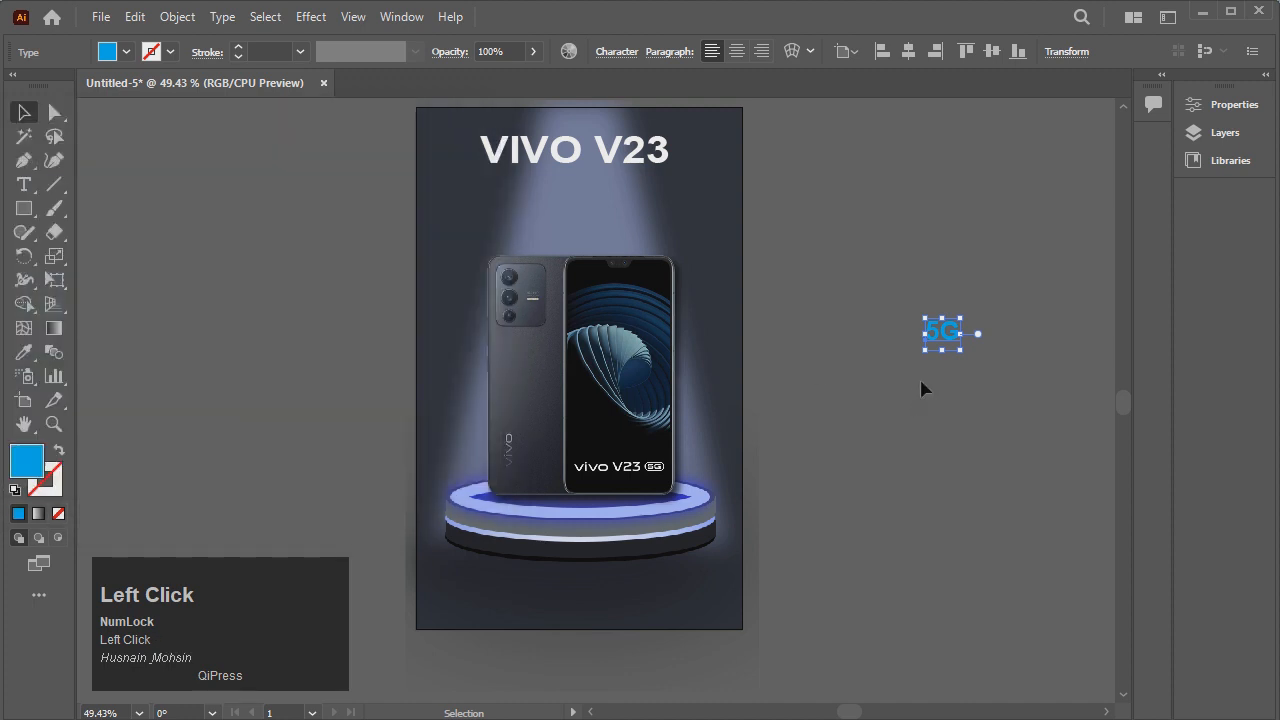
click(920, 378)
Lock the phone image within Layer 1 and select the stand image behind it.
click(671, 531)
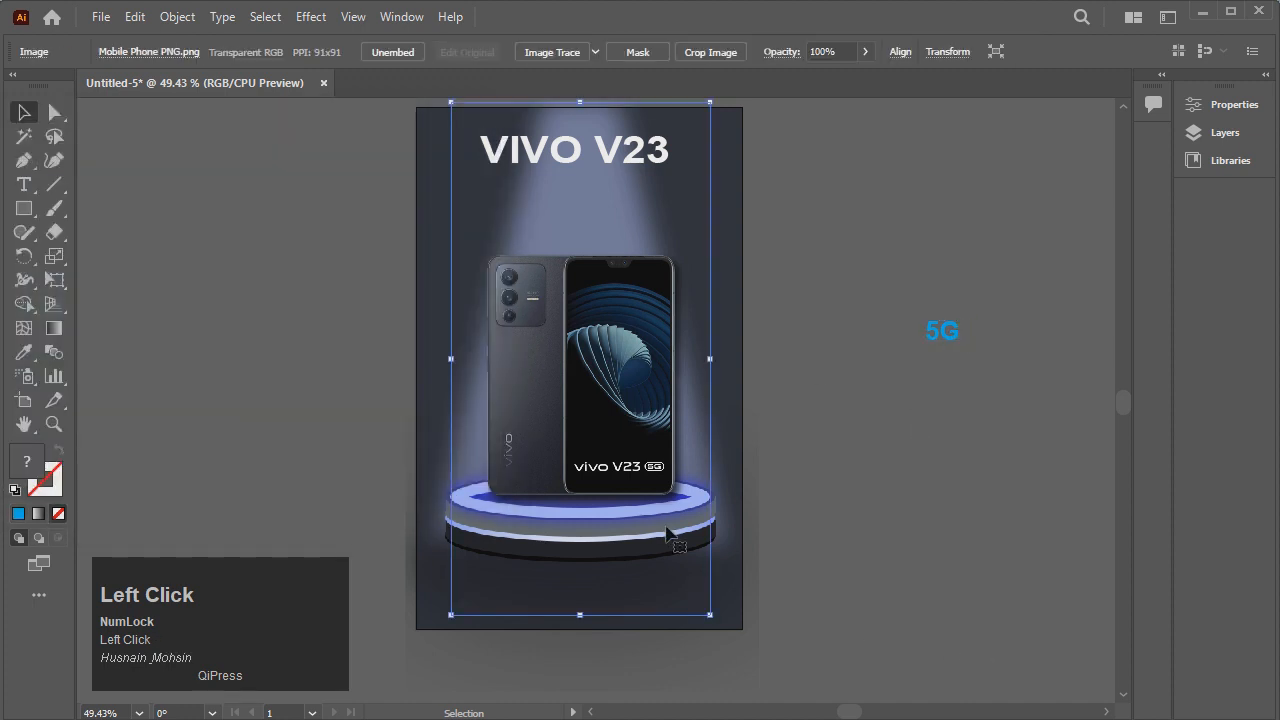
click(832, 472)
click(713, 518)
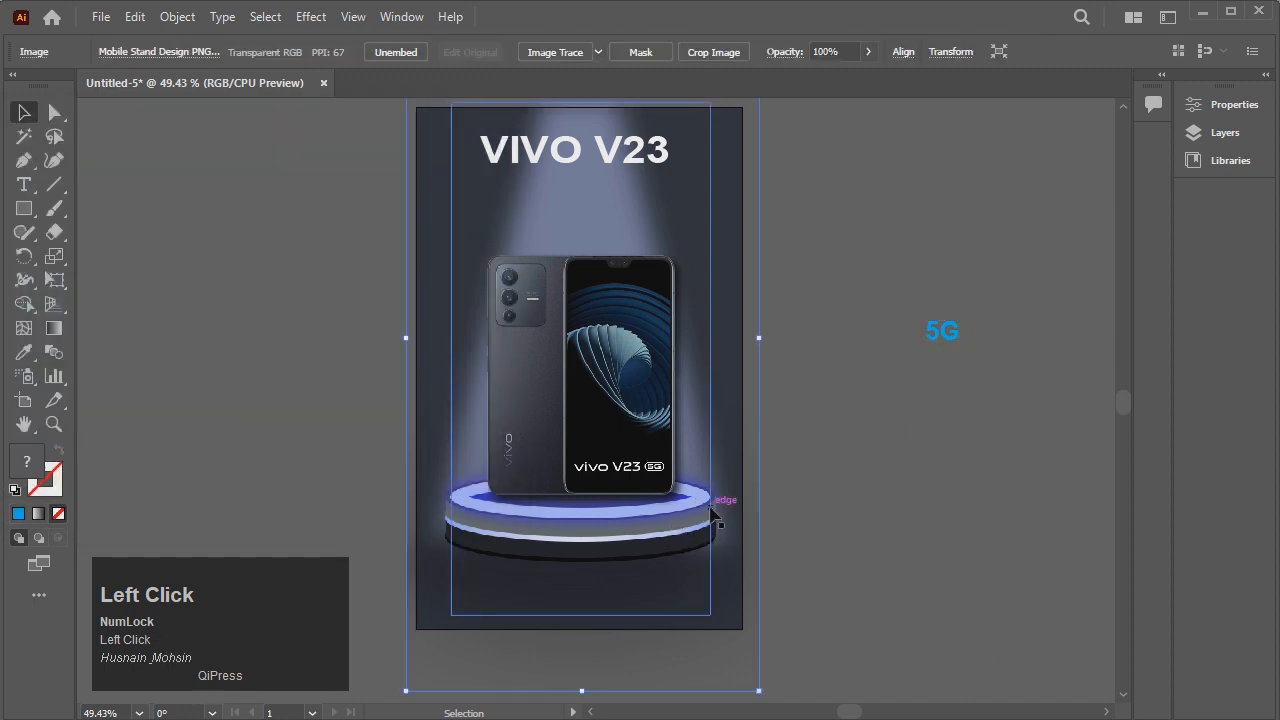
click(633, 366)
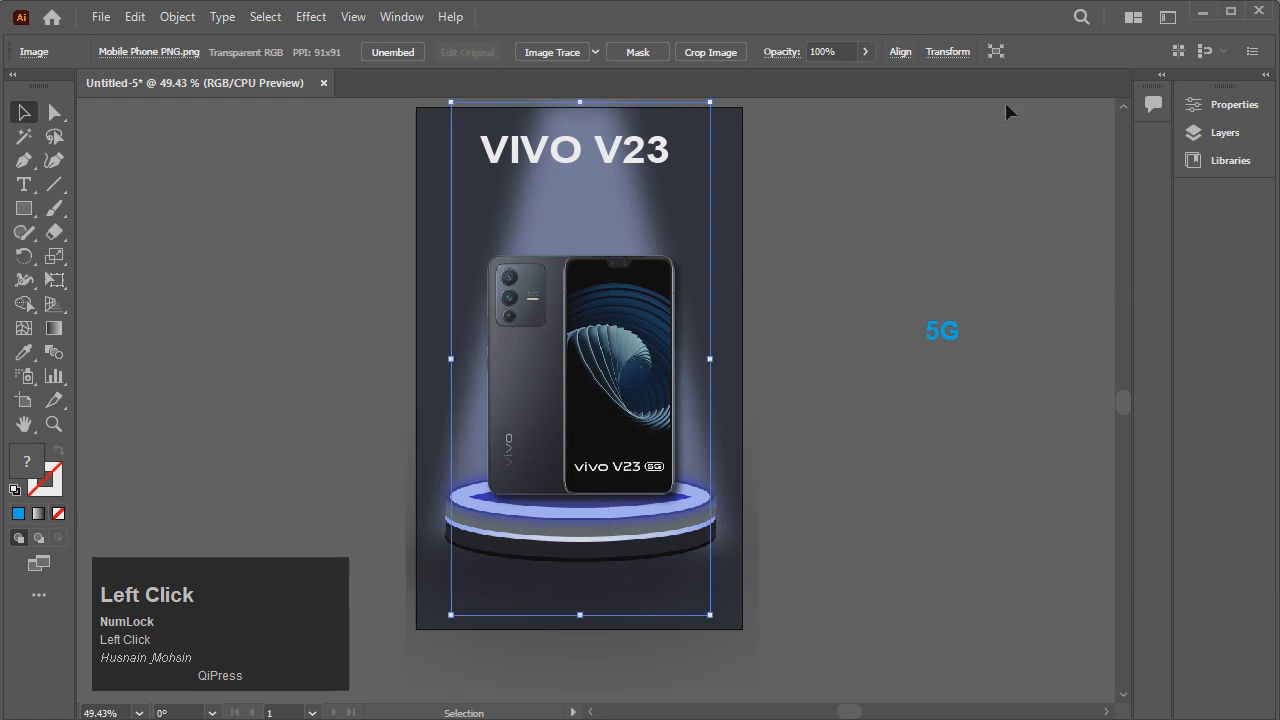
click(1218, 140)
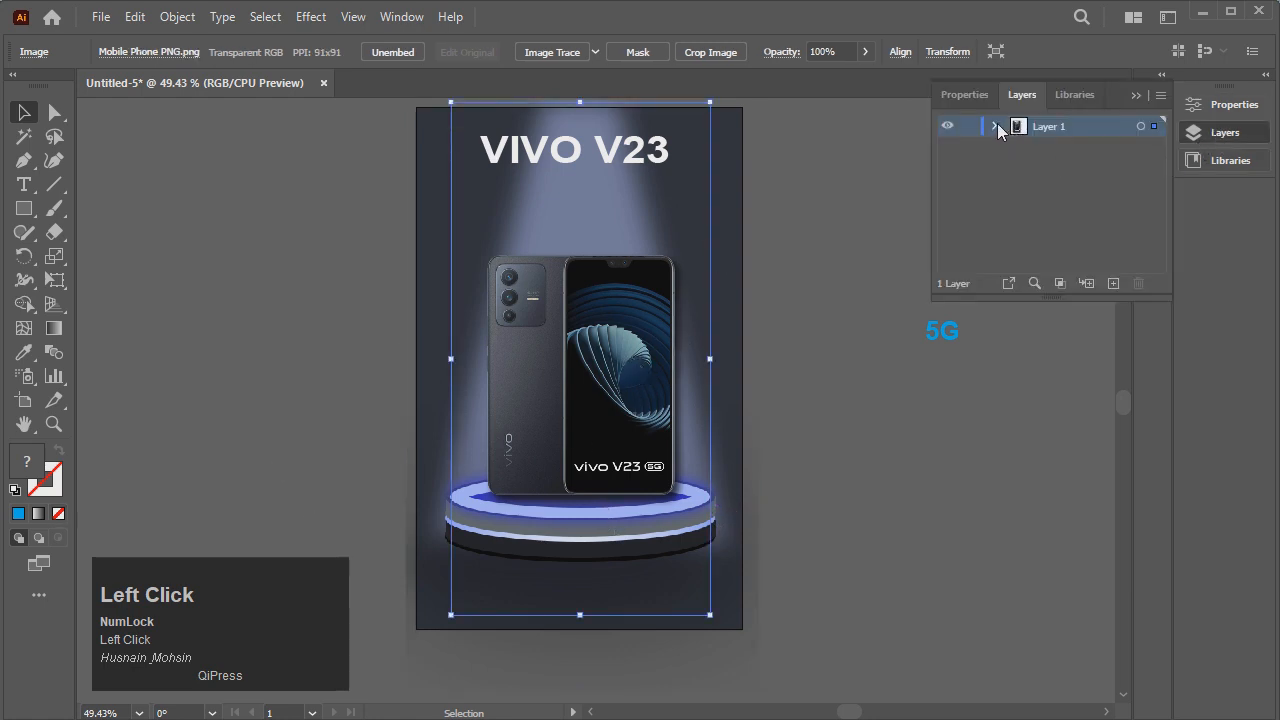
click(995, 126)
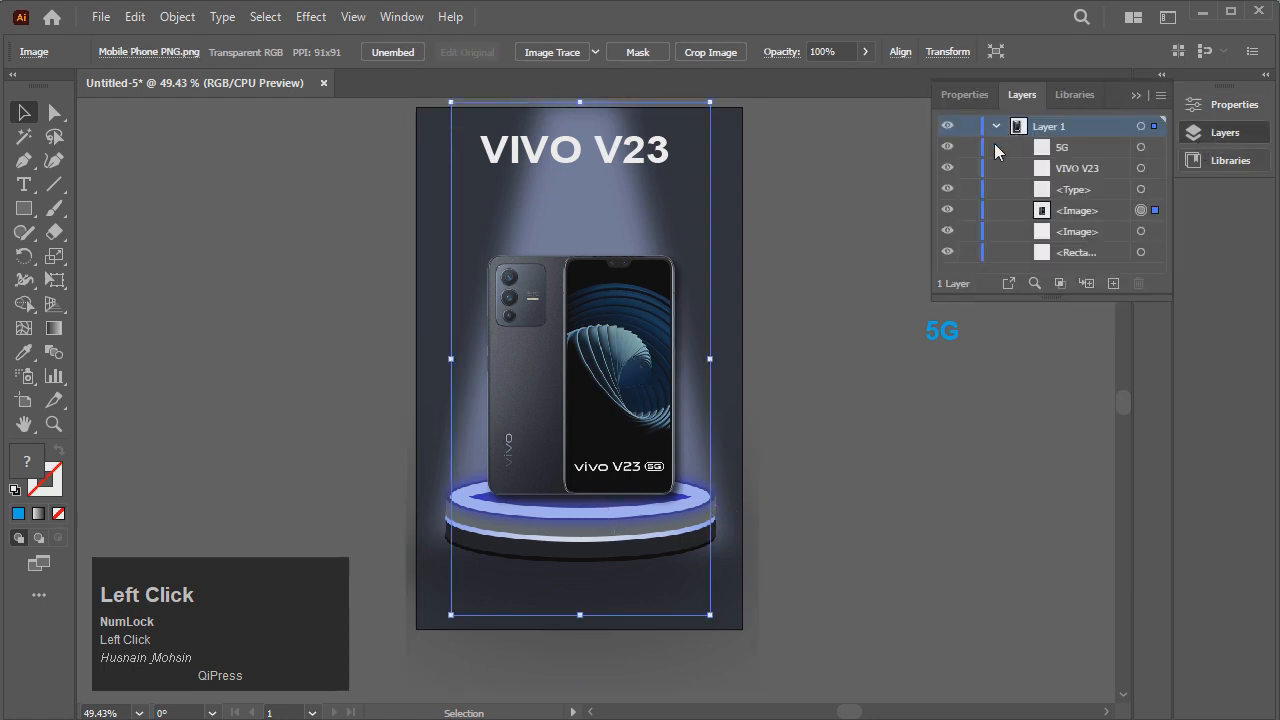
click(968, 212)
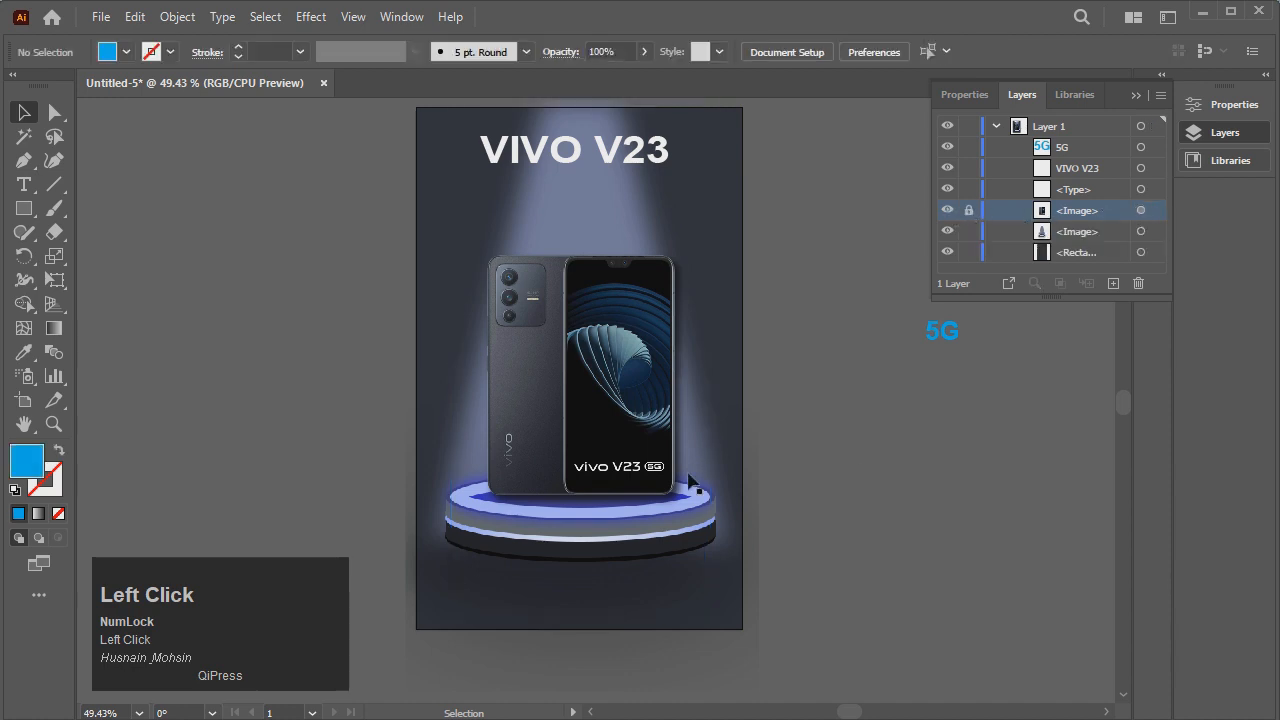
click(680, 522)
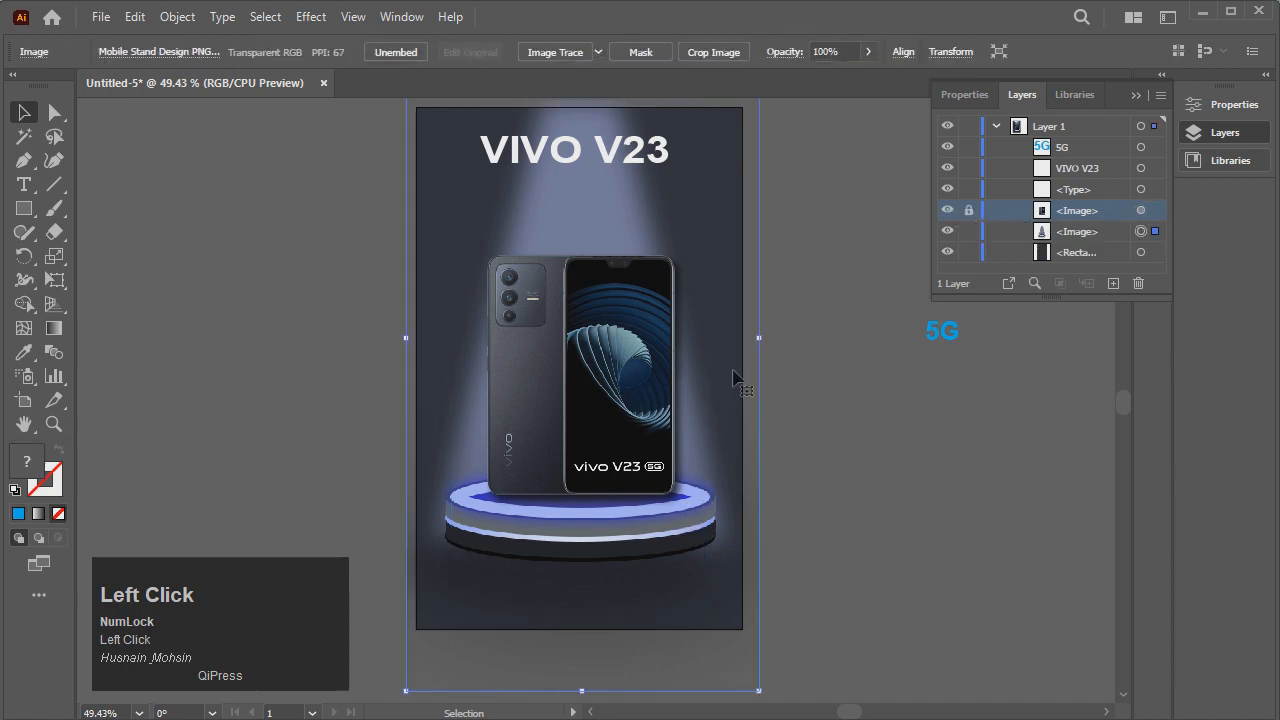
Try to recolour the "5G" text by sampling the stand's light blue ring with the Eyedropper tool.
drag(962, 336, 951, 340)
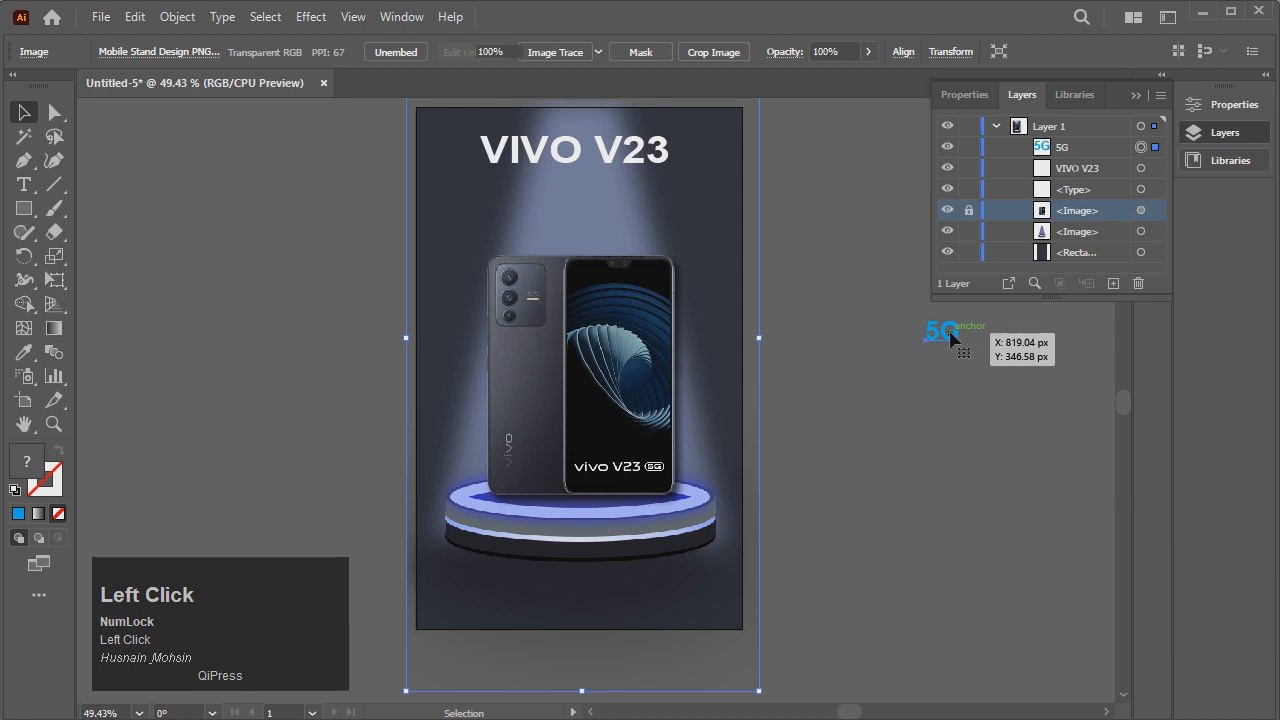
click(24, 352)
click(549, 510)
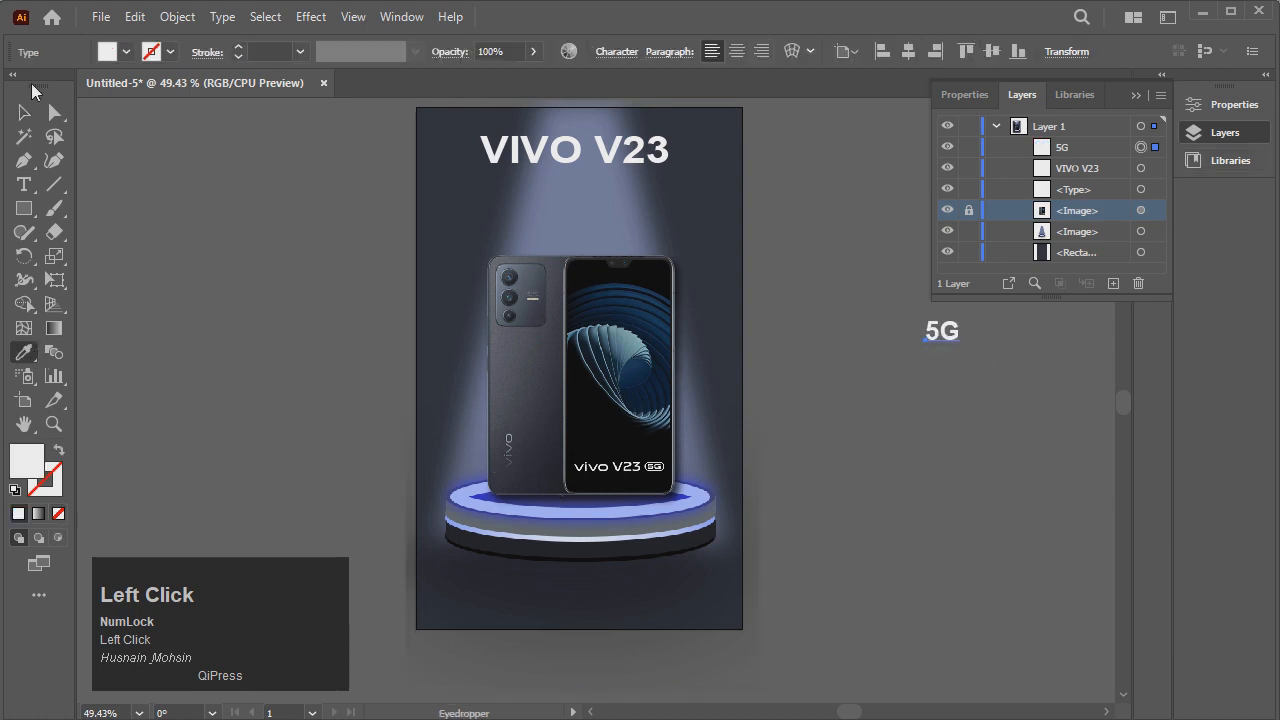
Expand the "5G" text into shapes with Object and Fill enabled.
click(184, 18)
click(225, 256)
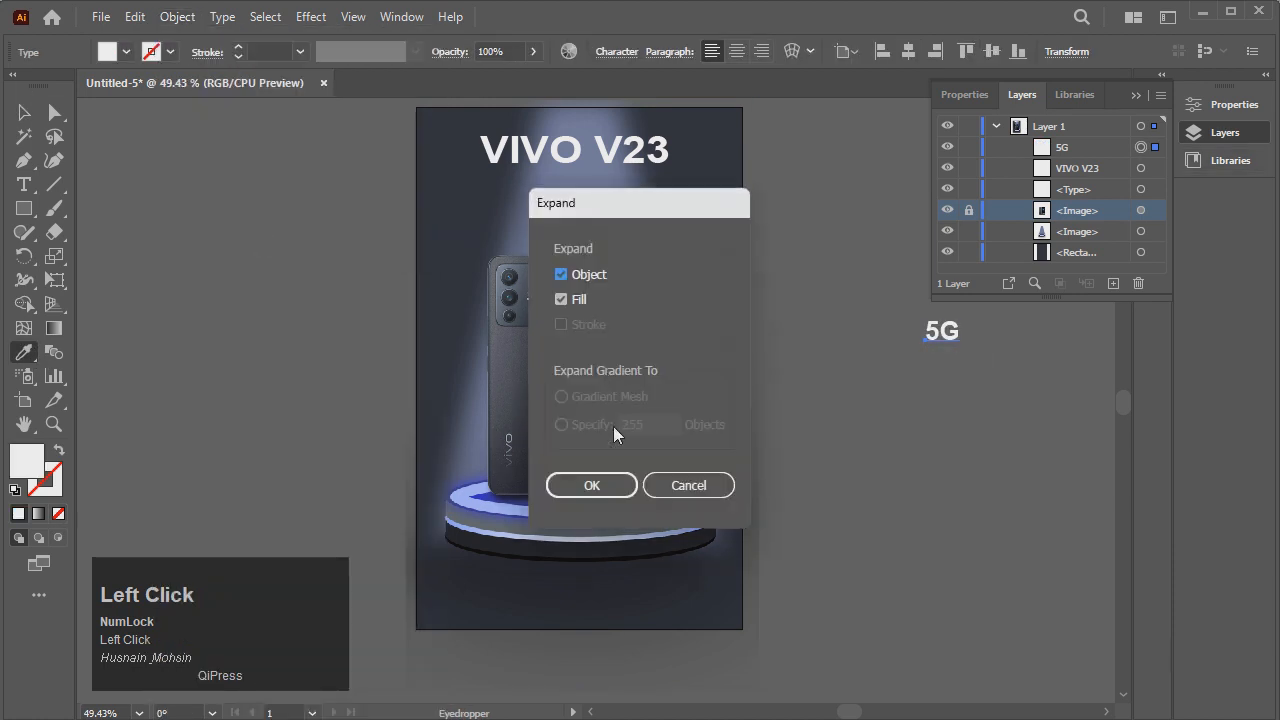
click(592, 485)
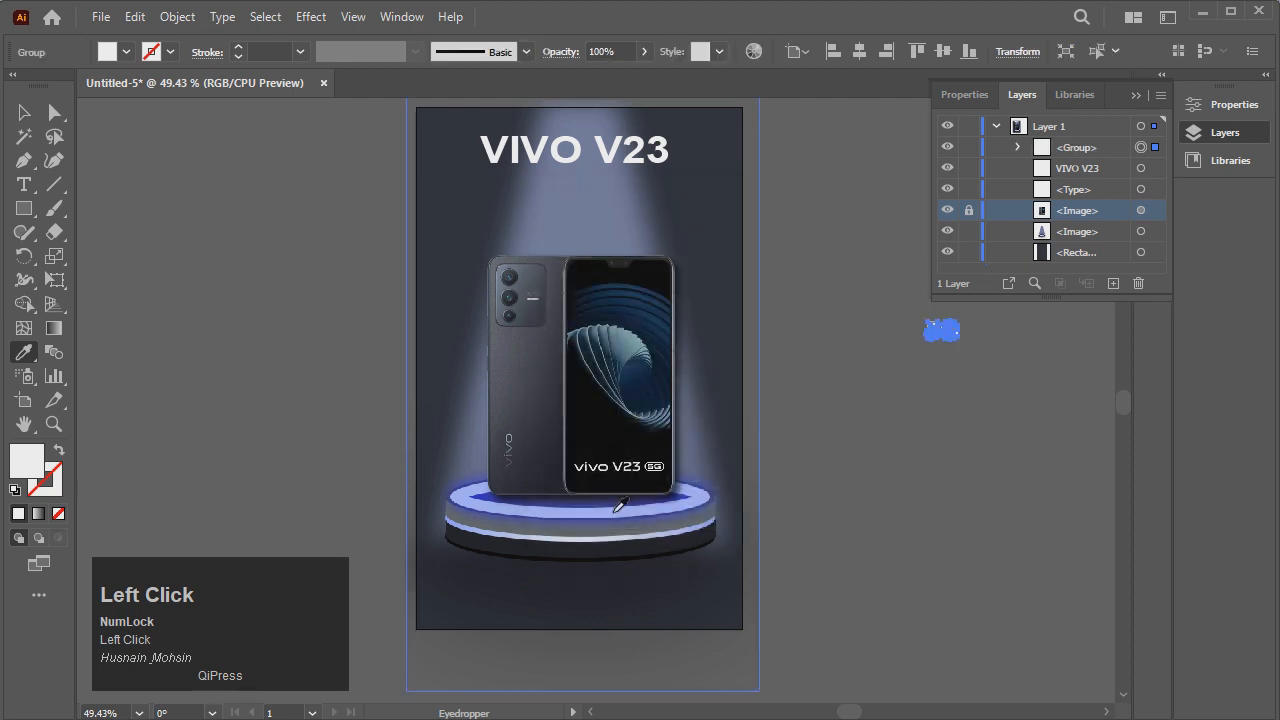
Try again to sample the stand's light blue colour for the expanded "5G" shapes and deselect them.
click(24, 118)
click(588, 253)
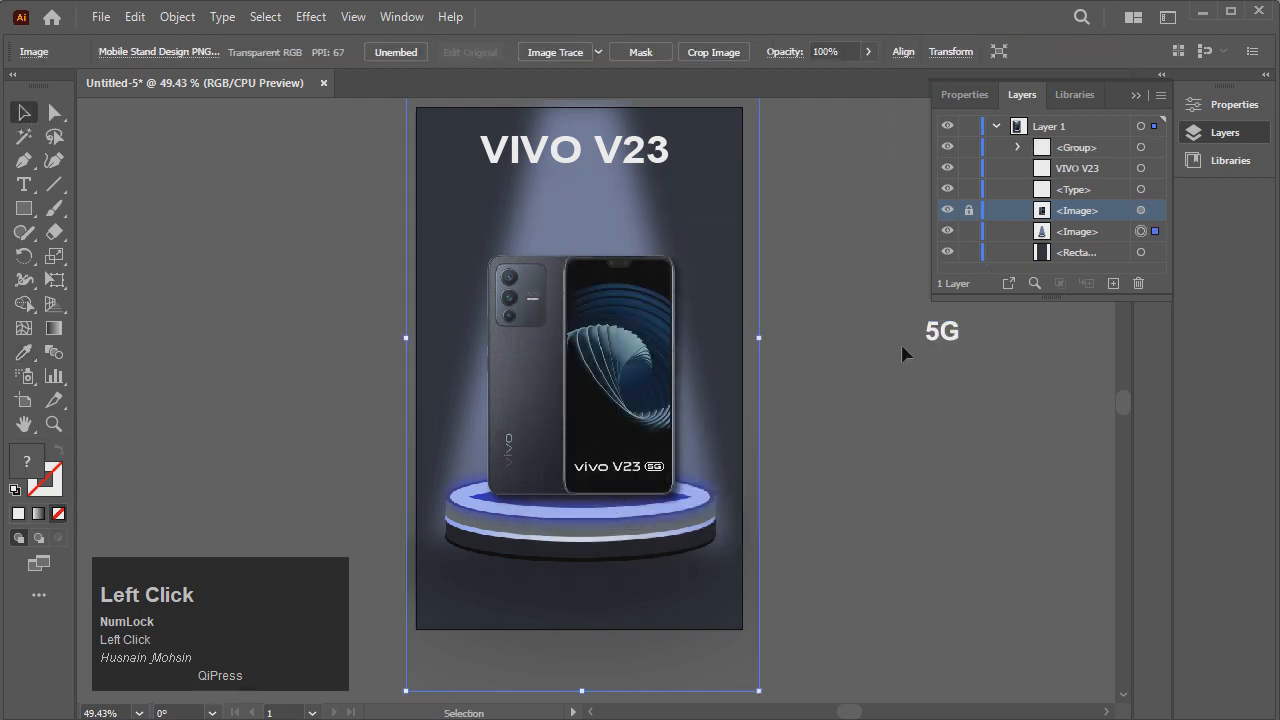
click(932, 336)
click(24, 352)
click(710, 509)
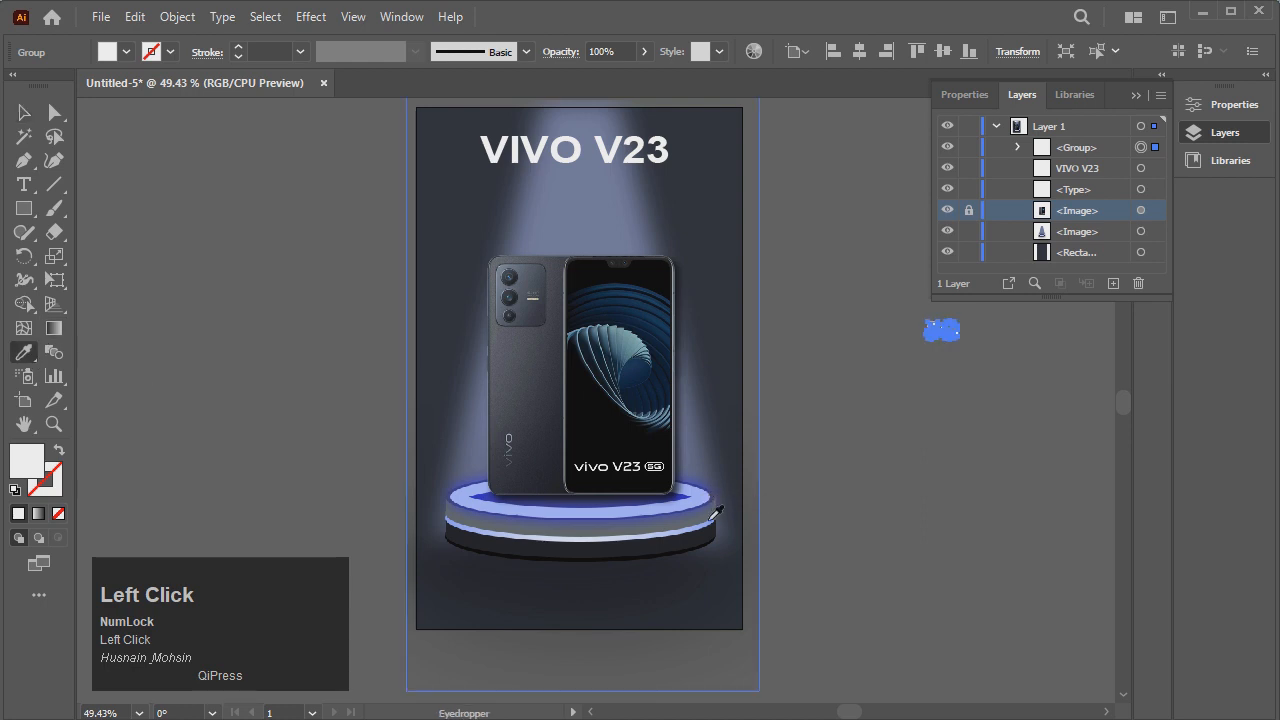
click(24, 112)
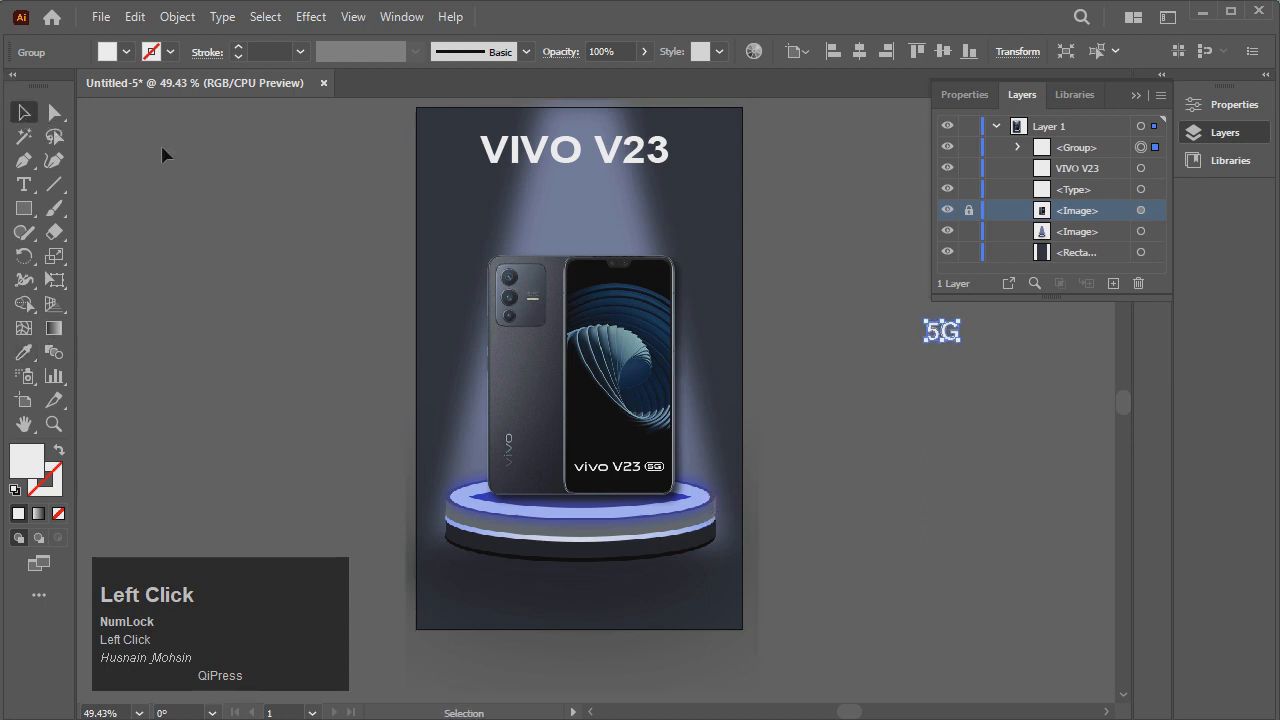
click(908, 357)
click(934, 329)
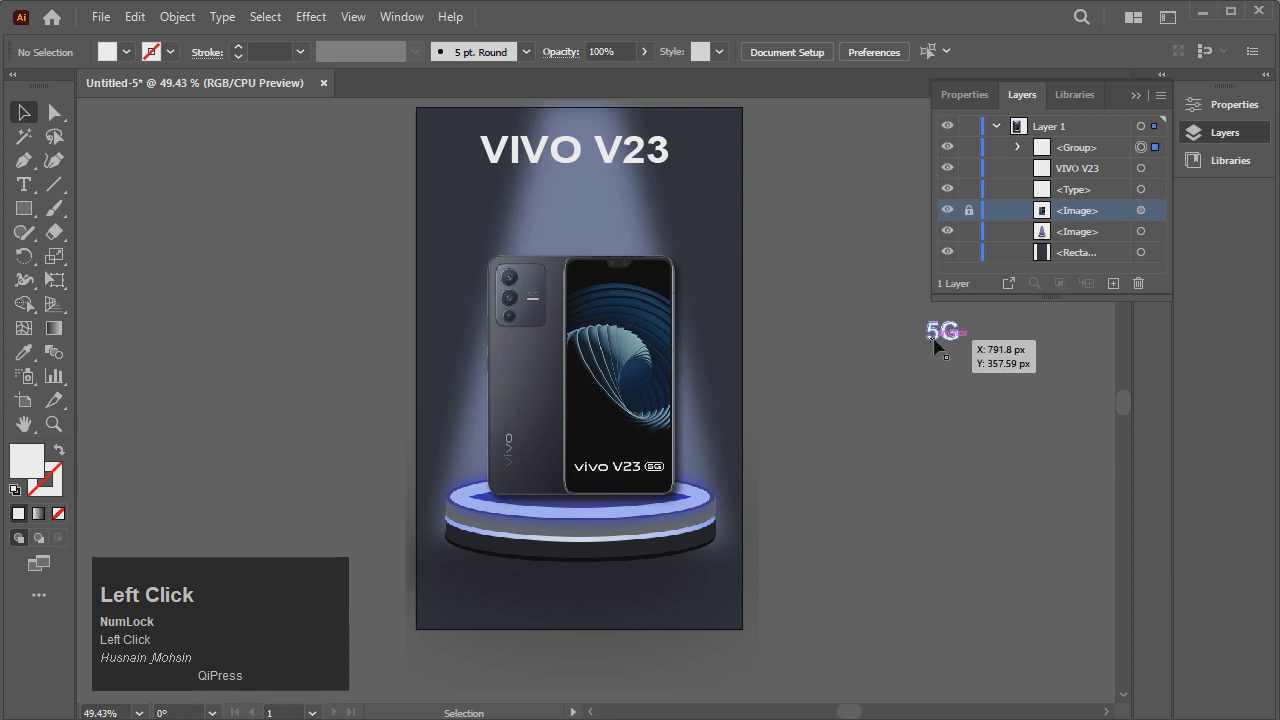
click(24, 354)
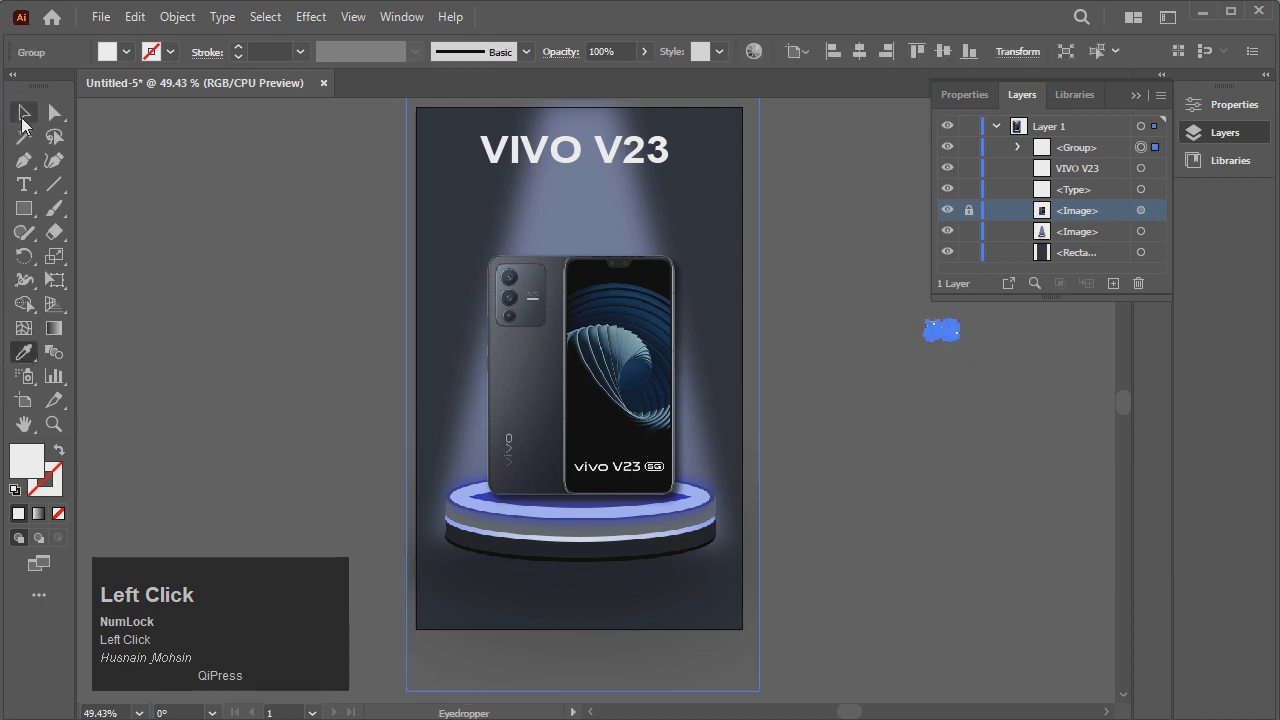
click(24, 114)
click(975, 632)
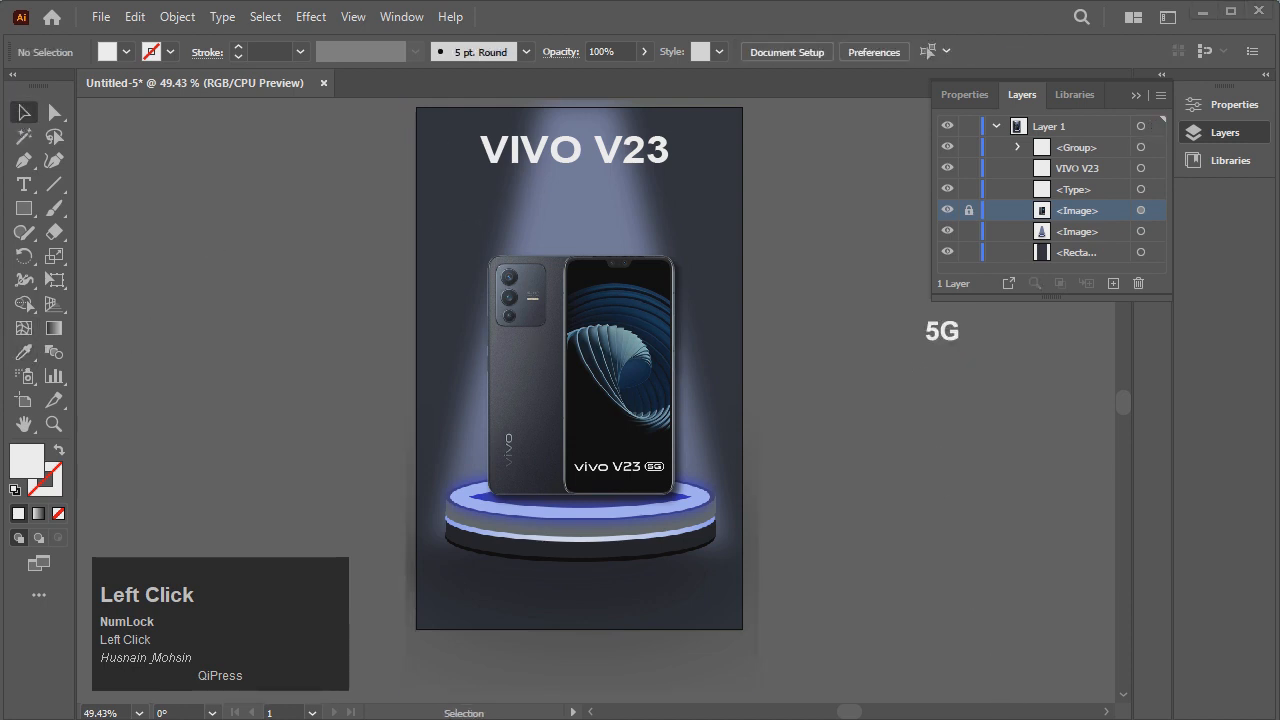
Identify the stand image in Layer 1 by toggling its visibility and move it sideways, partly off the artboard and out from behind the phone.
click(1079, 232)
click(947, 233)
click(947, 233)
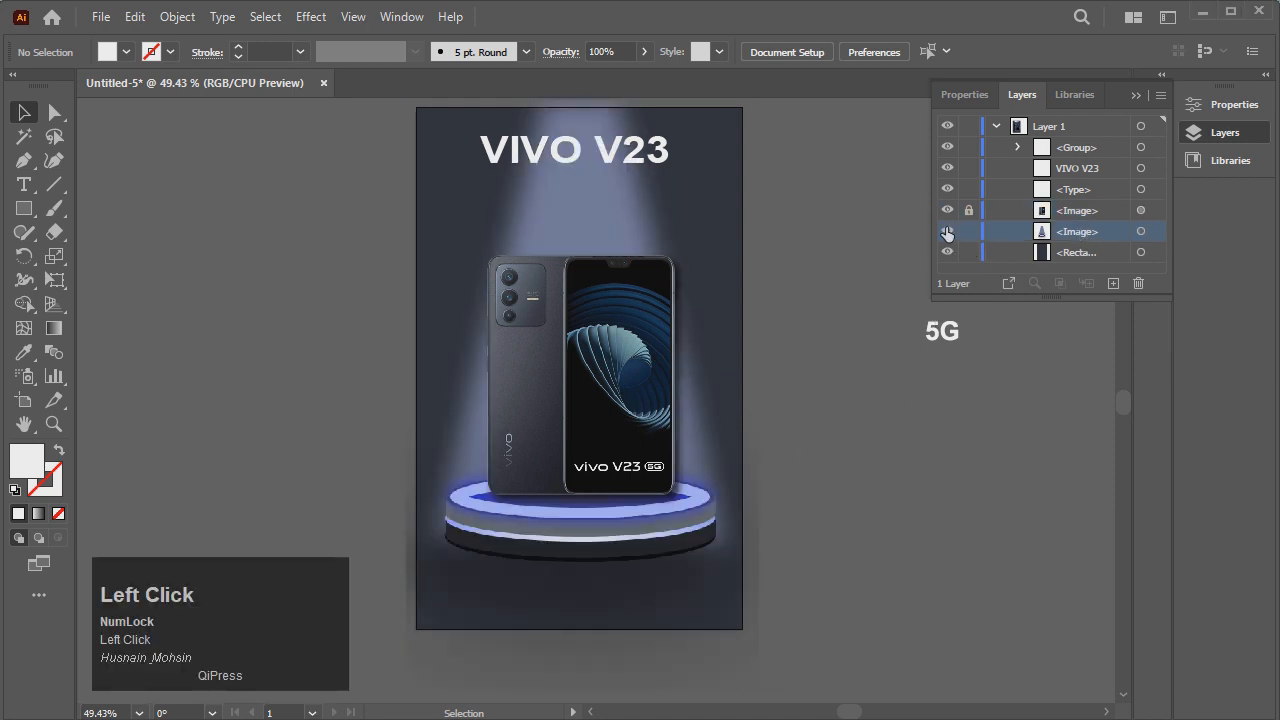
click(1140, 232)
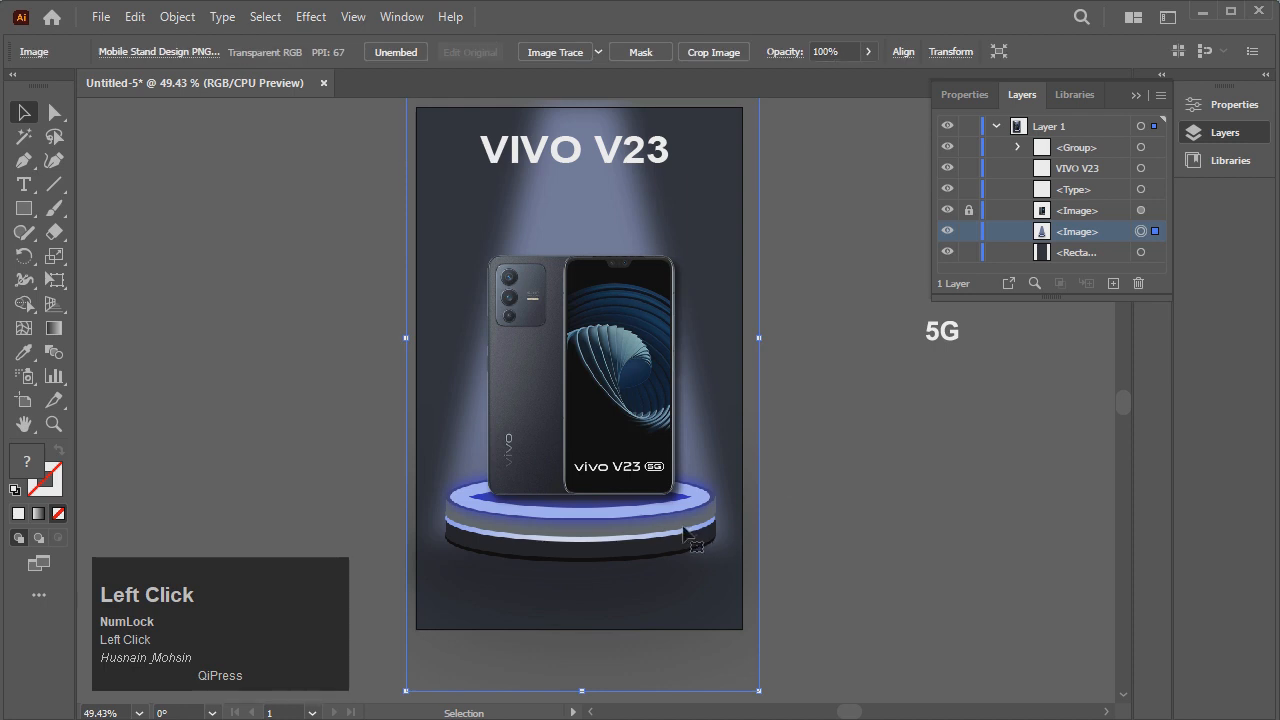
drag(683, 527, 513, 527)
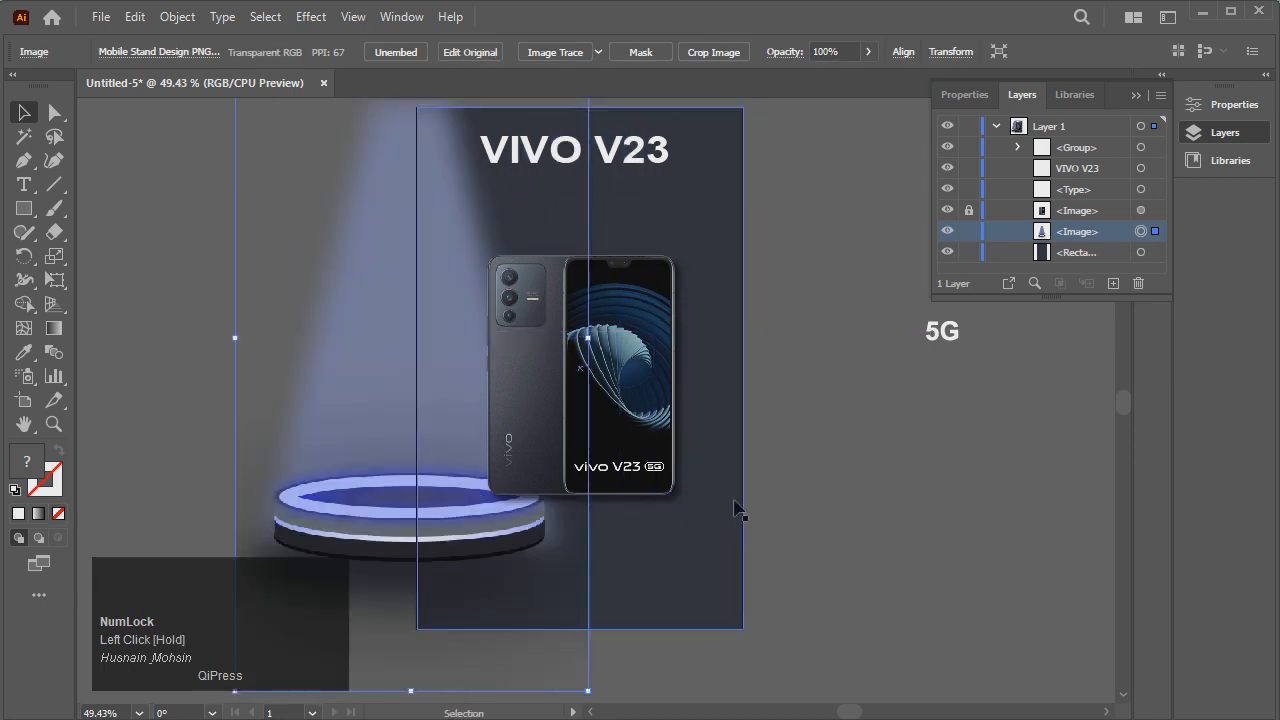
Fill the "5G" shapes with the light blue sampled from the stand's glowing ring and deselect them.
click(943, 335)
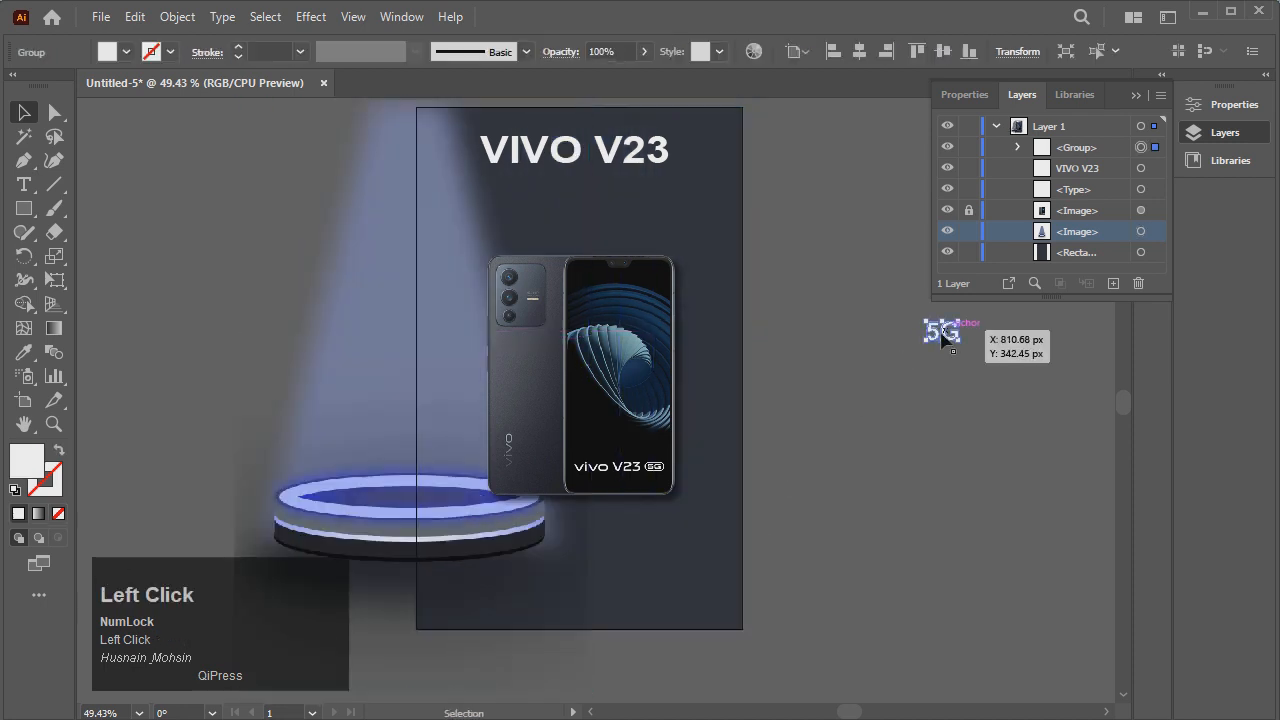
click(24, 352)
click(338, 484)
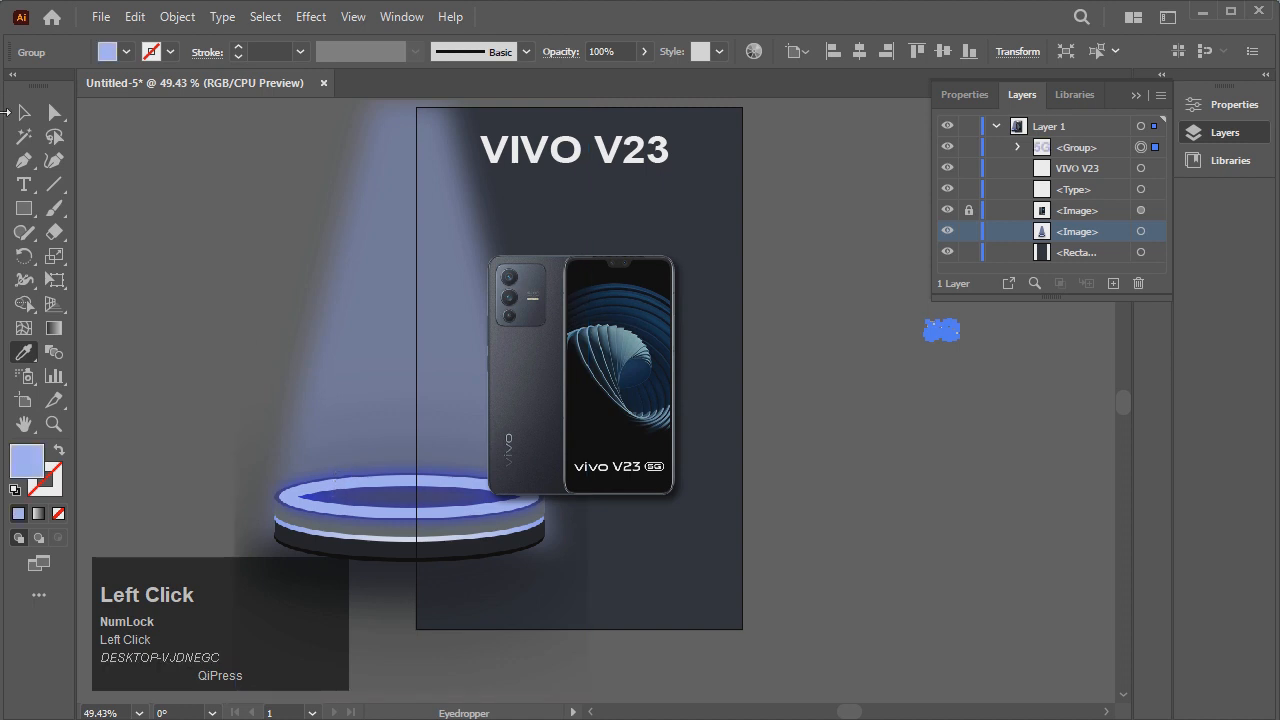
click(24, 112)
click(112, 156)
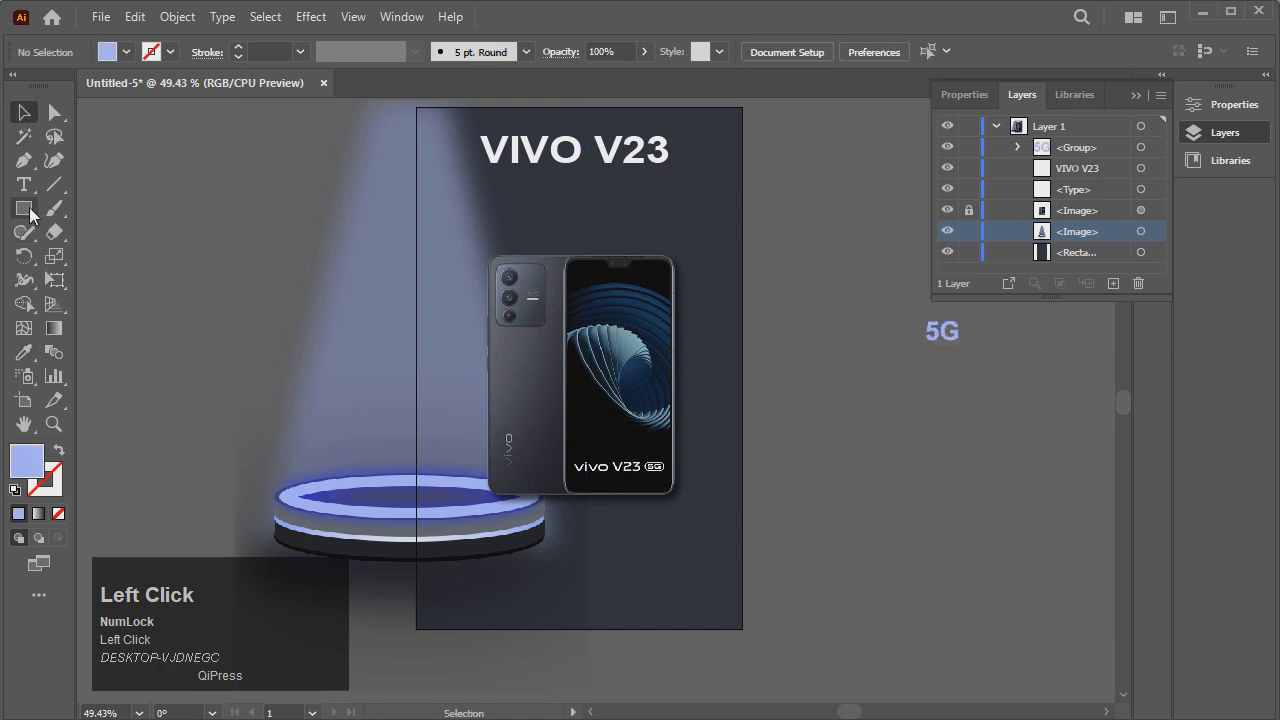
Draw a small light blue circle with the Ellipse tool on the empty canvas below "5G" and deselect it.
right_click(24, 208)
click(96, 258)
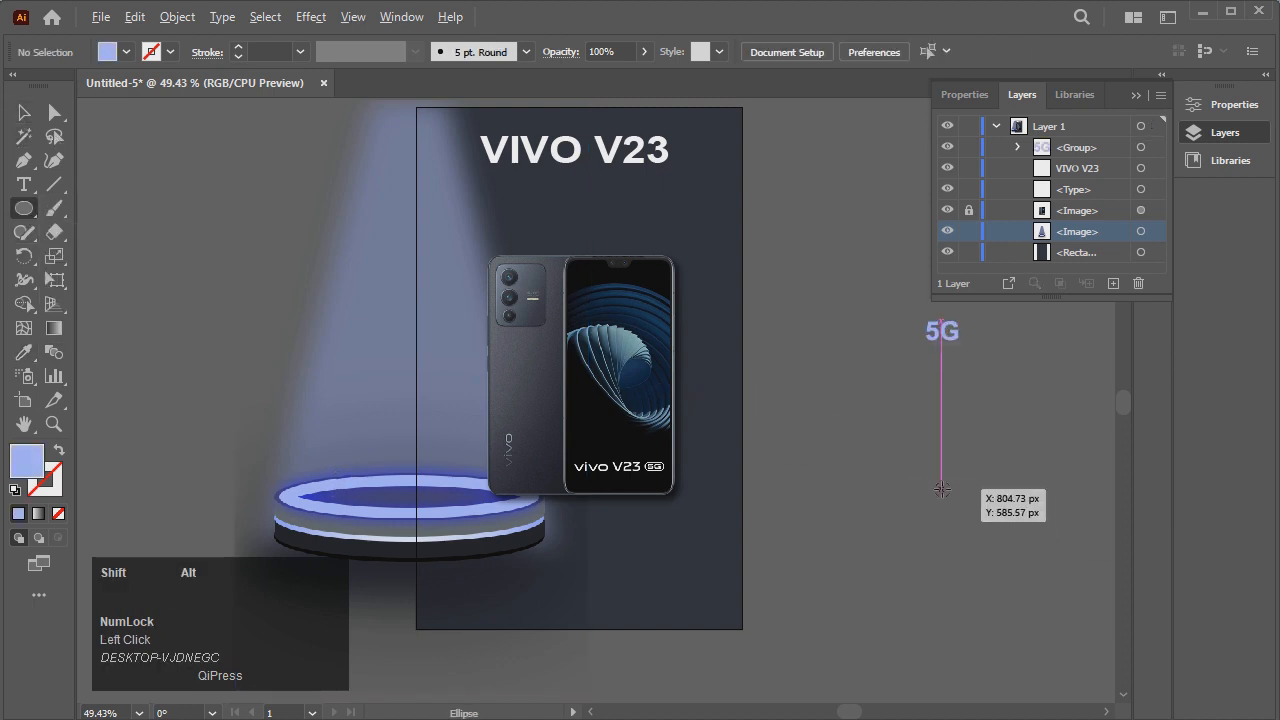
drag(940, 490, 958, 507)
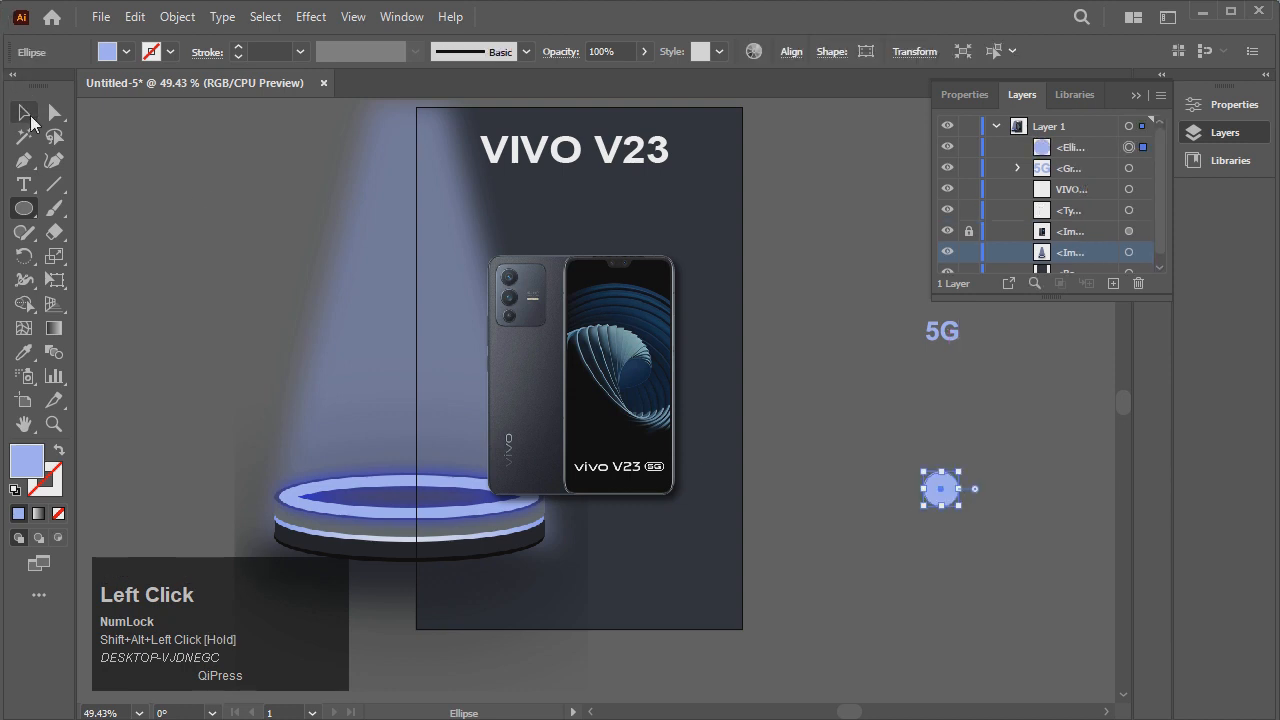
click(27, 114)
click(913, 553)
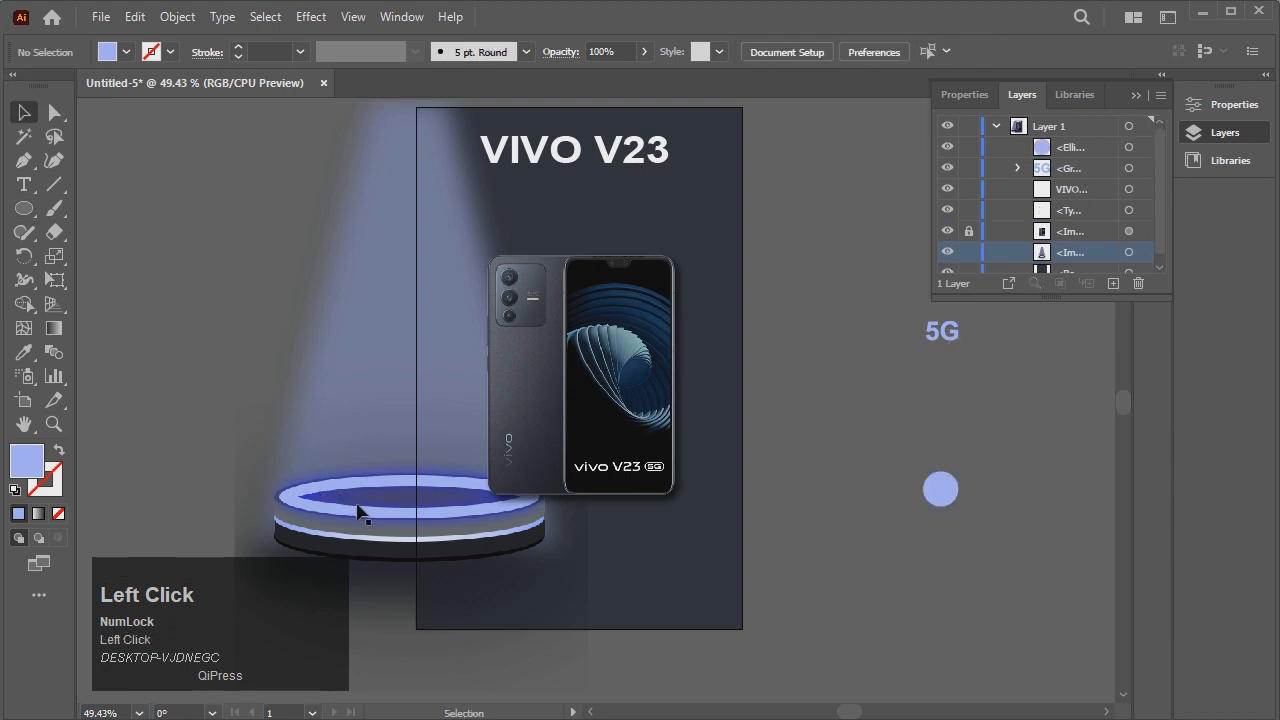
Move the stand image back beneath the phone, fine-tune its horizontal position in small nudges and deselect it.
drag(364, 514, 522, 518)
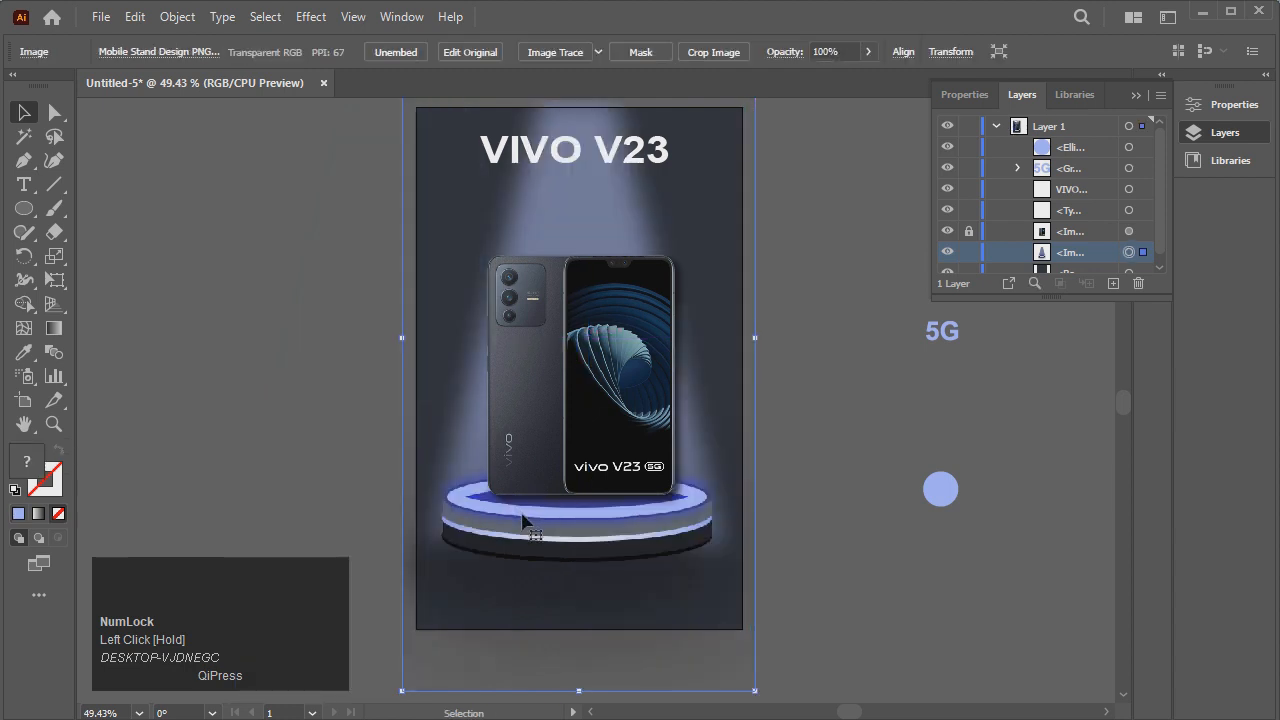
key(Right)
key(Right)
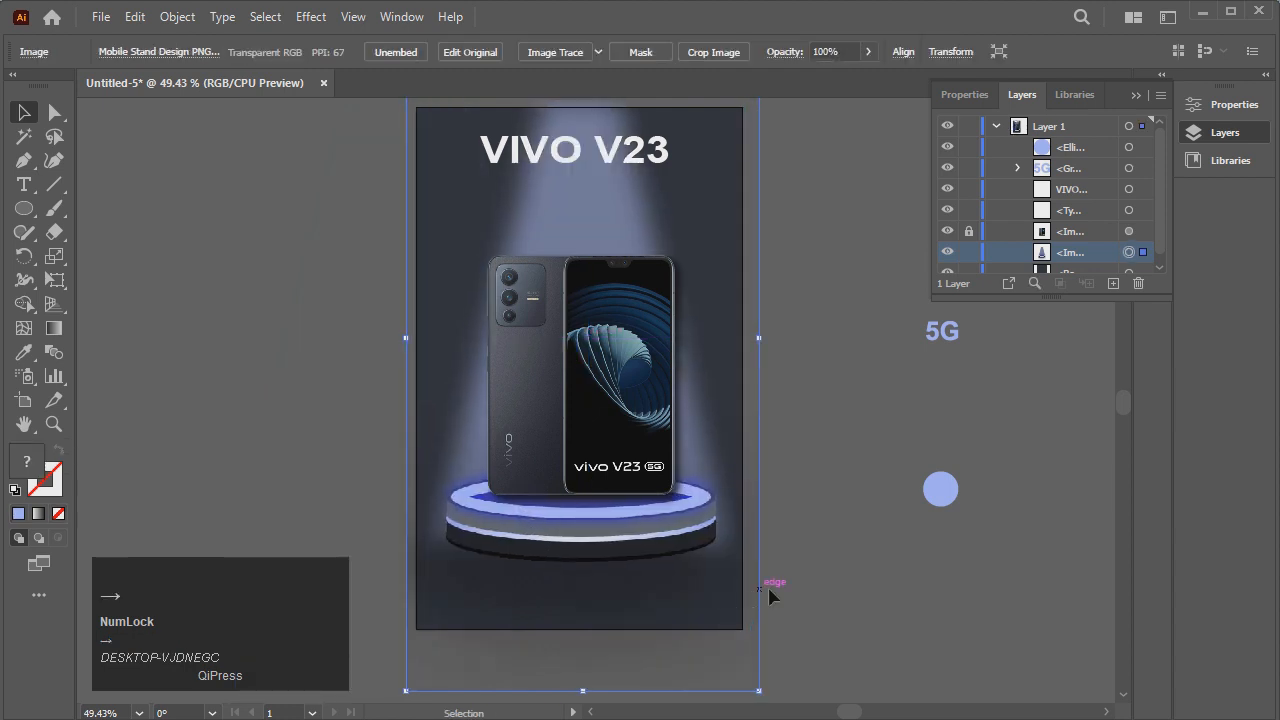
key(Right)
key(Right)
key(Left)
key(Left)
key(Left)
click(810, 588)
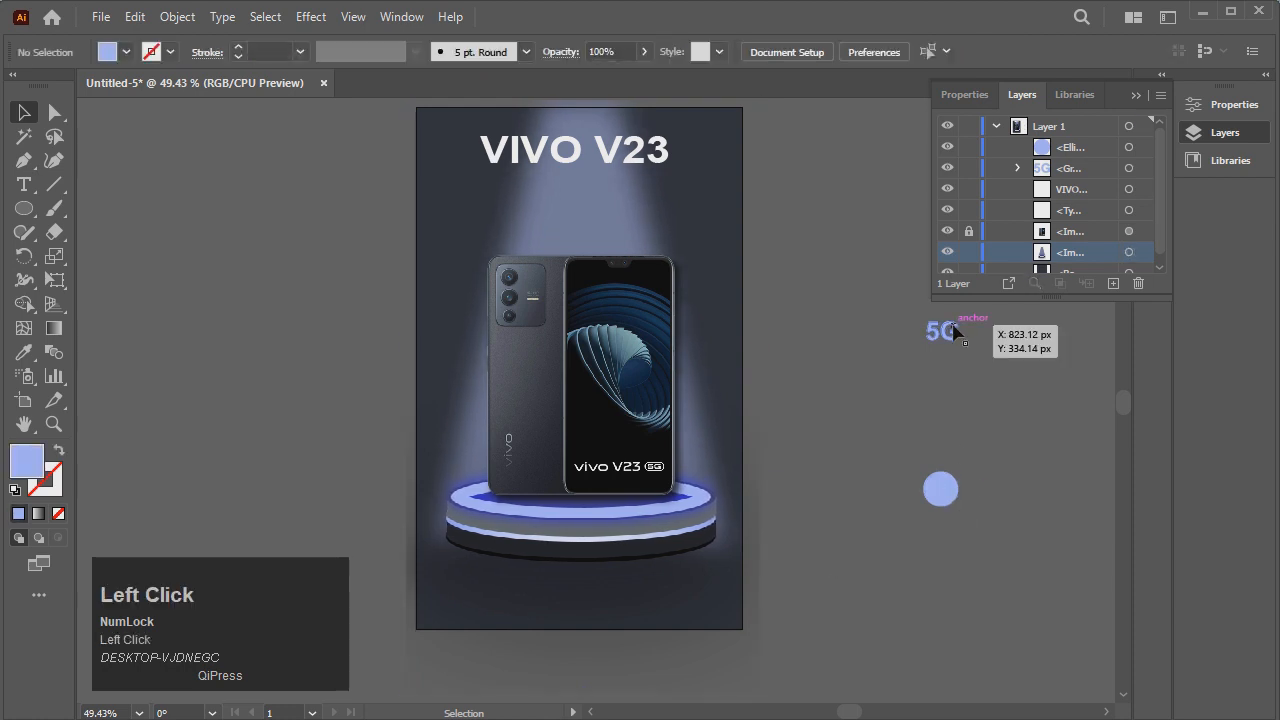
Place the "5G" shapes directly after the "VIVO V23" title, scale them down and align them with the title's baseline.
drag(932, 330, 679, 147)
click(787, 230)
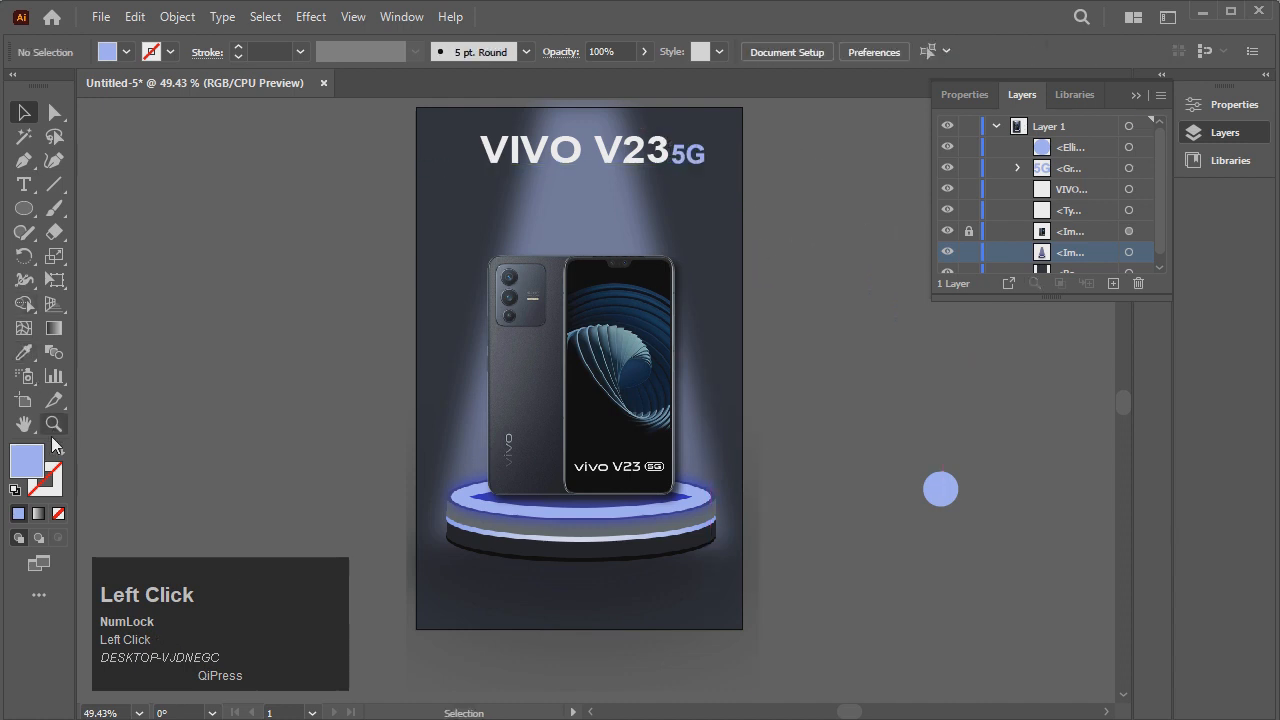
click(55, 426)
drag(680, 155, 709, 172)
click(24, 112)
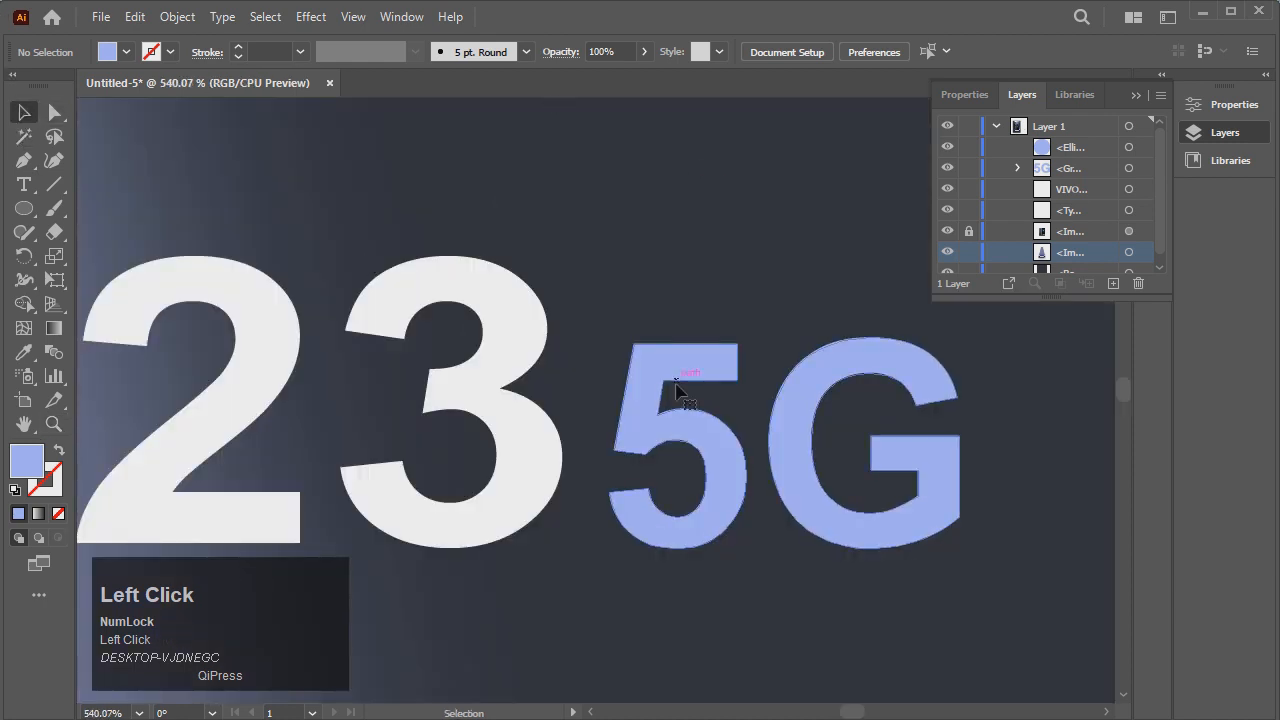
click(643, 357)
drag(609, 338, 678, 379)
drag(777, 470, 730, 493)
key(ctrl+minus)
key(ctrl+minus)
key(ctrl+minus)
key(ctrl+minus)
key(ctrl+minus)
key(ctrl+minus)
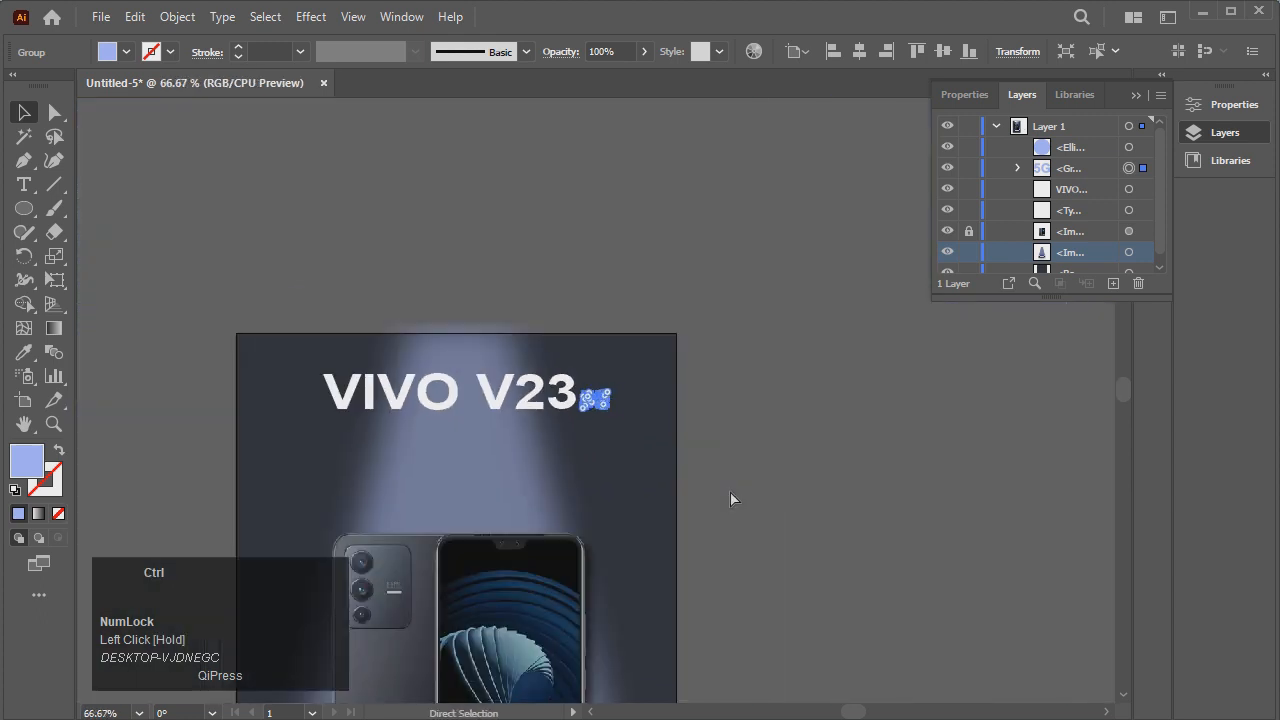
key(ctrl+minus)
click(730, 495)
Add the point text "50 MP AF PORTRAIT SELFIE" starting on the empty canvas beside the poster.
scroll(730, 493, down, 3)
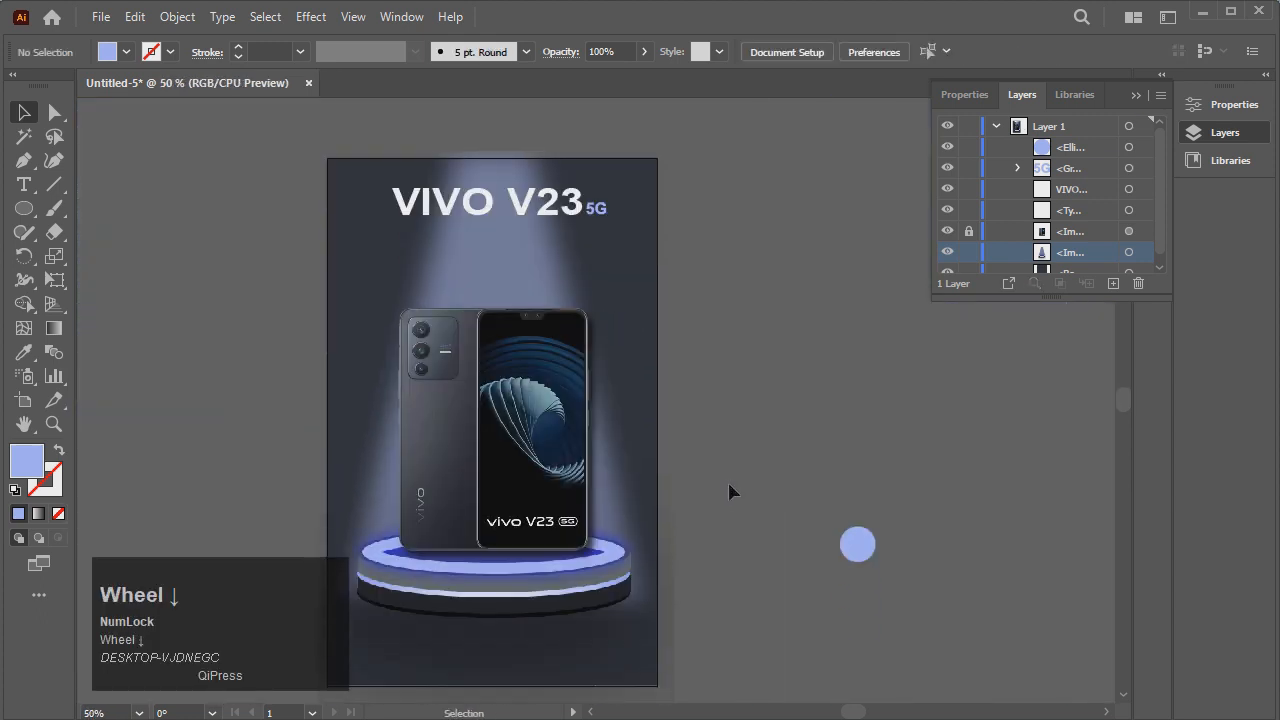
scroll(730, 492, down, 1)
click(589, 711)
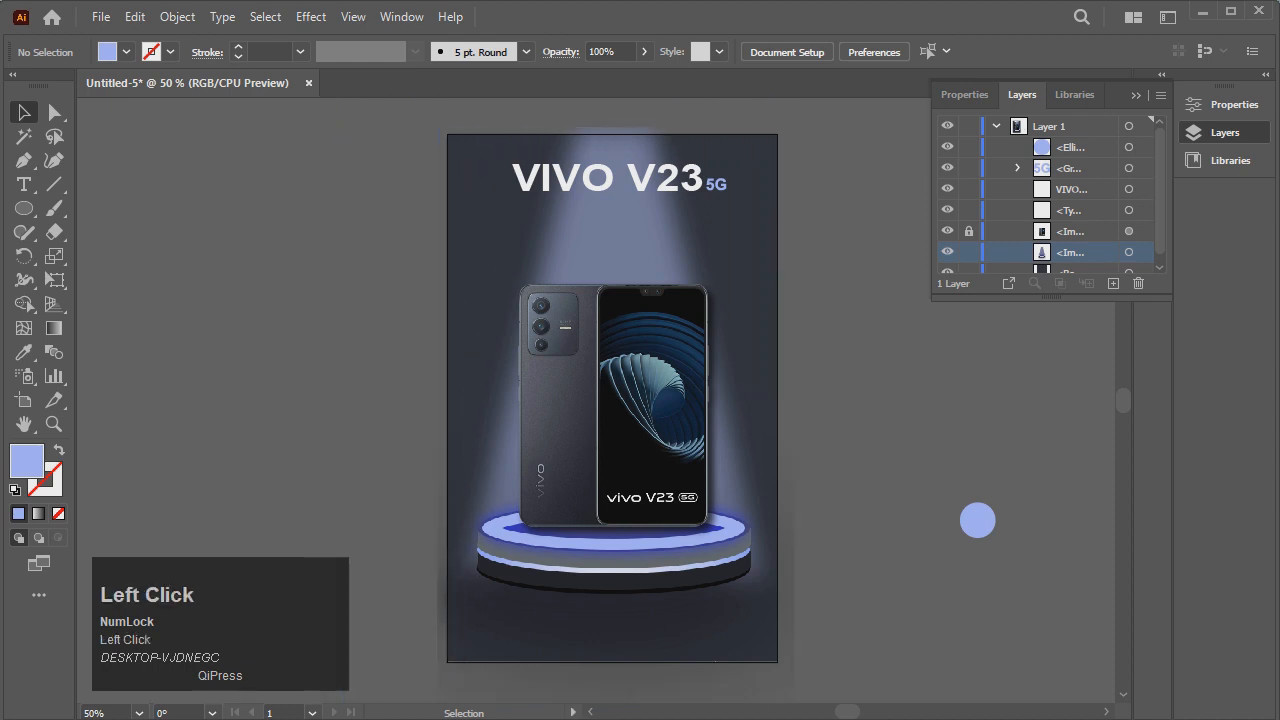
click(24, 184)
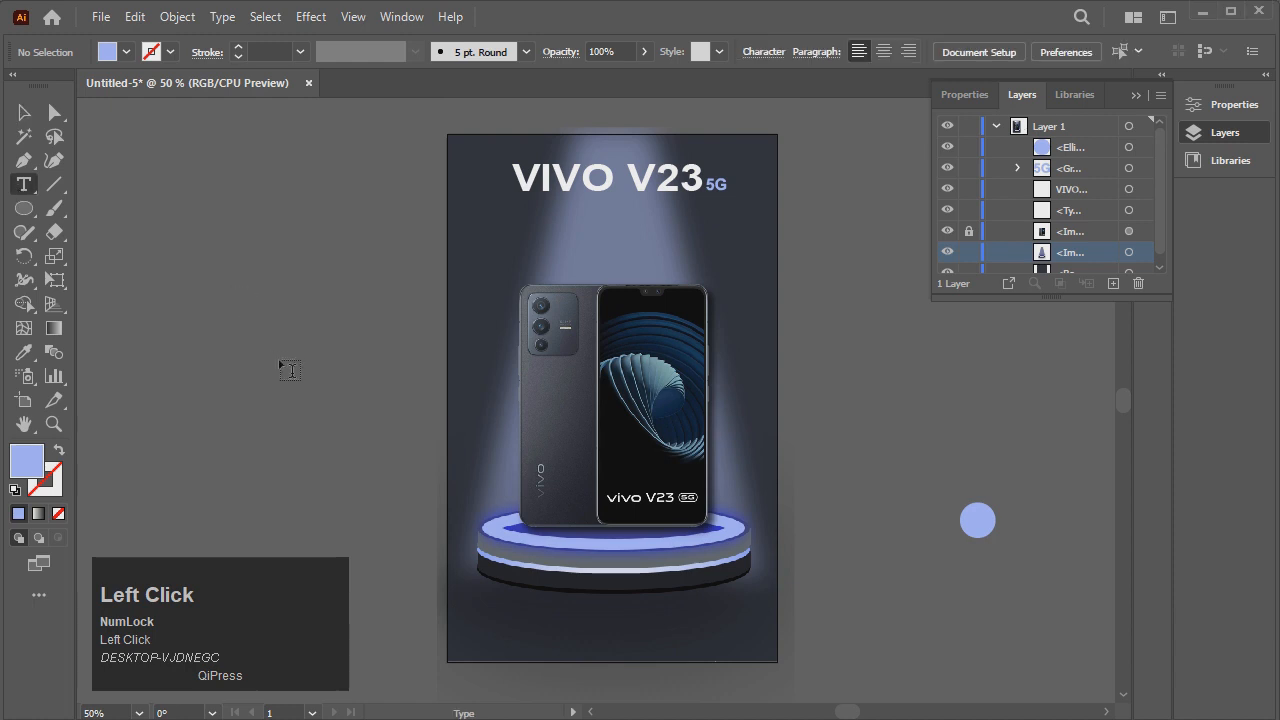
click(281, 358)
text(50 M)
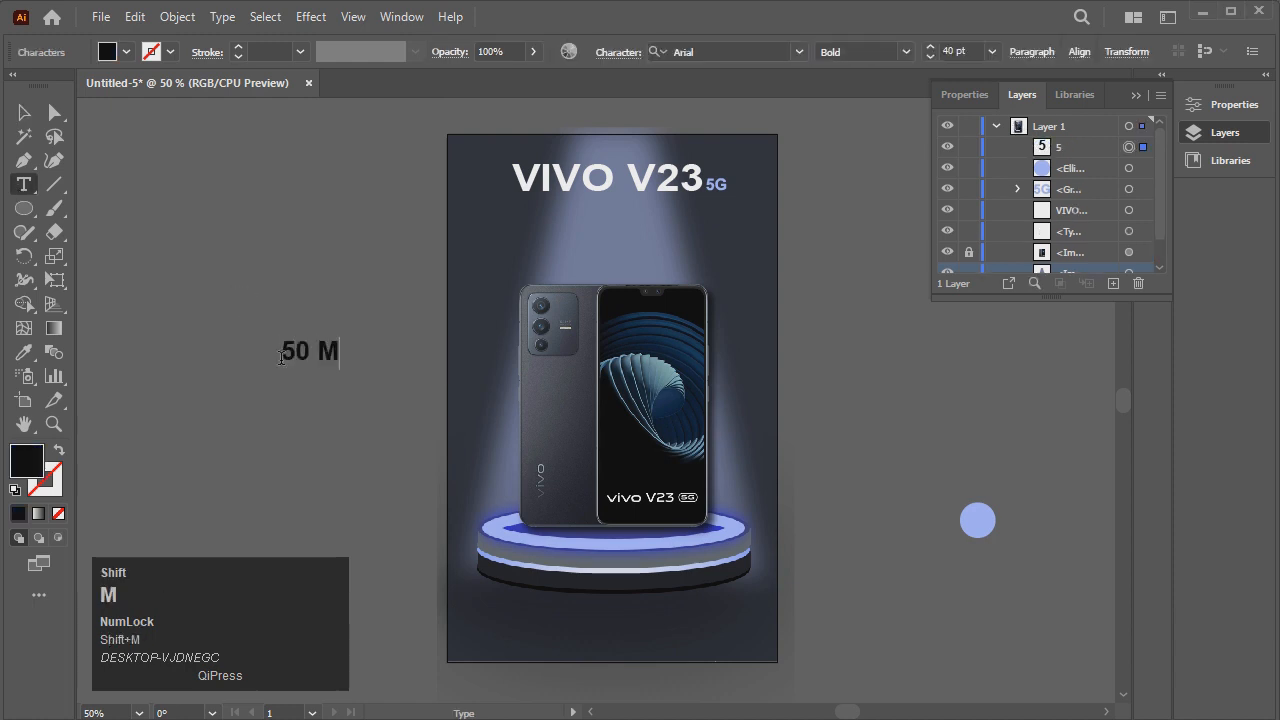
key(BackSpace)
key(BackSpace)
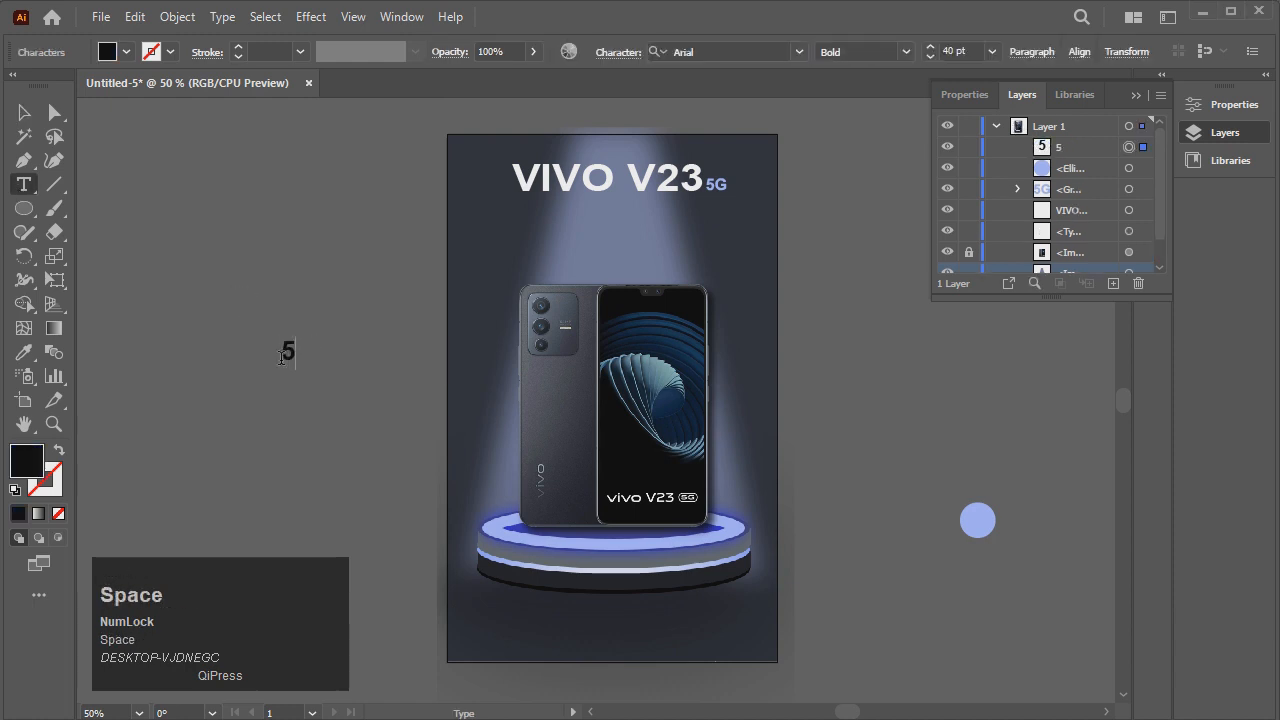
text(-)
key(BackSpace)
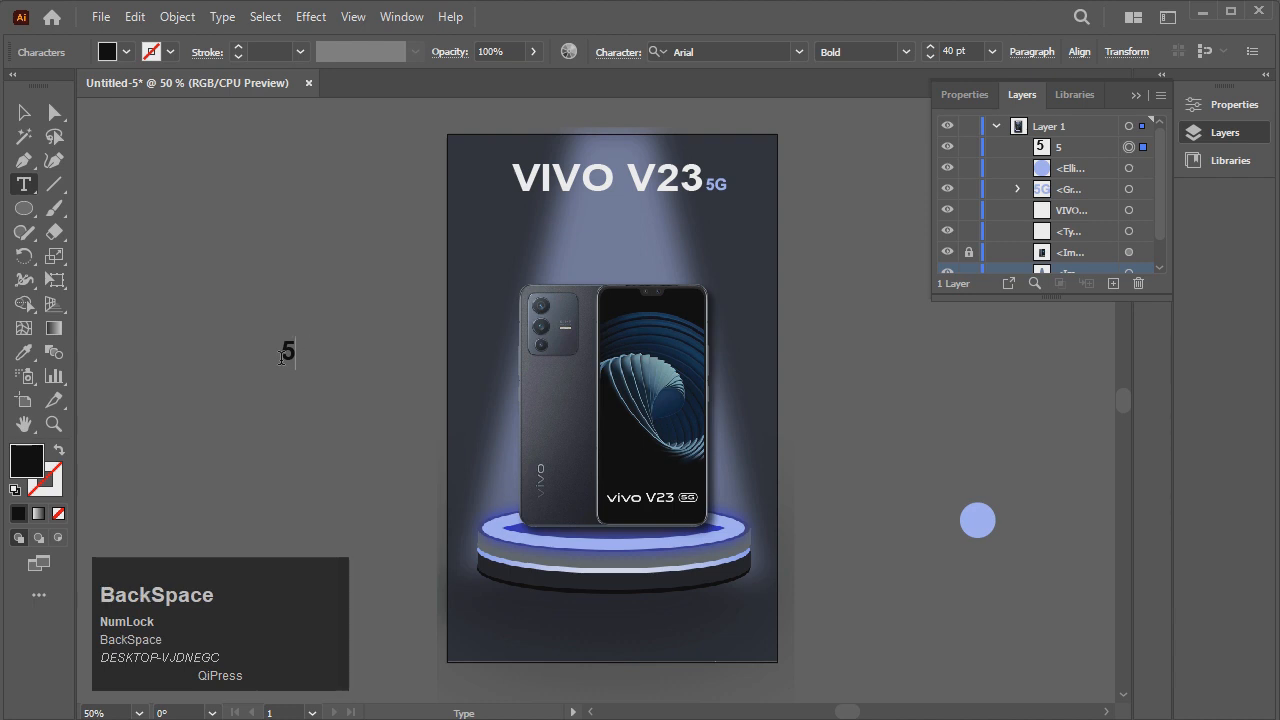
text(0 Mp)
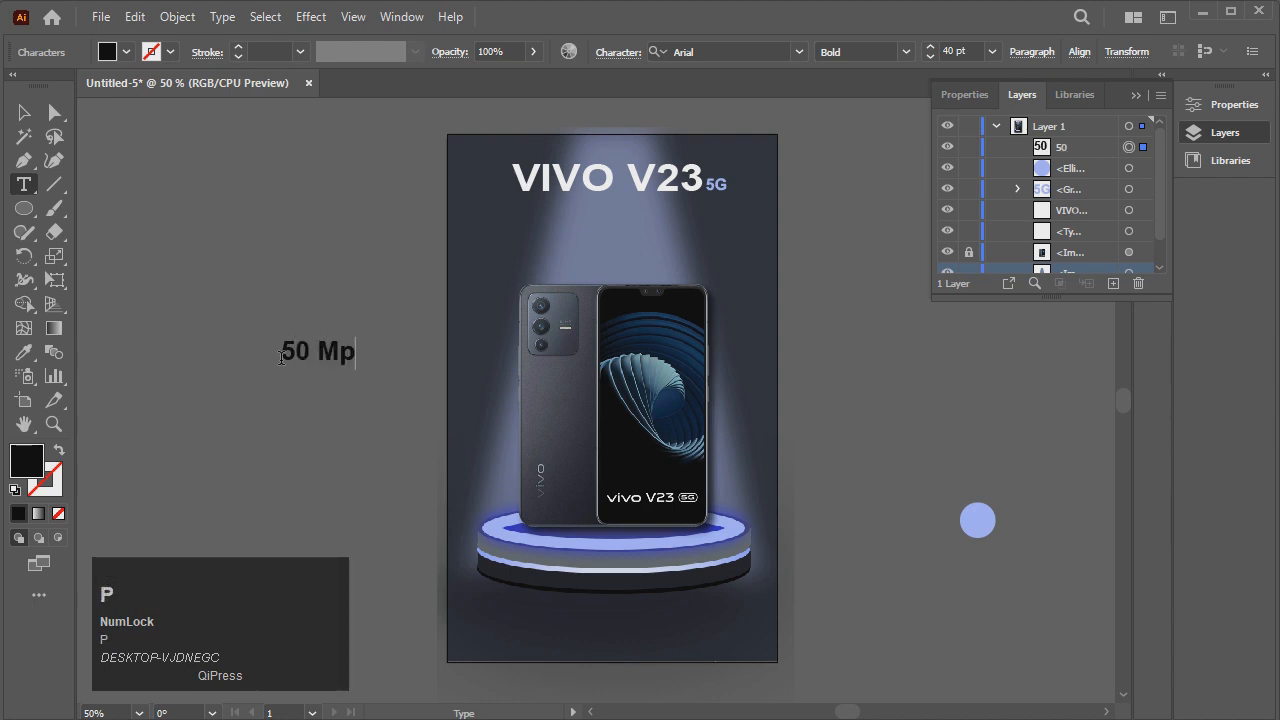
key(BackSpace)
text(P )
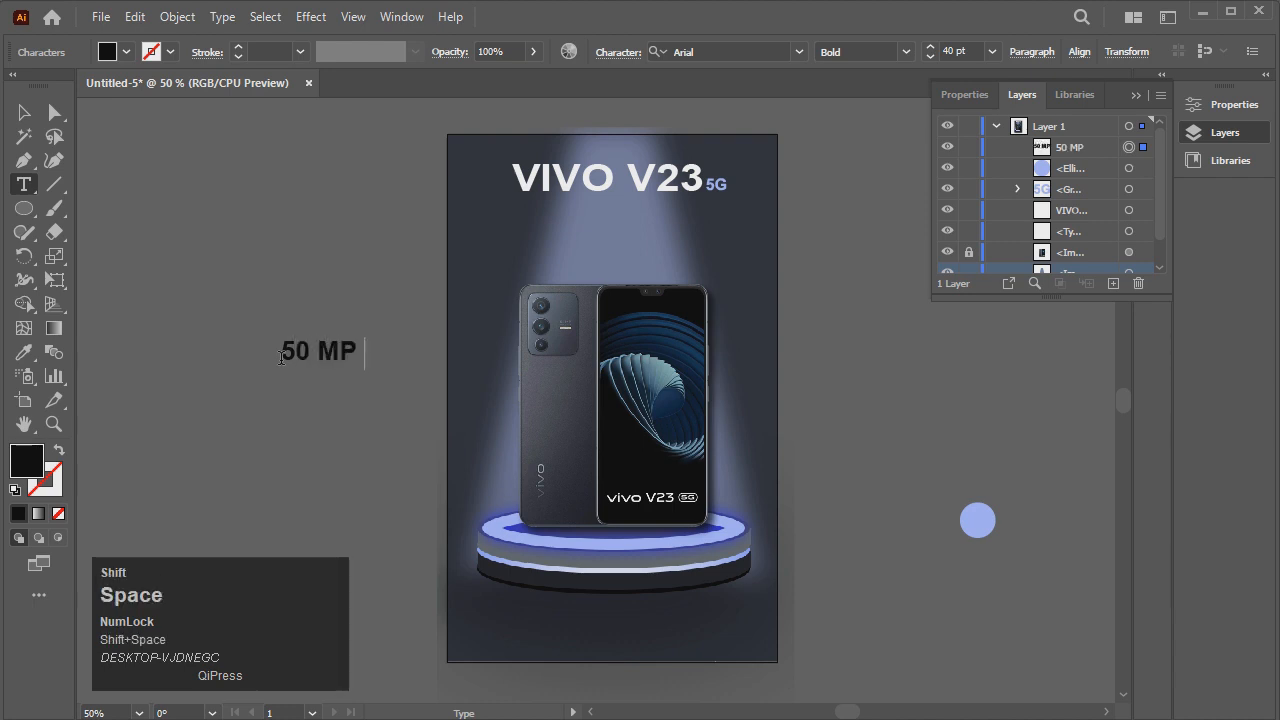
text(AF P)
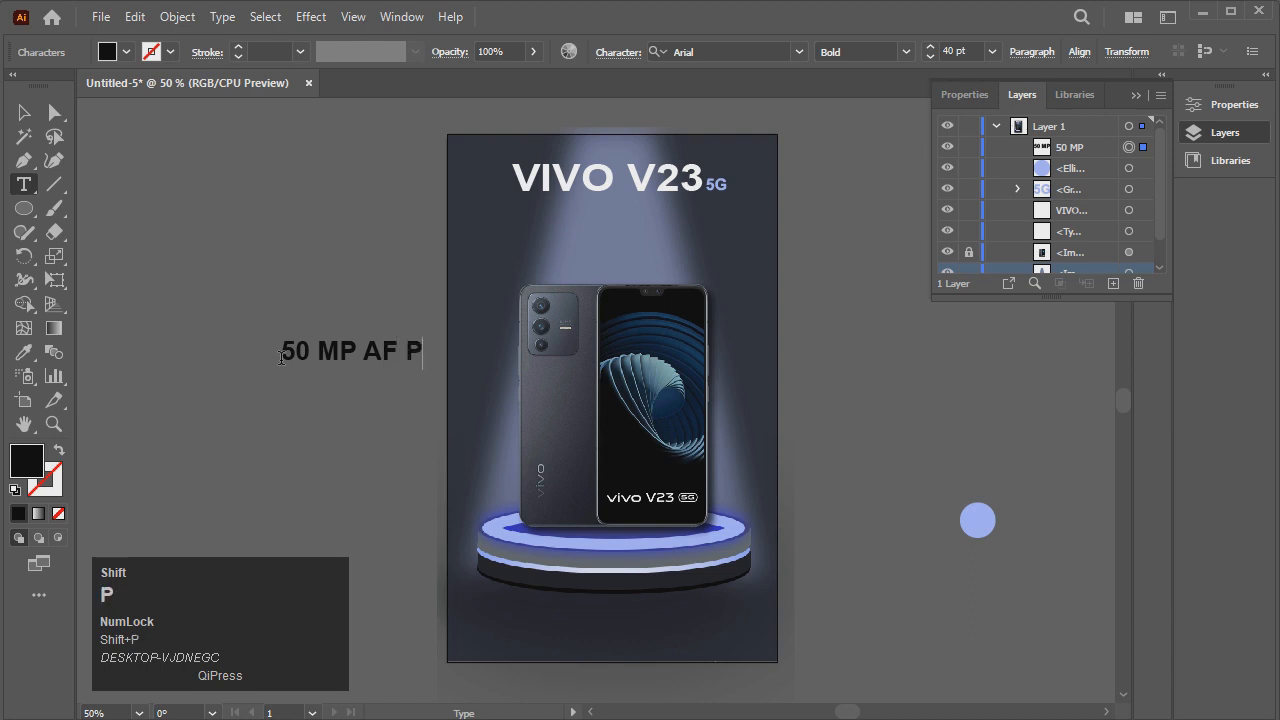
text(ORTRAIT SE)
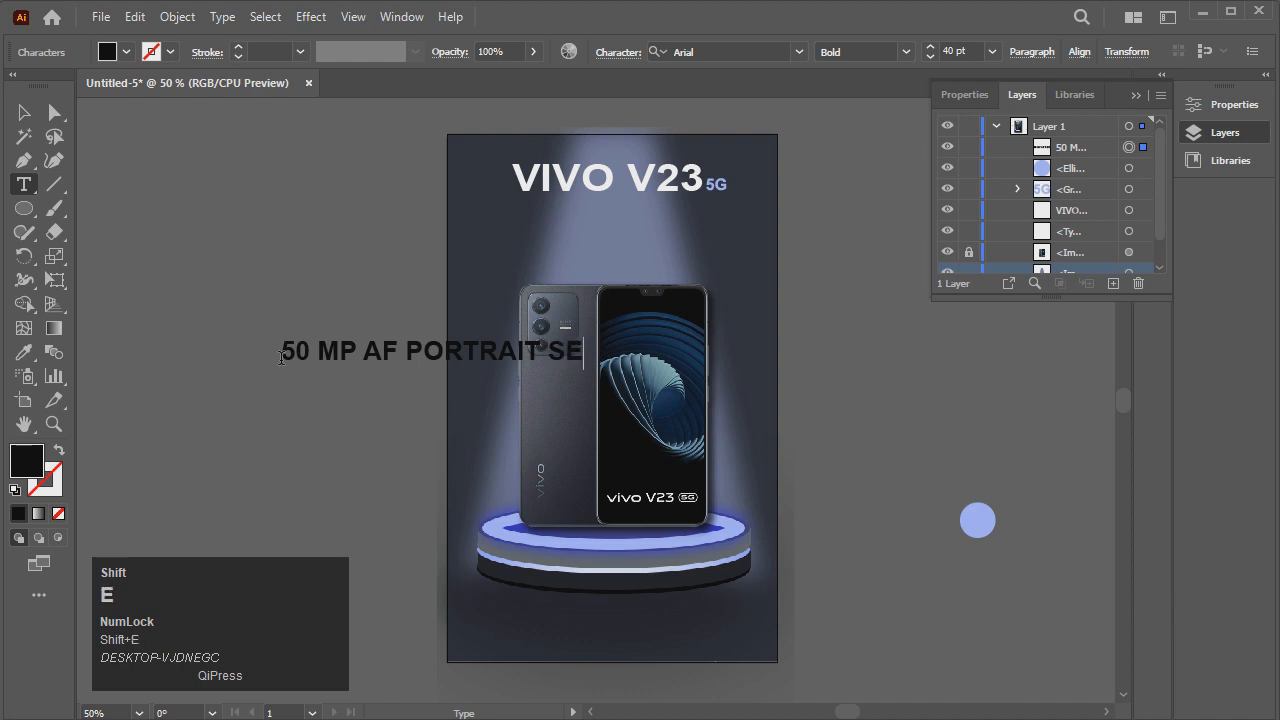
text(LFIE)
click(24, 112)
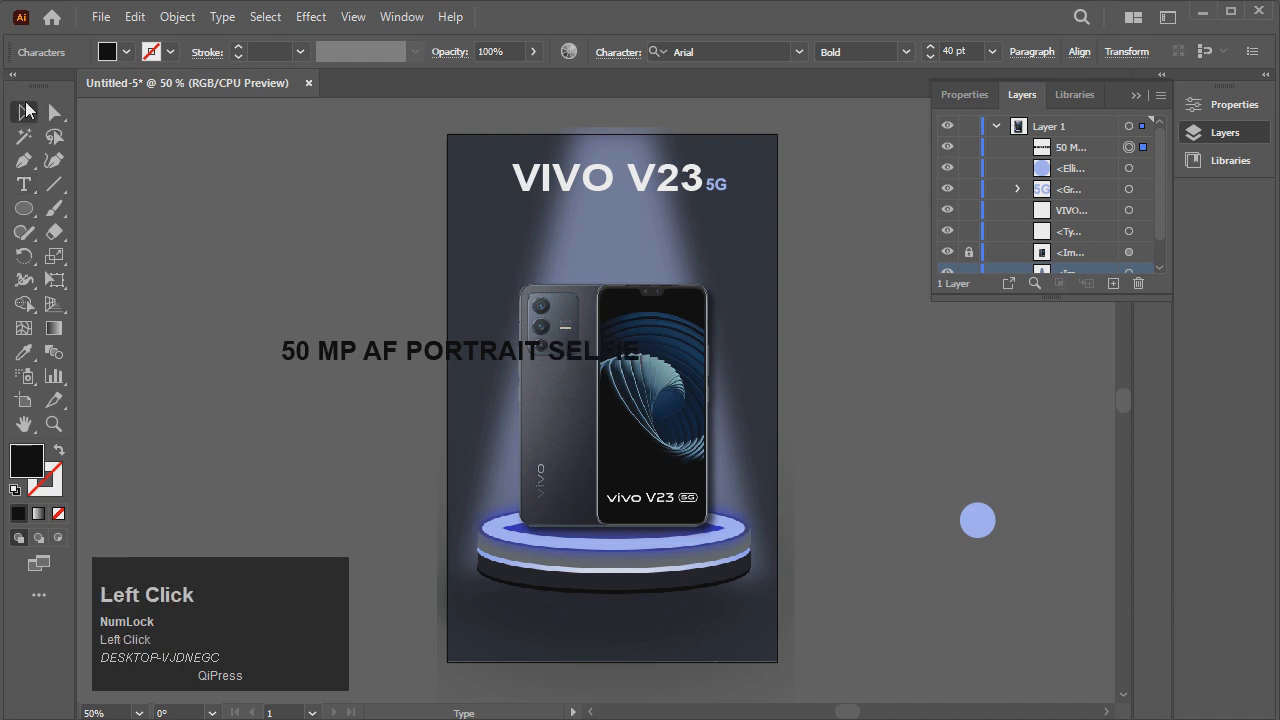
Set the "50 MP AF PORTRAIT SELFIE" text in Microsoft PhagsPa Regular and fill it with white.
click(616, 52)
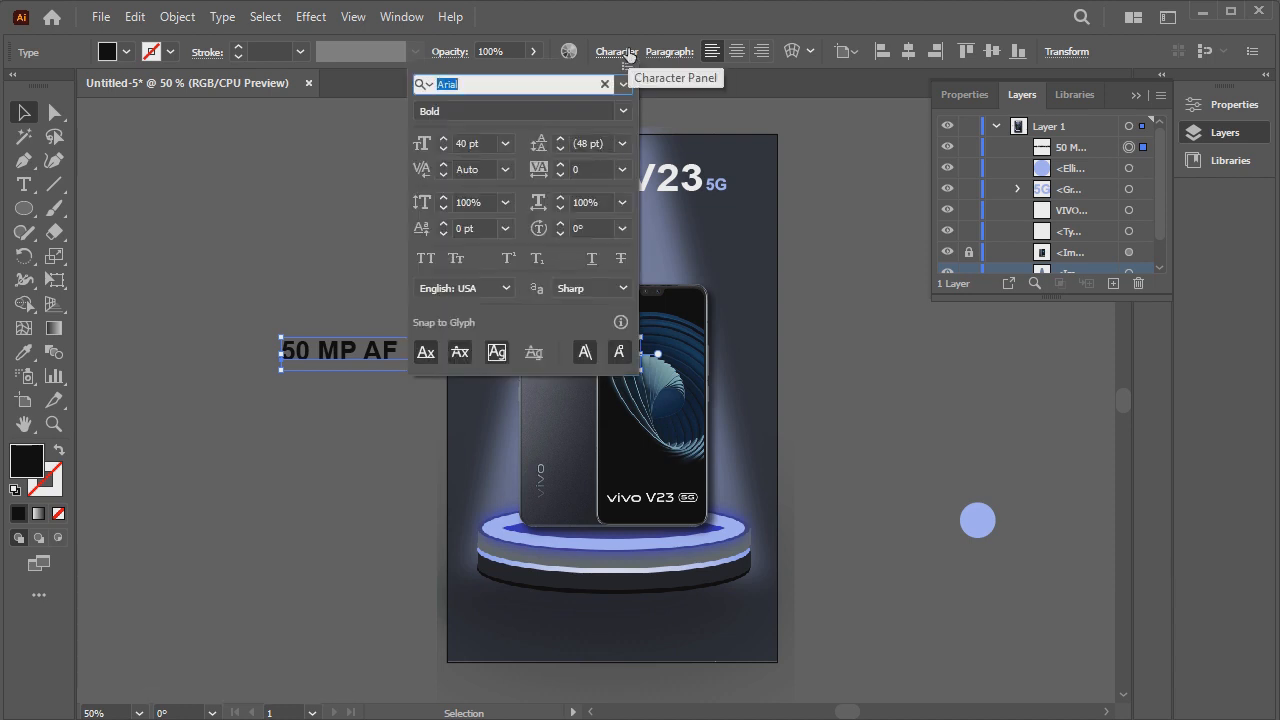
text(pa)
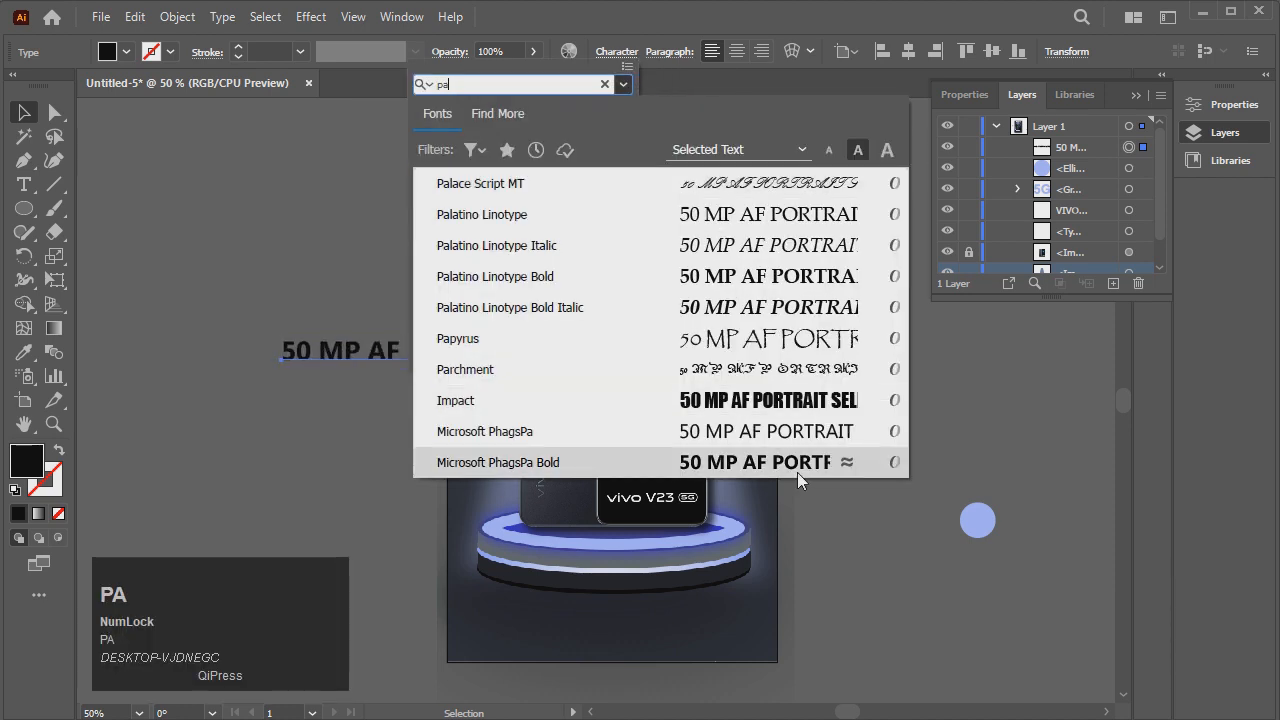
click(797, 440)
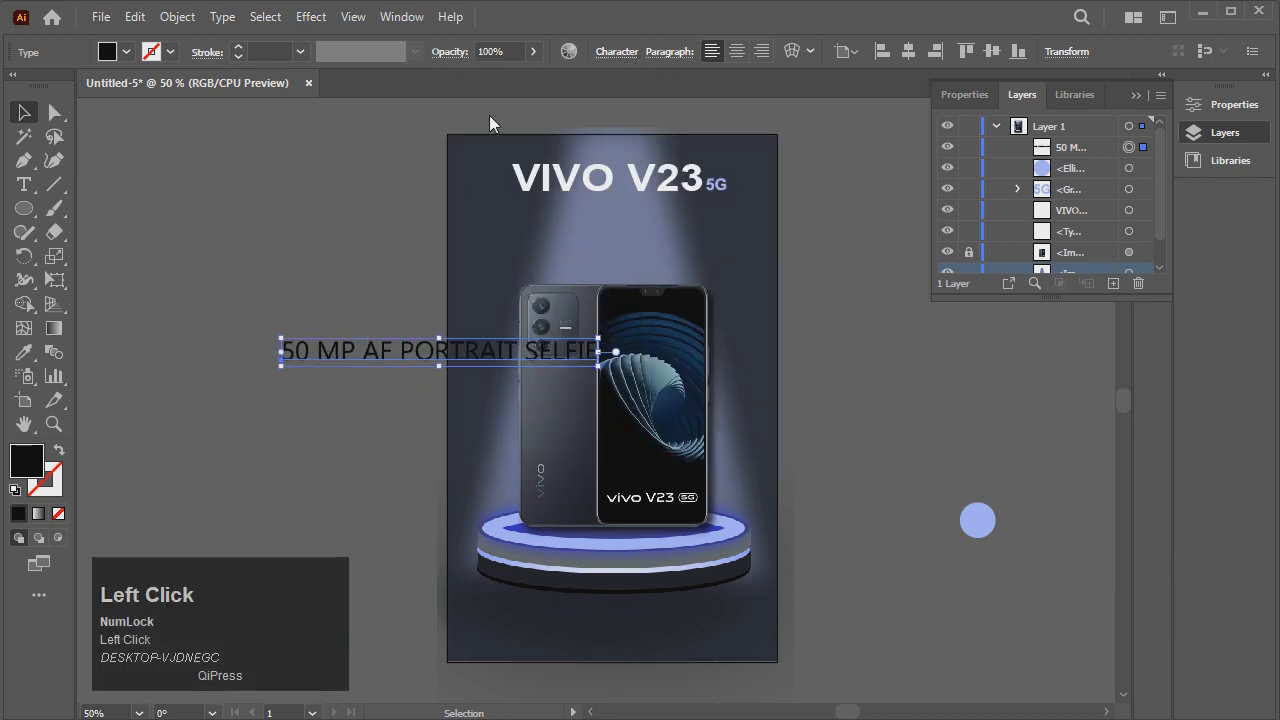
click(118, 52)
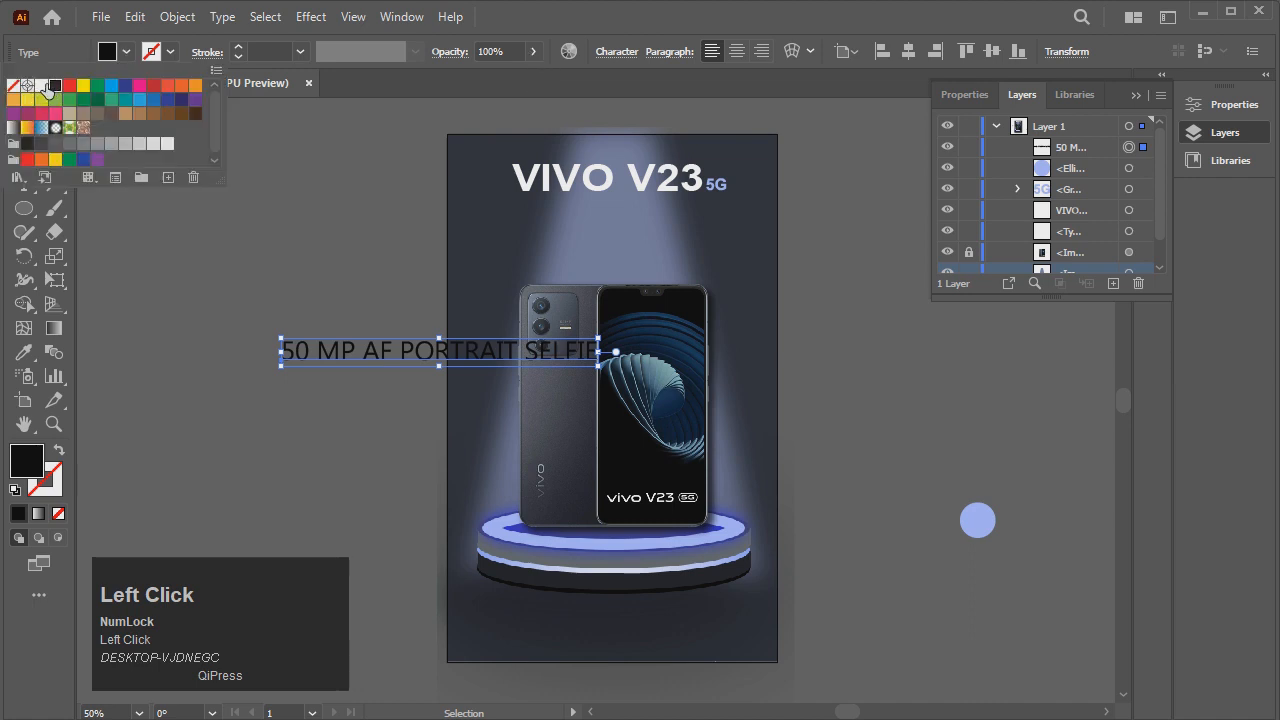
click(43, 86)
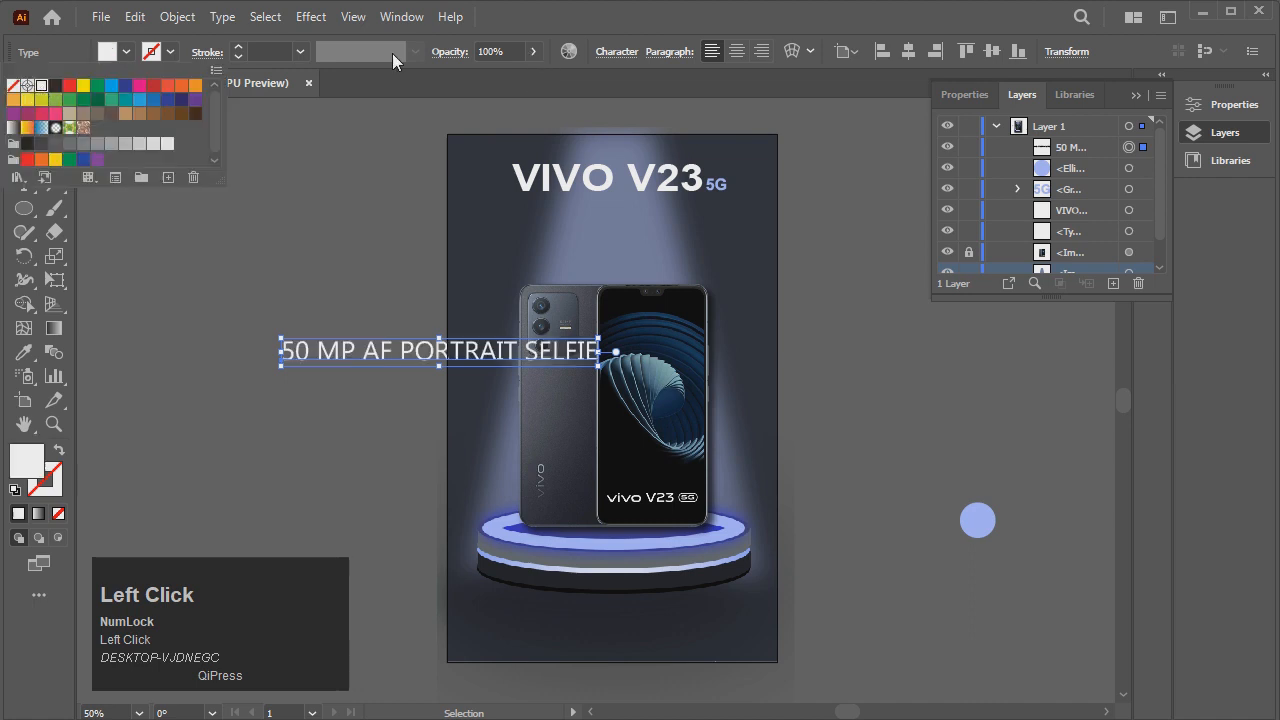
Widen the letter spacing of the "50 MP AF PORTRAIT SELFIE" text to a tracking of 39.
click(620, 52)
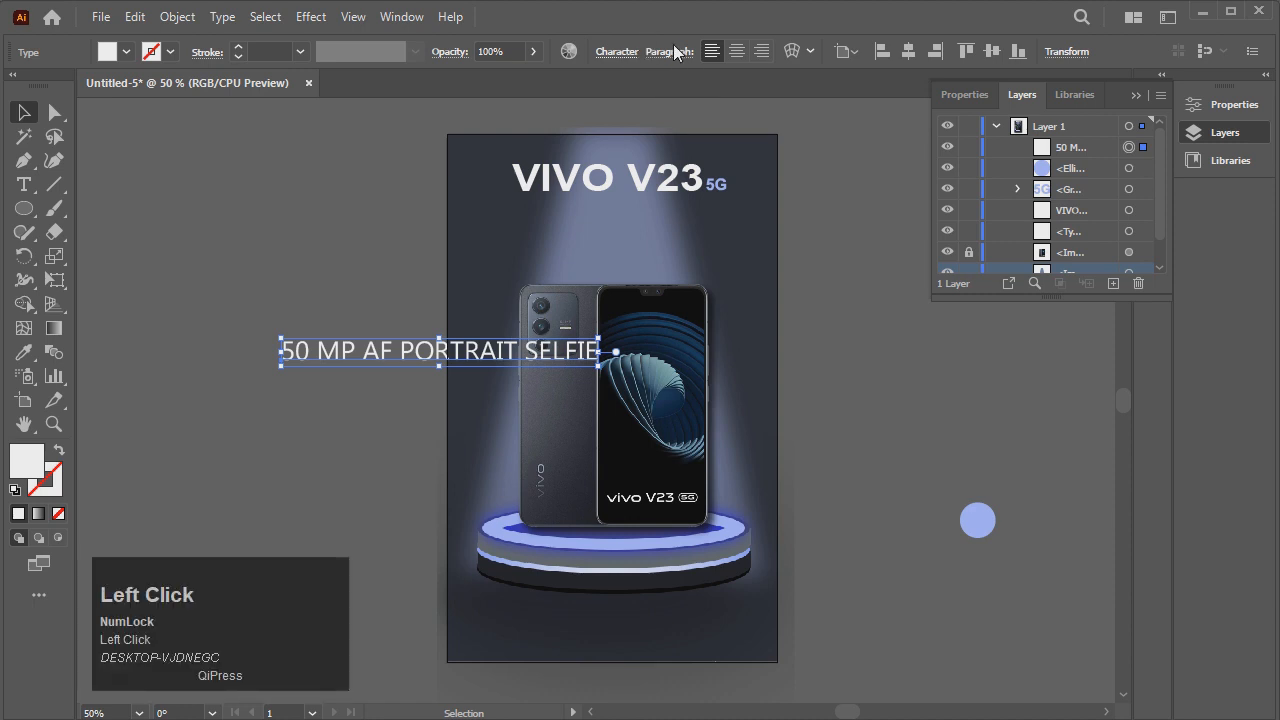
click(630, 52)
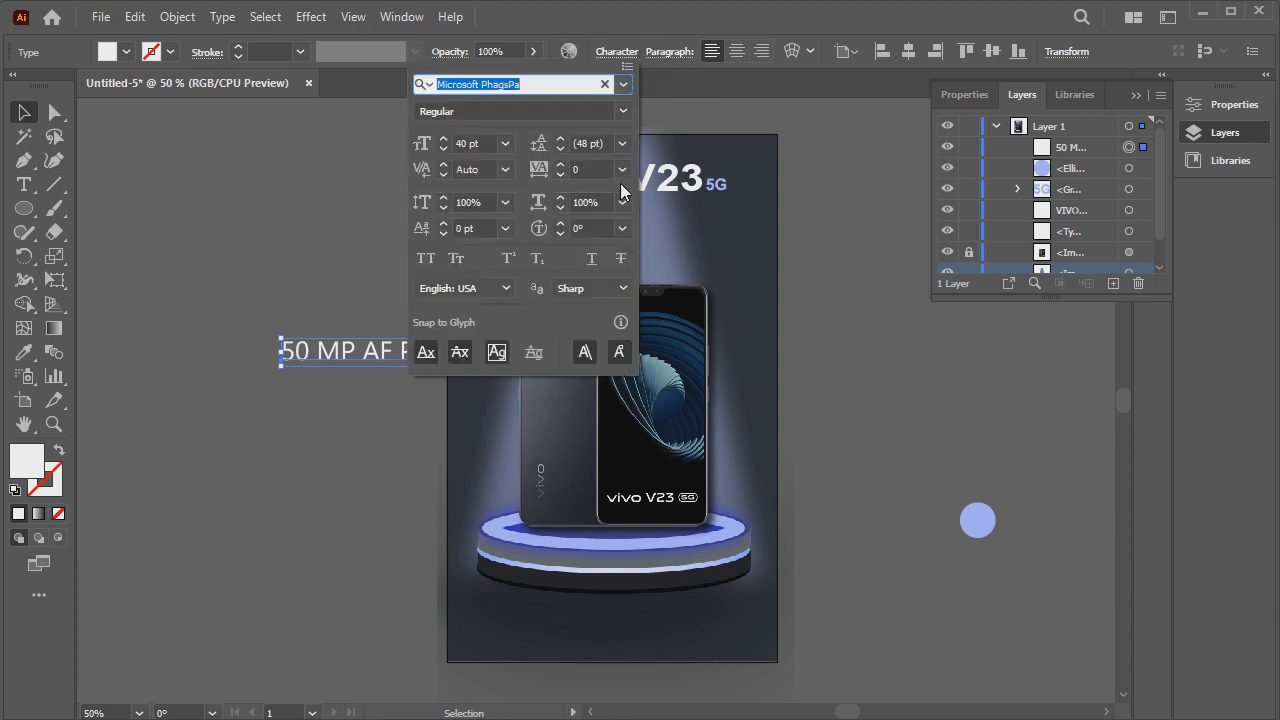
click(575, 169)
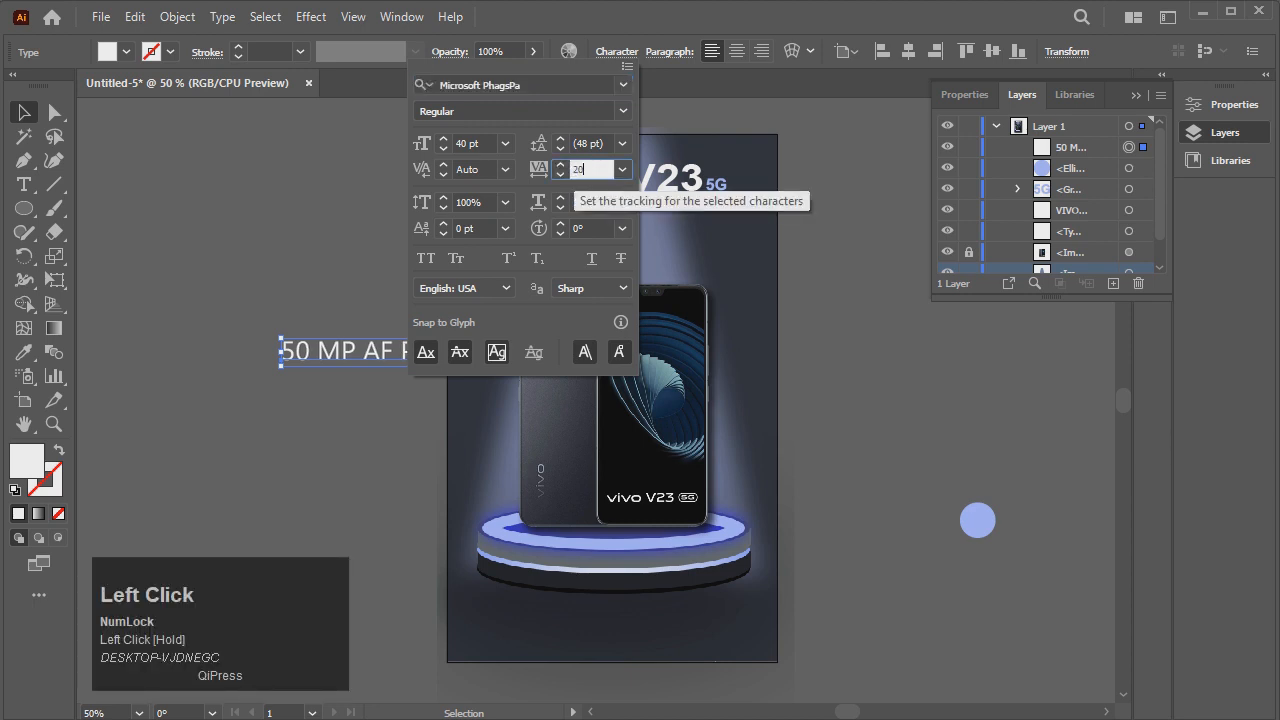
key(Return)
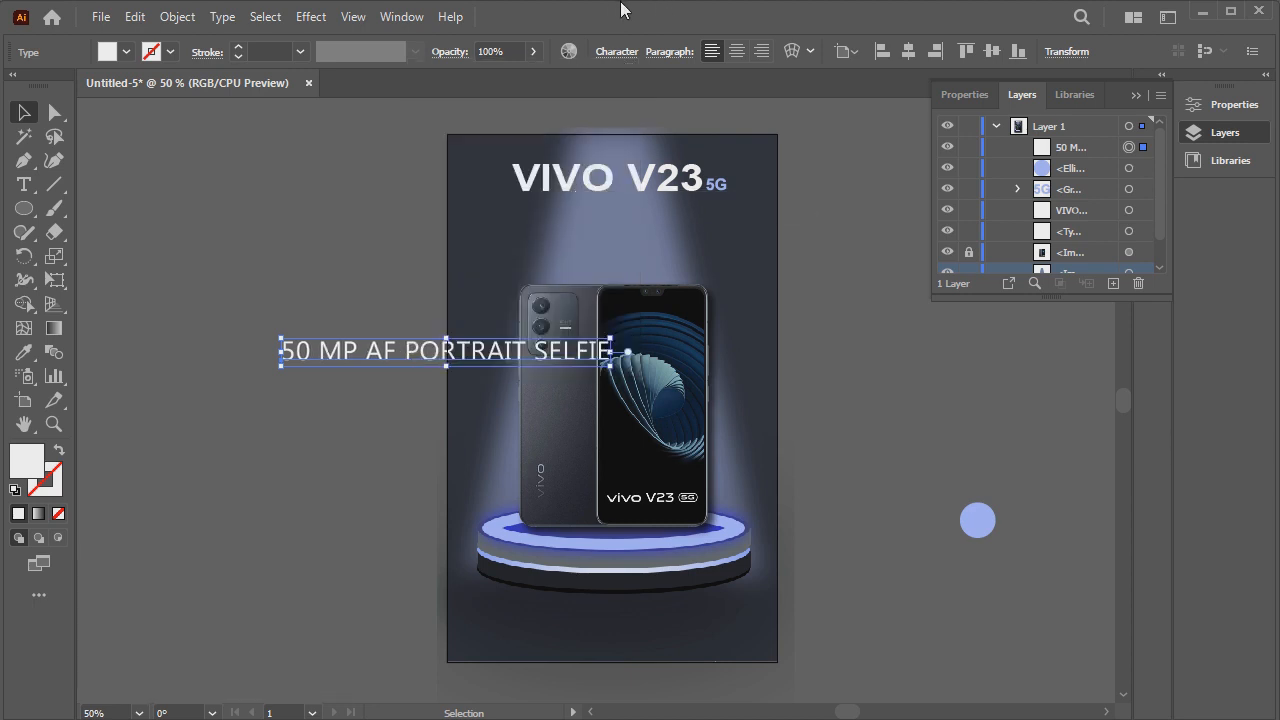
click(624, 55)
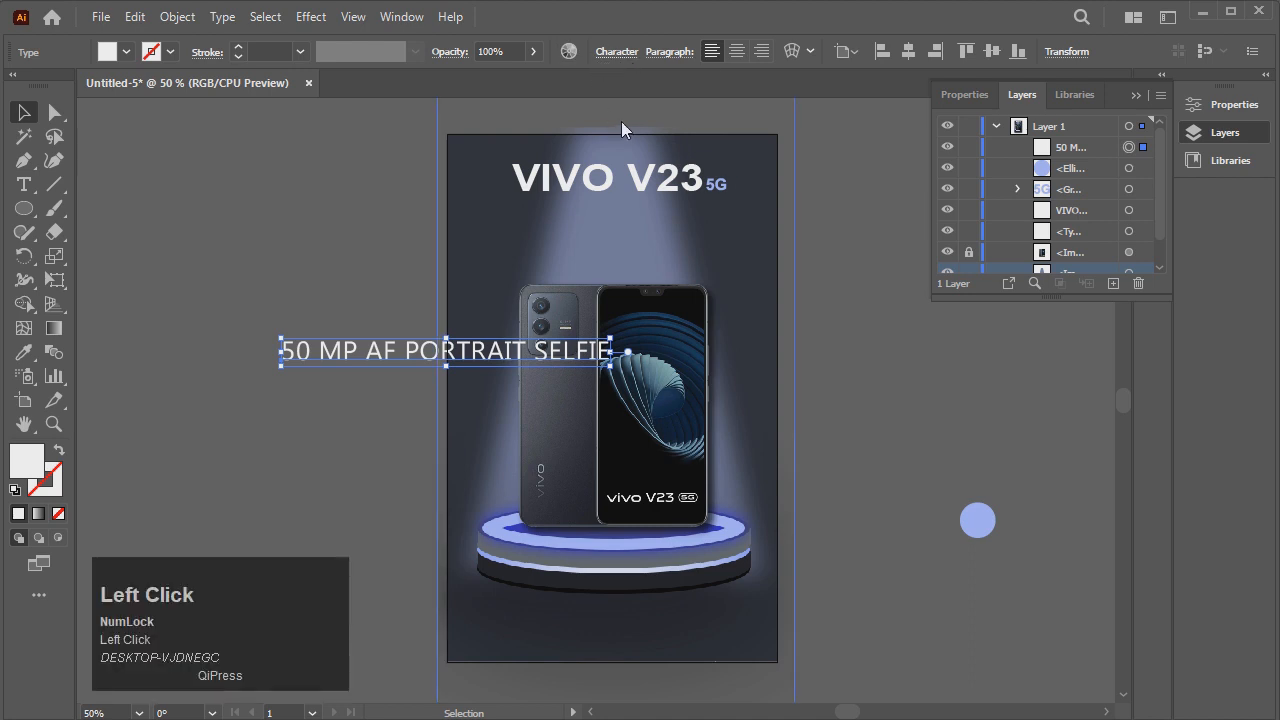
click(617, 51)
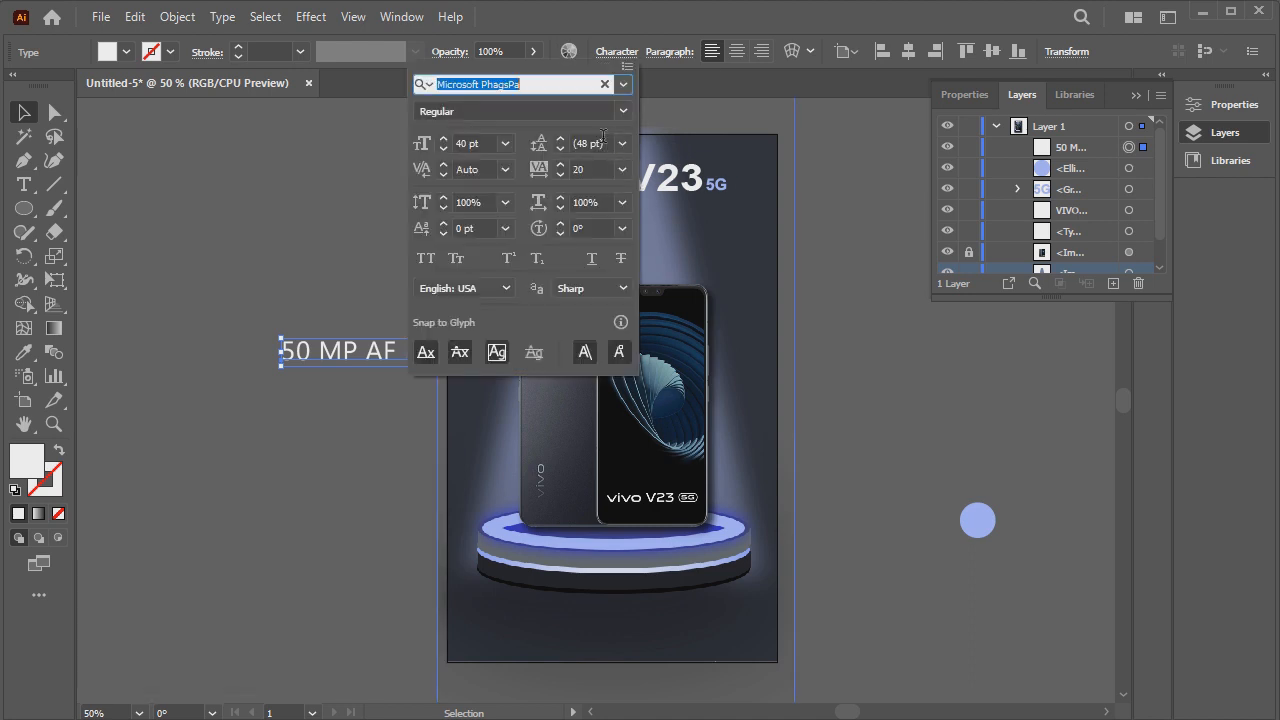
click(561, 164)
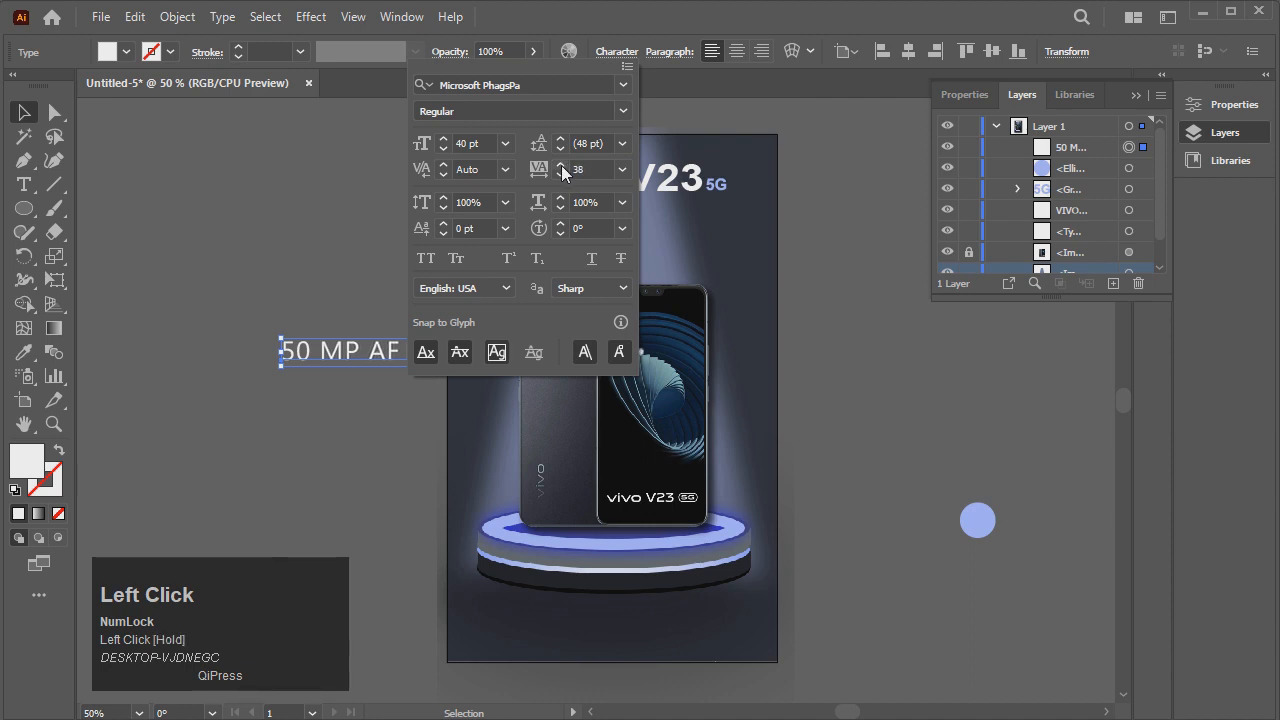
click(561, 166)
Stretch the "50 MP AF PORTRAIT SELFIE" text to a horizontal scale of 122%.
click(561, 197)
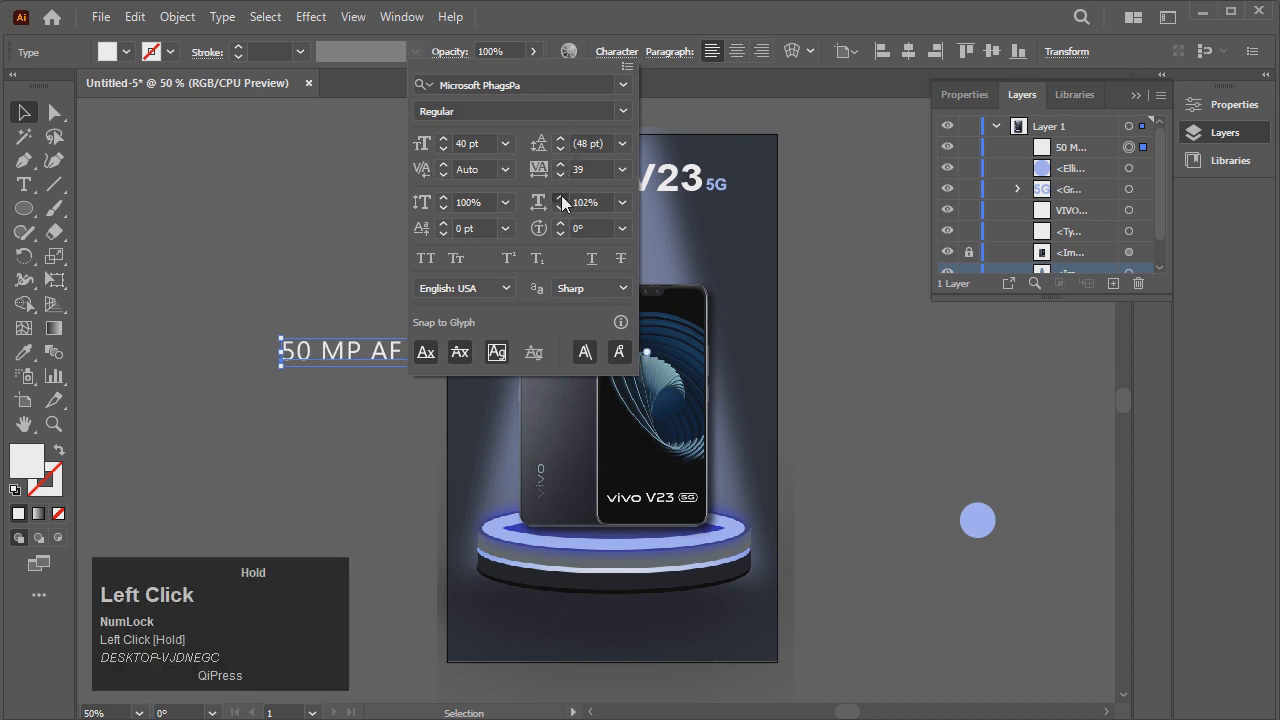
click(561, 197)
click(561, 197)
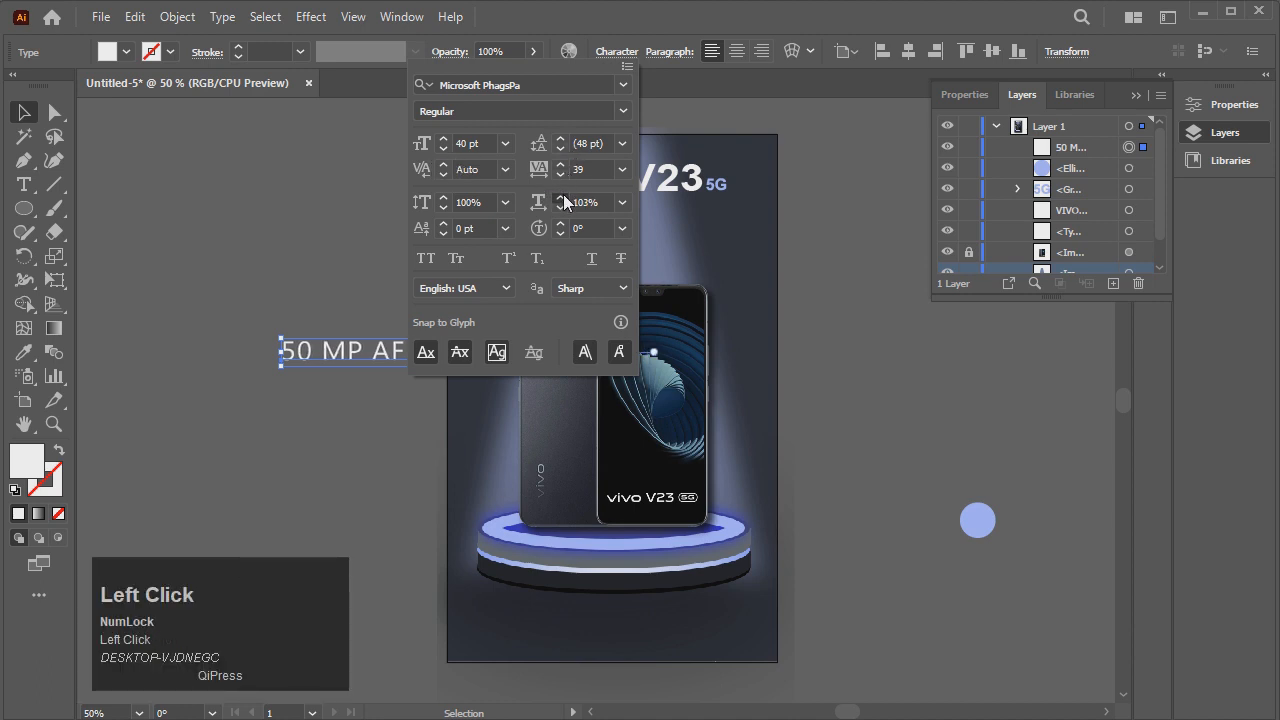
click(562, 197)
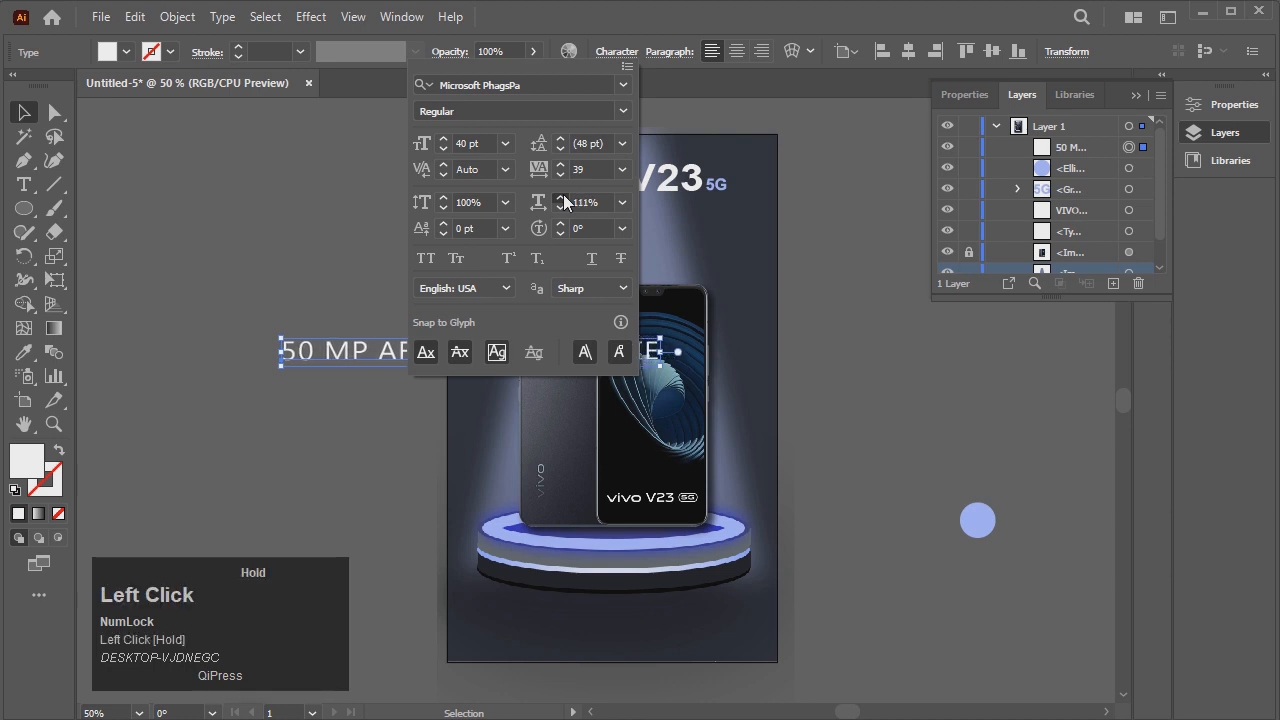
click(562, 197)
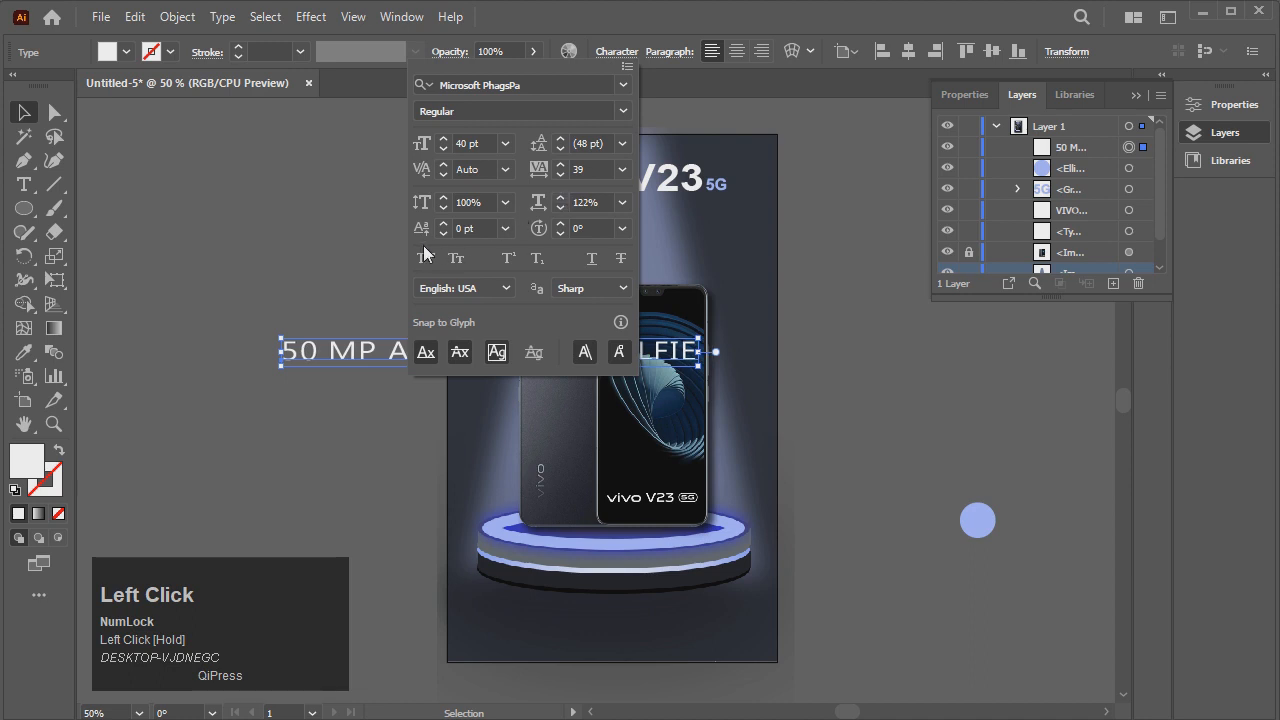
click(387, 248)
Move the "50 MP AF PORTRAIT SELFIE" text beneath the "VIVO V23" title, scale it down and nudge it horizontally to centre it.
drag(538, 352, 689, 277)
drag(797, 277, 690, 226)
key(Right)
key(Right)
key(Right)
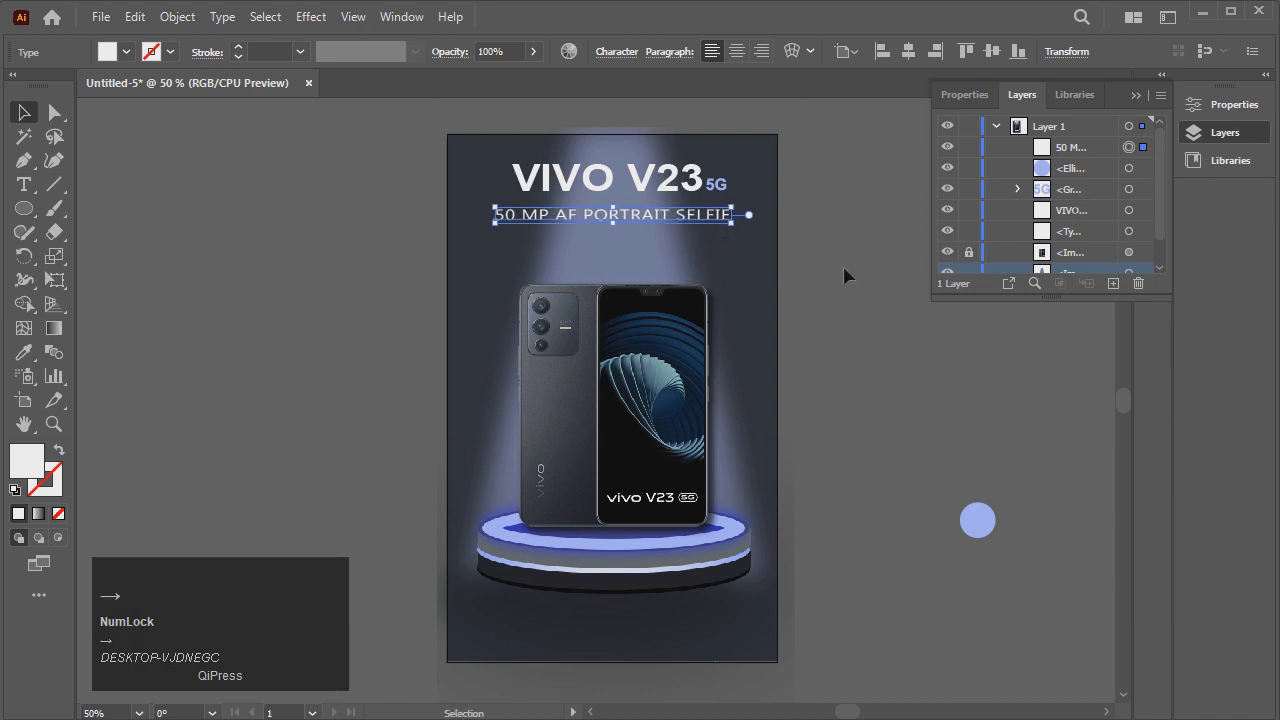
click(842, 265)
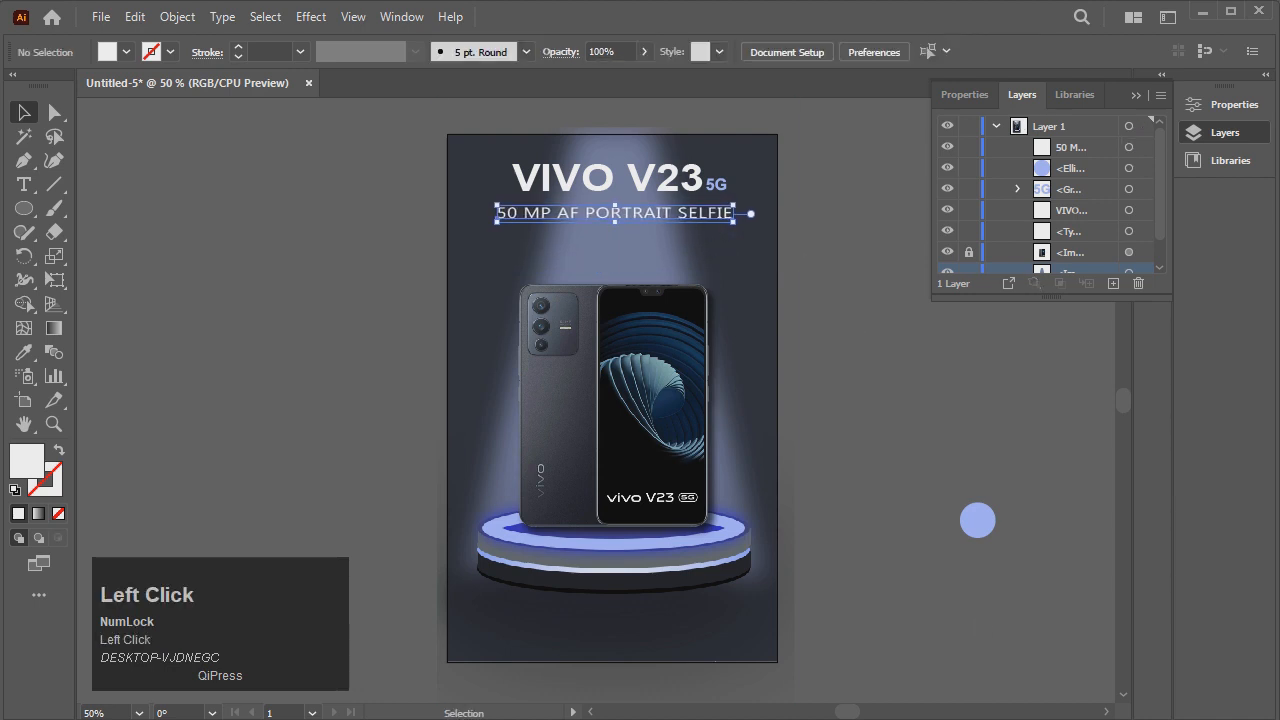
click(713, 221)
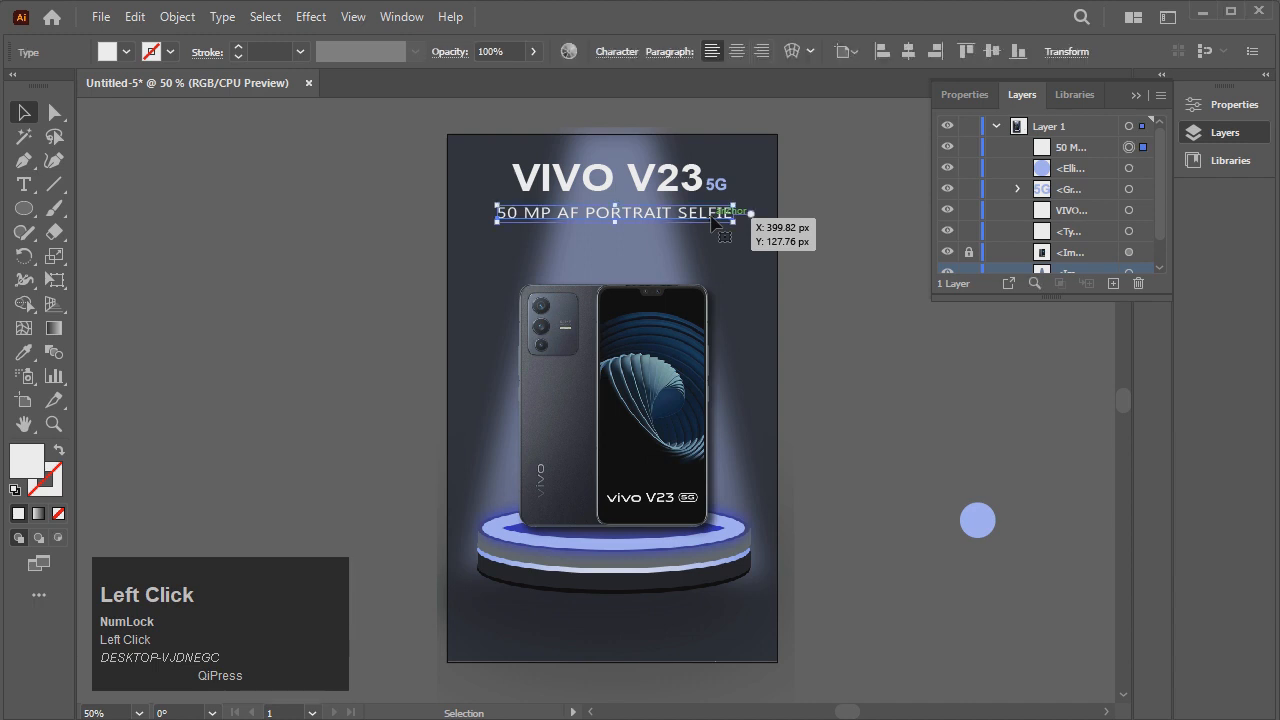
key(Right)
key(Right)
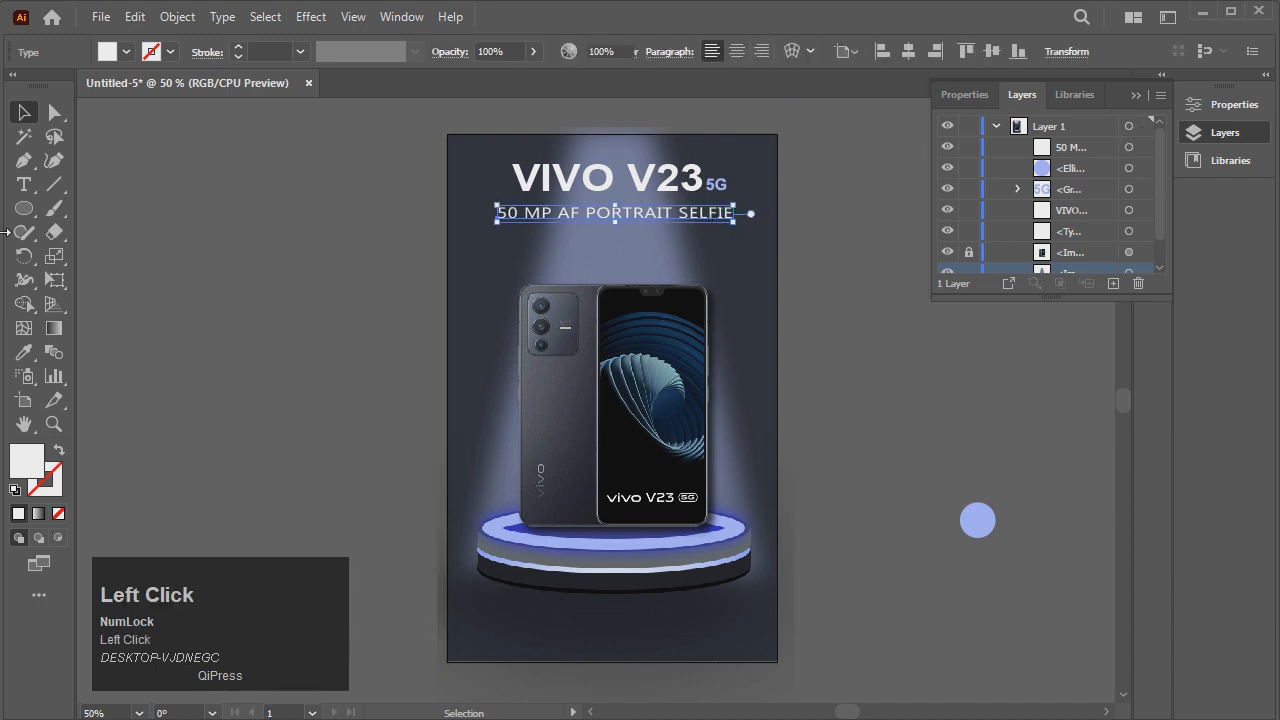
click(24, 184)
click(341, 418)
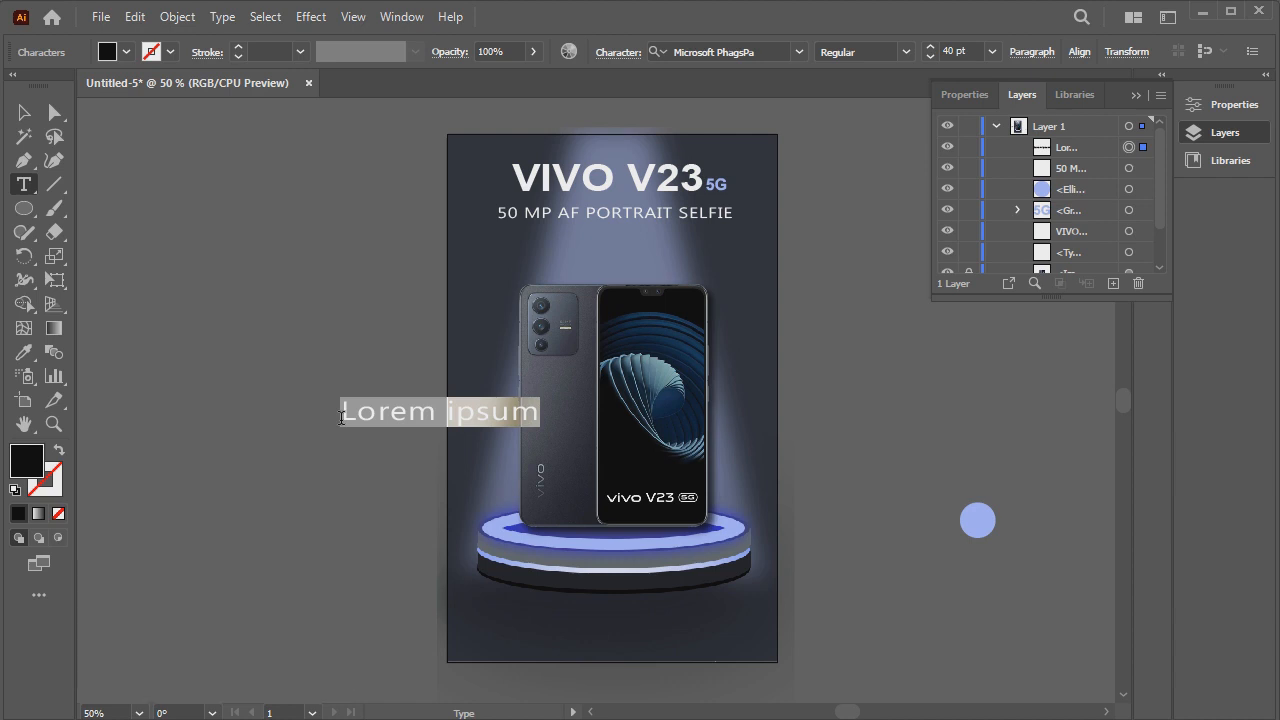
click(24, 113)
key(Delete)
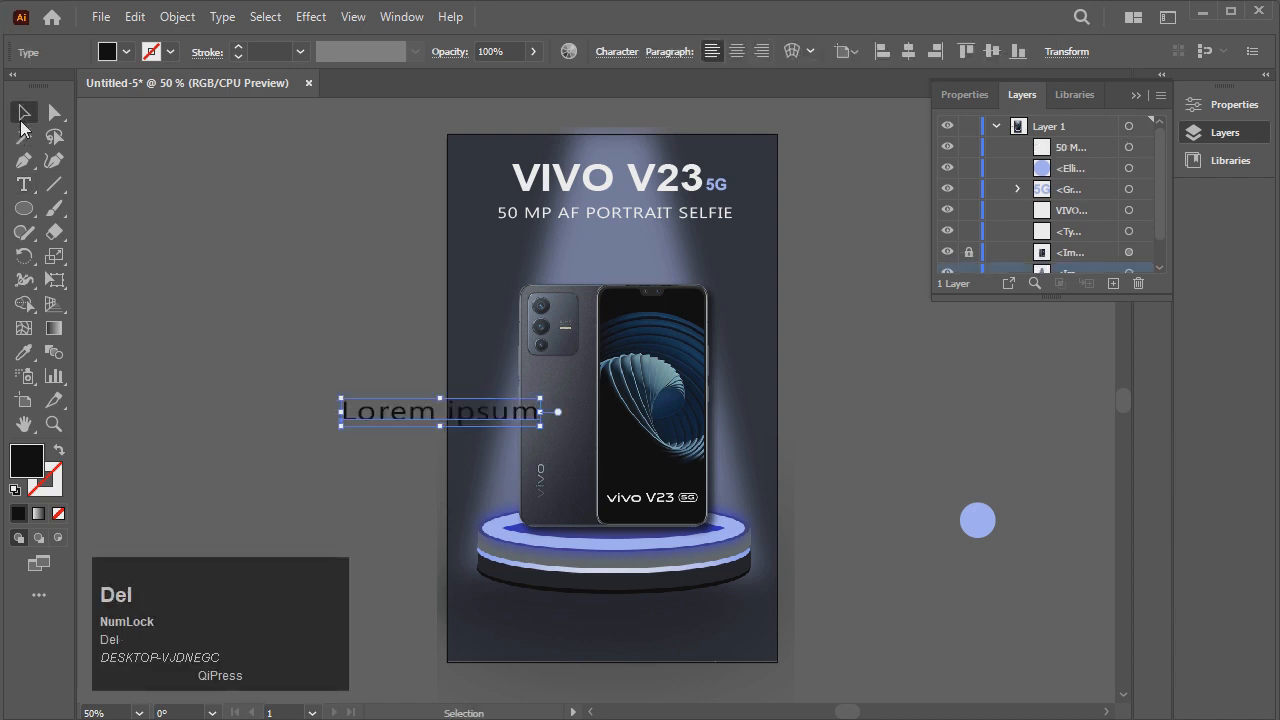
Draw a small, wide black rectangle with the Rectangle tool on the empty canvas beside the phone.
right_click(24, 208)
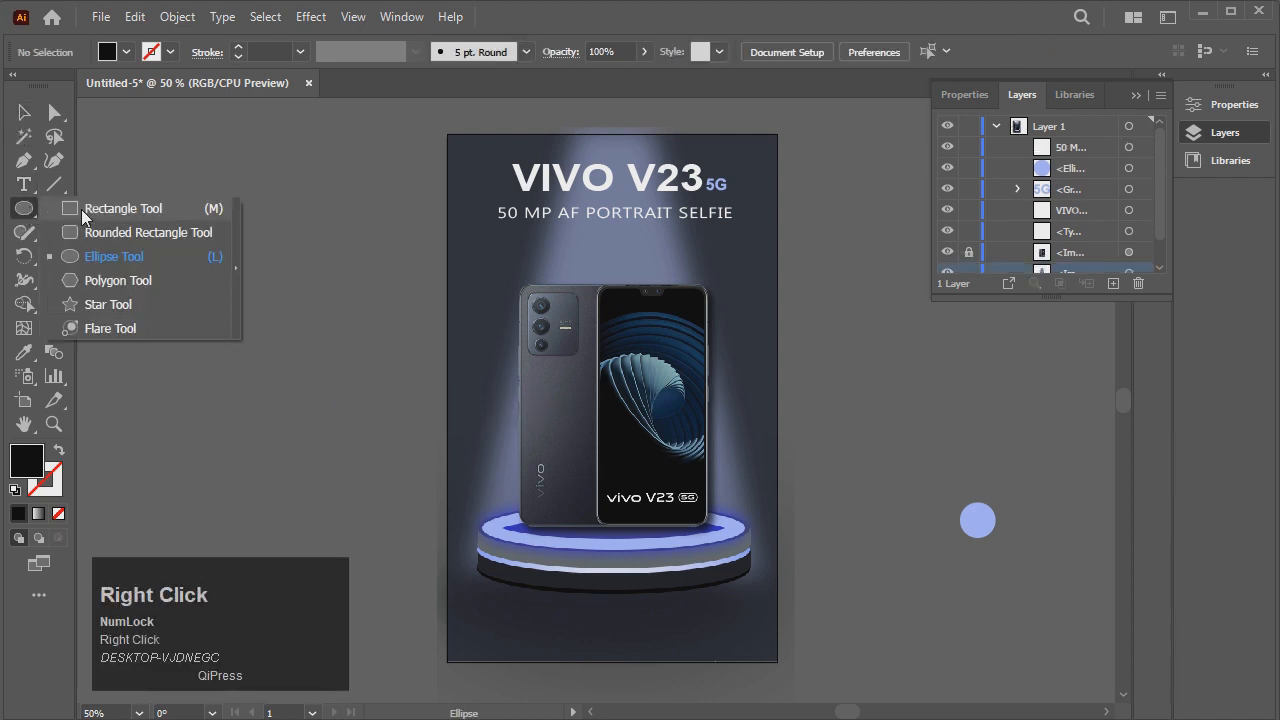
click(81, 209)
drag(235, 379, 357, 409)
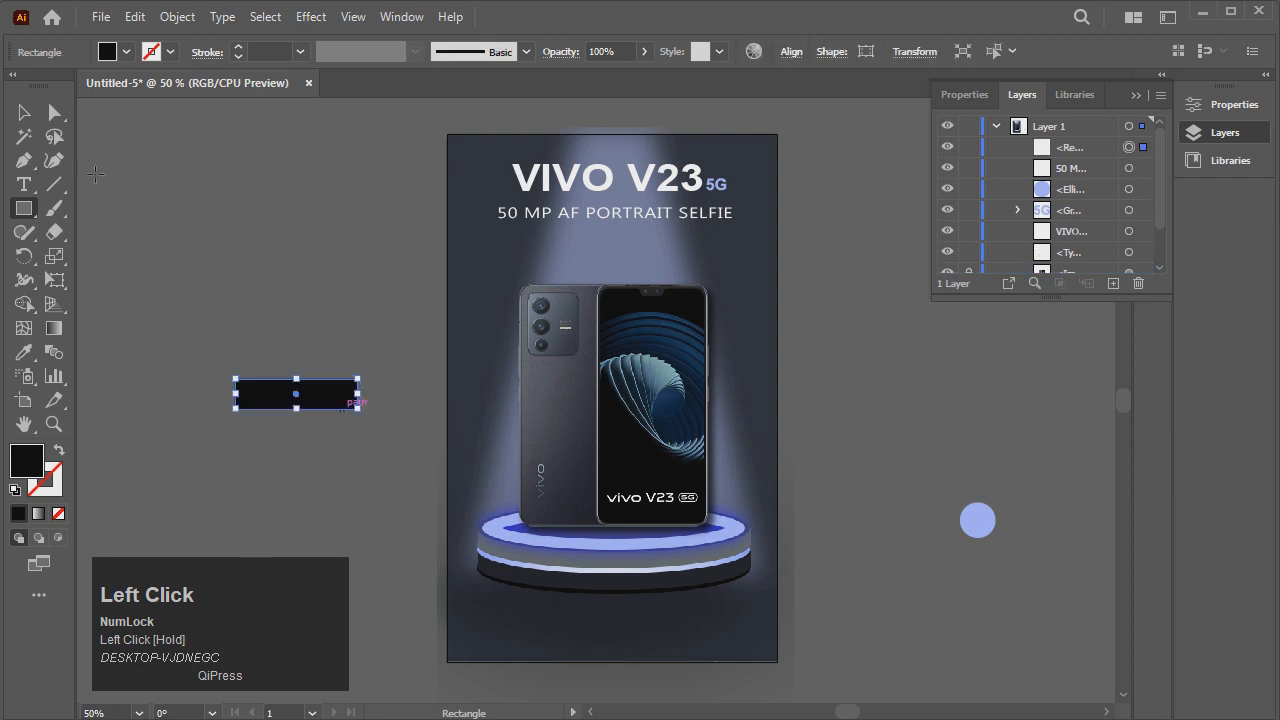
Round the black rectangle's corners to about 7.6 px and fill it with the light blue sampled from the circle.
click(55, 112)
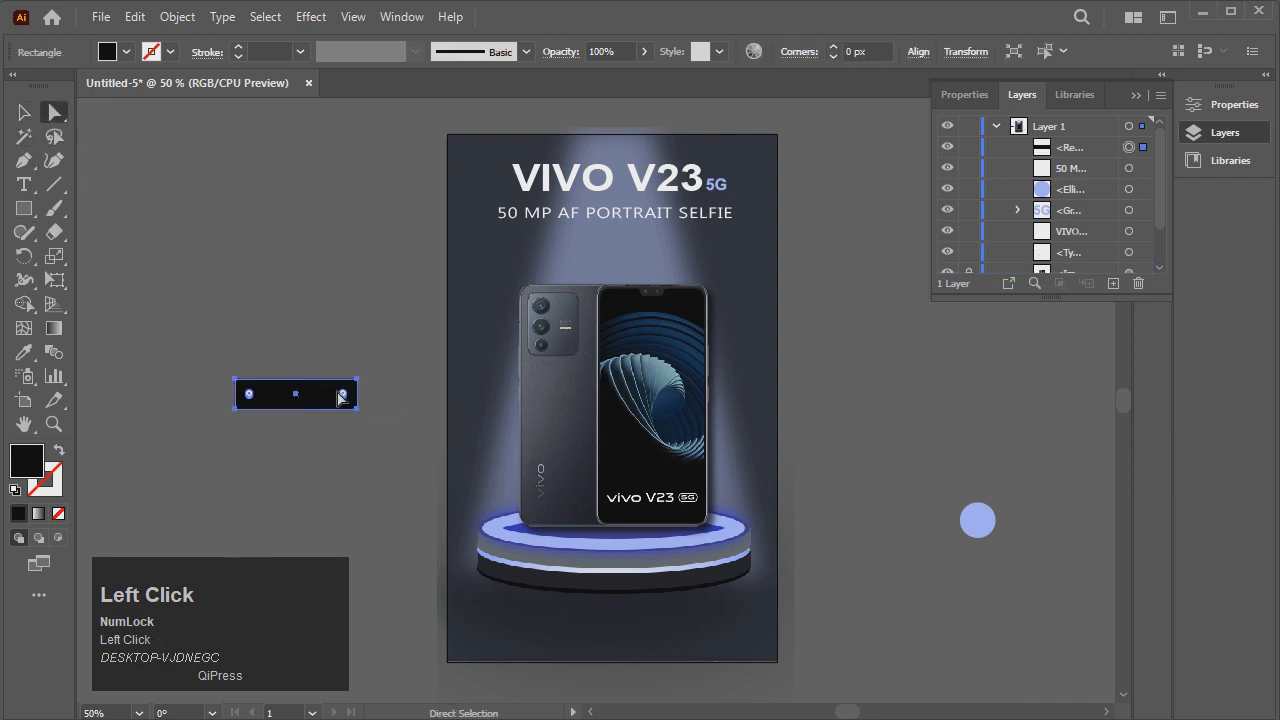
drag(342, 397, 353, 390)
click(24, 112)
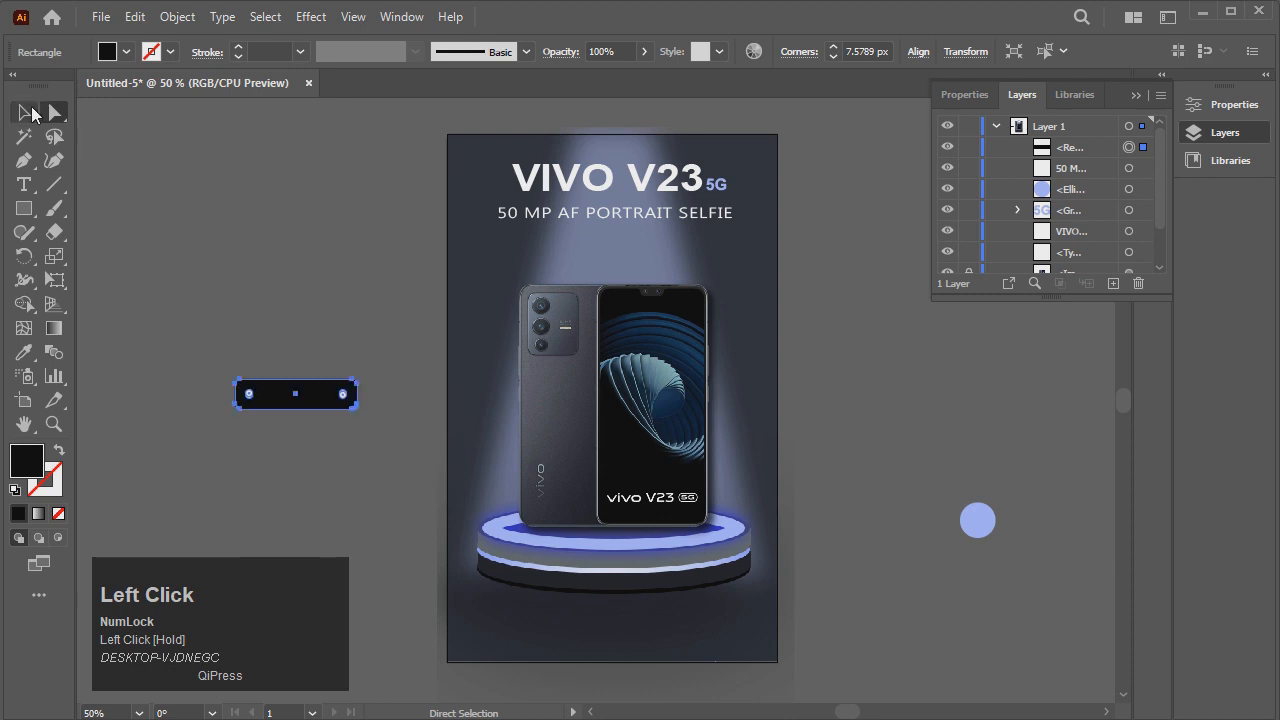
click(24, 352)
click(980, 518)
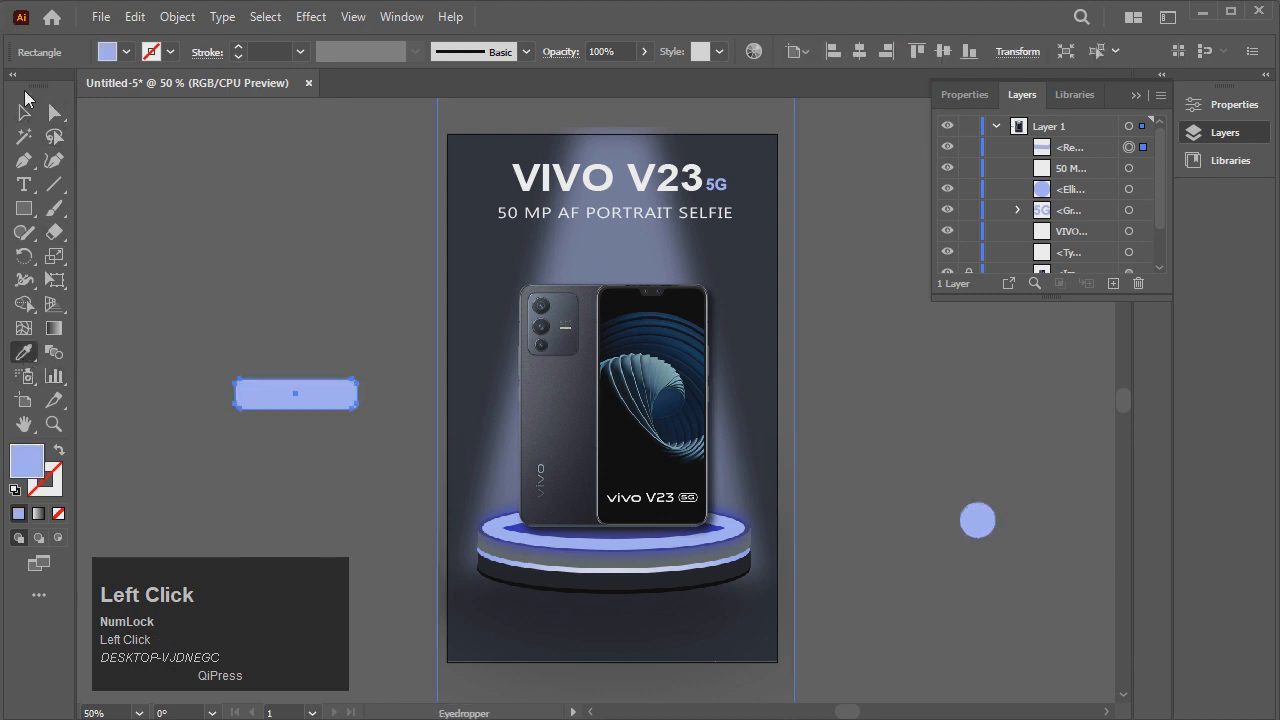
Move the light blue rounded rectangle onto the poster, centred between the "50 MP AF PORTRAIT SELFIE" text and the phone.
click(24, 112)
click(310, 130)
drag(334, 398, 646, 248)
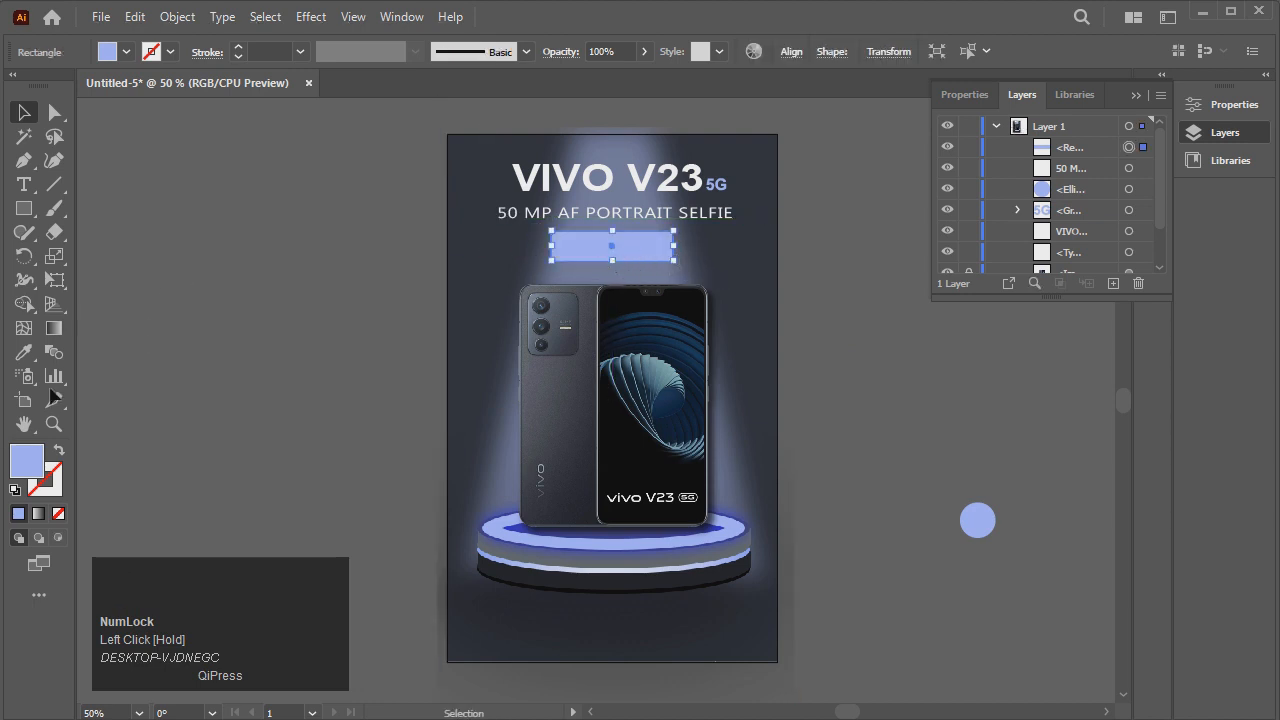
Reduce the light blue rectangle's height slightly from its upper edge and nudge it down a little.
click(54, 424)
drag(480, 162, 738, 276)
click(24, 113)
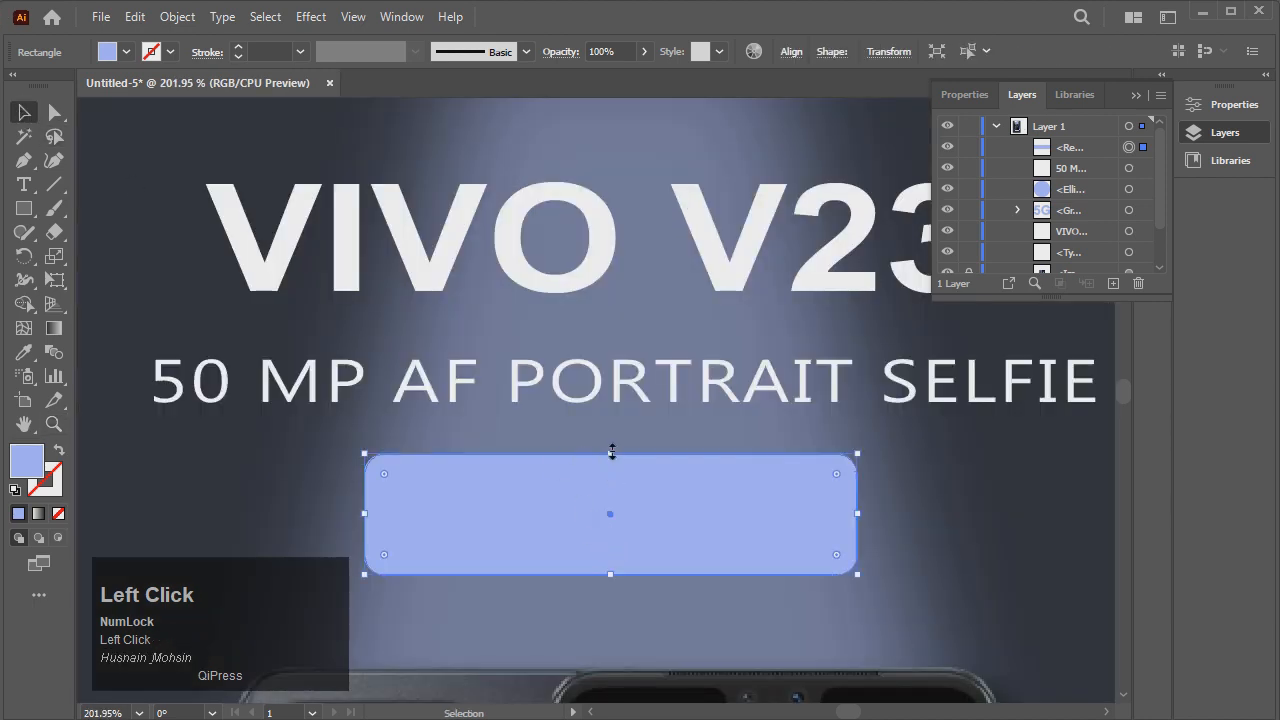
drag(612, 453, 612, 468)
key(Down)
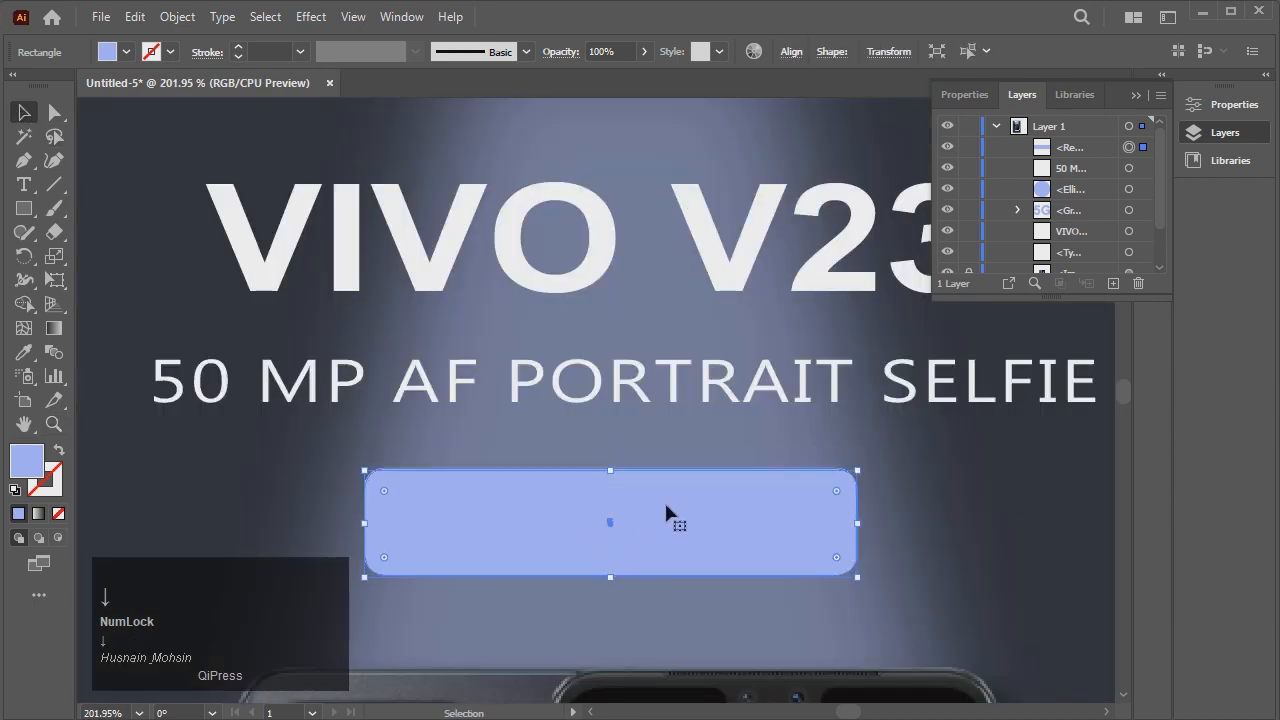
key(Down)
key(Down)
key(Down)
key(Down)
key(ctrl+minus)
key(ctrl+minus)
key(ctrl+minus)
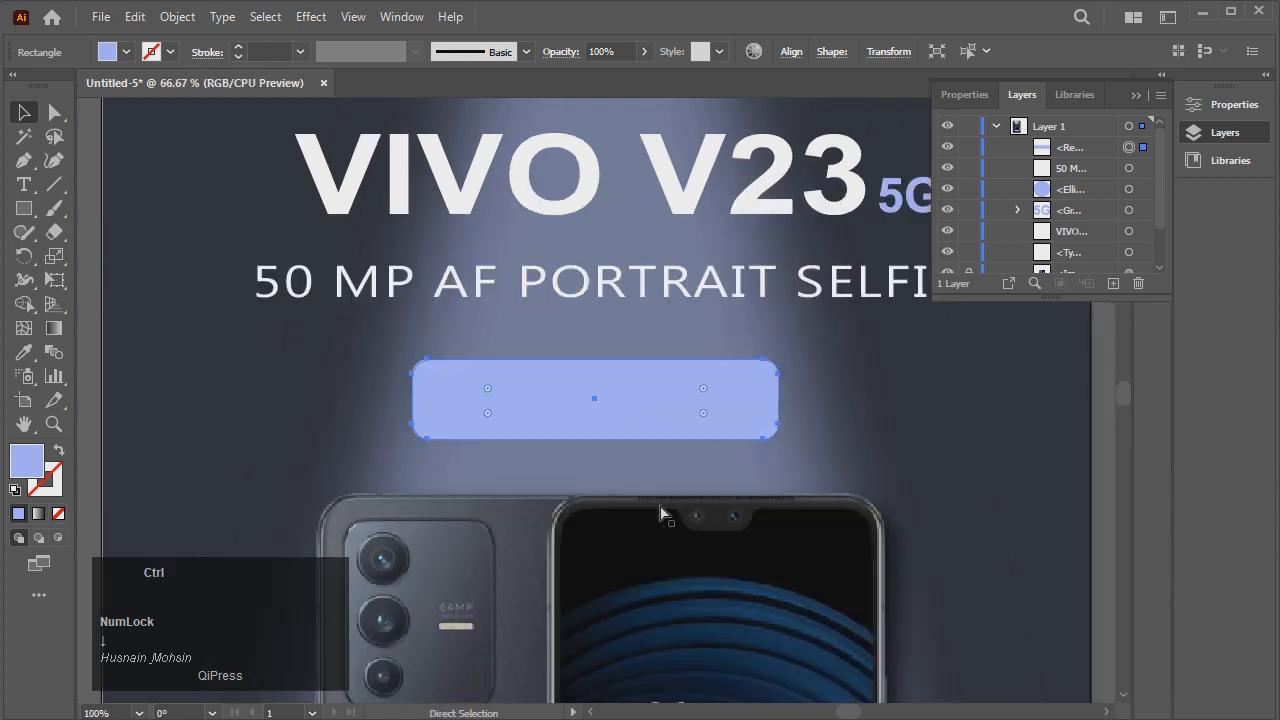
key(ctrl+minus)
click(891, 486)
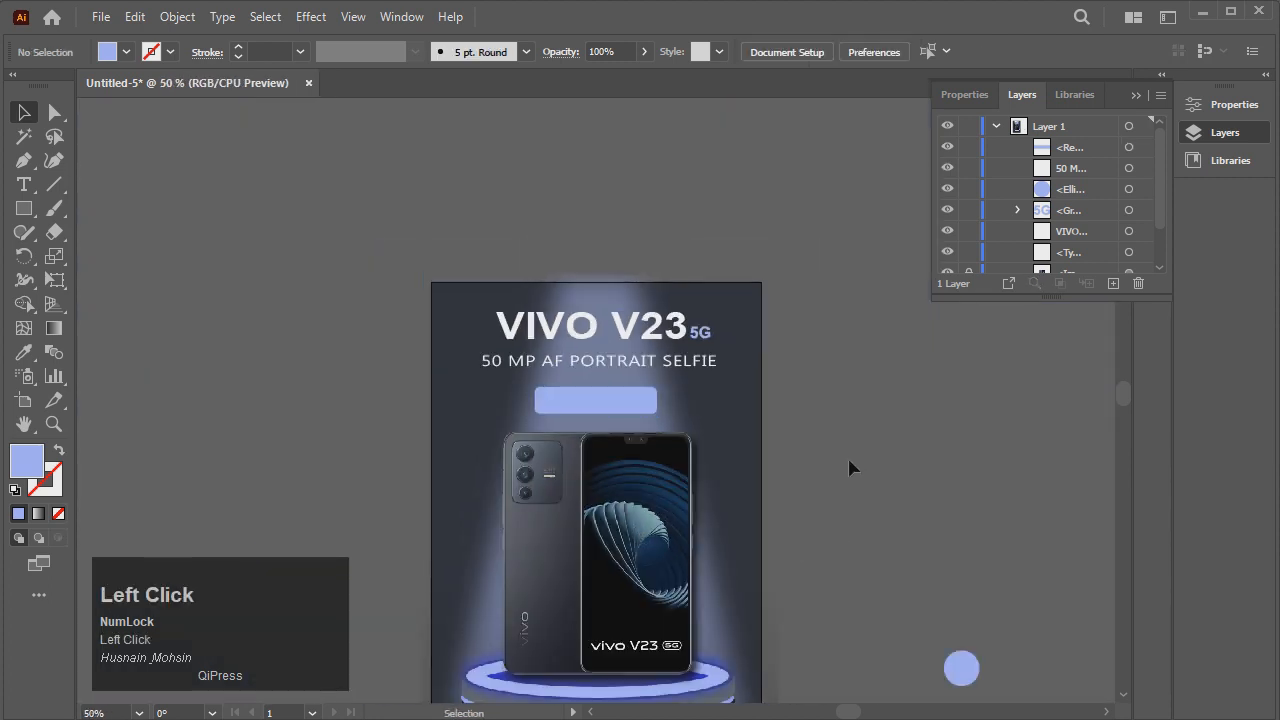
Start a Stylize Drop Shadow effect on the light blue rounded rectangle.
scroll(849, 461, down, 3)
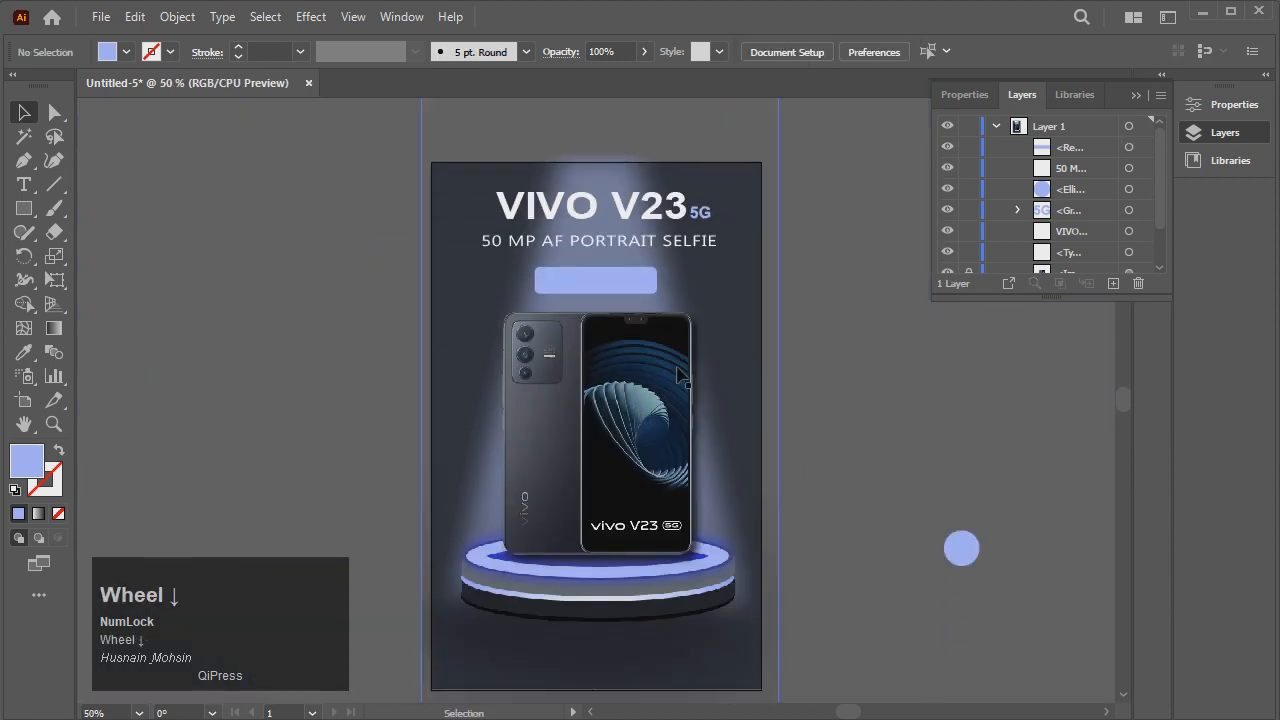
click(641, 287)
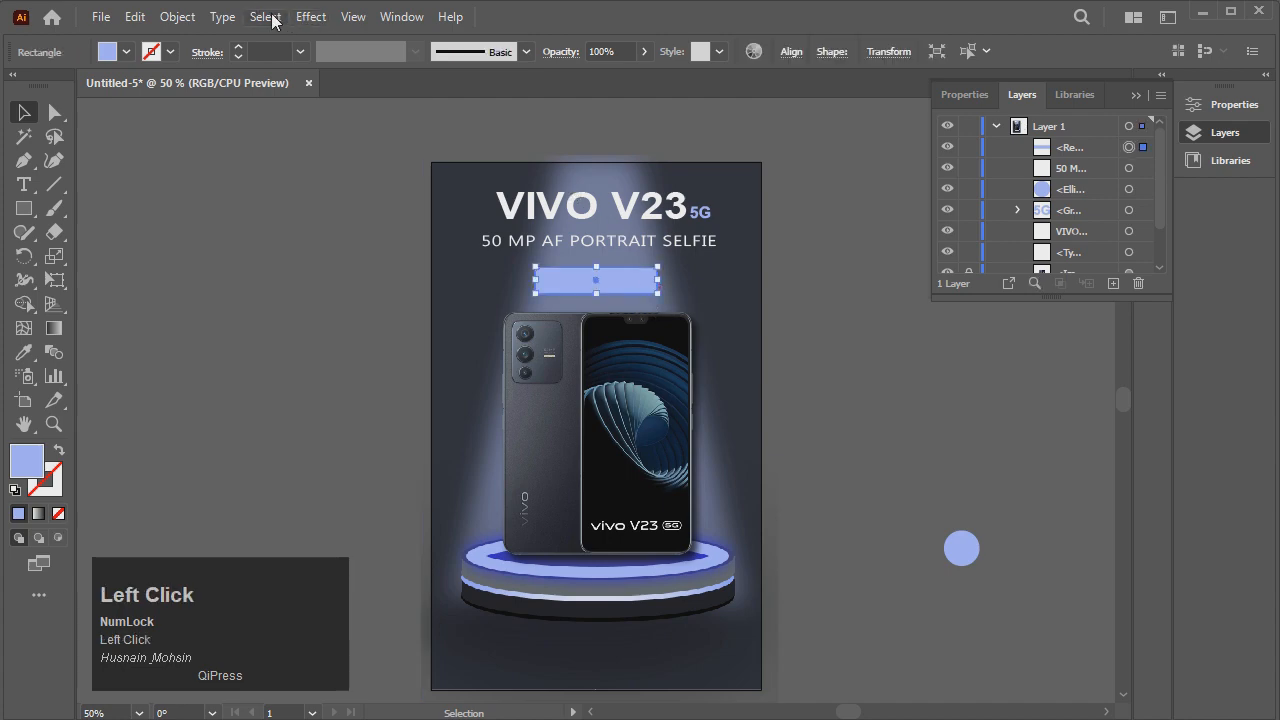
click(402, 17)
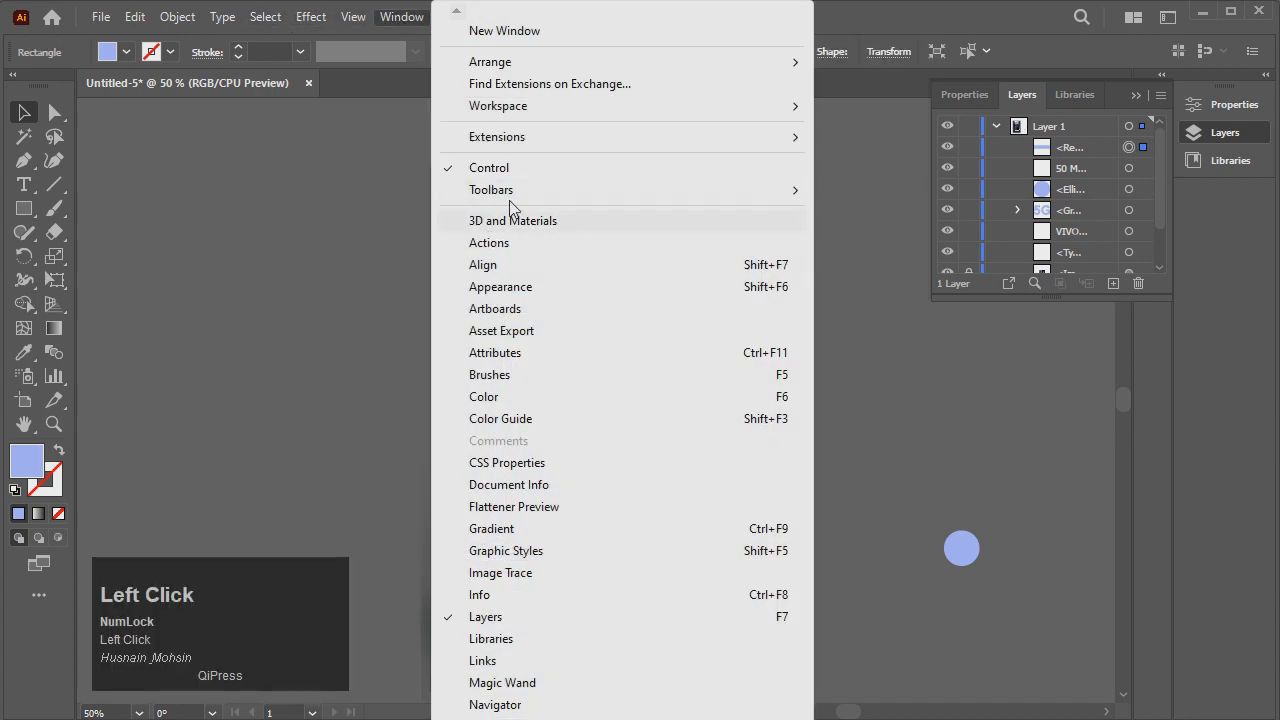
click(311, 17)
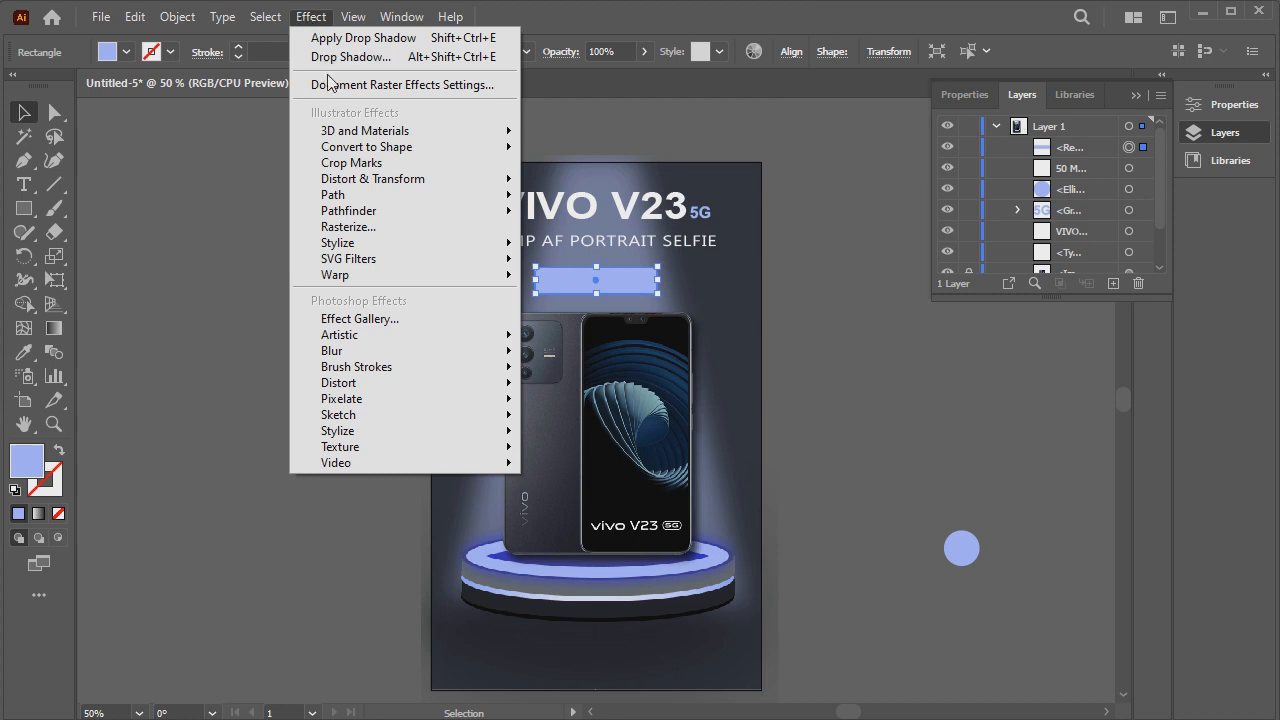
click(368, 244)
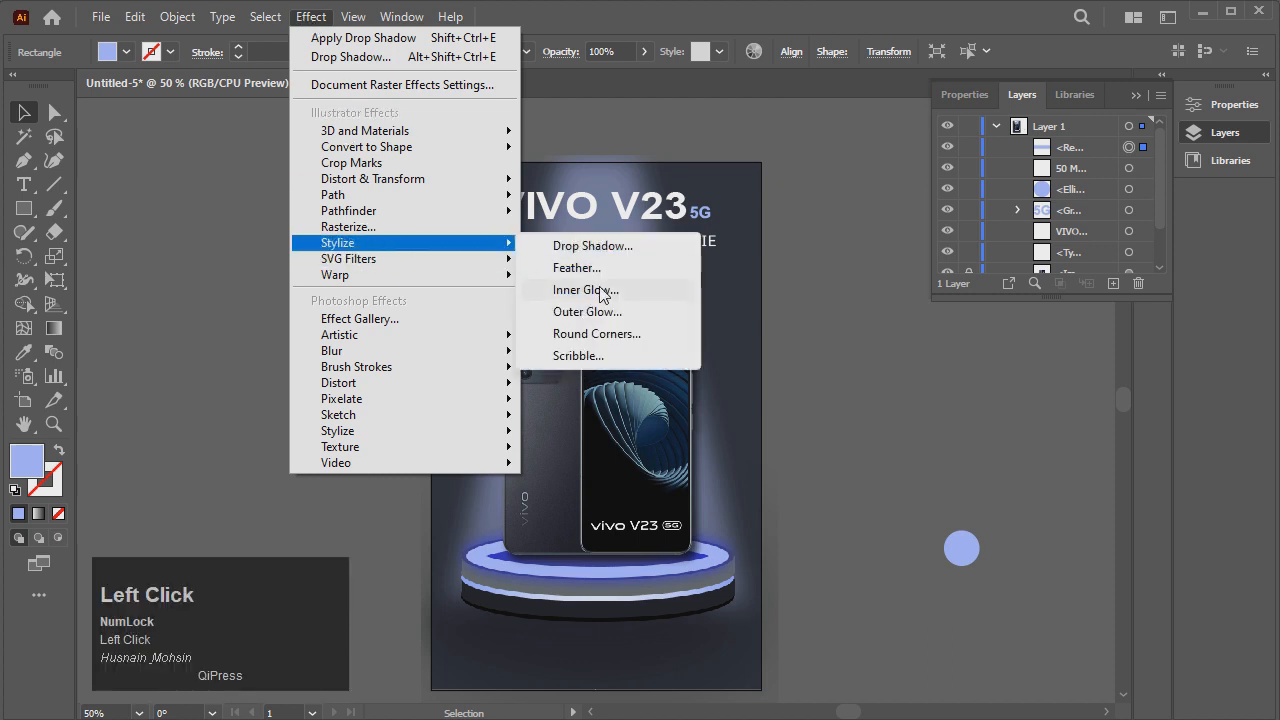
click(590, 246)
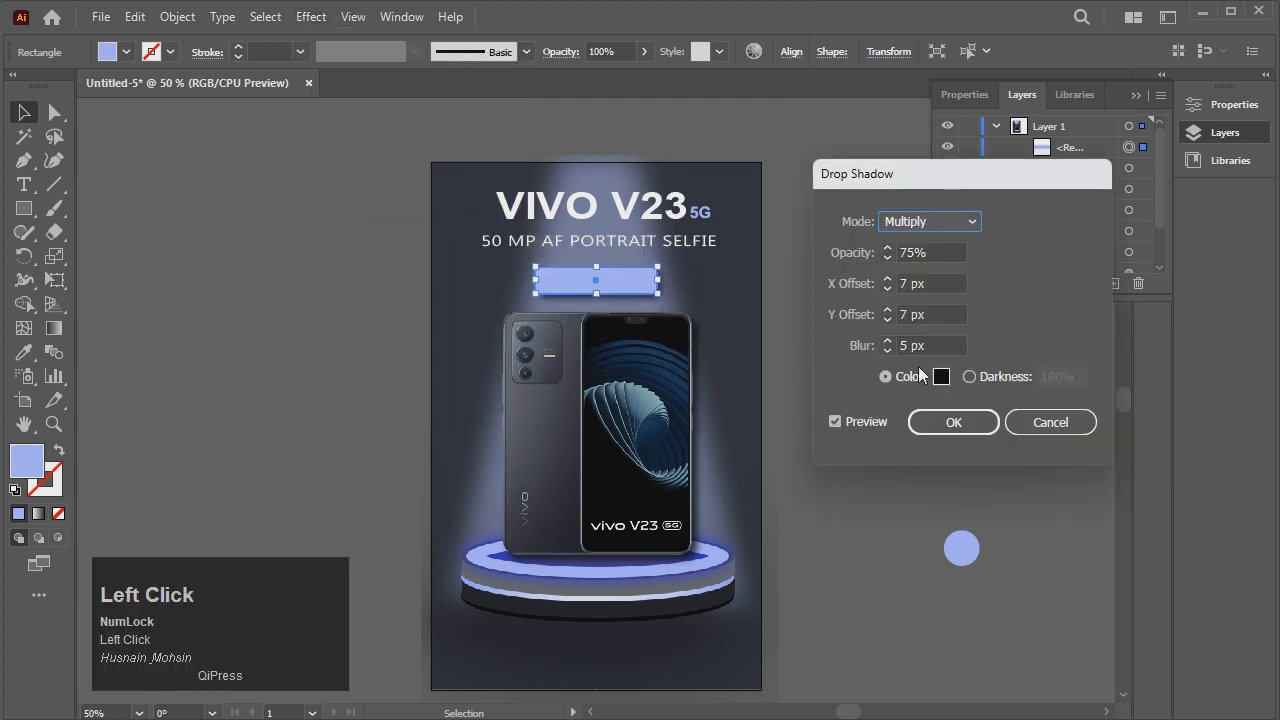
Set the drop shadow's colour to a medium blue, #246CD3.
click(941, 377)
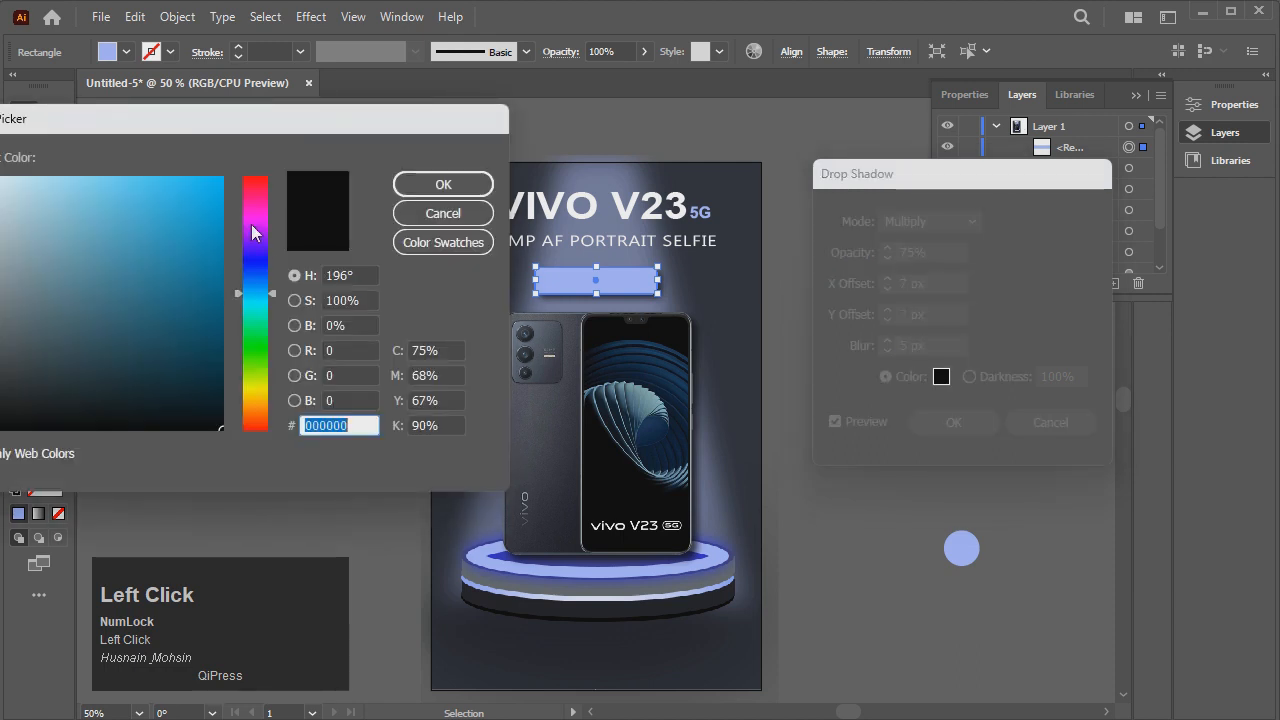
drag(252, 303, 277, 284)
click(181, 218)
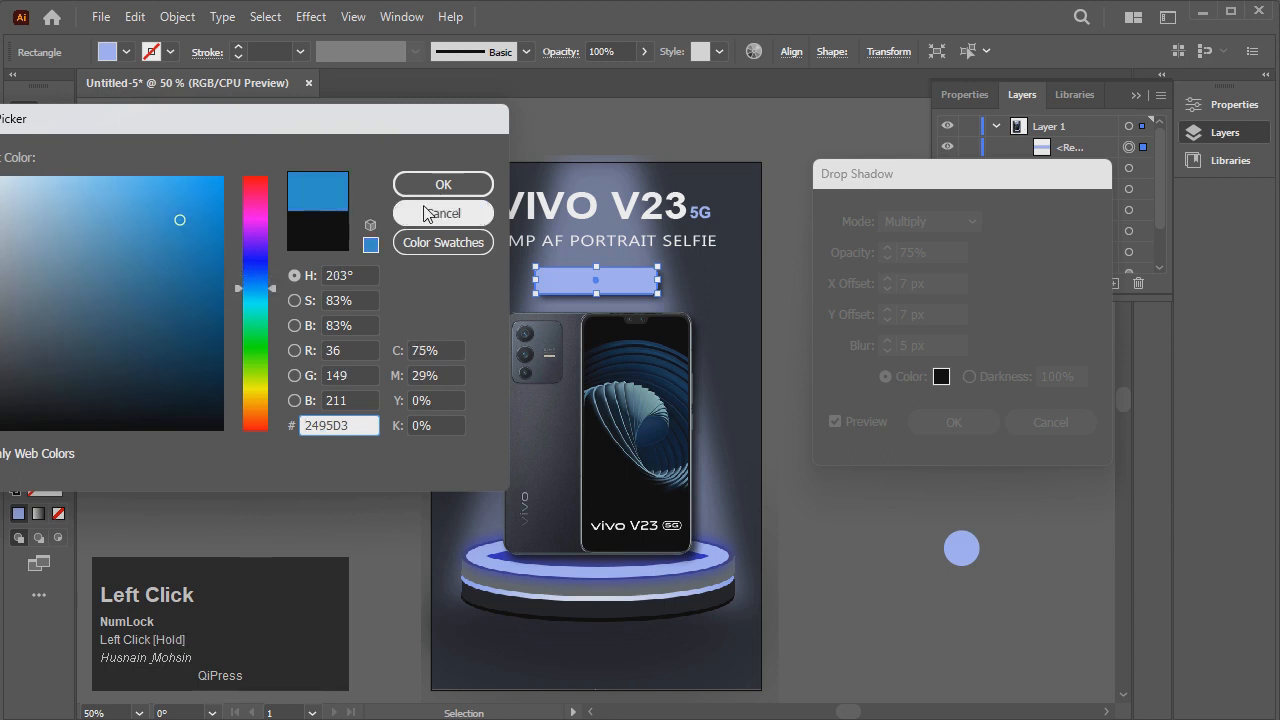
click(271, 274)
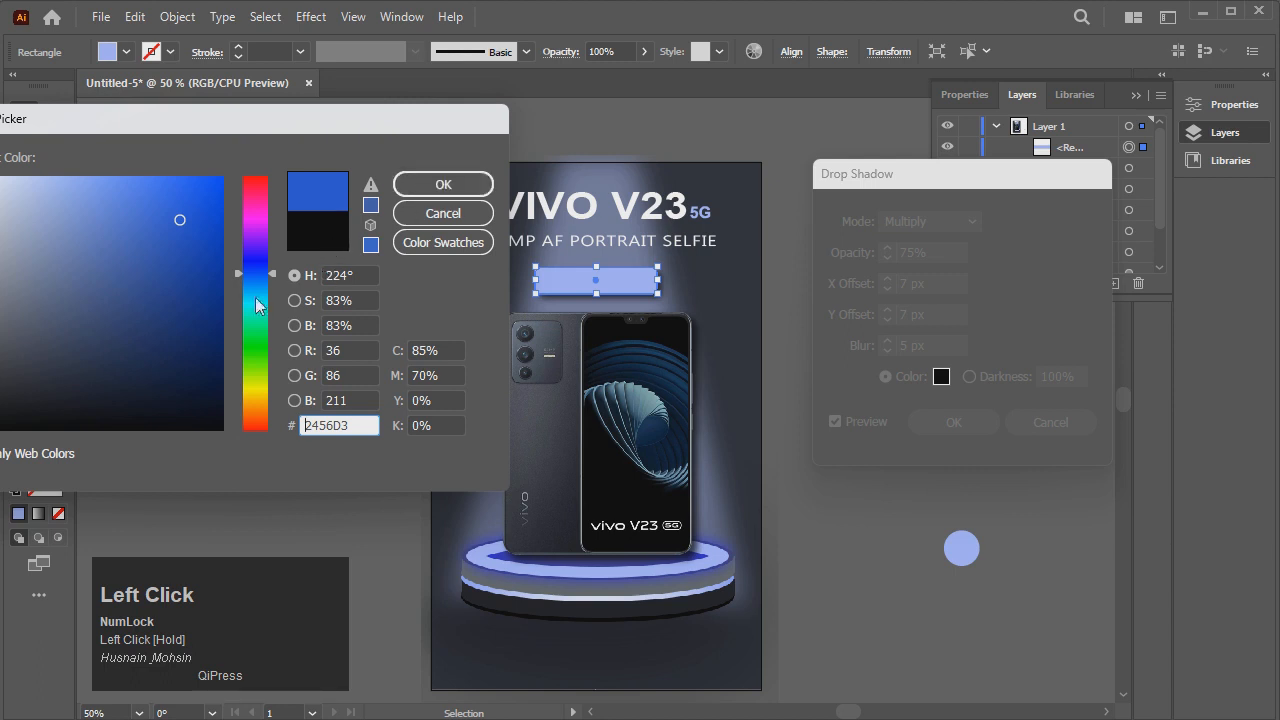
click(275, 278)
click(424, 186)
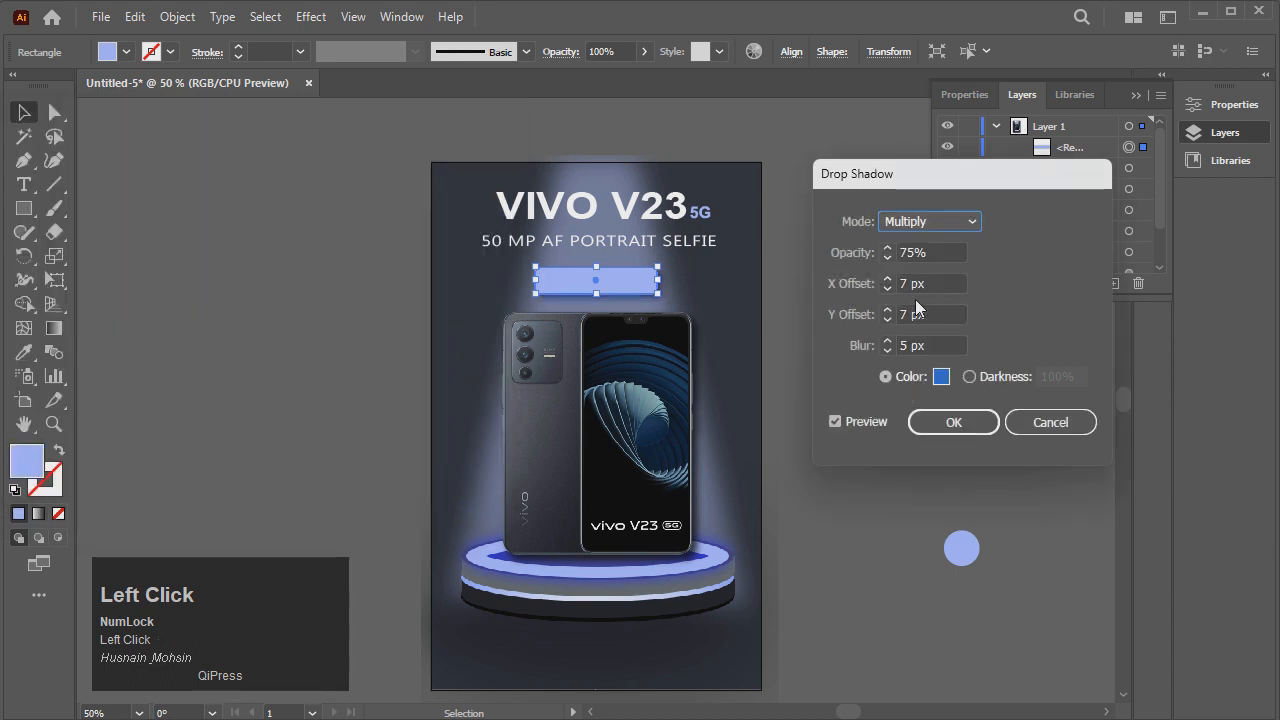
Try the Screen and Lighten blend modes for the drop shadow and settle on Overlay.
click(914, 224)
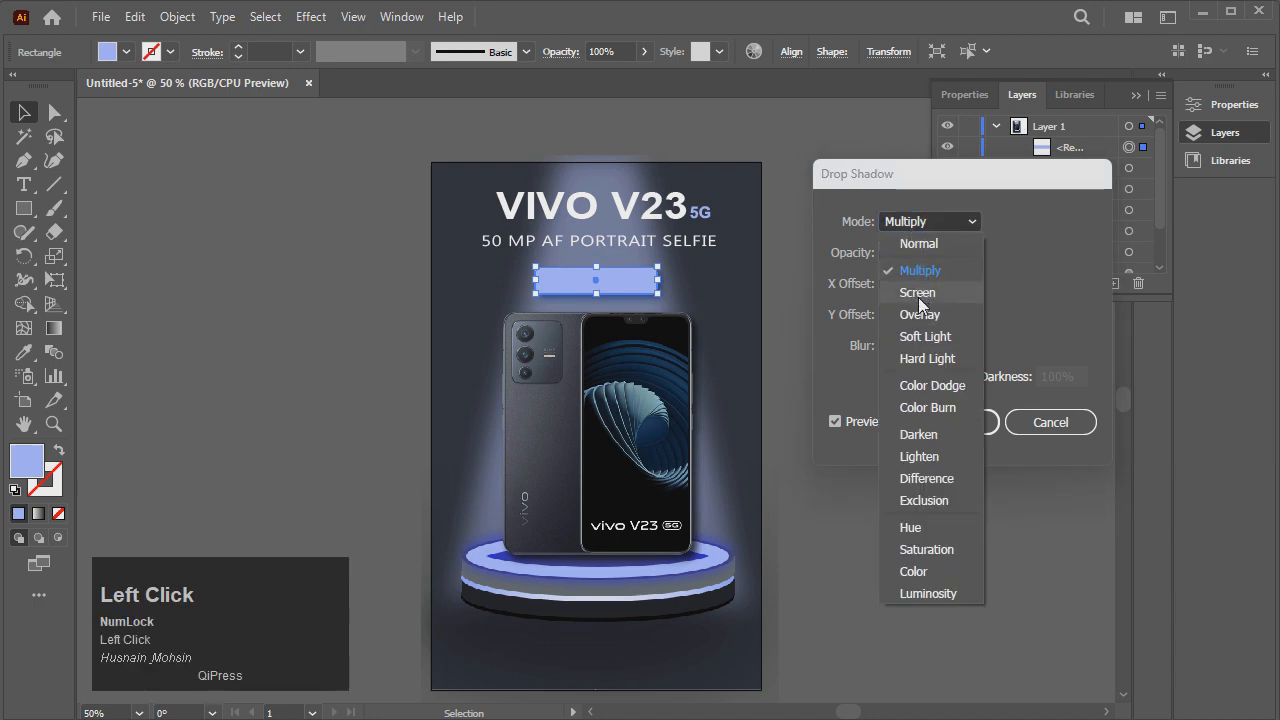
click(918, 294)
click(932, 222)
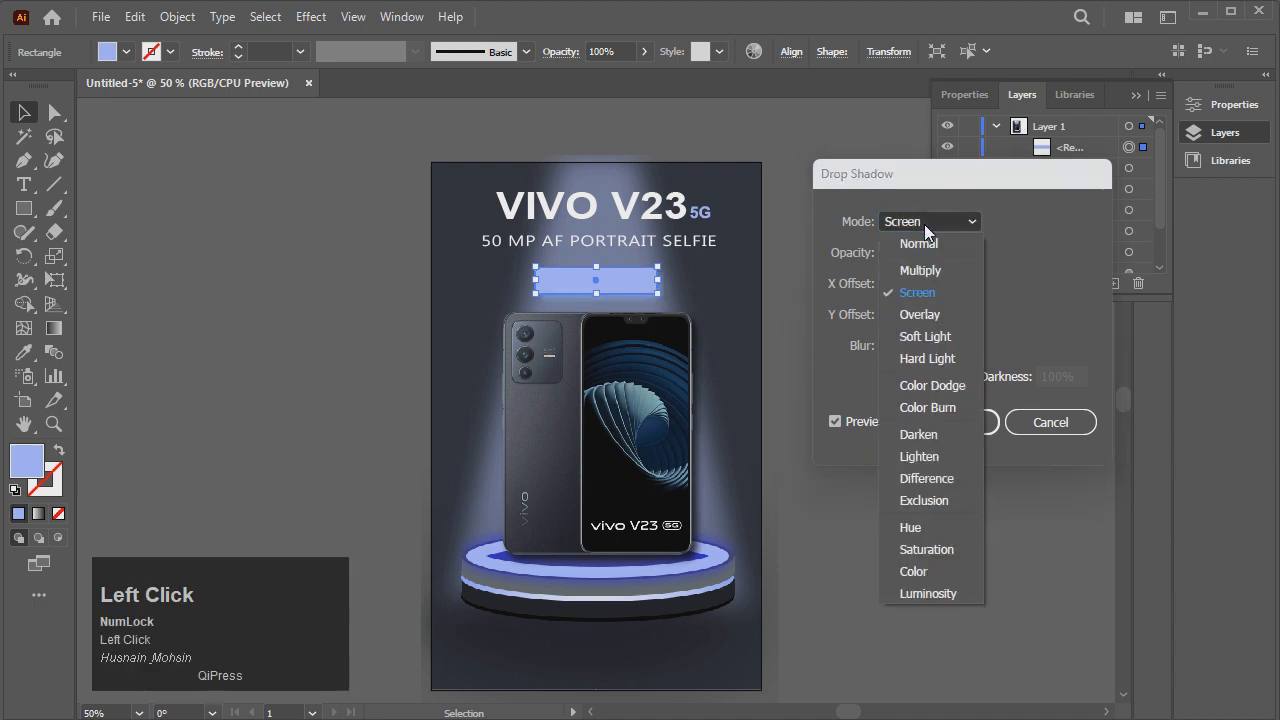
click(922, 315)
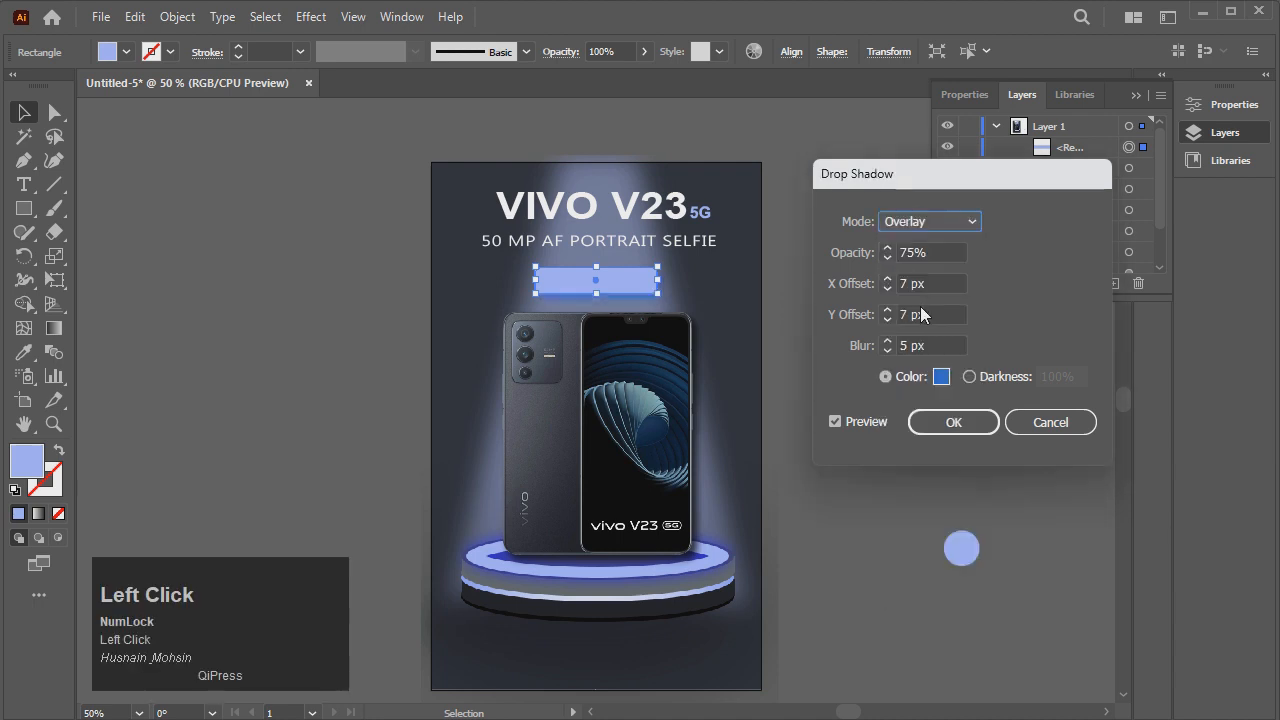
click(935, 222)
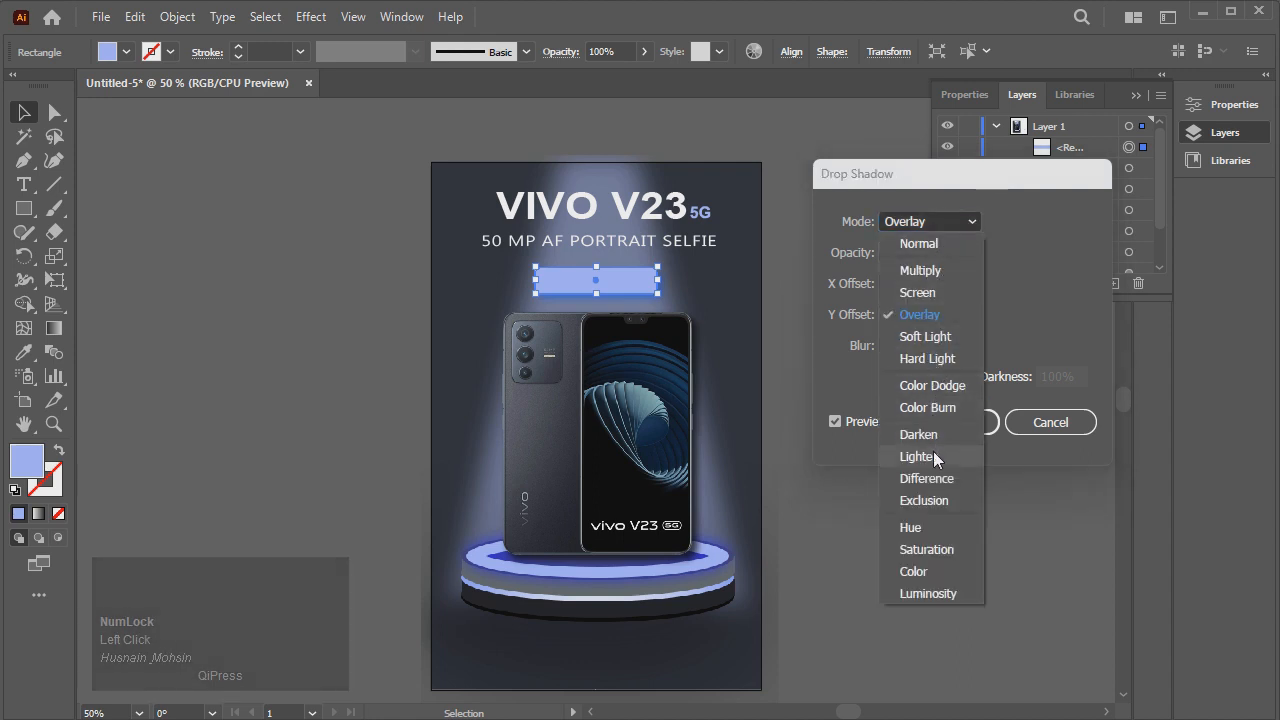
click(934, 452)
click(924, 222)
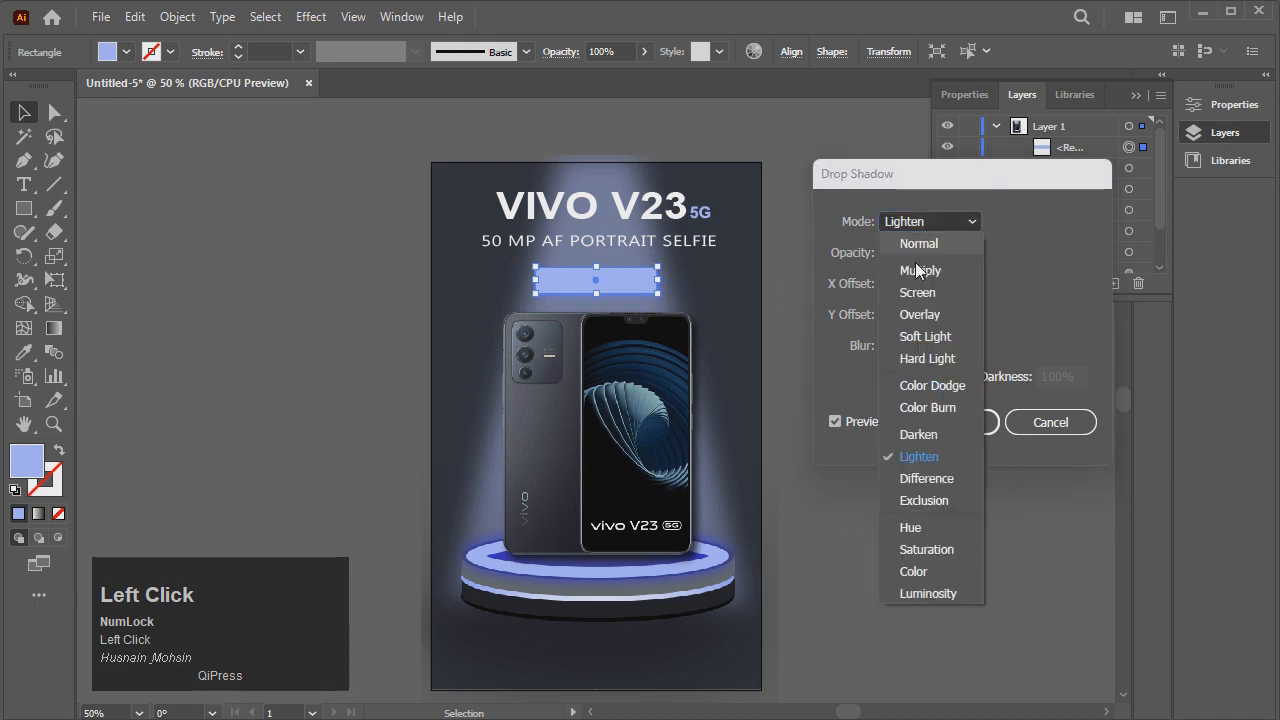
click(922, 313)
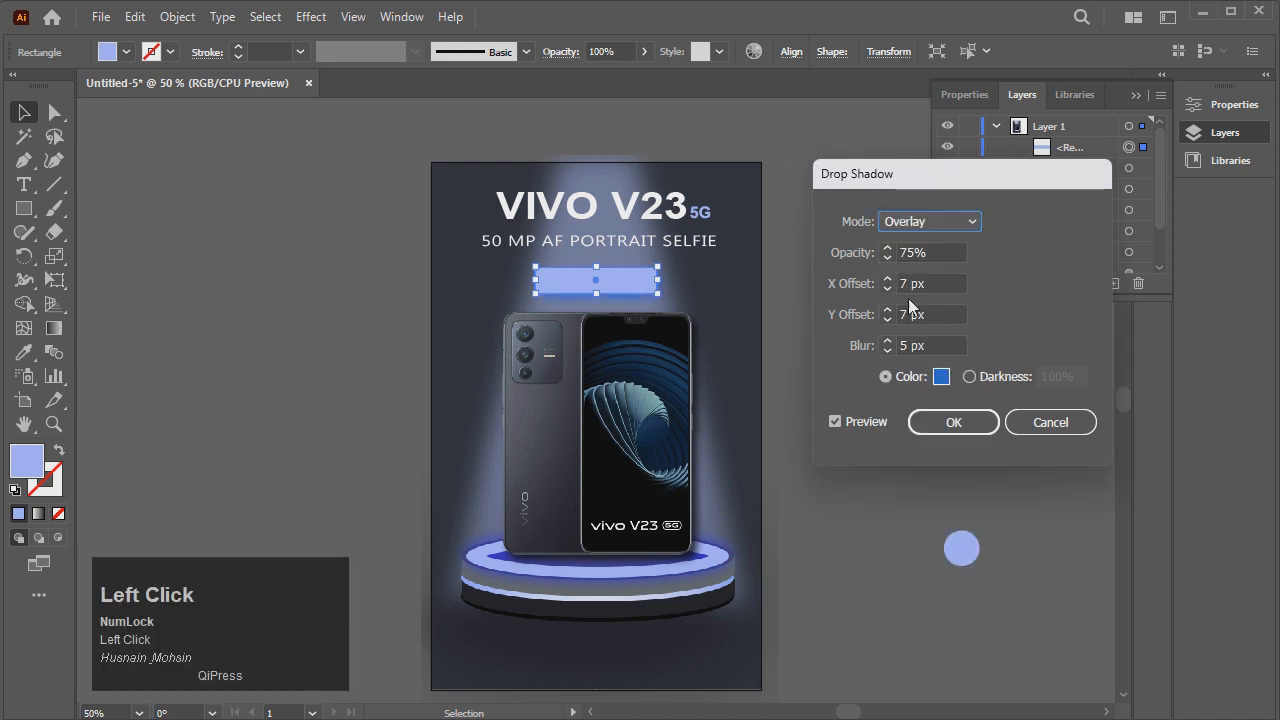
Change the shadow colour to a deep, saturated blue and apply the drop shadow with 75% opacity, 7 px offsets and 5 px blur.
click(941, 377)
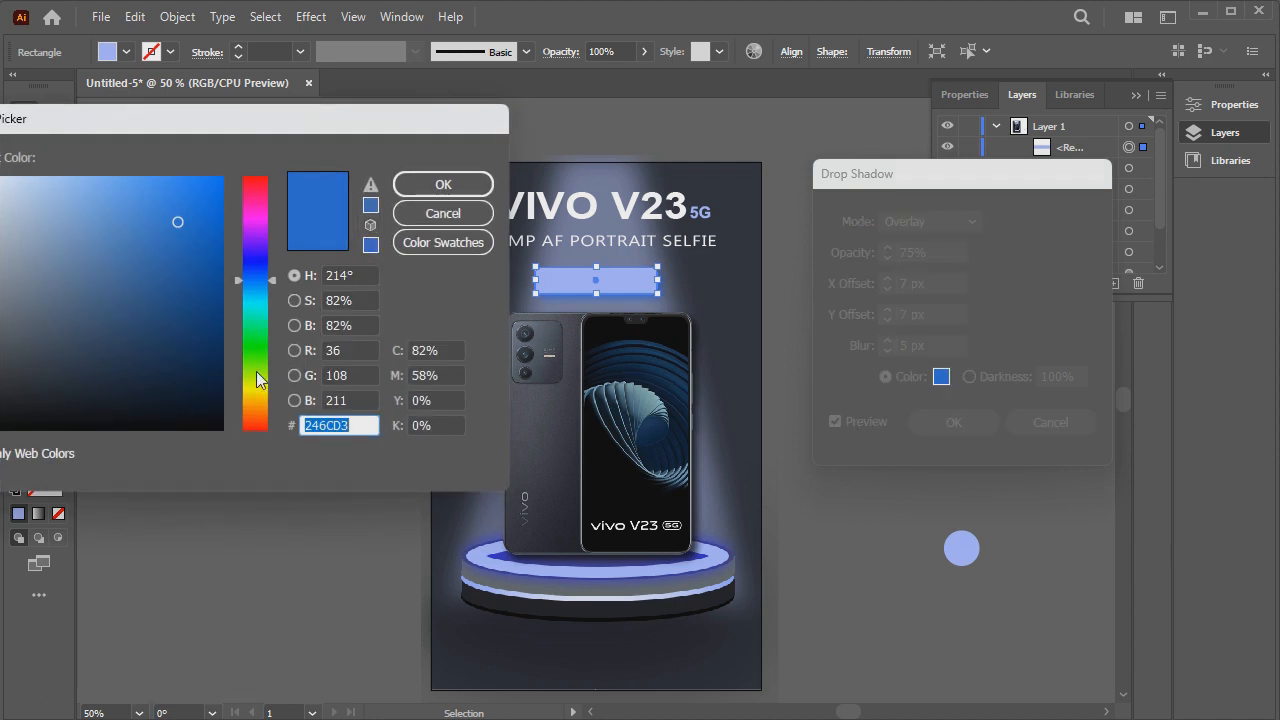
drag(268, 280, 281, 255)
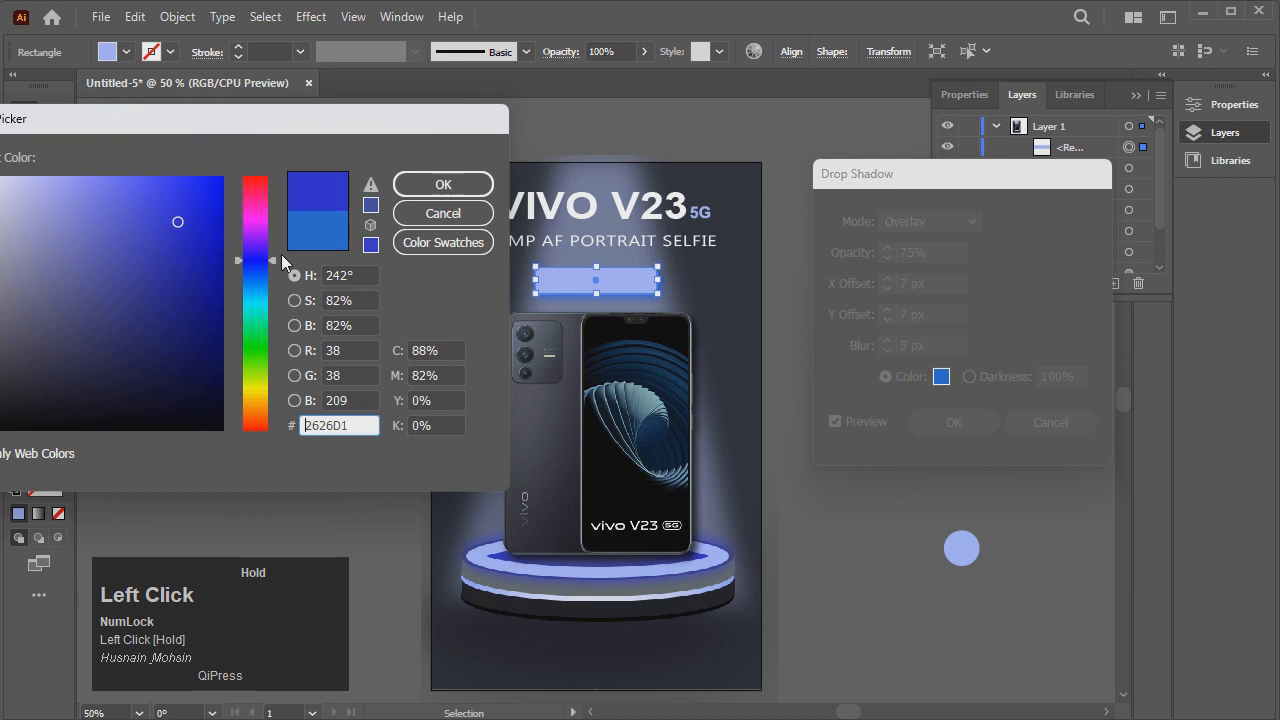
drag(205, 225, 210, 200)
click(443, 184)
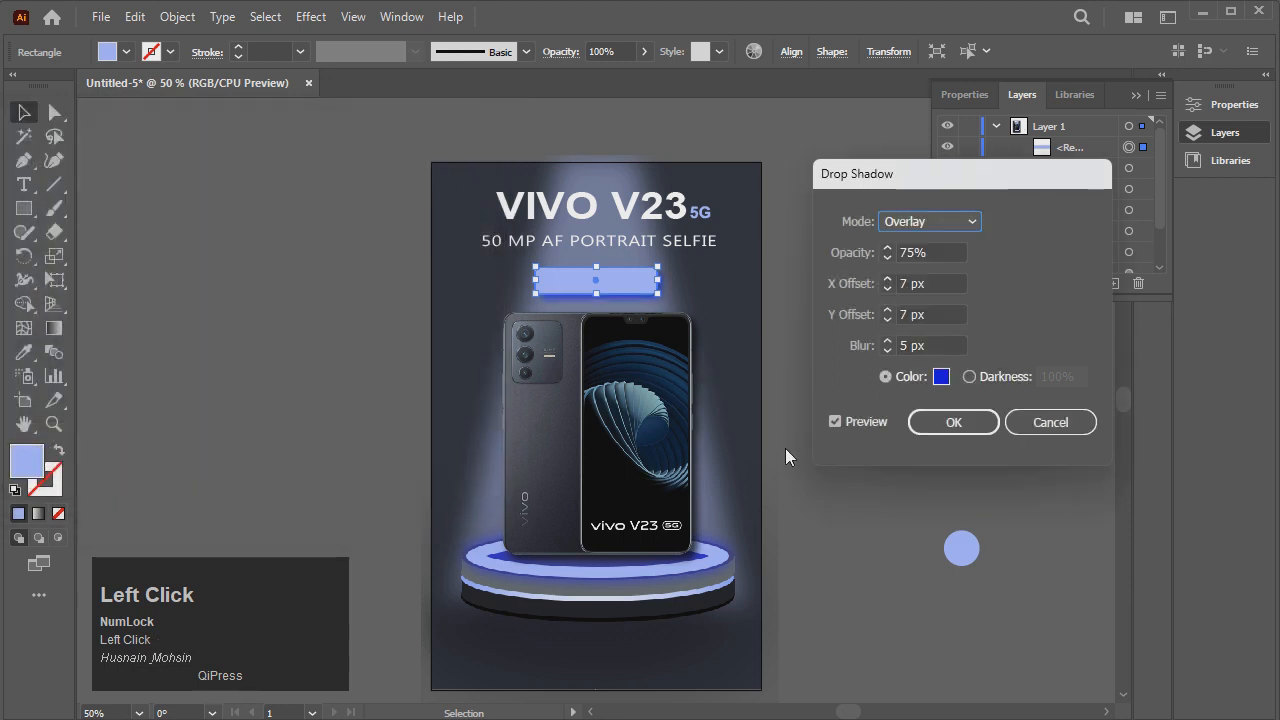
click(955, 422)
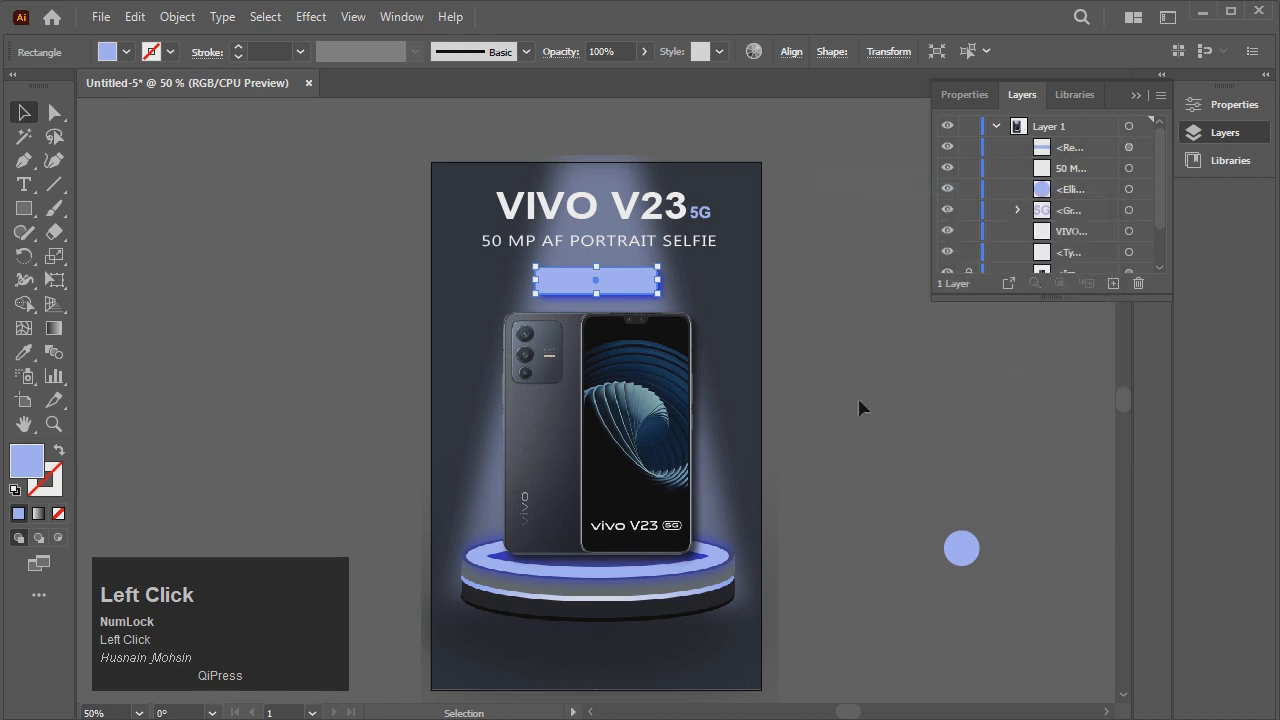
click(815, 411)
Add a "NEW ARRIVAL" point text on the empty canvas beside the poster.
click(24, 184)
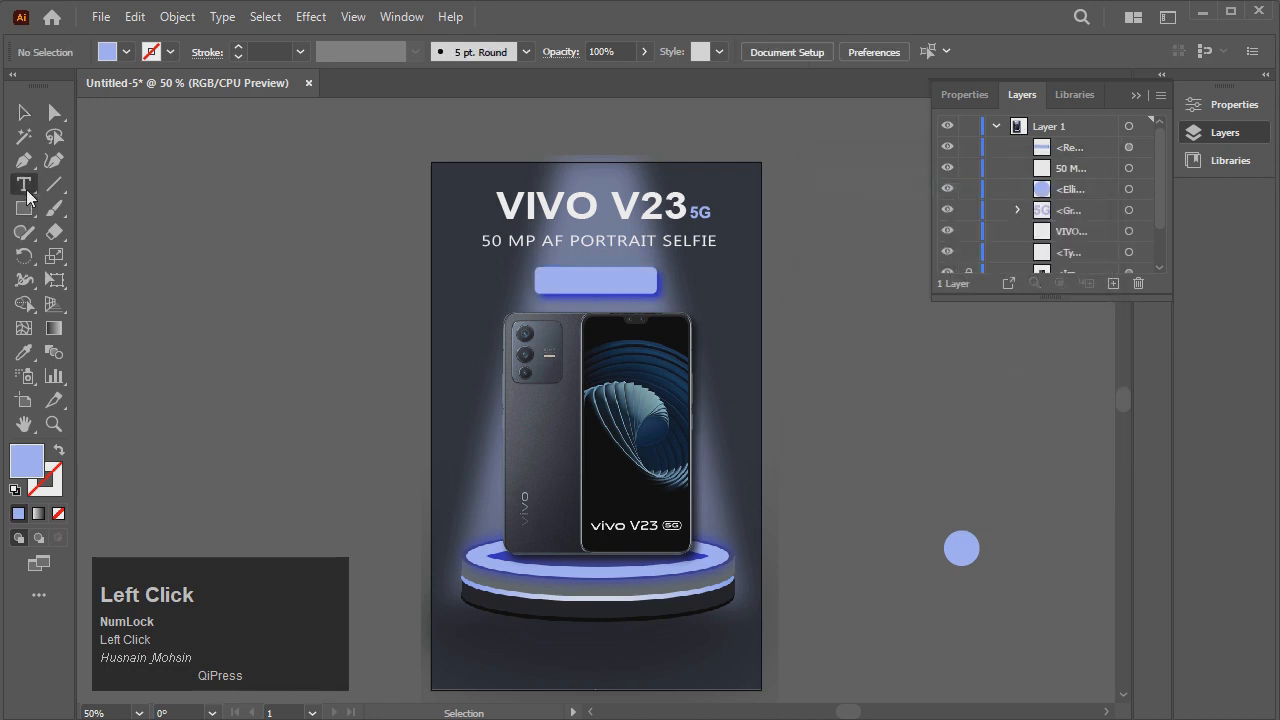
click(802, 338)
text(NEW ARRI)
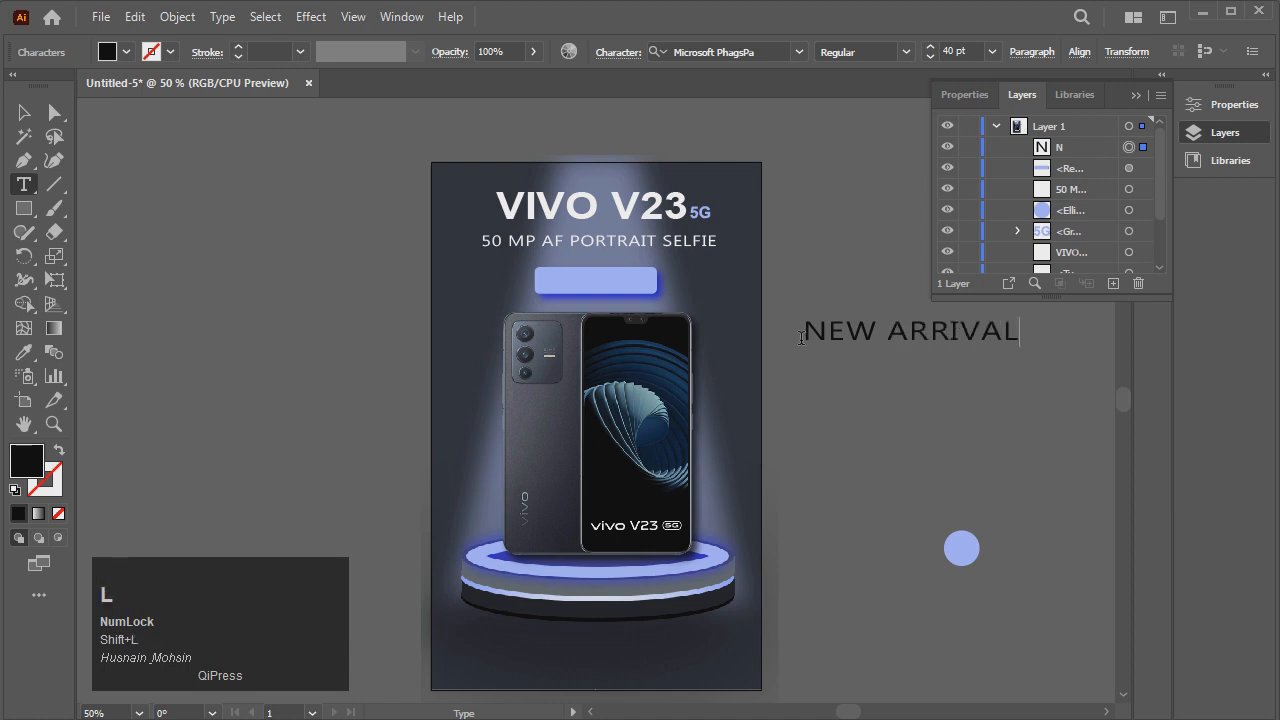
text(VAL)
click(22, 114)
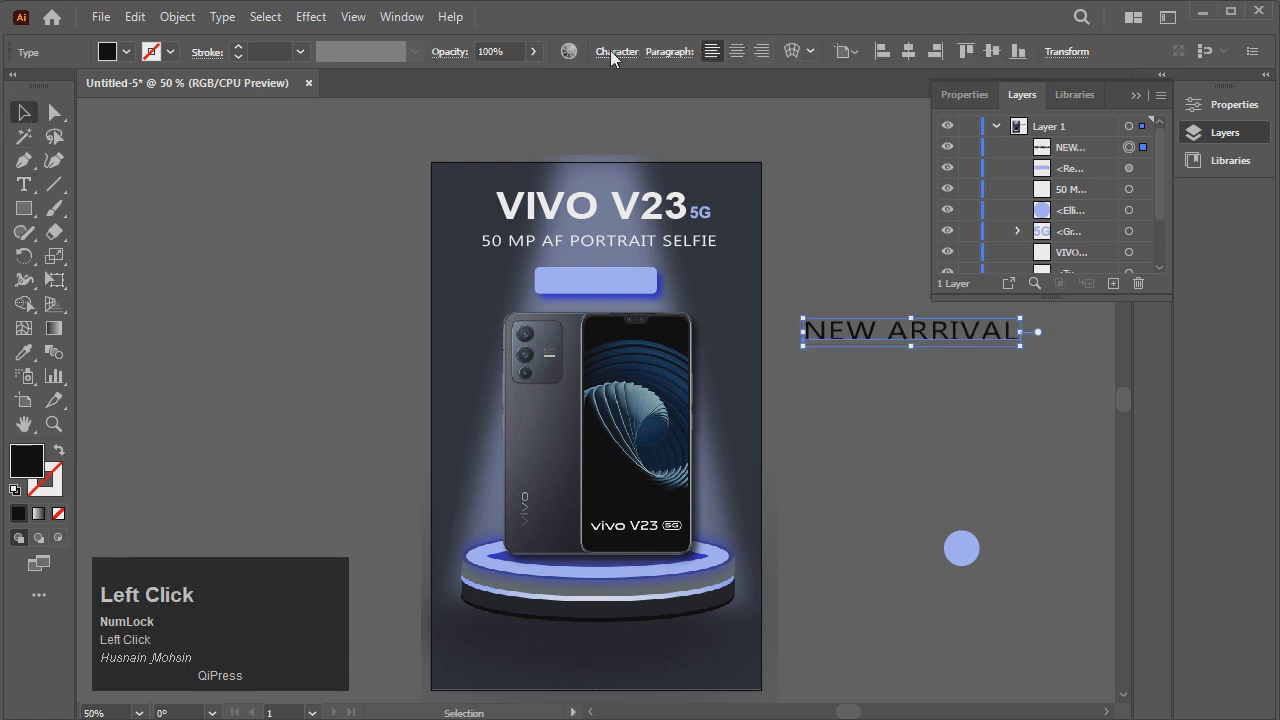
Set the "NEW ARRIVAL" text's horizontal scale to 100%.
click(616, 51)
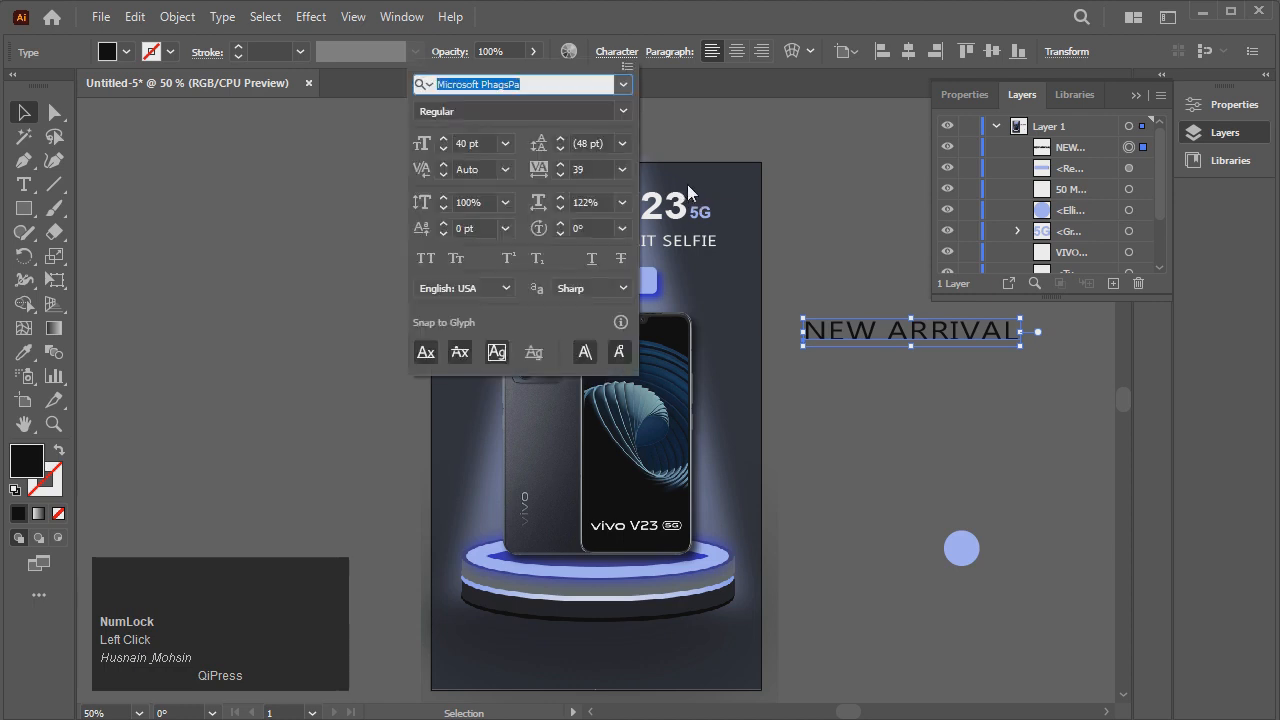
click(562, 201)
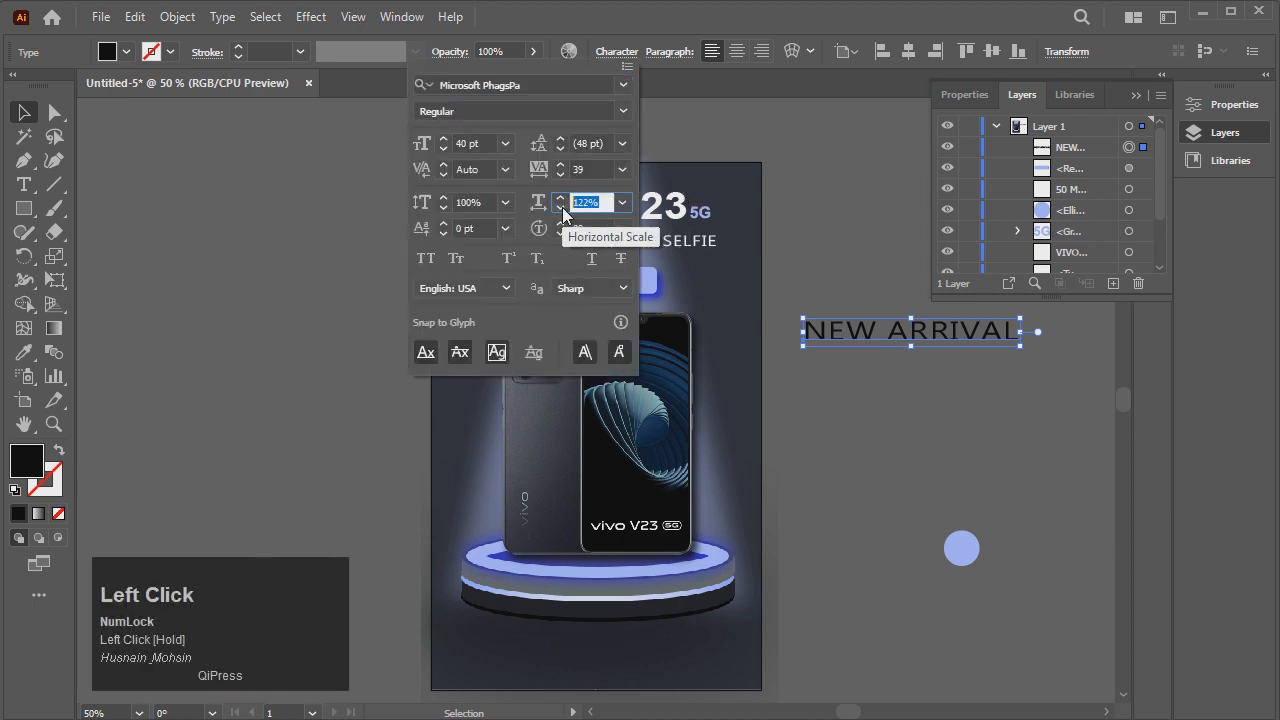
text(100%)
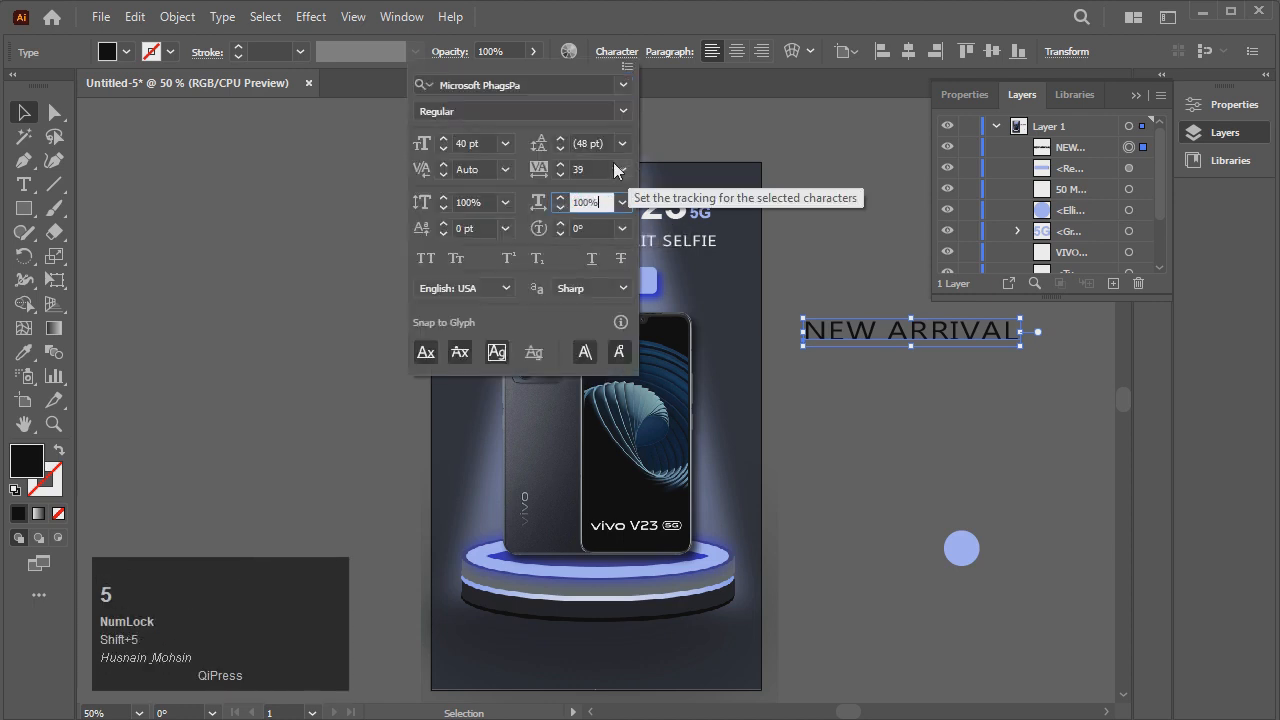
key(Return)
click(607, 55)
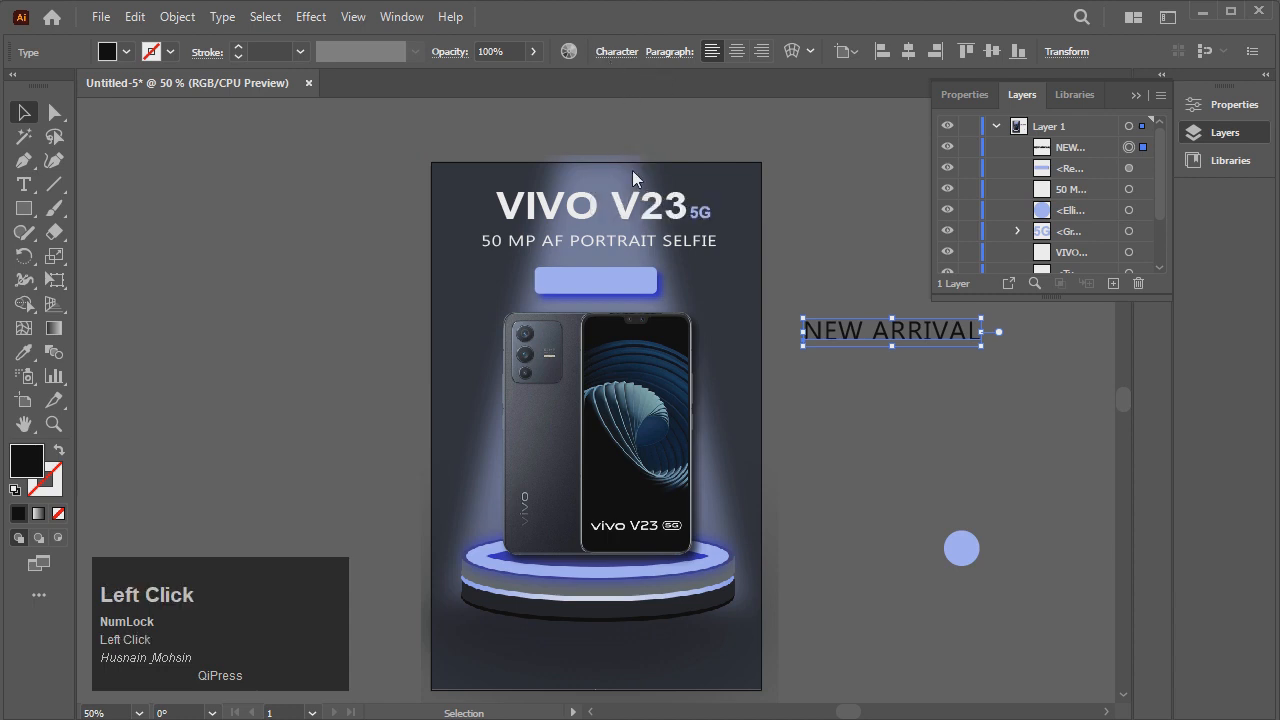
click(617, 51)
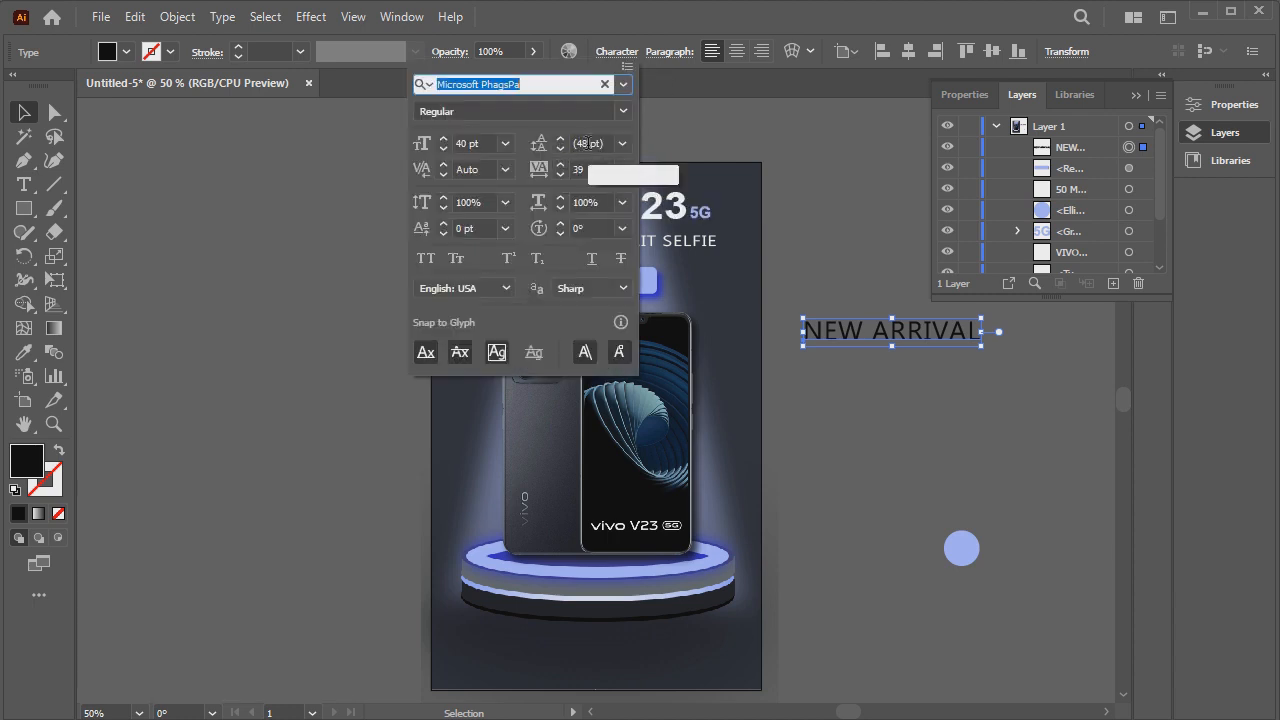
click(590, 143)
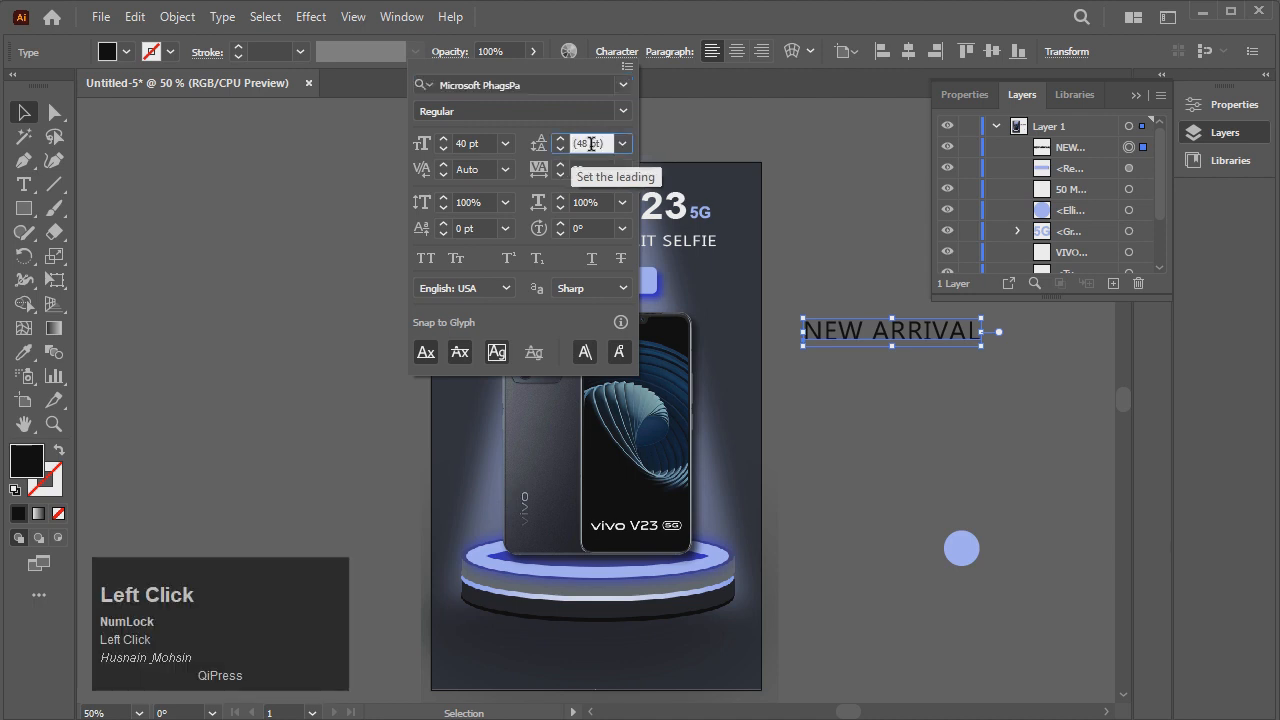
click(867, 337)
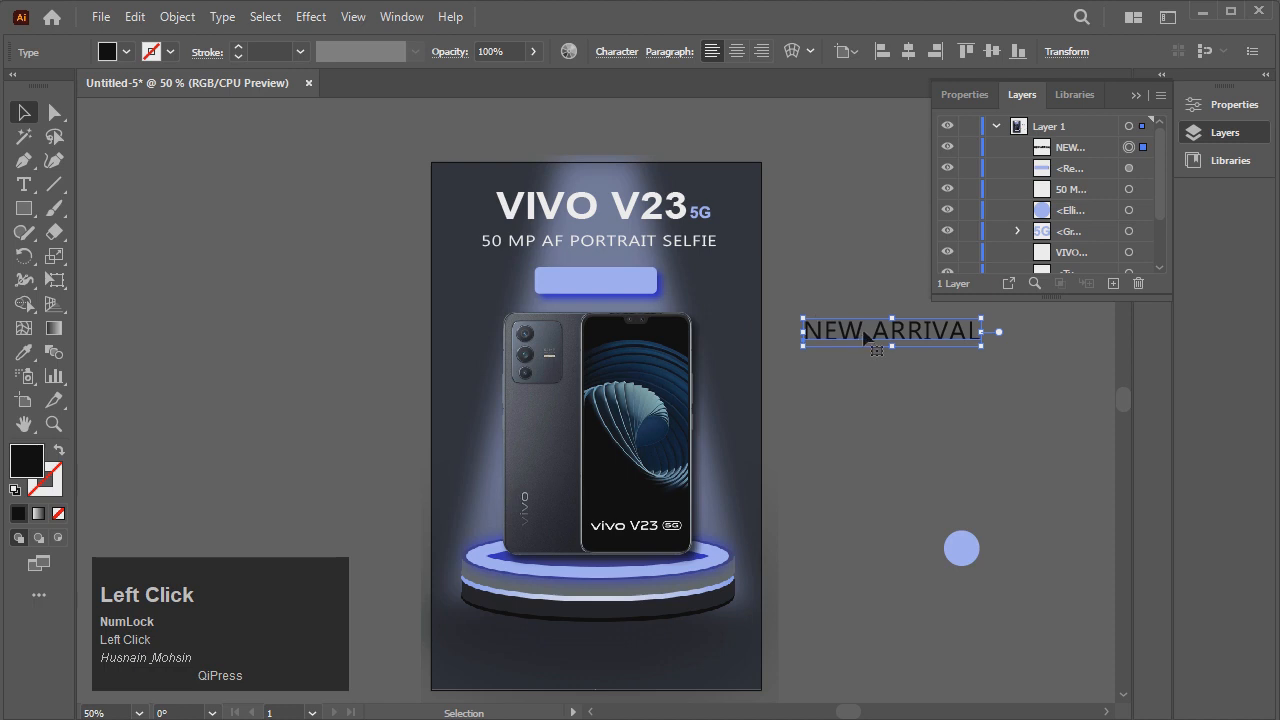
Move the "NEW ARRIVAL" text onto the light blue rounded badge and scale it down to fit inside.
drag(866, 338, 594, 288)
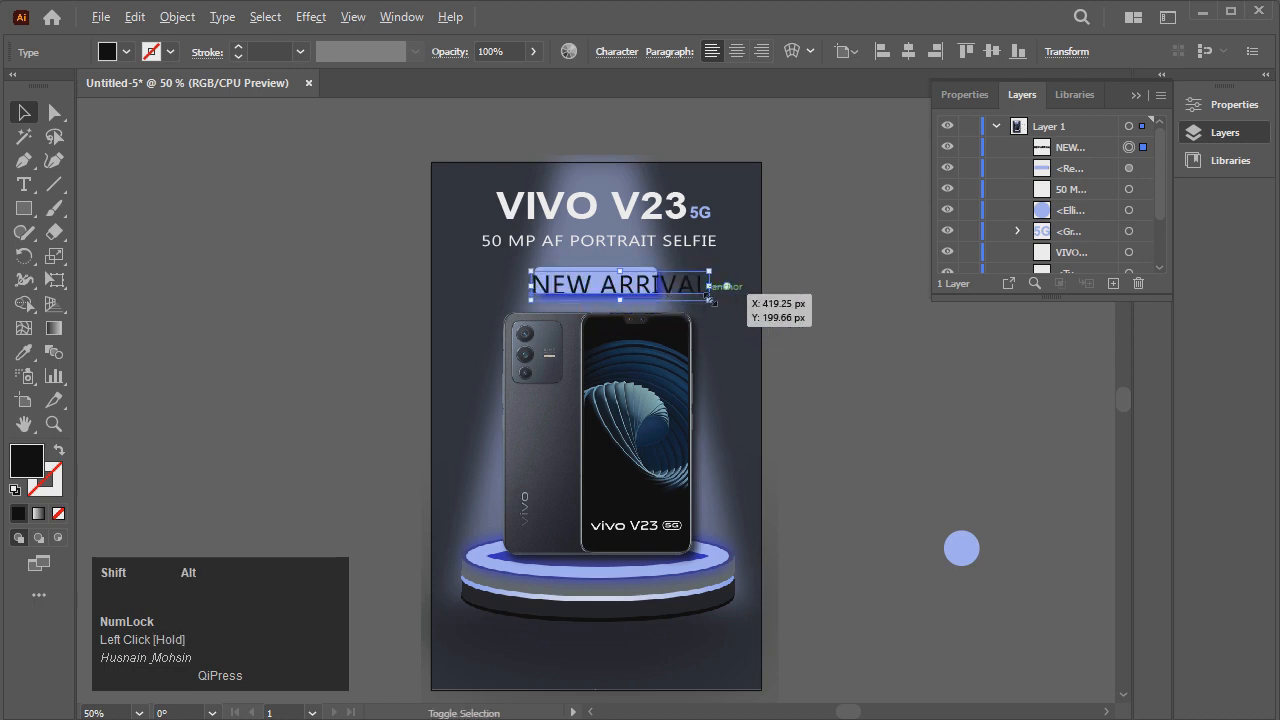
drag(709, 299, 620, 289)
key(Left)
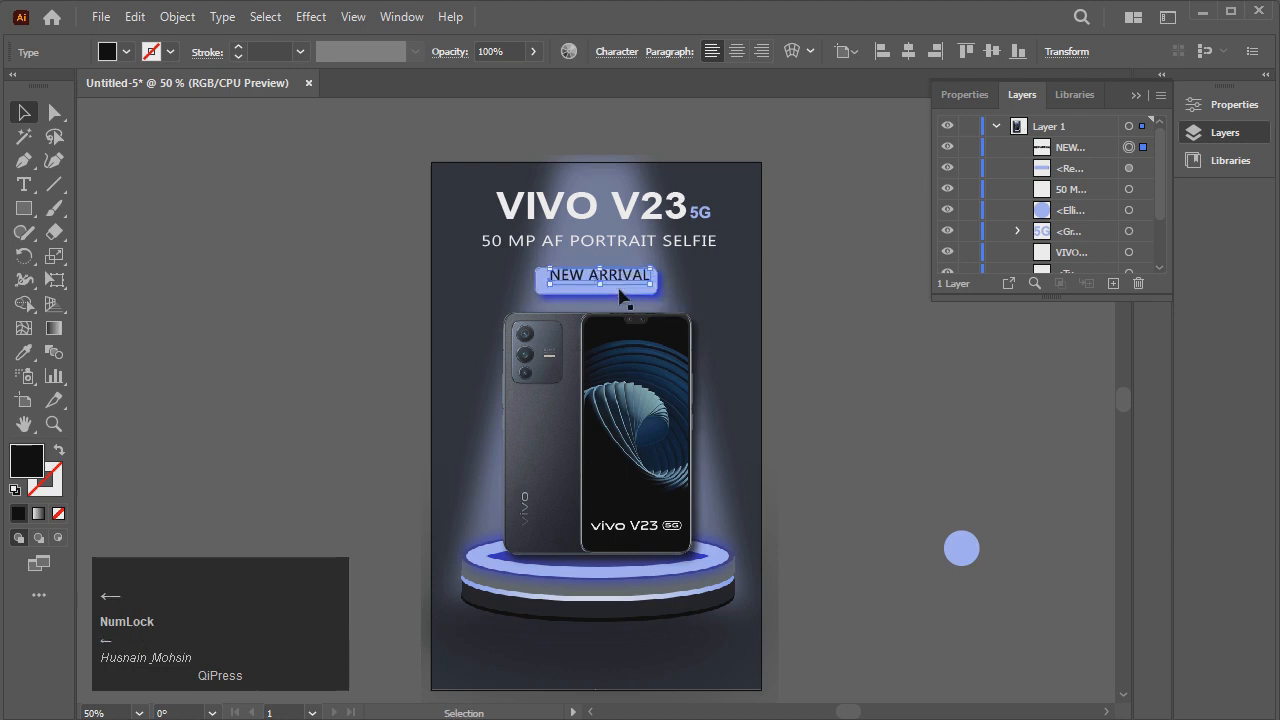
key(Down)
key(Down)
key(Down)
key(Down)
key(Down)
key(Down)
Set the "NEW ARRIVAL" text's font to Microsoft PhagsPa Bold.
click(621, 61)
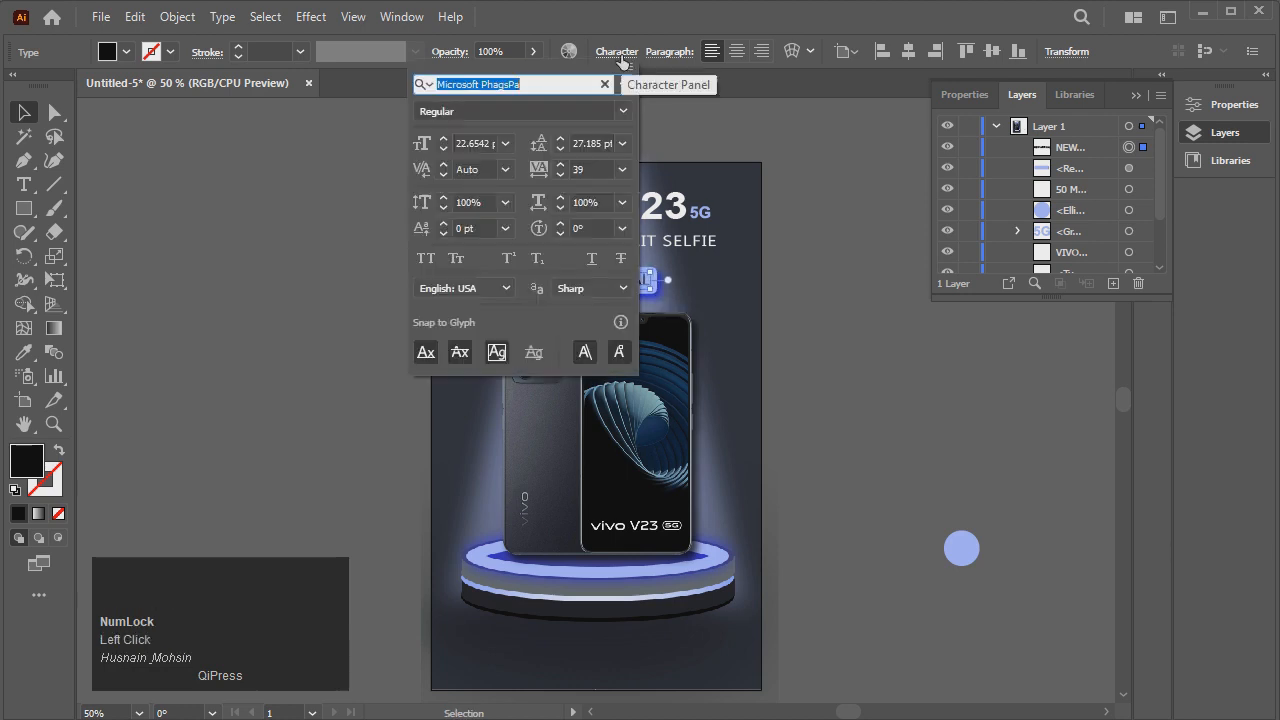
text(pa)
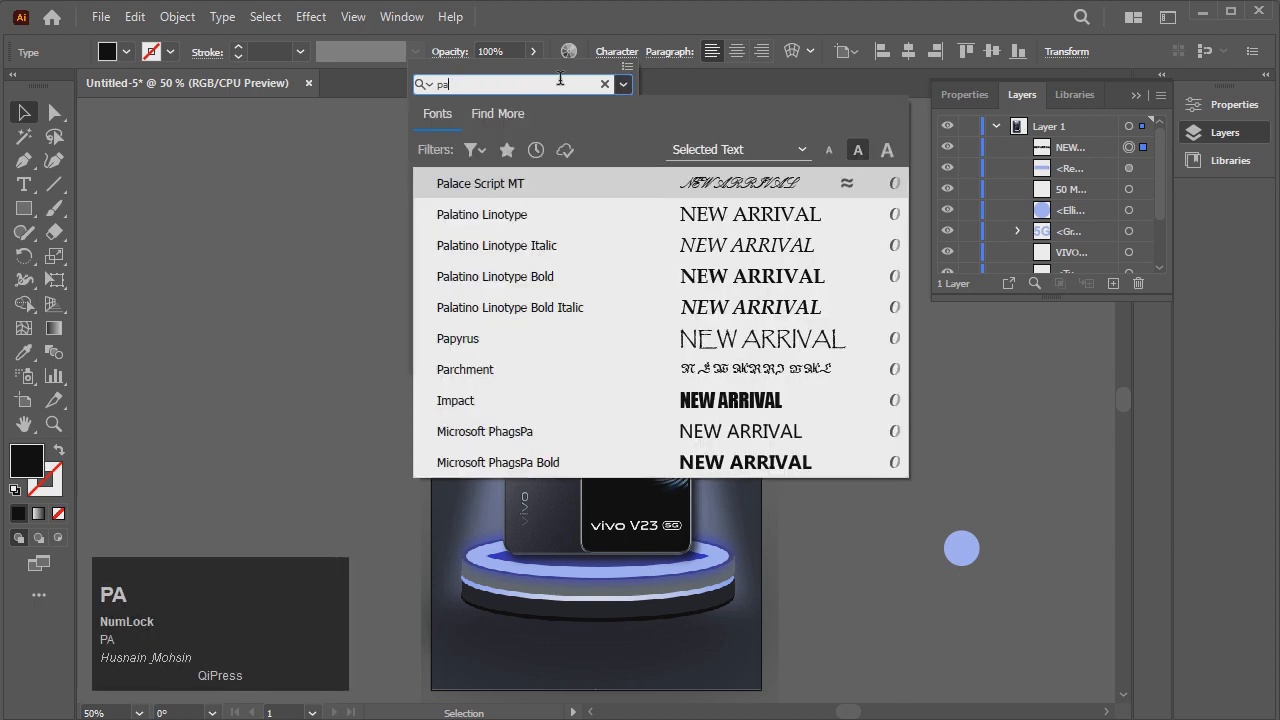
click(778, 462)
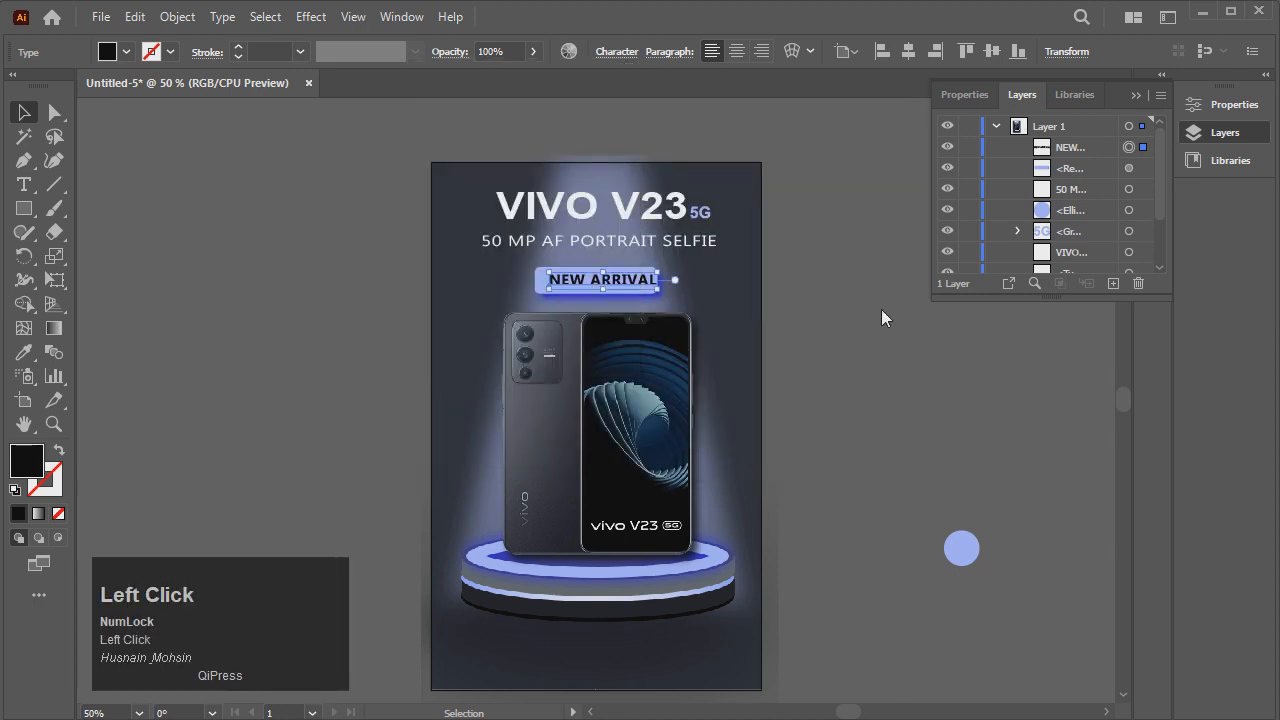
Shrink the "NEW ARRIVAL" text slightly and centre it within the rounded badge.
key(z)
drag(537, 264, 666, 306)
click(24, 112)
drag(471, 400, 392, 390)
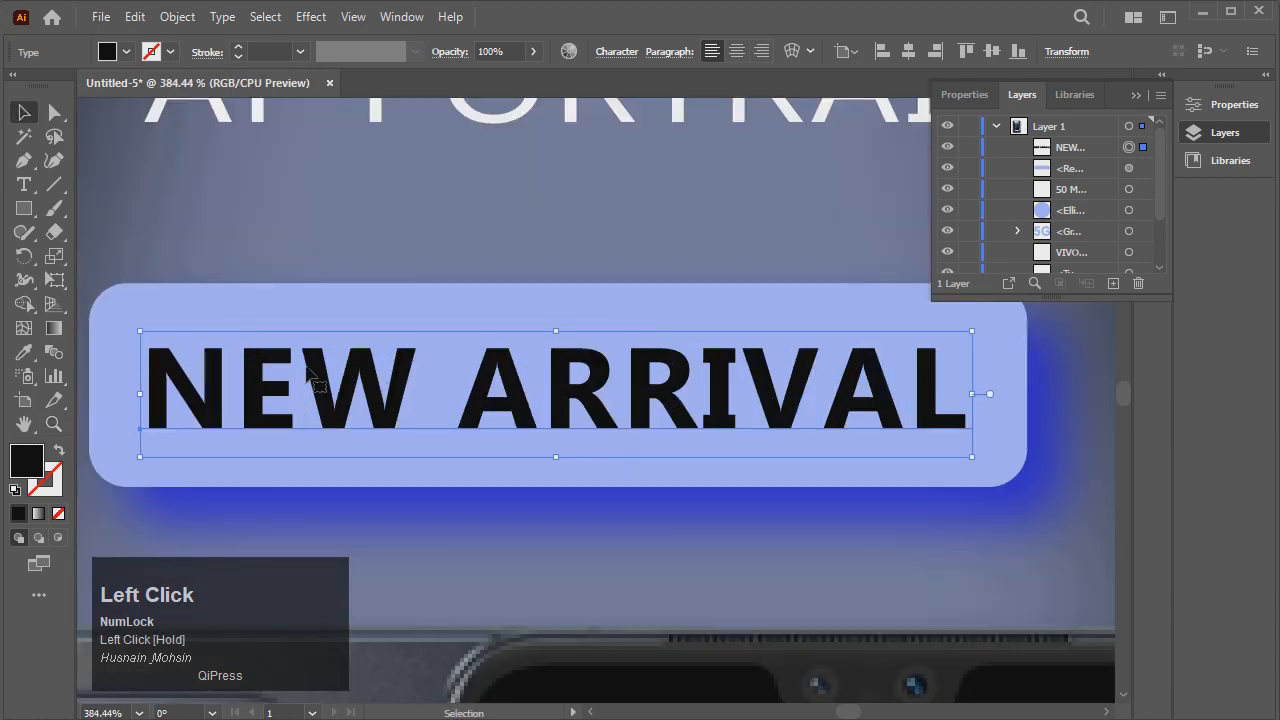
drag(146, 340, 205, 345)
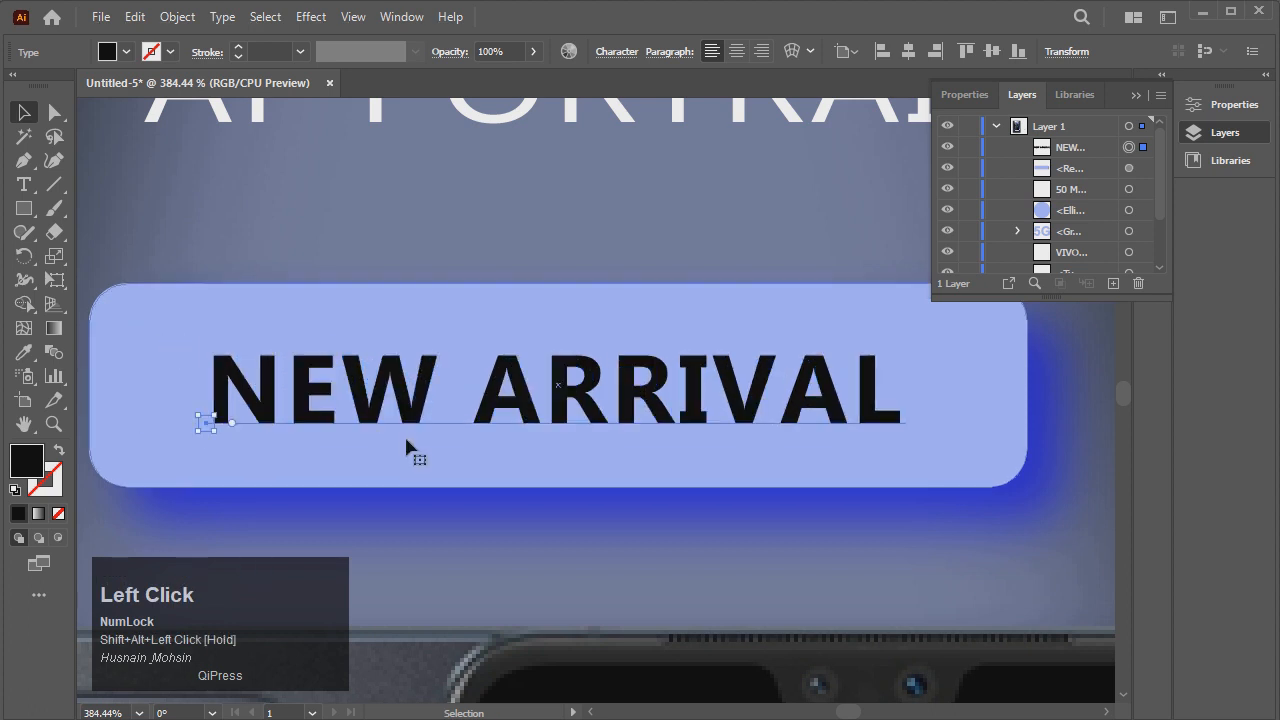
key(ctrl+minus)
key(ctrl+minus)
key(ctrl+minus)
key(ctrl+minus)
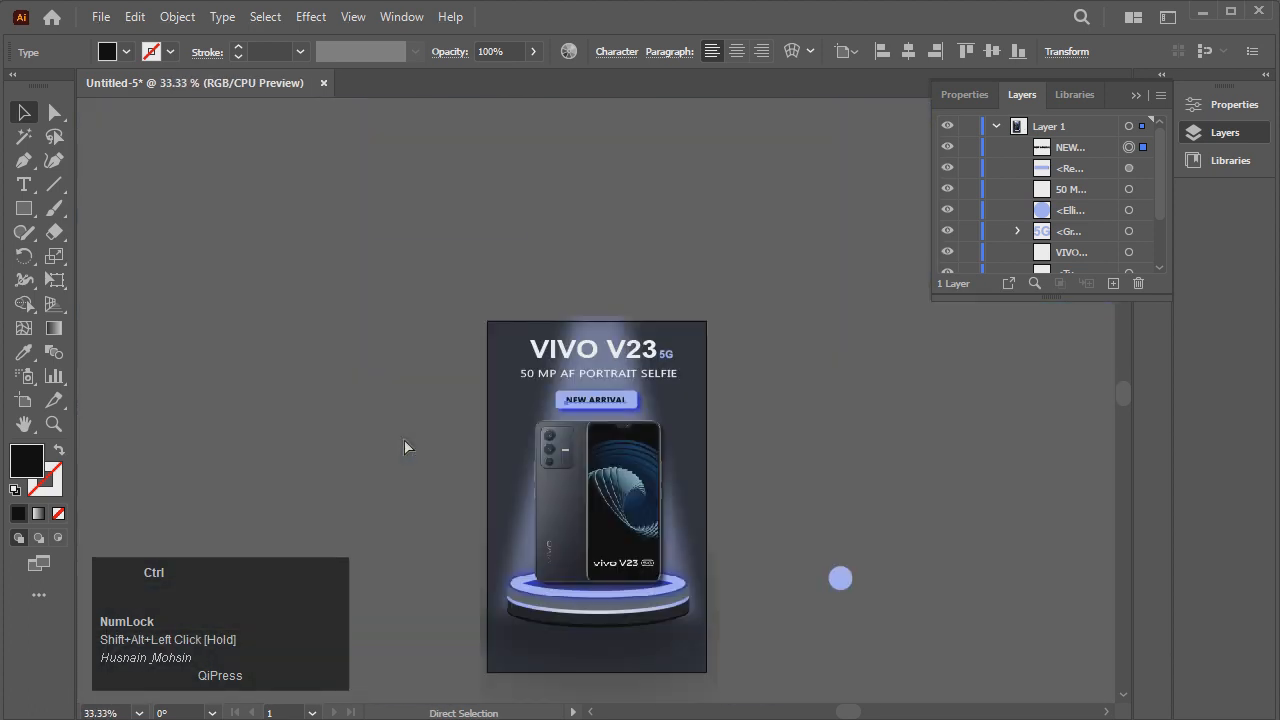
click(806, 380)
scroll(823, 388, down, 1)
click(867, 369)
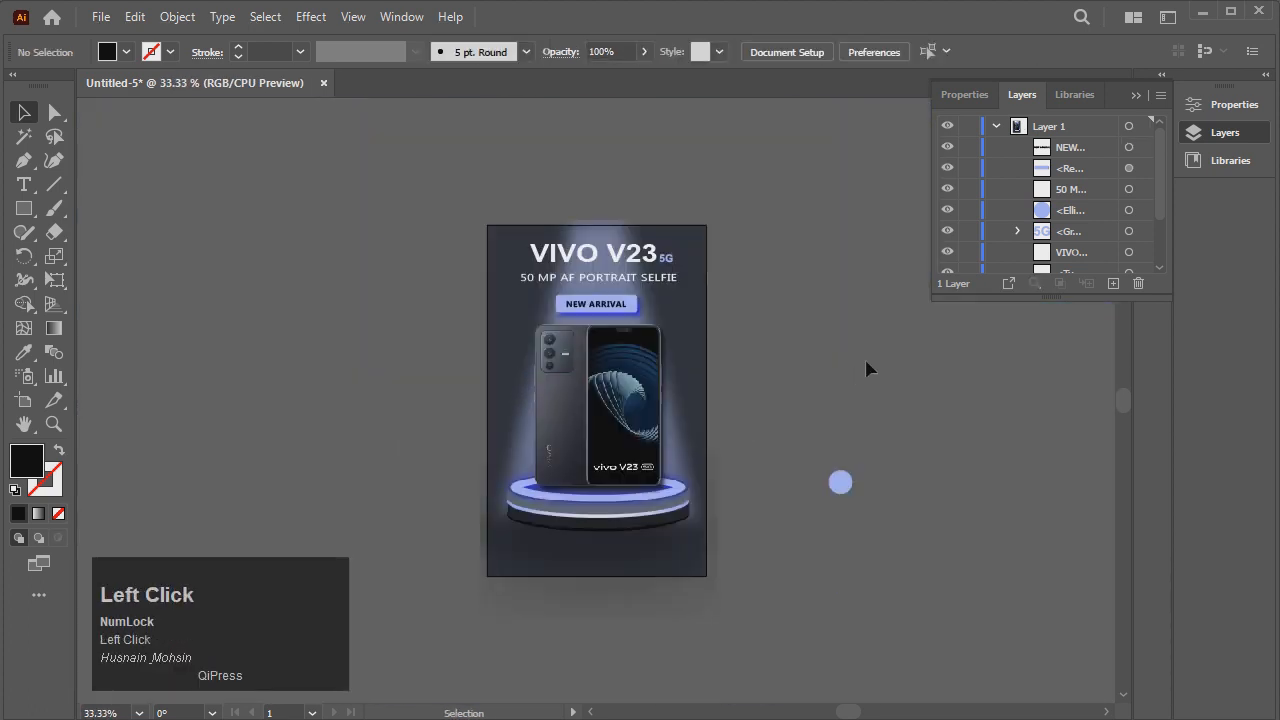
click(50, 425)
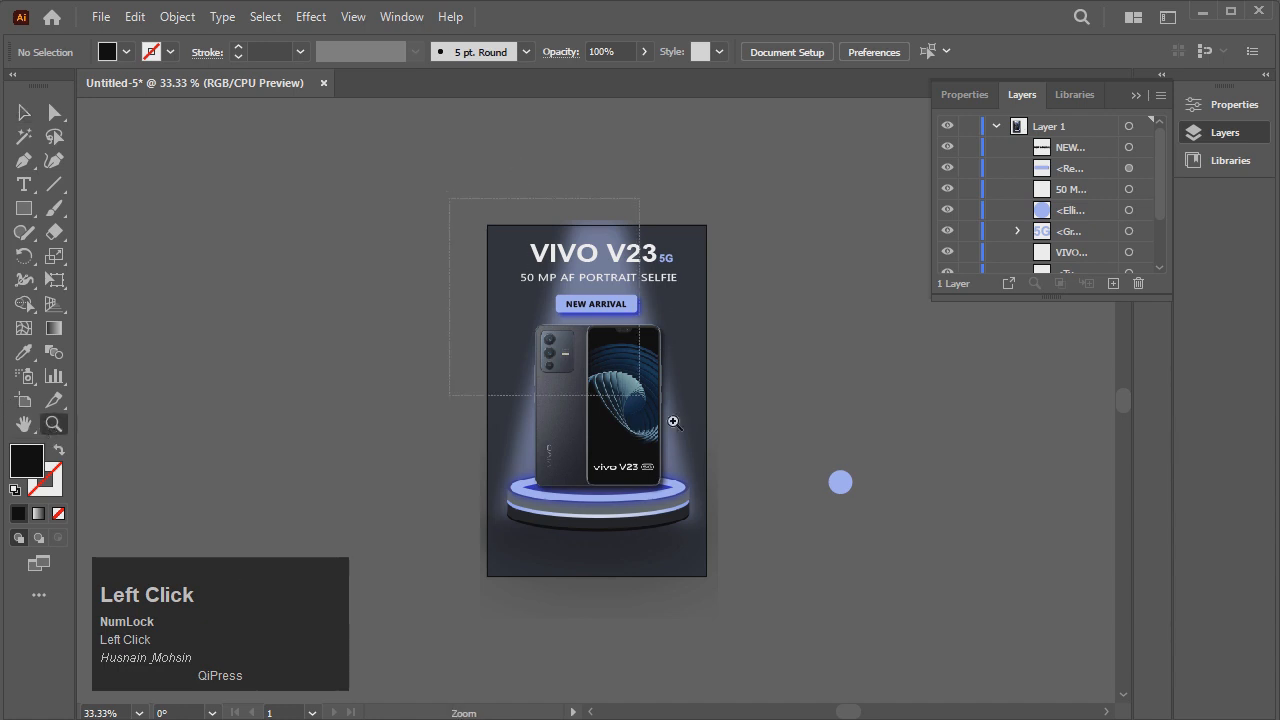
drag(673, 422, 758, 584)
click(27, 115)
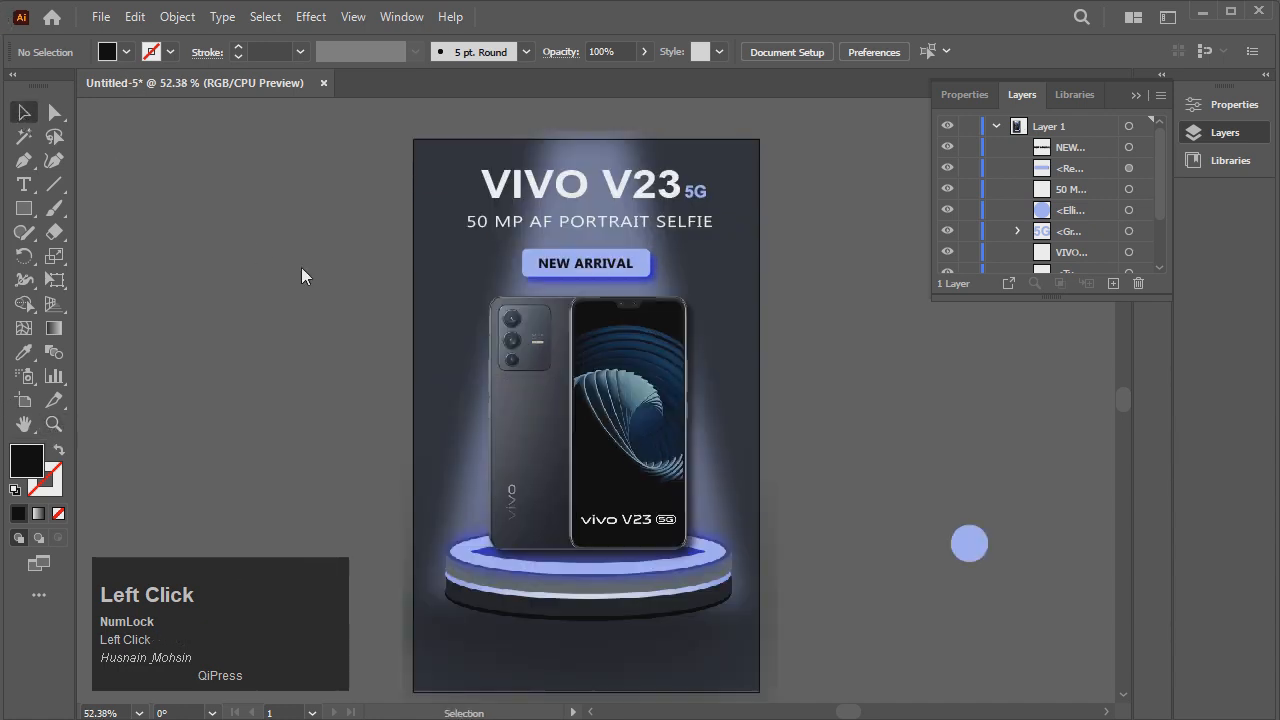
scroll(301, 267, down, 1)
click(24, 184)
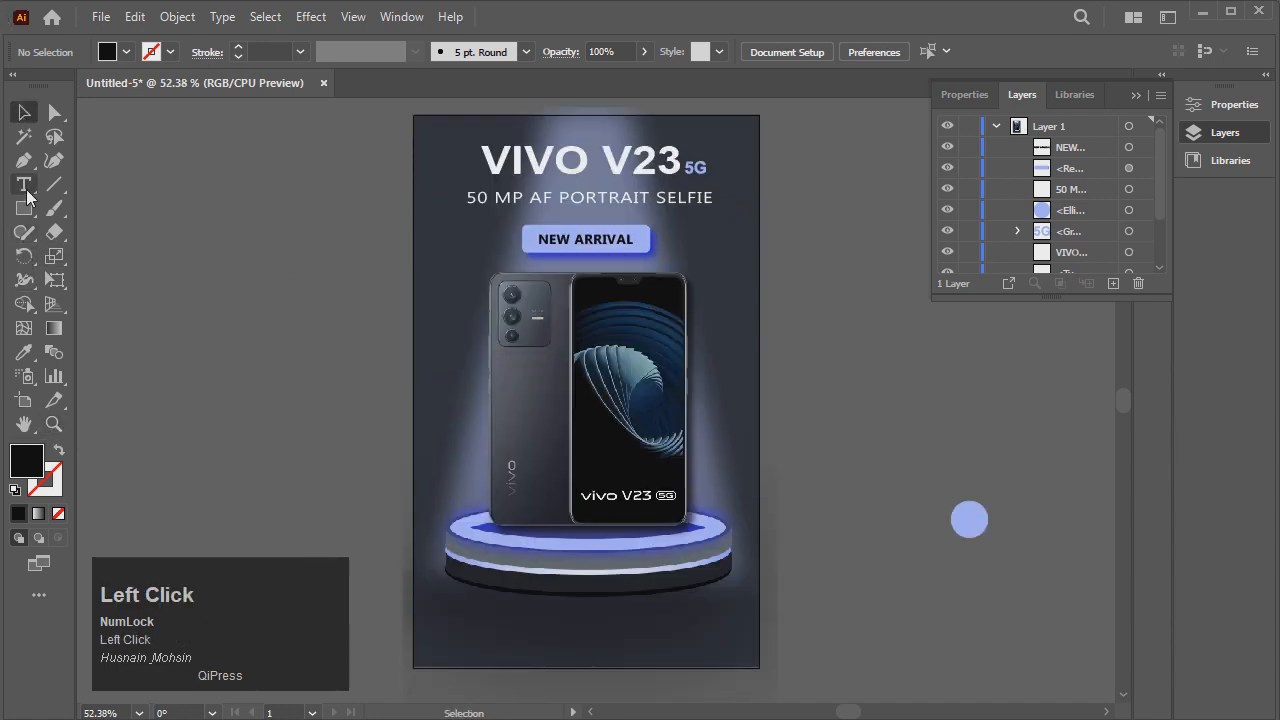
click(264, 420)
text(wwwww.)
key(BackSpace)
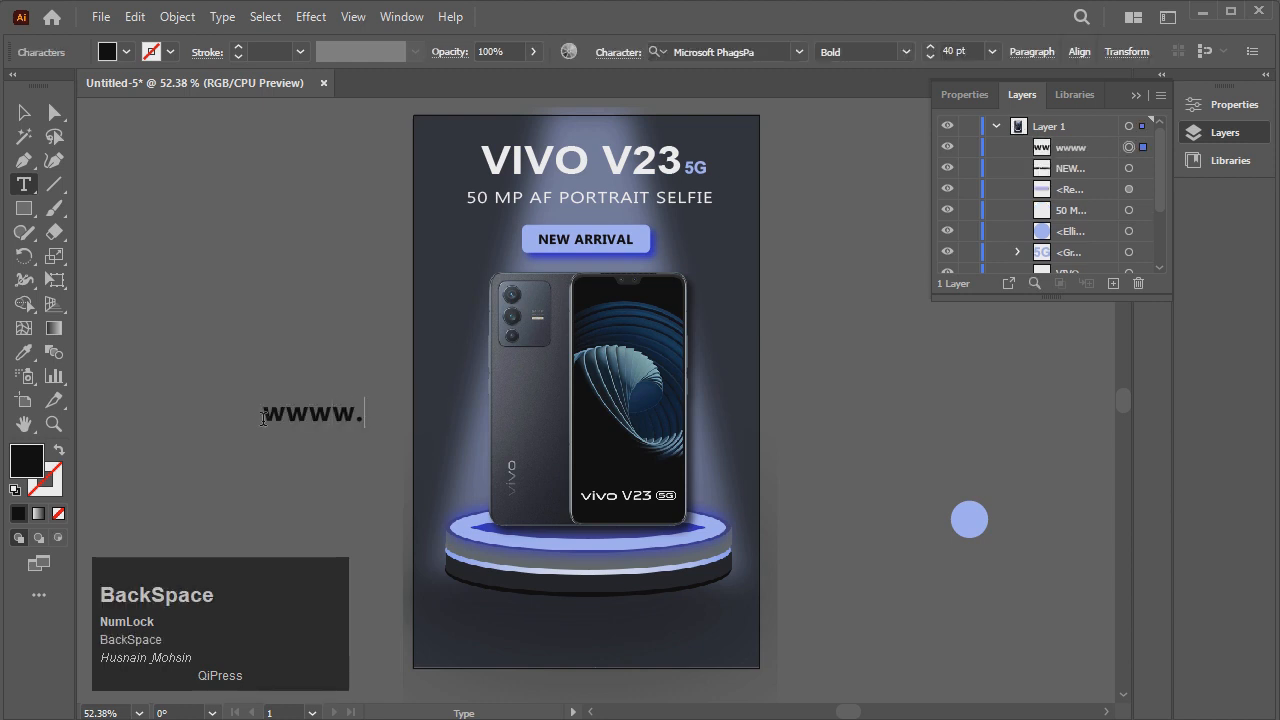
key(BackSpace)
text(.)
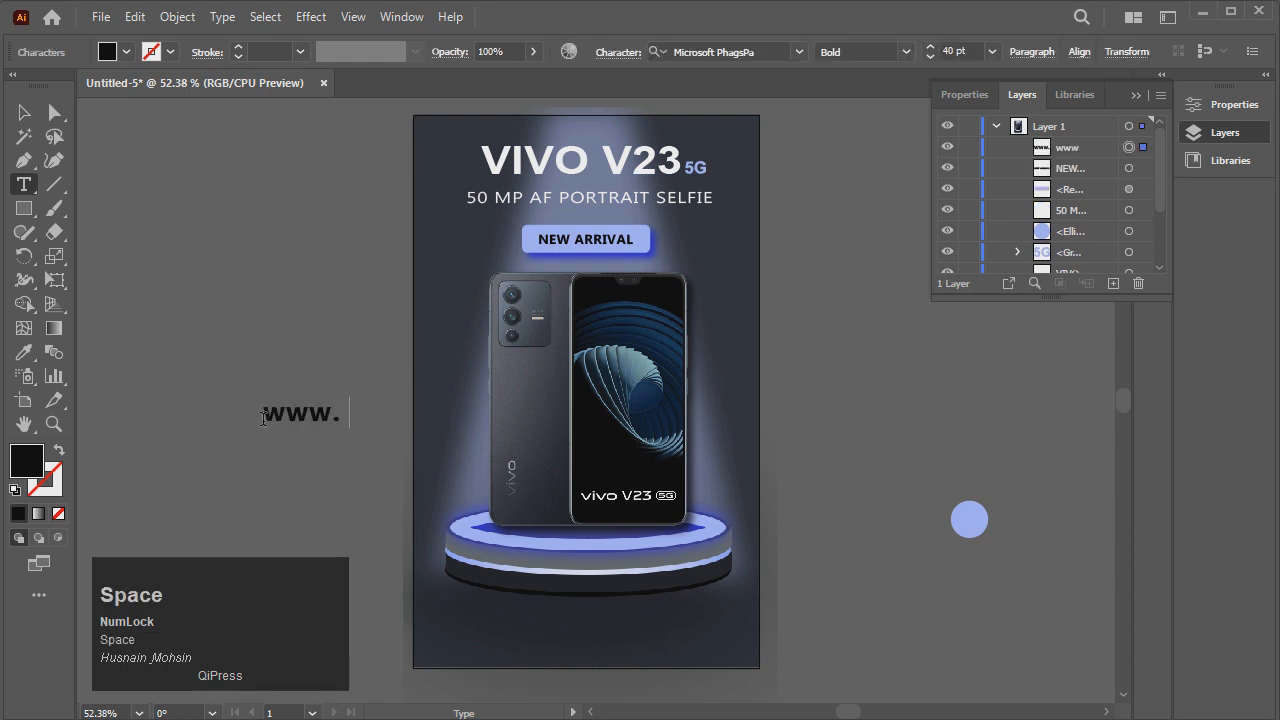
key(BackSpace)
text(Al)
key(BackSpace)
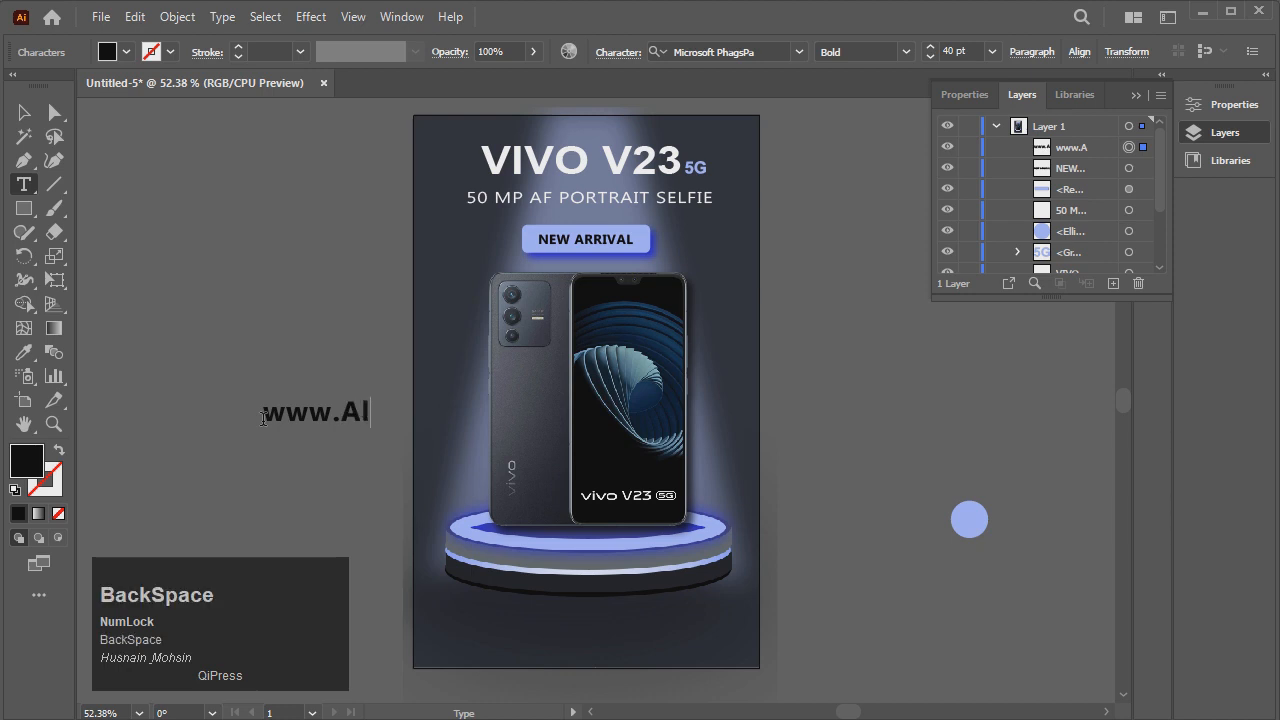
text(alhamdzone)
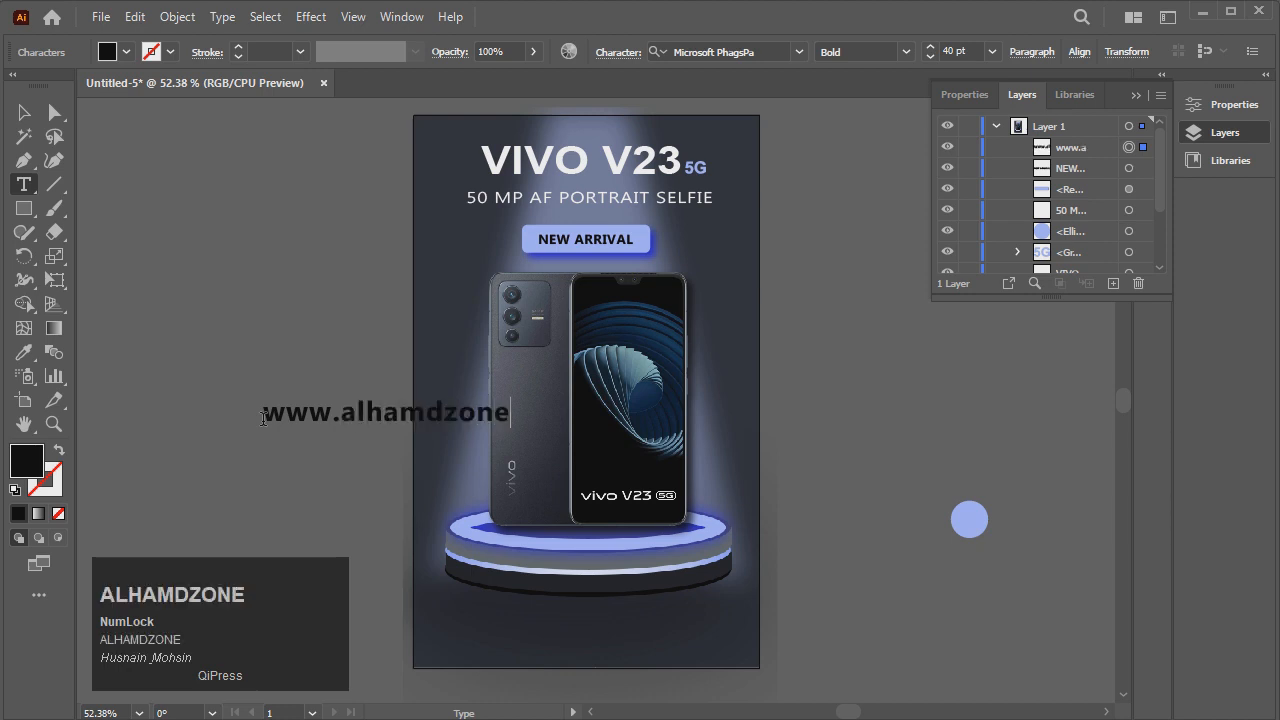
text(.com)
click(24, 111)
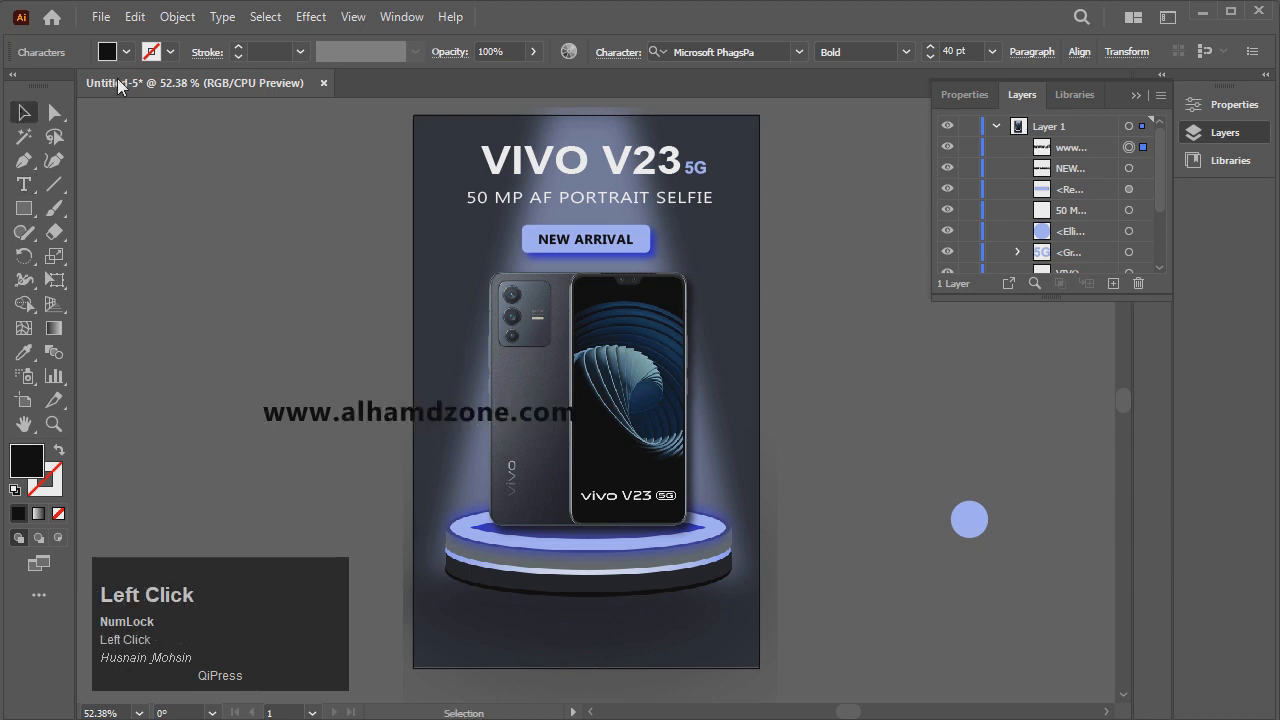
Change the website text's fill to off-white.
click(126, 51)
click(42, 85)
click(455, 538)
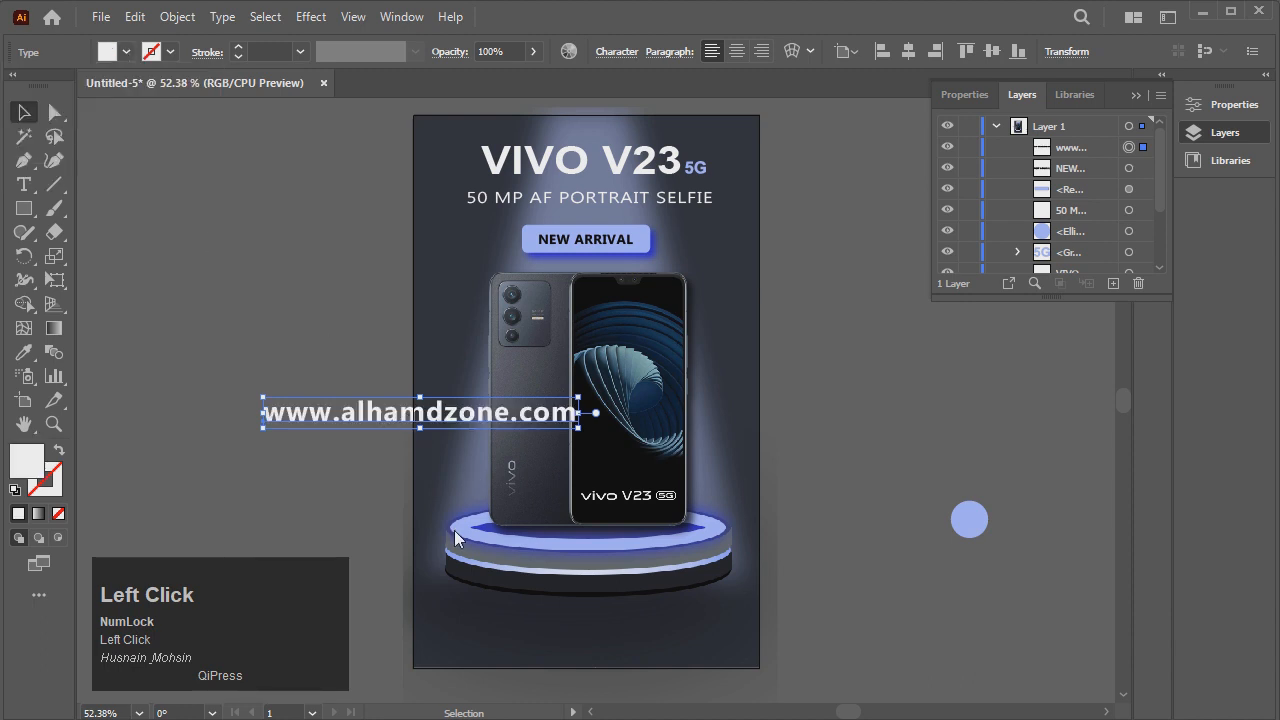
drag(521, 430, 564, 472)
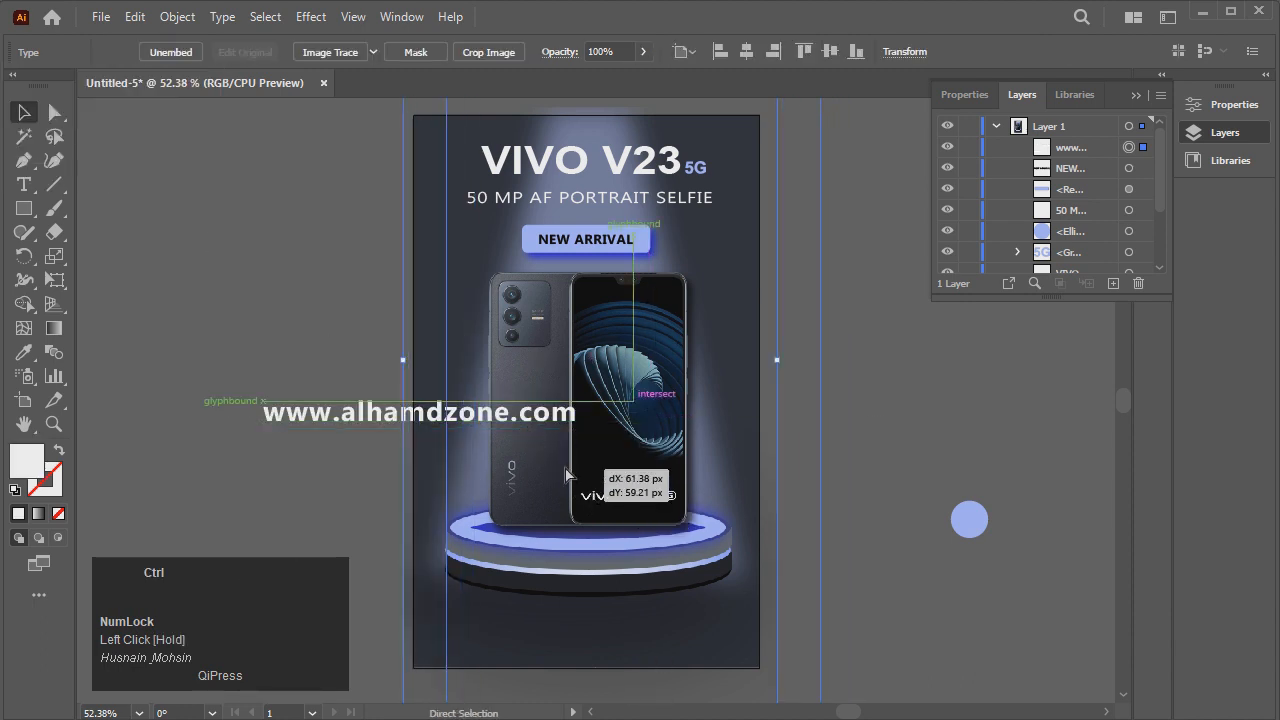
key(ctrl+z)
click(350, 340)
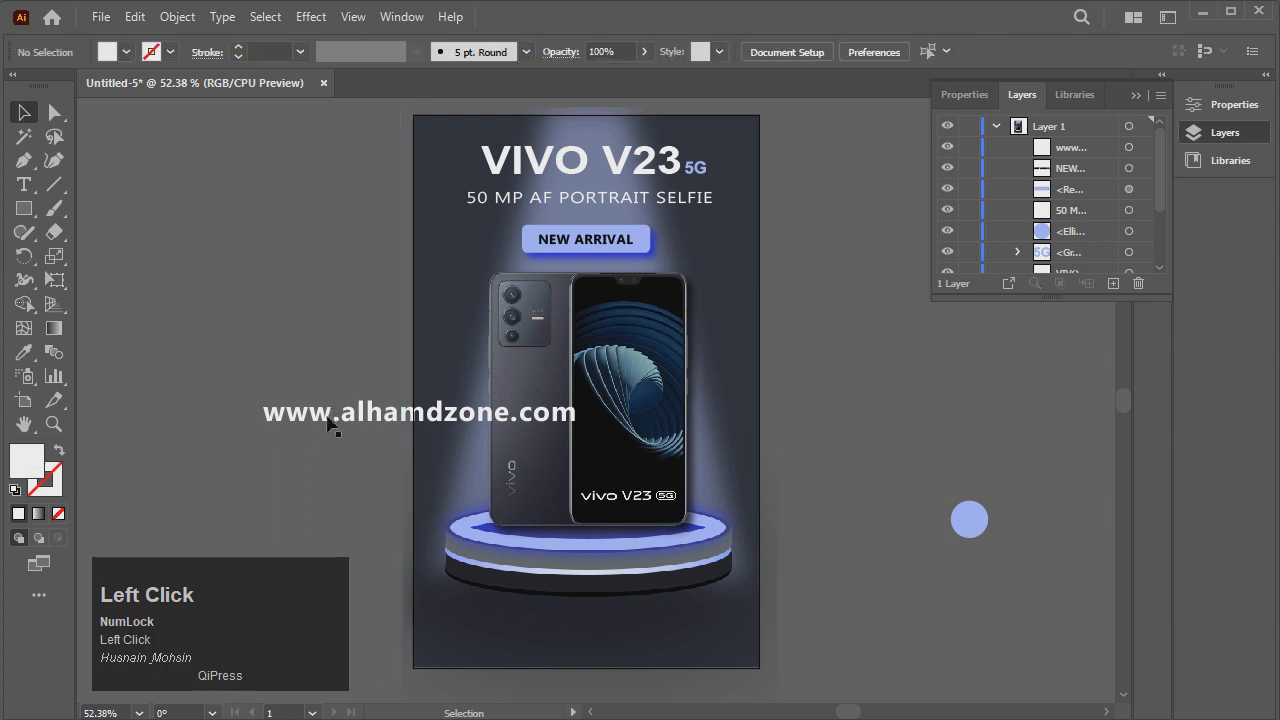
Move the website text below the stand, scale it down and centre it horizontally on the poster.
drag(326, 418, 754, 638)
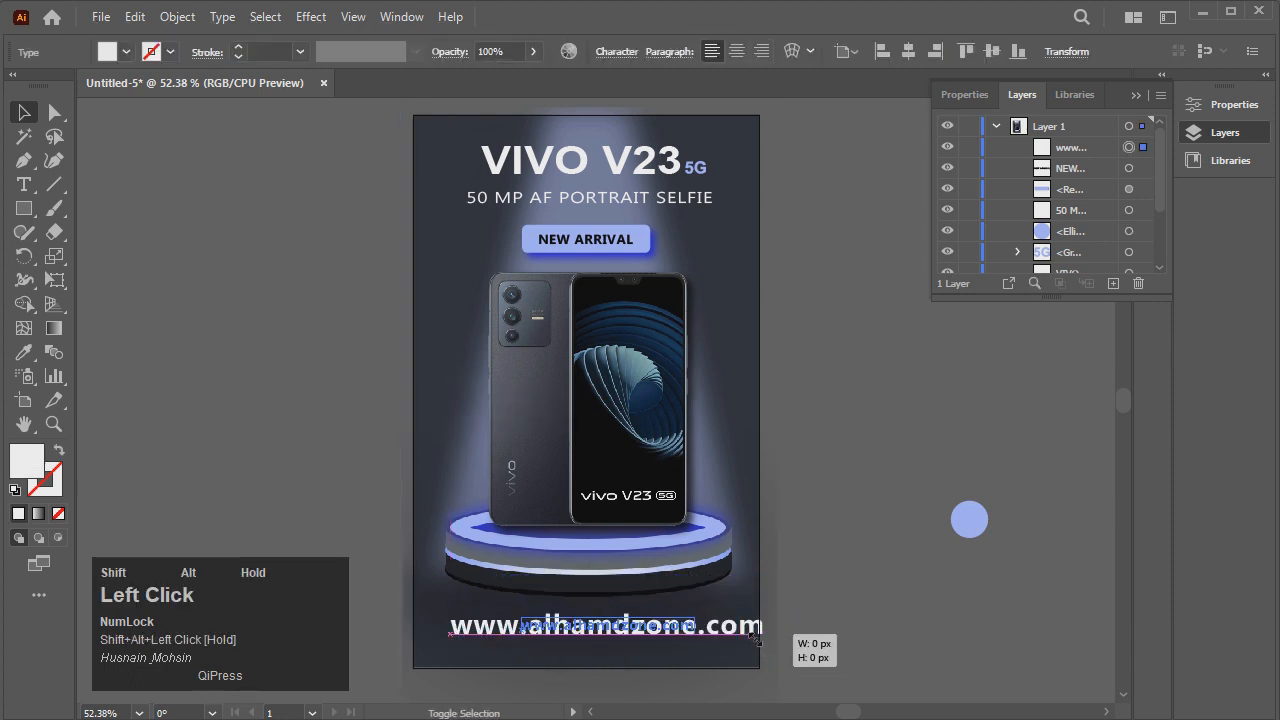
mouse_move(656, 626)
mouse_down()
mouse_move(658, 646)
mouse_move(648, 636)
mouse_up()
key(Left)
key(Left)
key(Left)
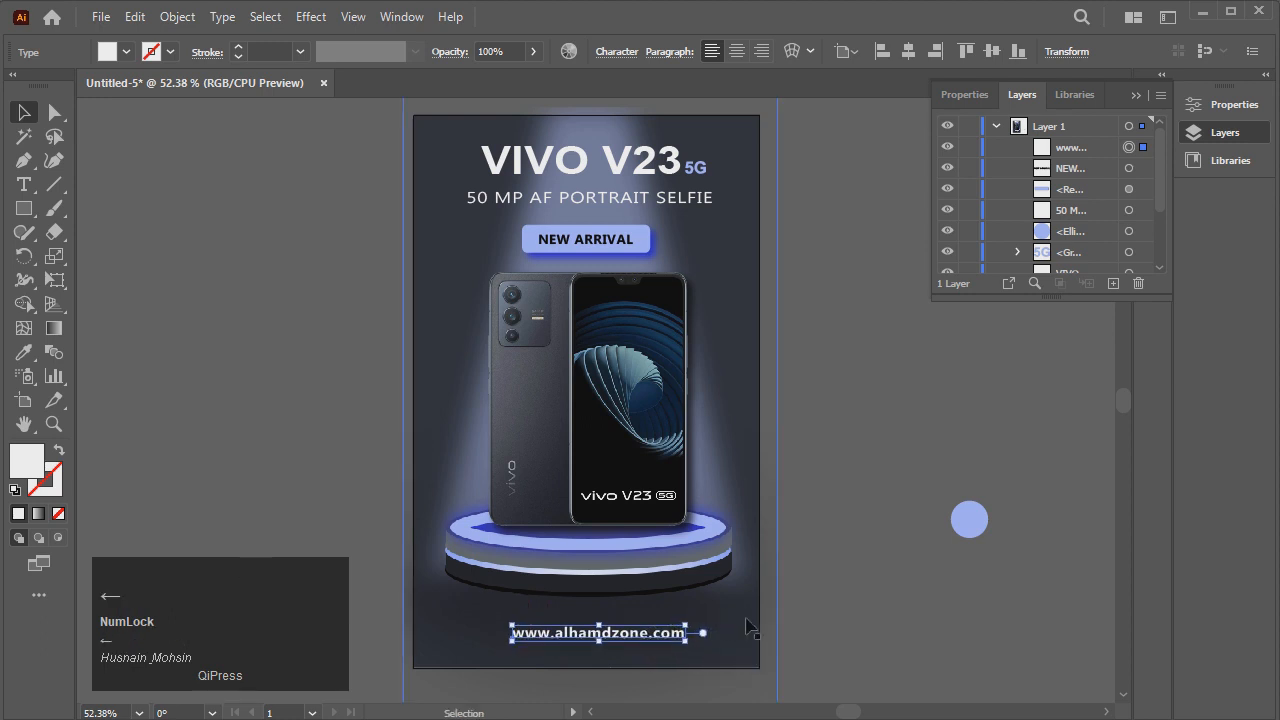
click(796, 587)
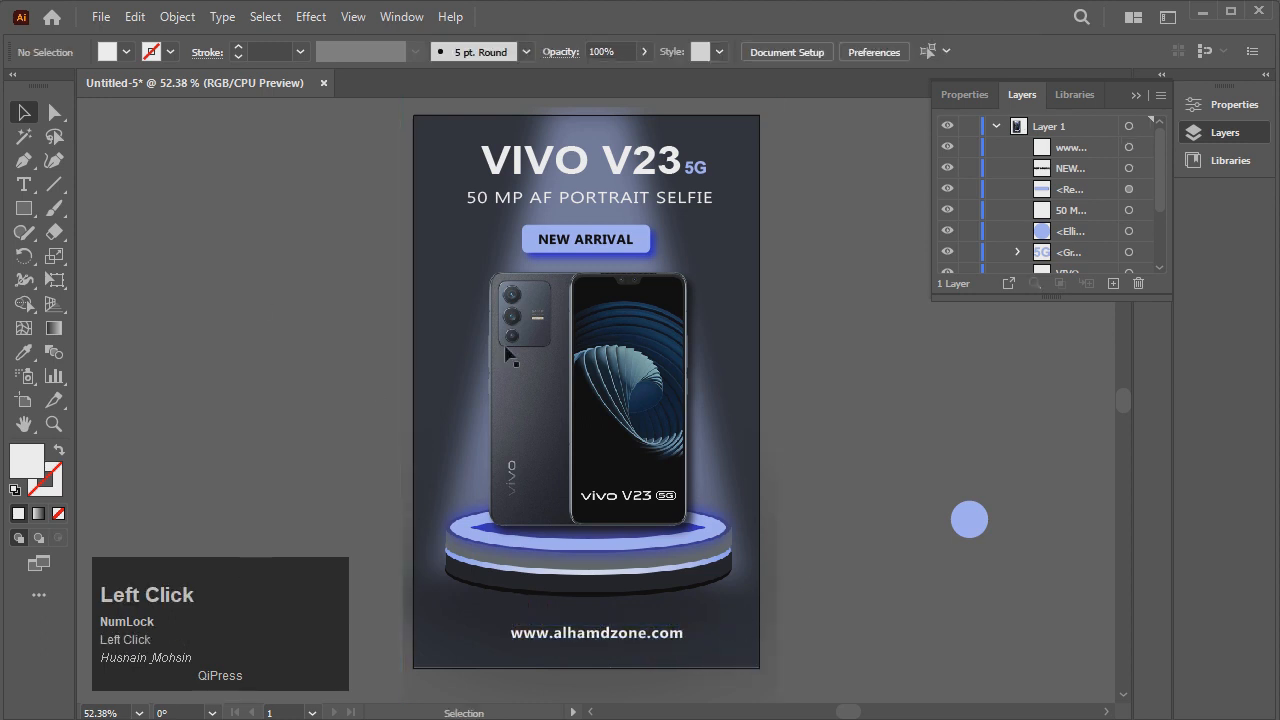
Draw an off-white rectangle covering the whole poster artboard.
click(26, 210)
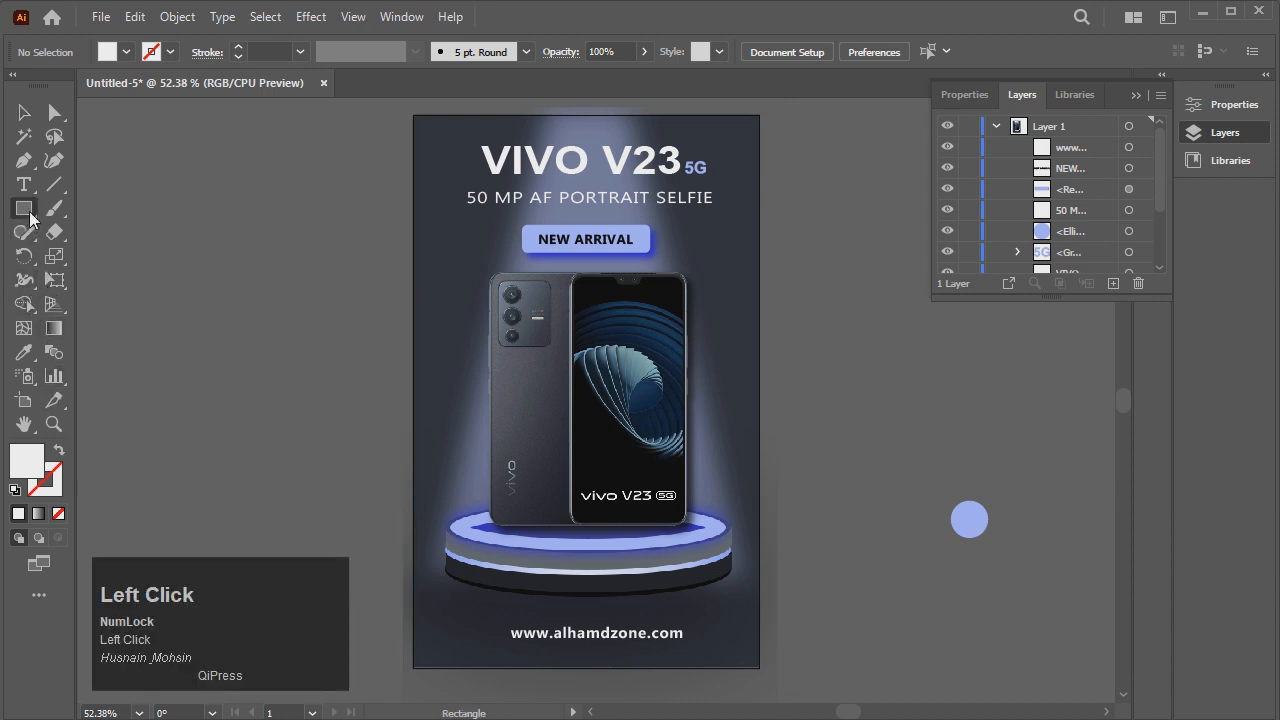
drag(415, 116, 762, 672)
click(24, 115)
click(353, 117)
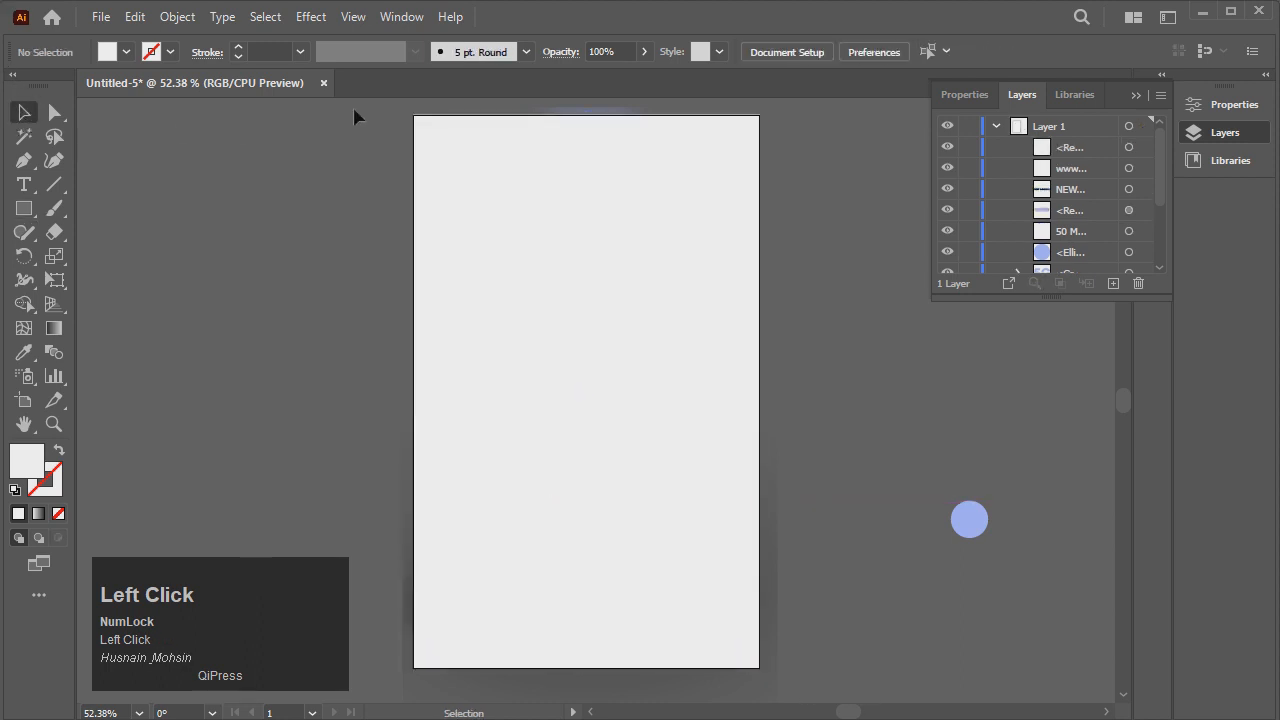
Select the covering rectangle with the poster artwork and make a clipping mask.
drag(548, 228, 834, 691)
right_click(523, 212)
click(607, 422)
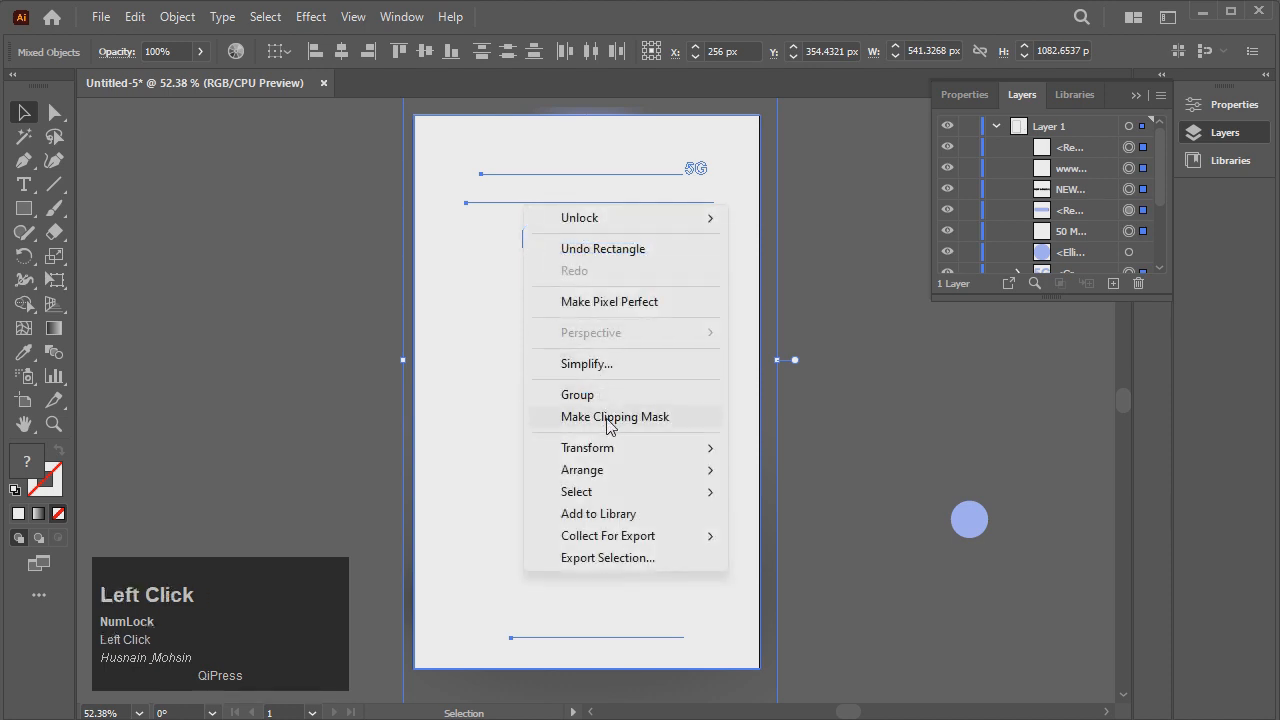
Undo the clipping mask and the covering rectangle.
key(z)
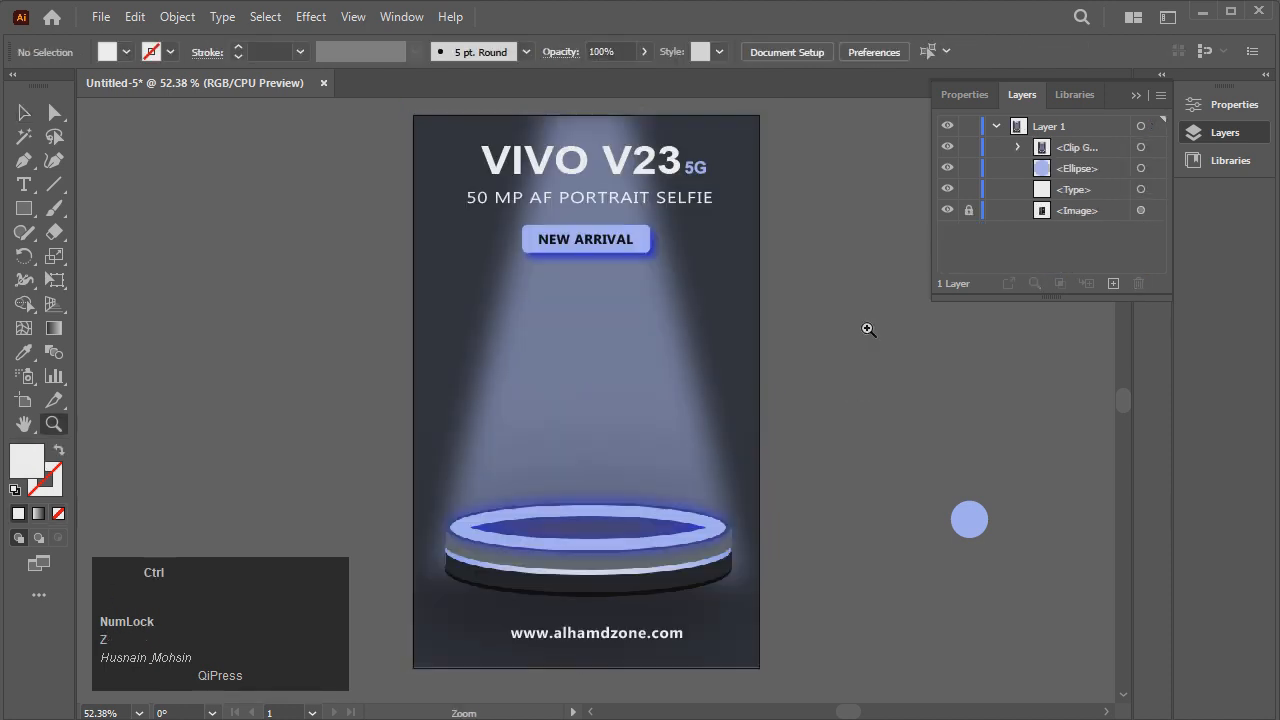
click(24, 112)
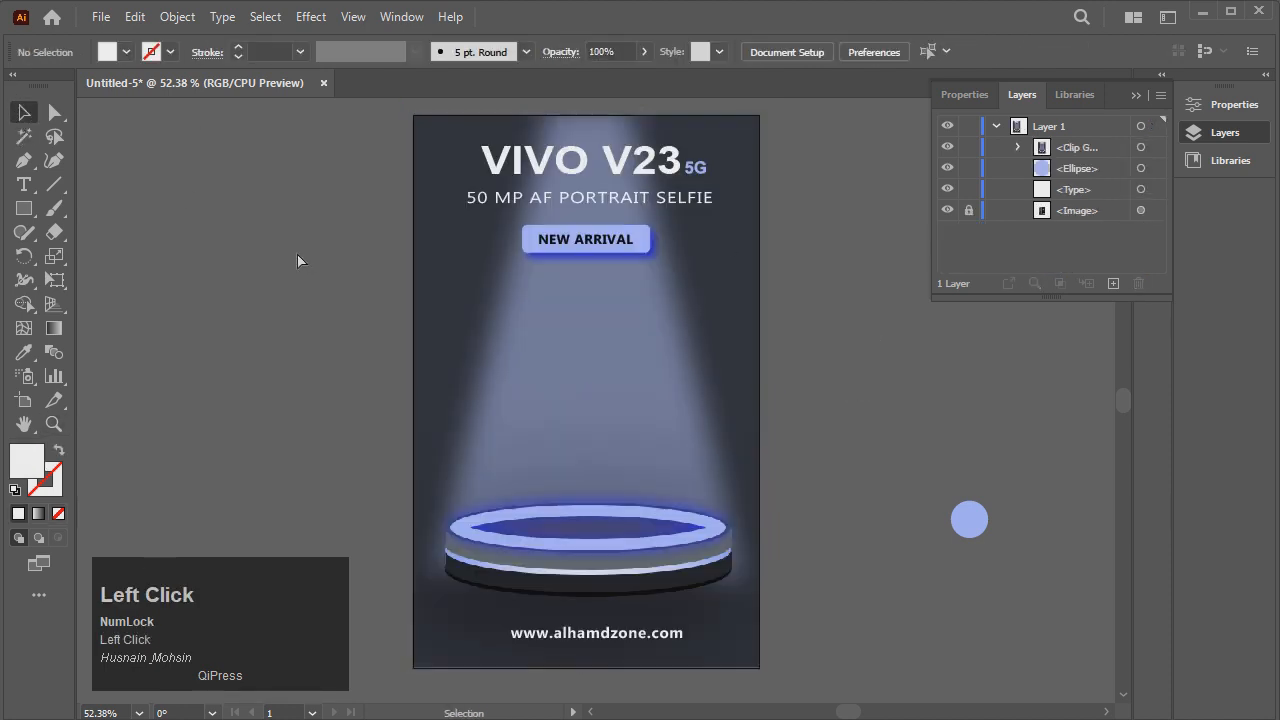
key(ctrl+a)
key(ctrl+y)
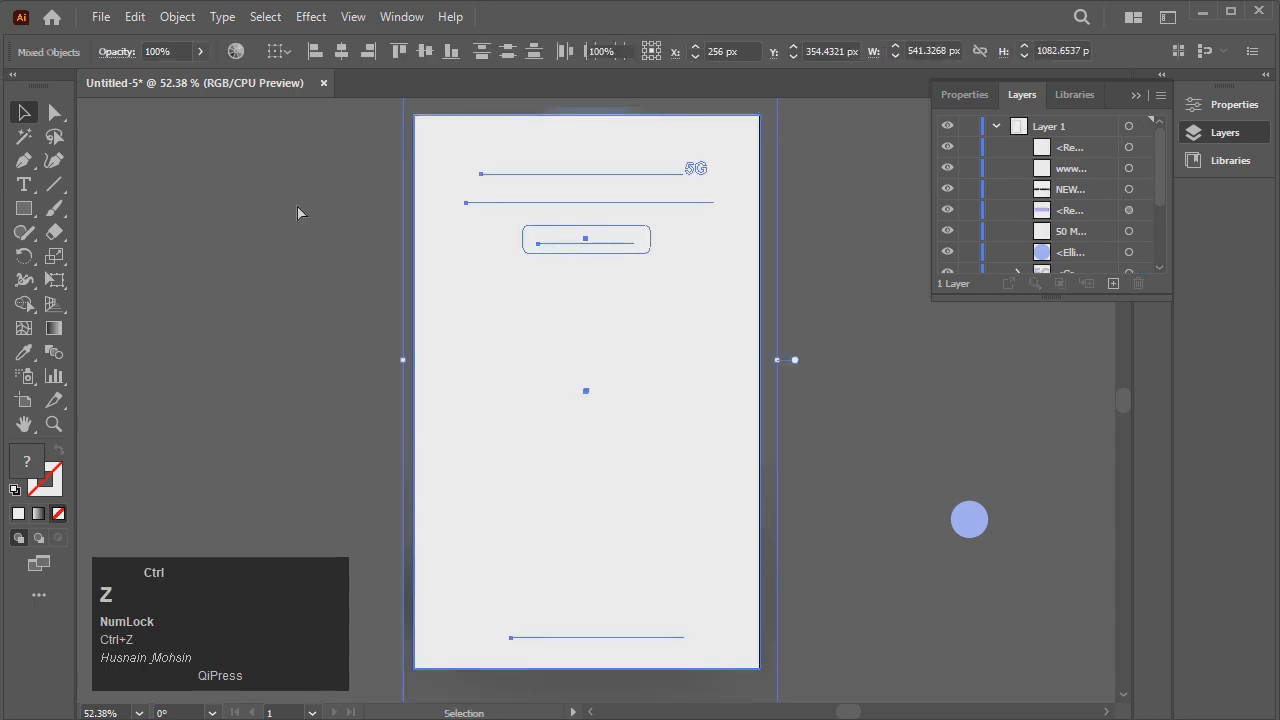
key(ctrl+y)
click(250, 219)
Unlock the locked phone image in Layer 1.
scroll(998, 245, down, 3)
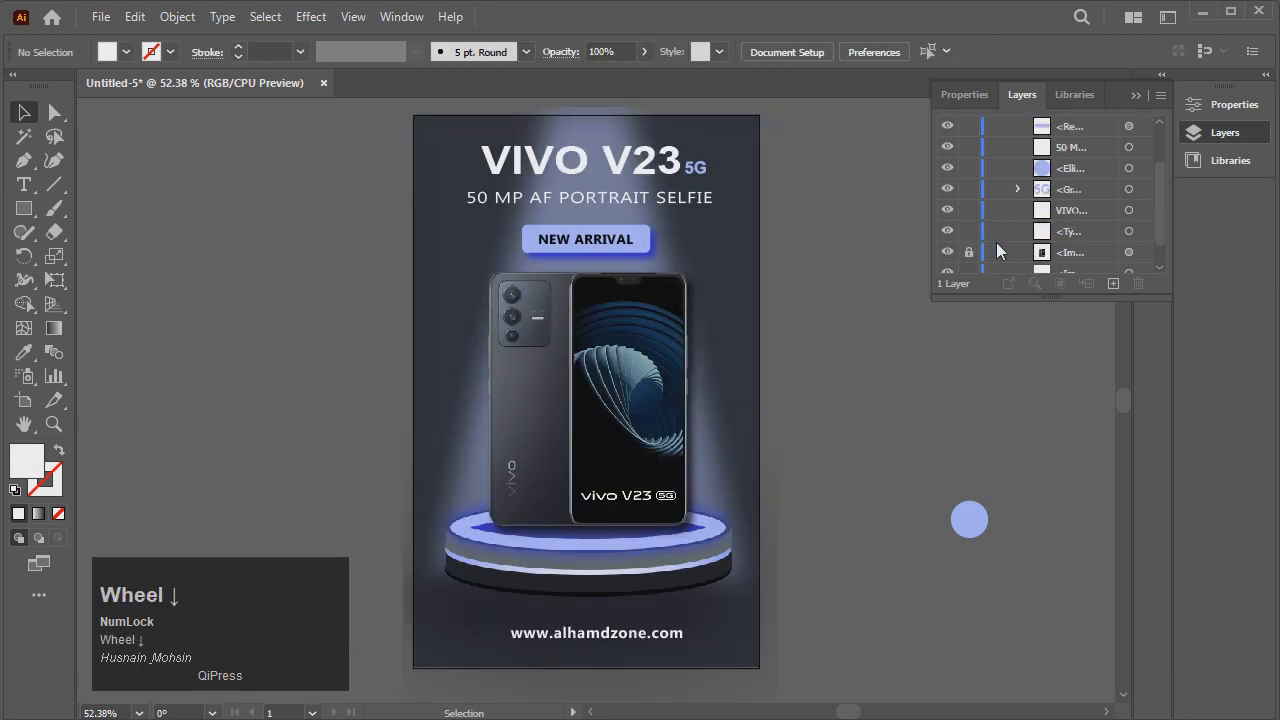
click(880, 230)
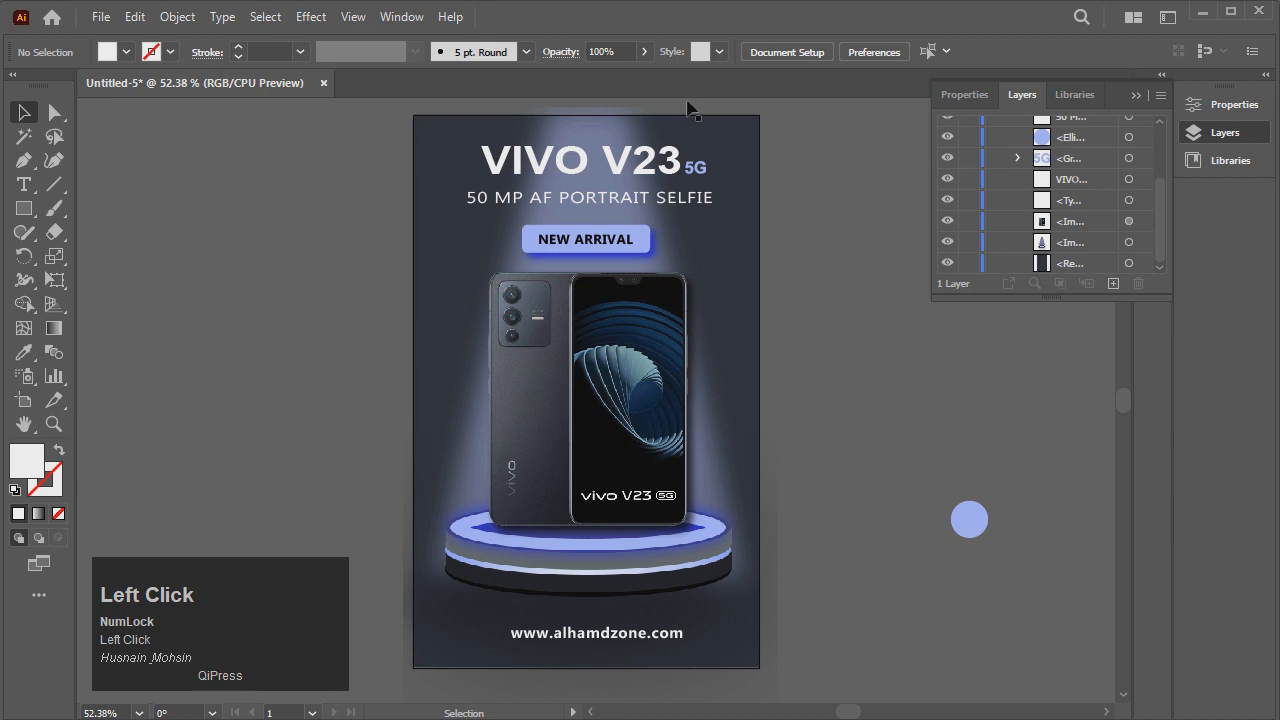
Select all the poster artwork, including the phone image, and try to make a clipping mask without a covering rectangle.
drag(372, 112, 841, 710)
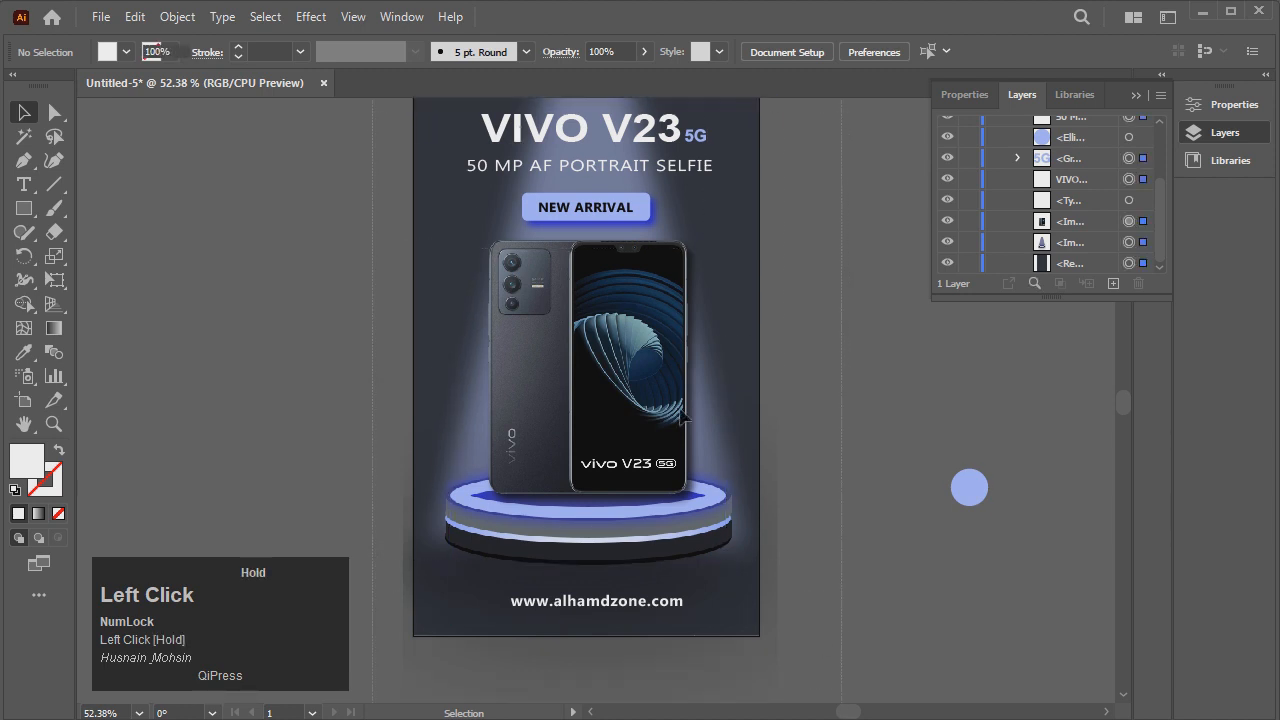
right_click(642, 357)
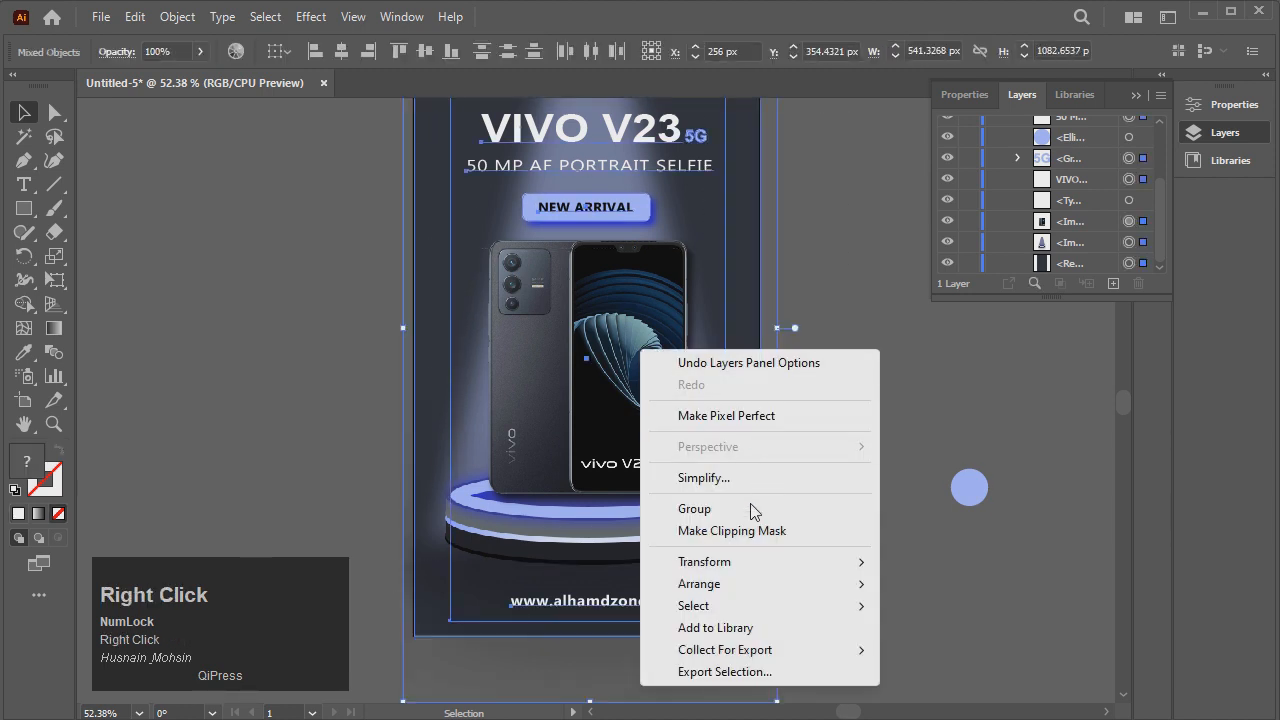
click(726, 540)
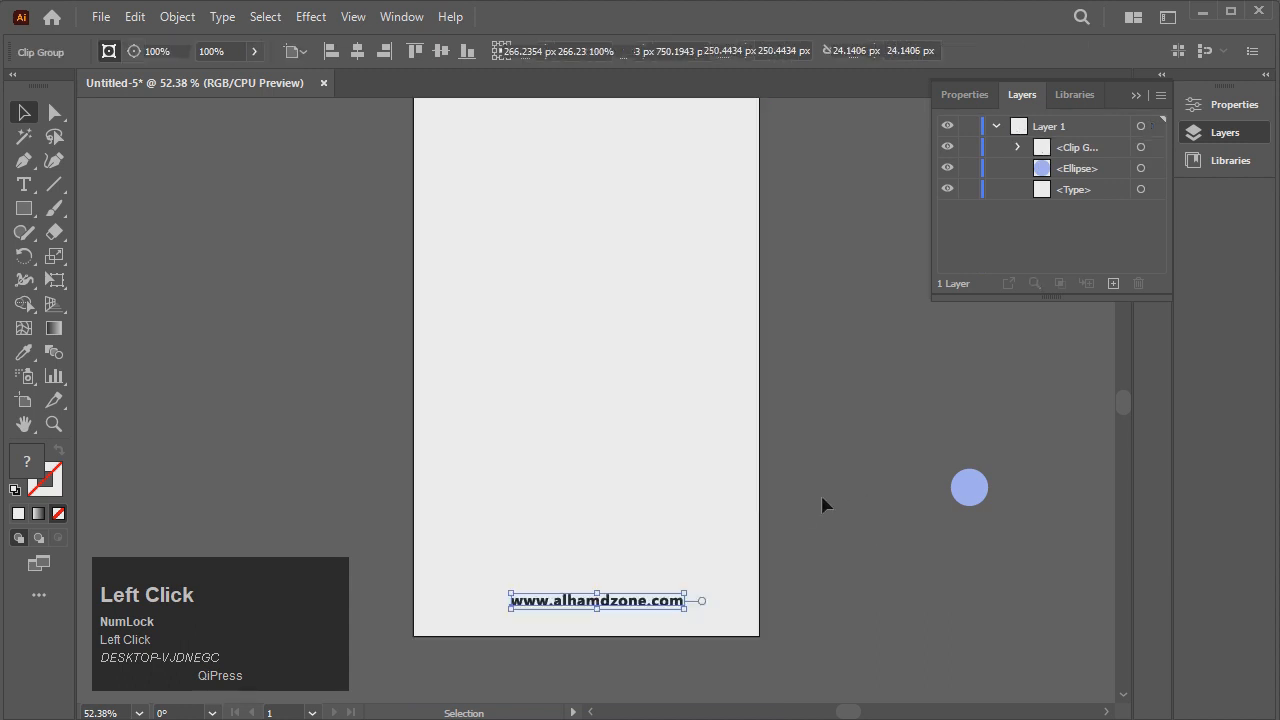
Undo the clipping mask made without the covering rectangle and clear the selection.
click(821, 494)
key(ctrl+z)
key(ctrl+z)
click(824, 488)
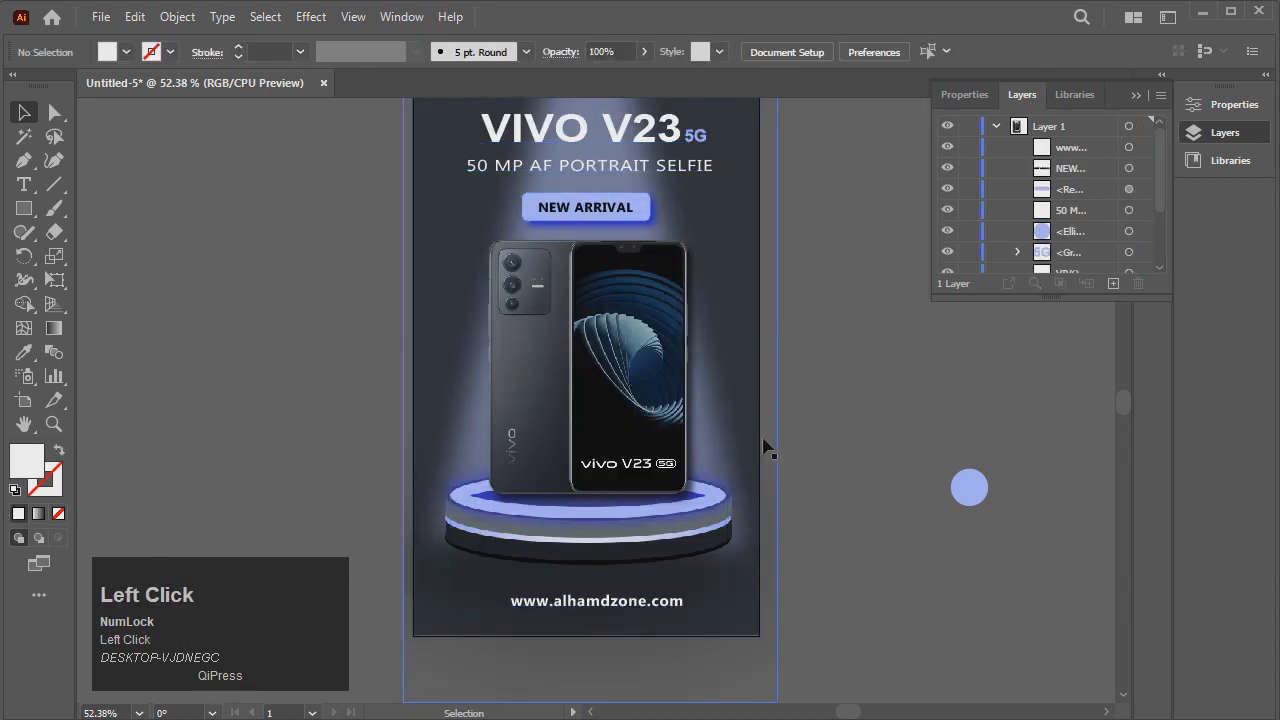
Draw an off-white rectangle over the full artboard, in front of the unlocked artwork.
click(765, 447)
key(m)
scroll(400, 180, up, 2)
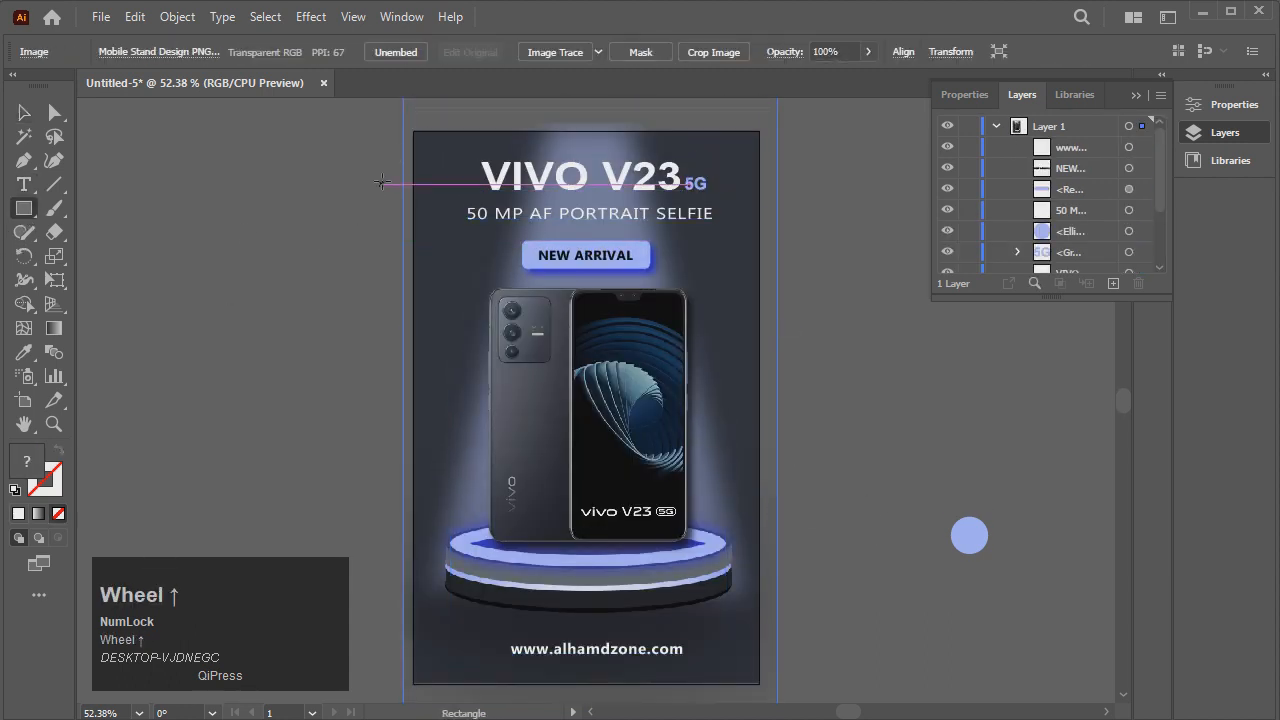
drag(415, 128, 756, 492)
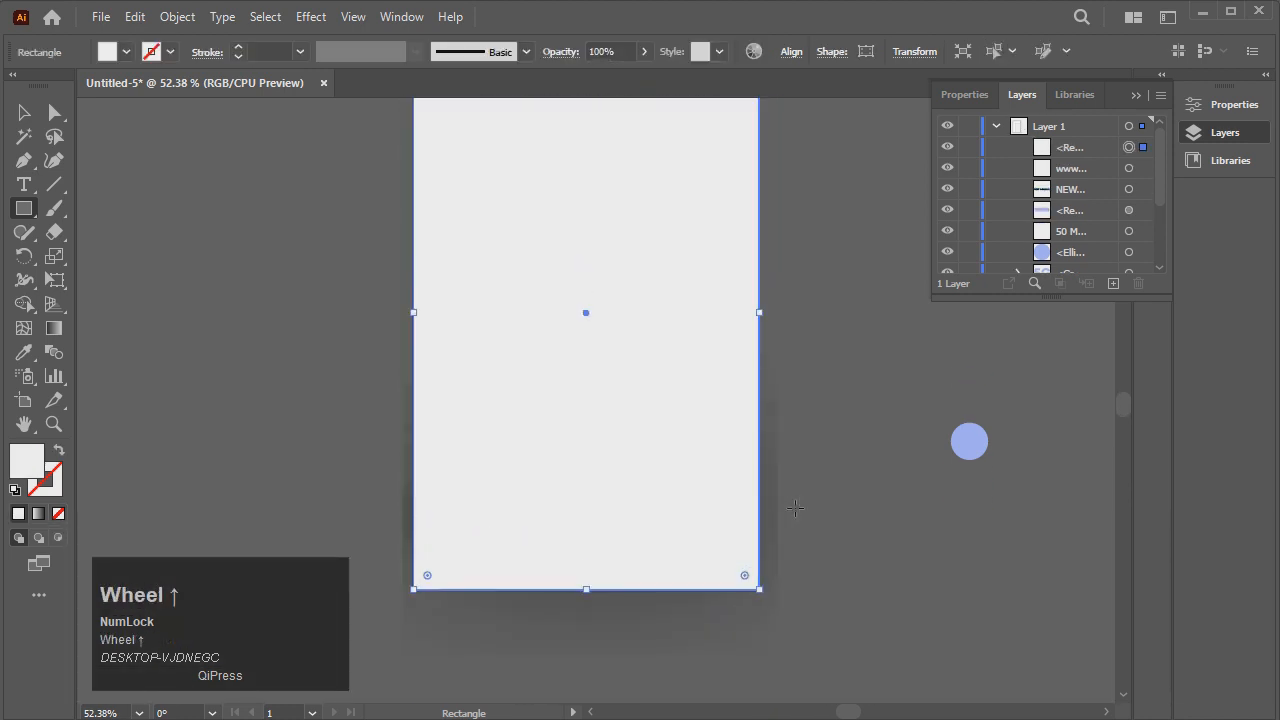
scroll(784, 507, up, 2)
scroll(784, 507, up, 1)
Select the new rectangle together with all the poster artwork and make a clipping mask.
click(24, 113)
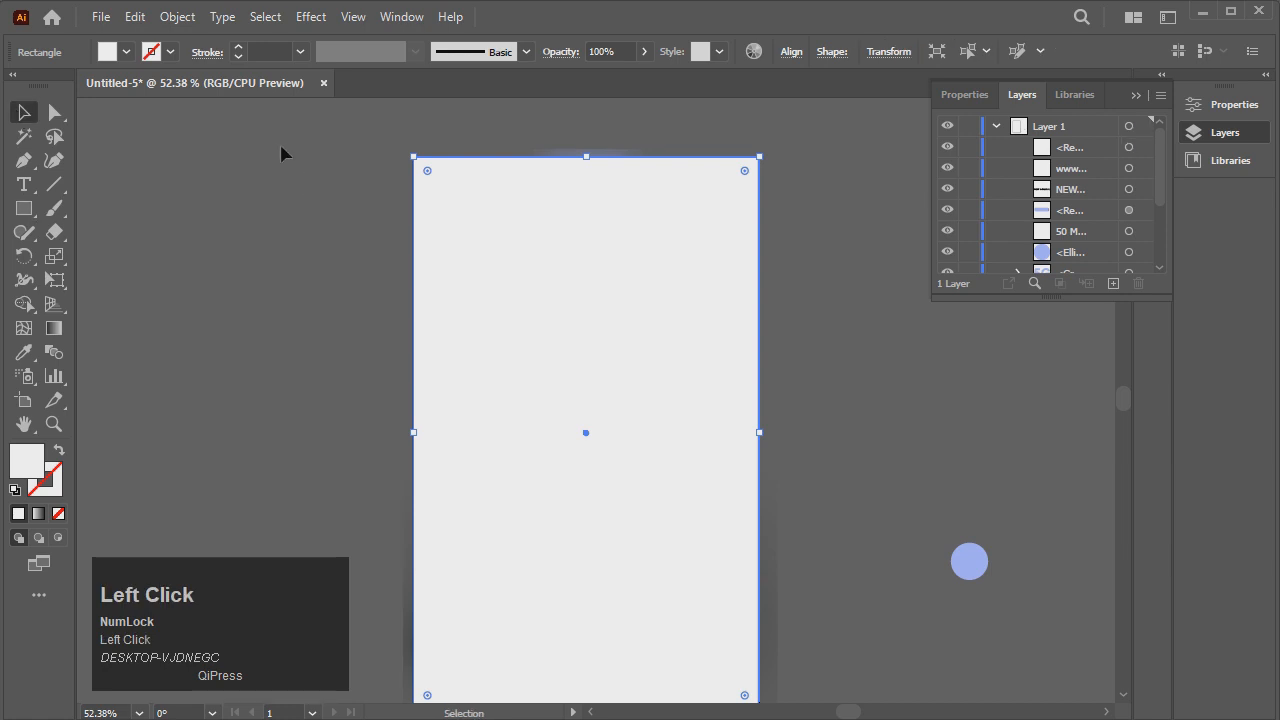
drag(349, 116, 651, 378)
right_click(652, 305)
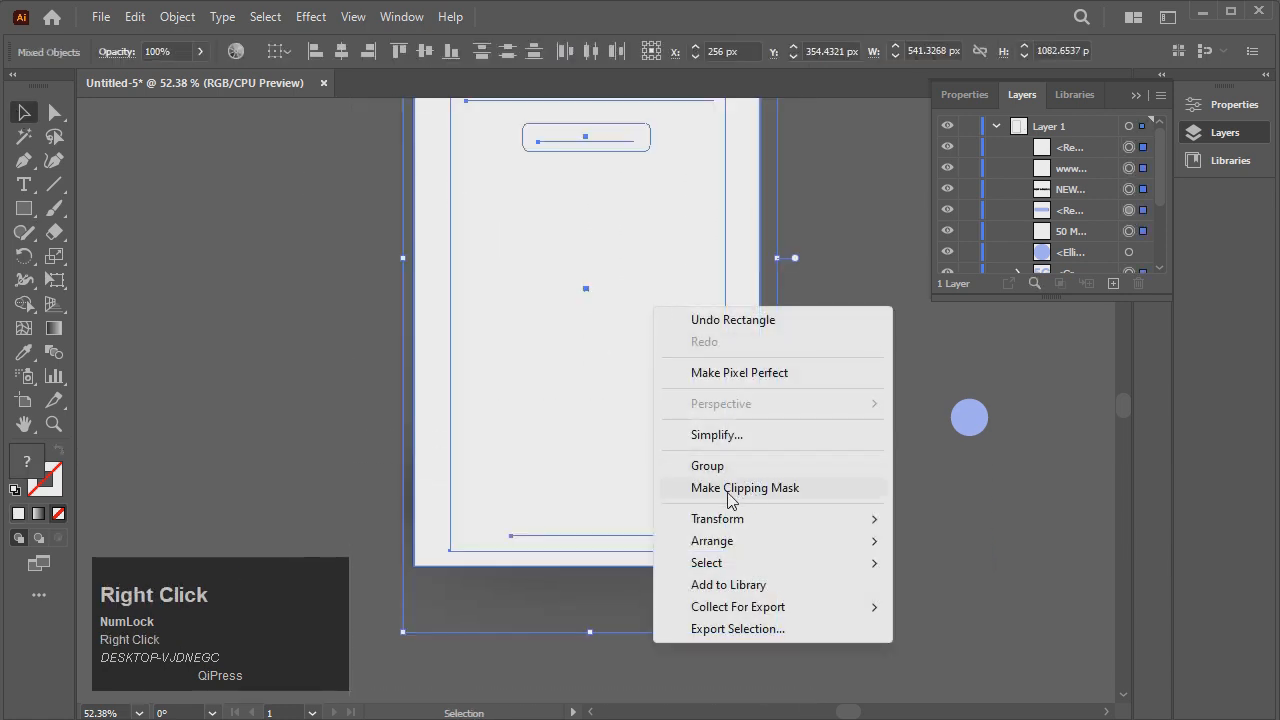
click(729, 490)
click(792, 495)
Examine the clipped poster's edges against the artboard and its overall layout.
scroll(792, 495, up, 3)
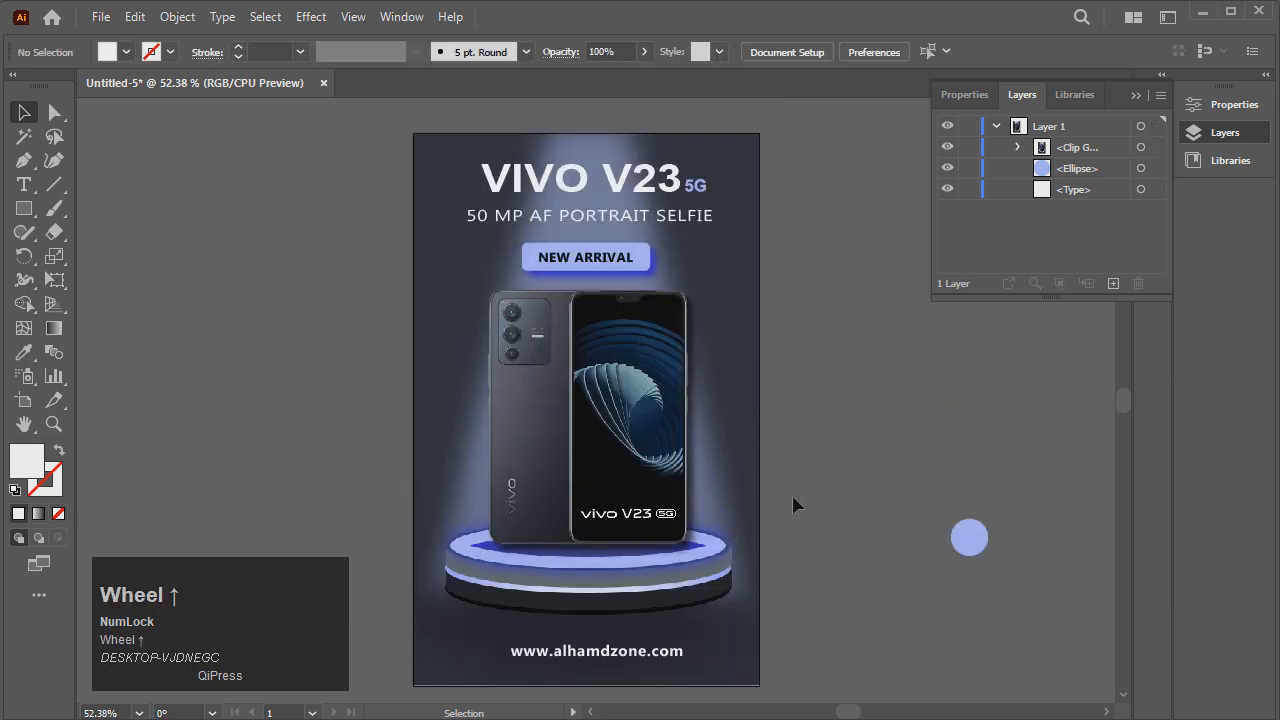
scroll(792, 494, up, 1)
scroll(792, 494, down, 2)
scroll(792, 494, up, 2)
click(732, 548)
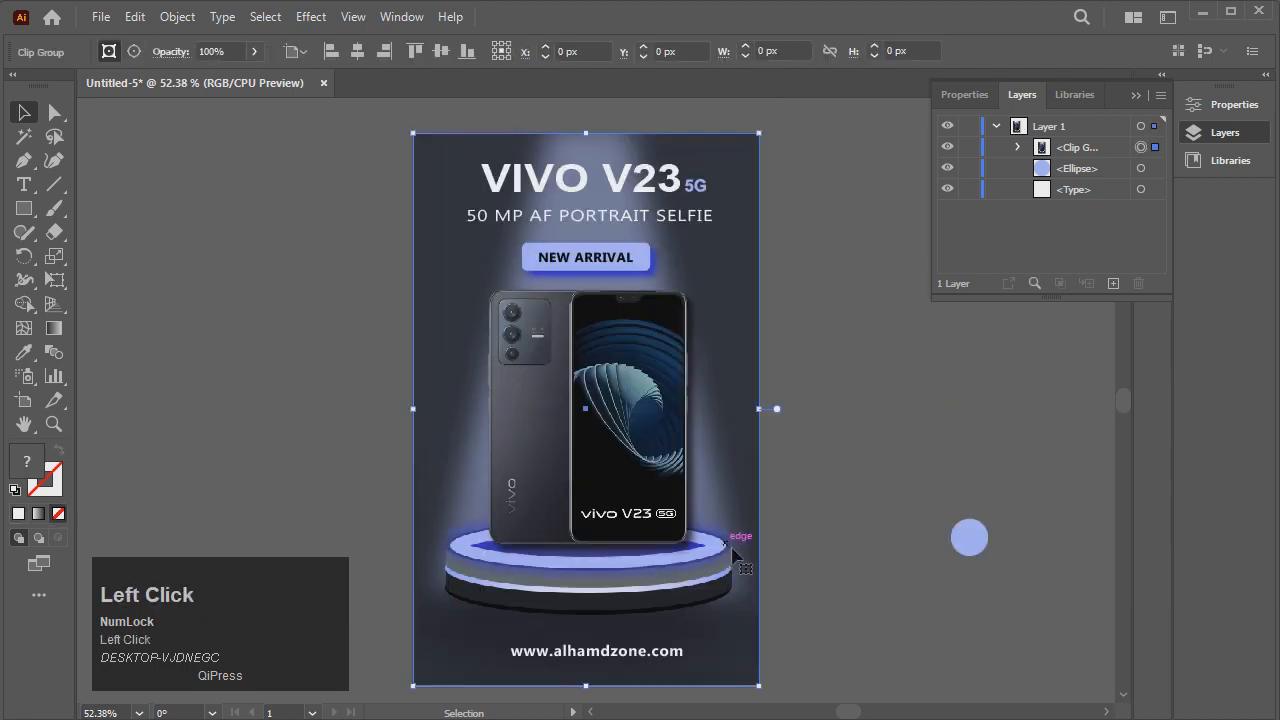
click(821, 545)
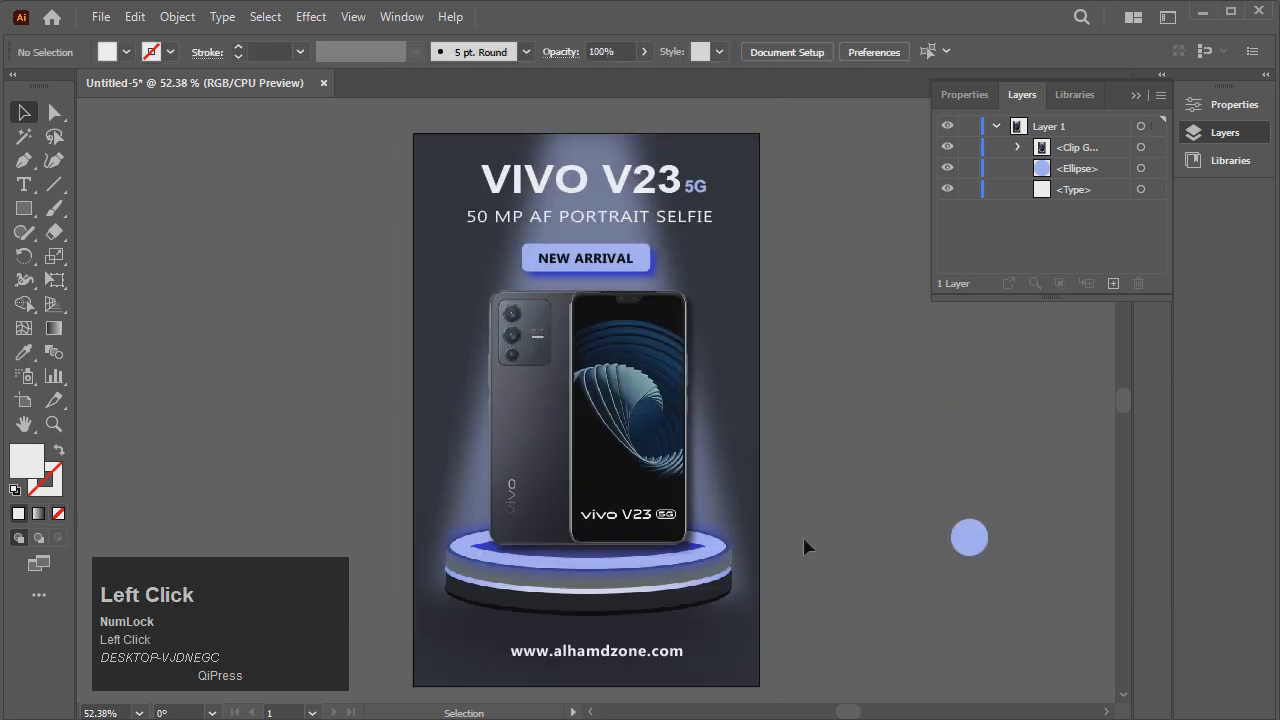
drag(378, 118, 821, 660)
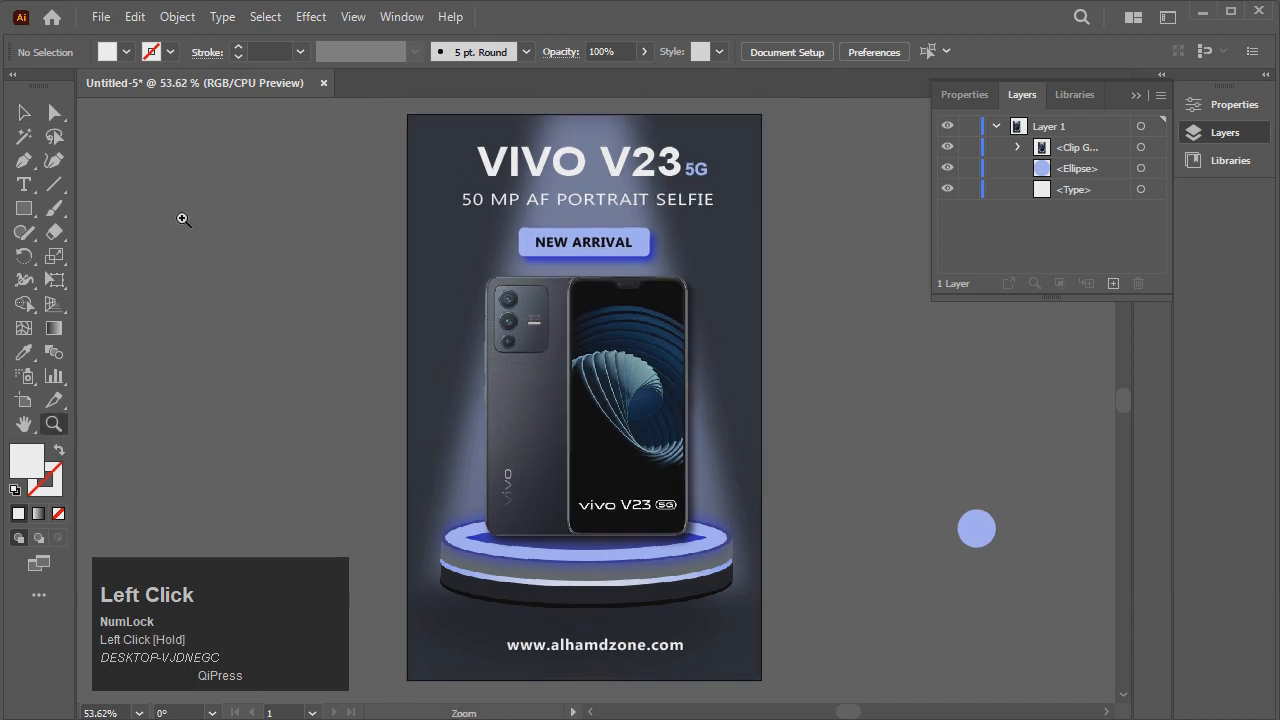
click(25, 114)
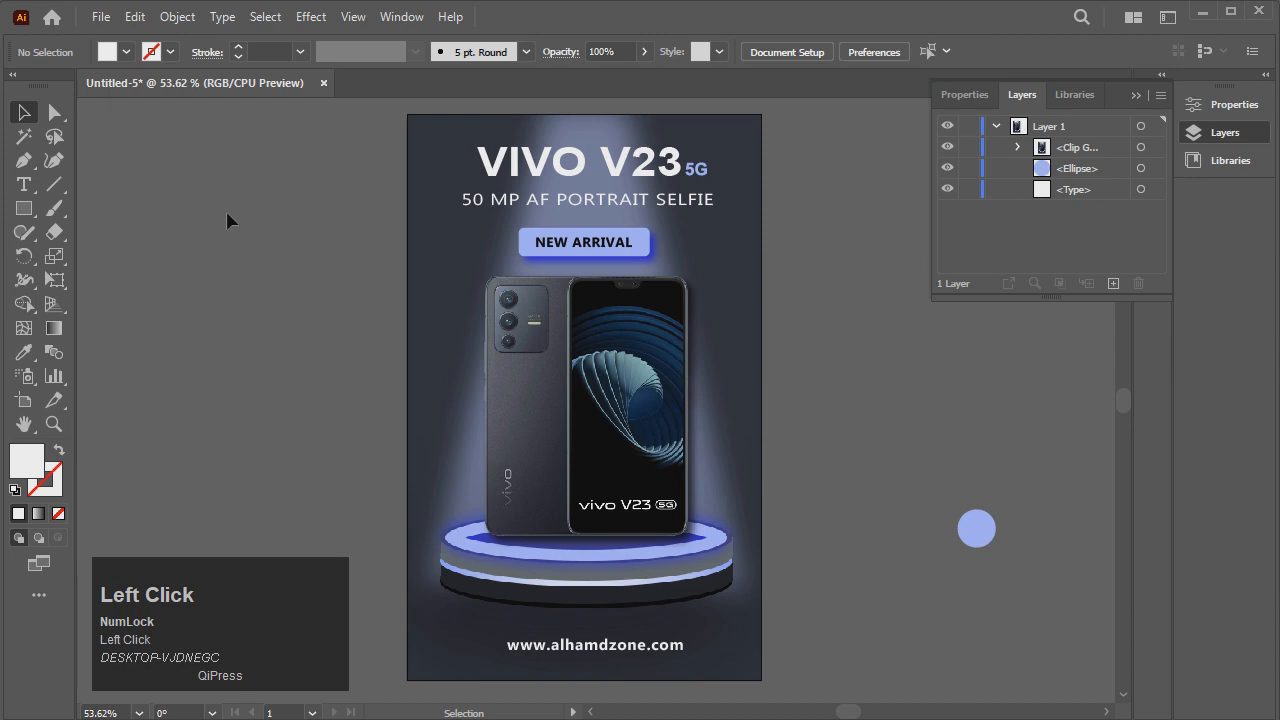
click(320, 288)
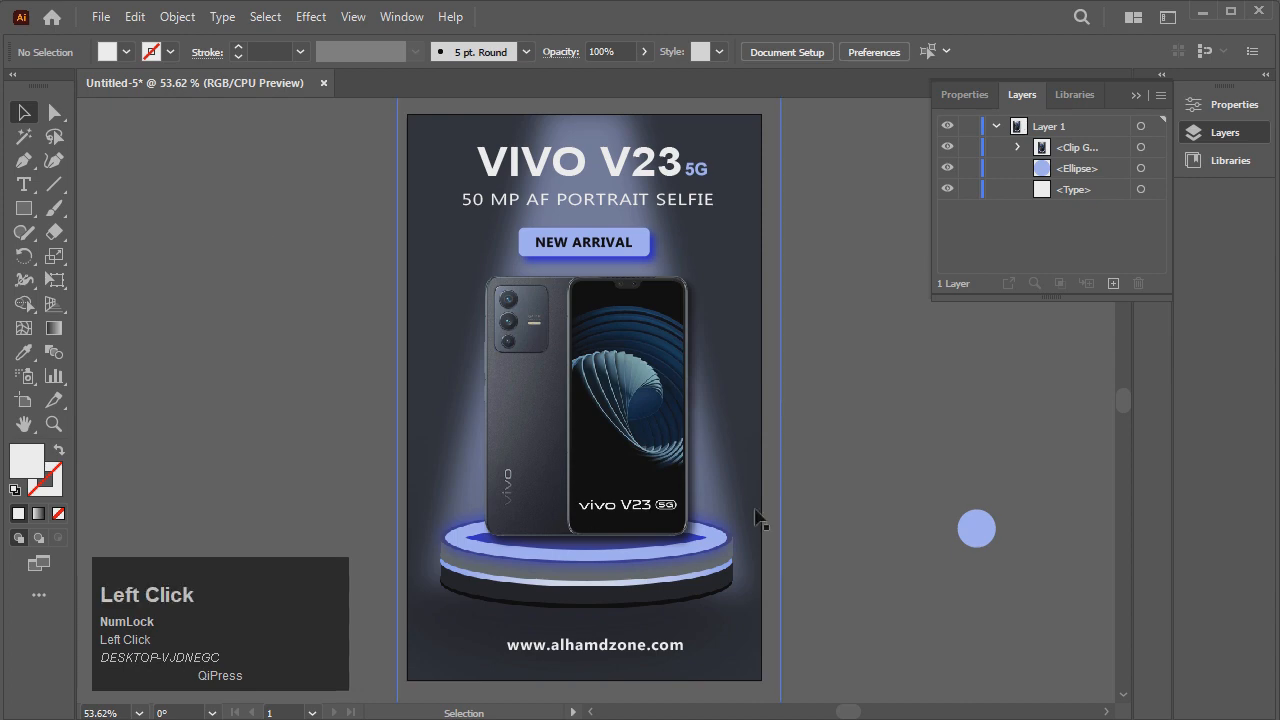